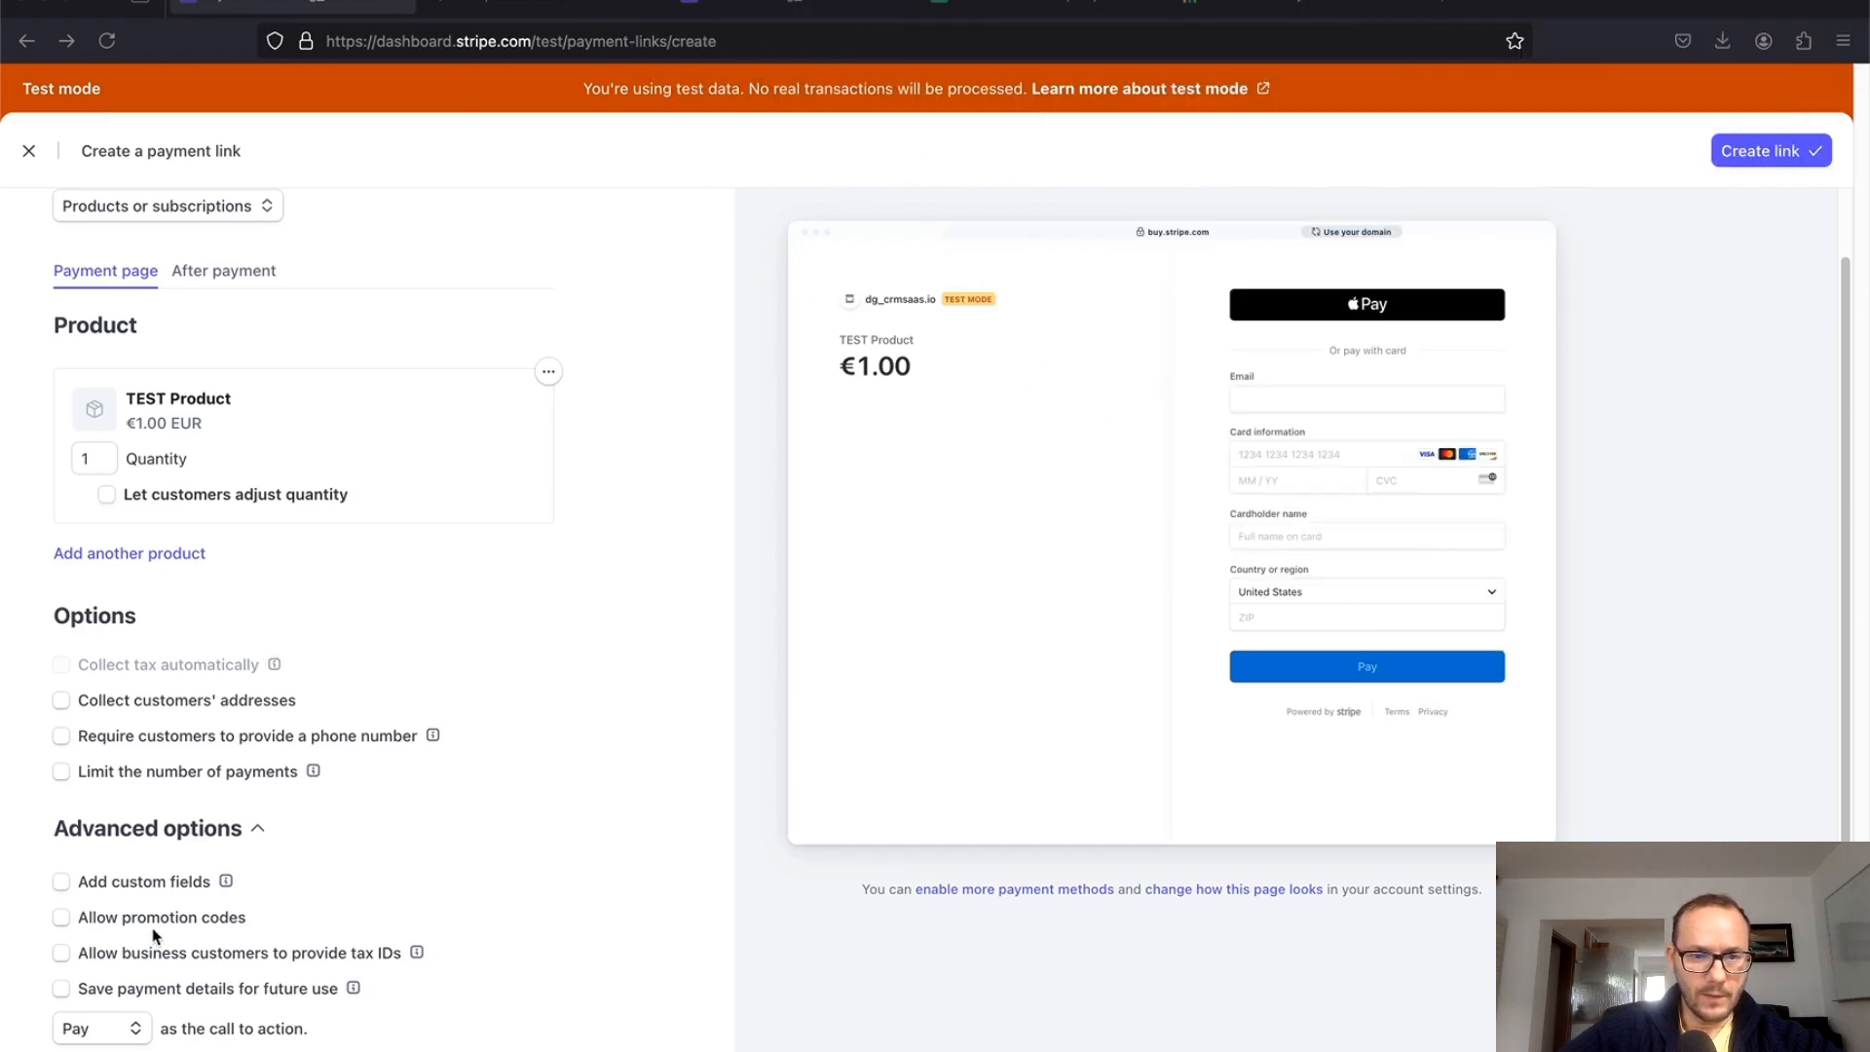
Step: Add a 'company field' custom field to the payment link, limited to 255 characters
click(60, 884)
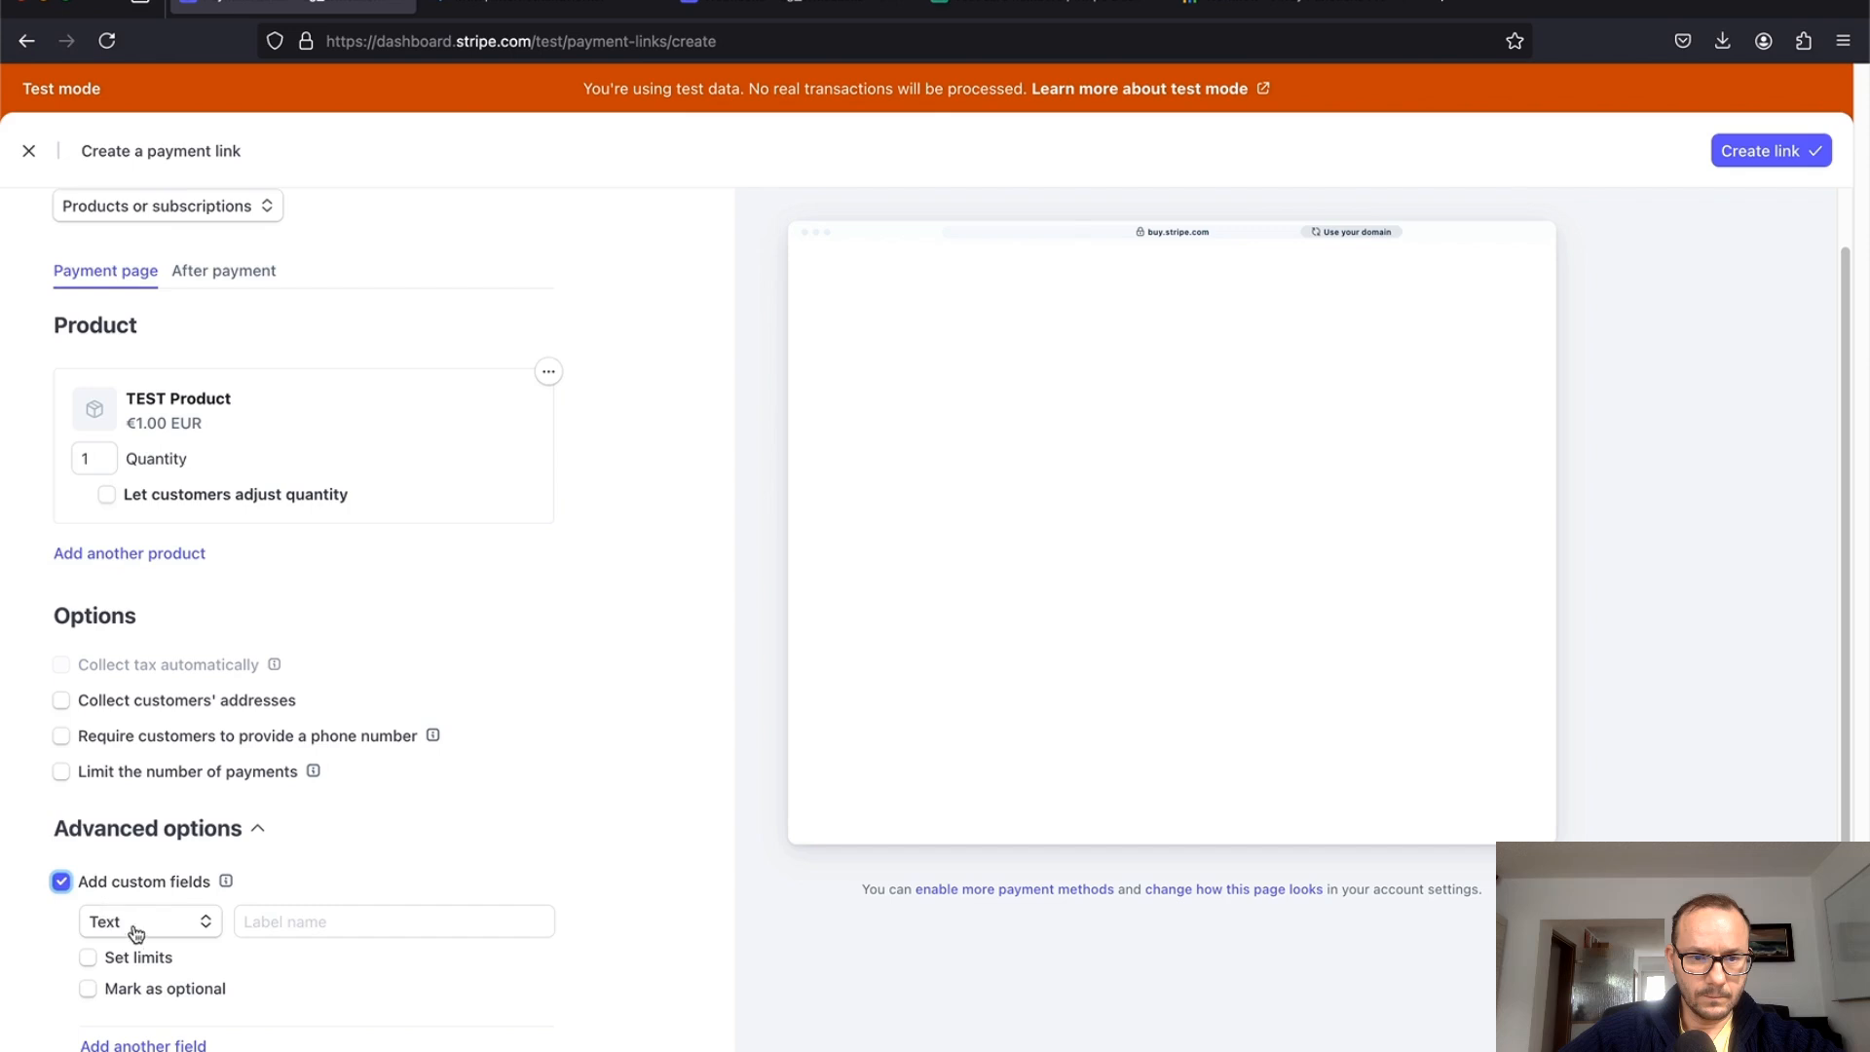
click(317, 917)
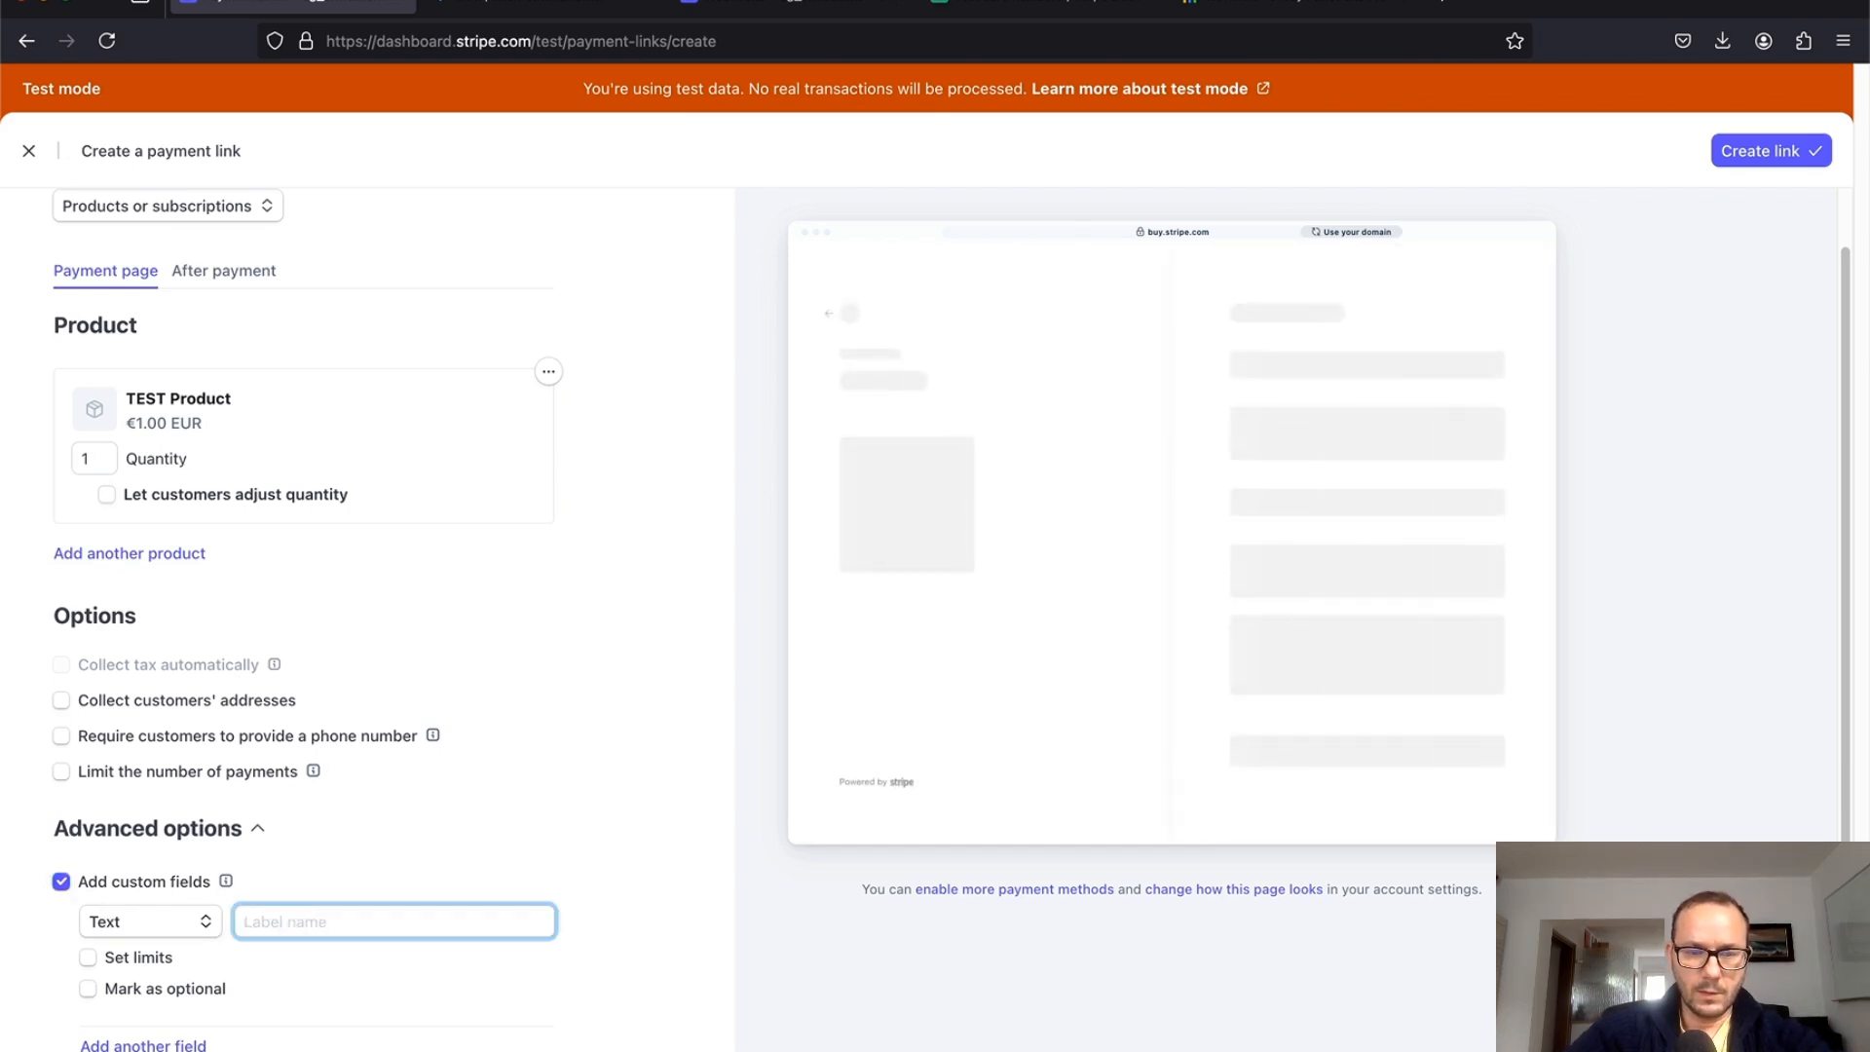
text(company field)
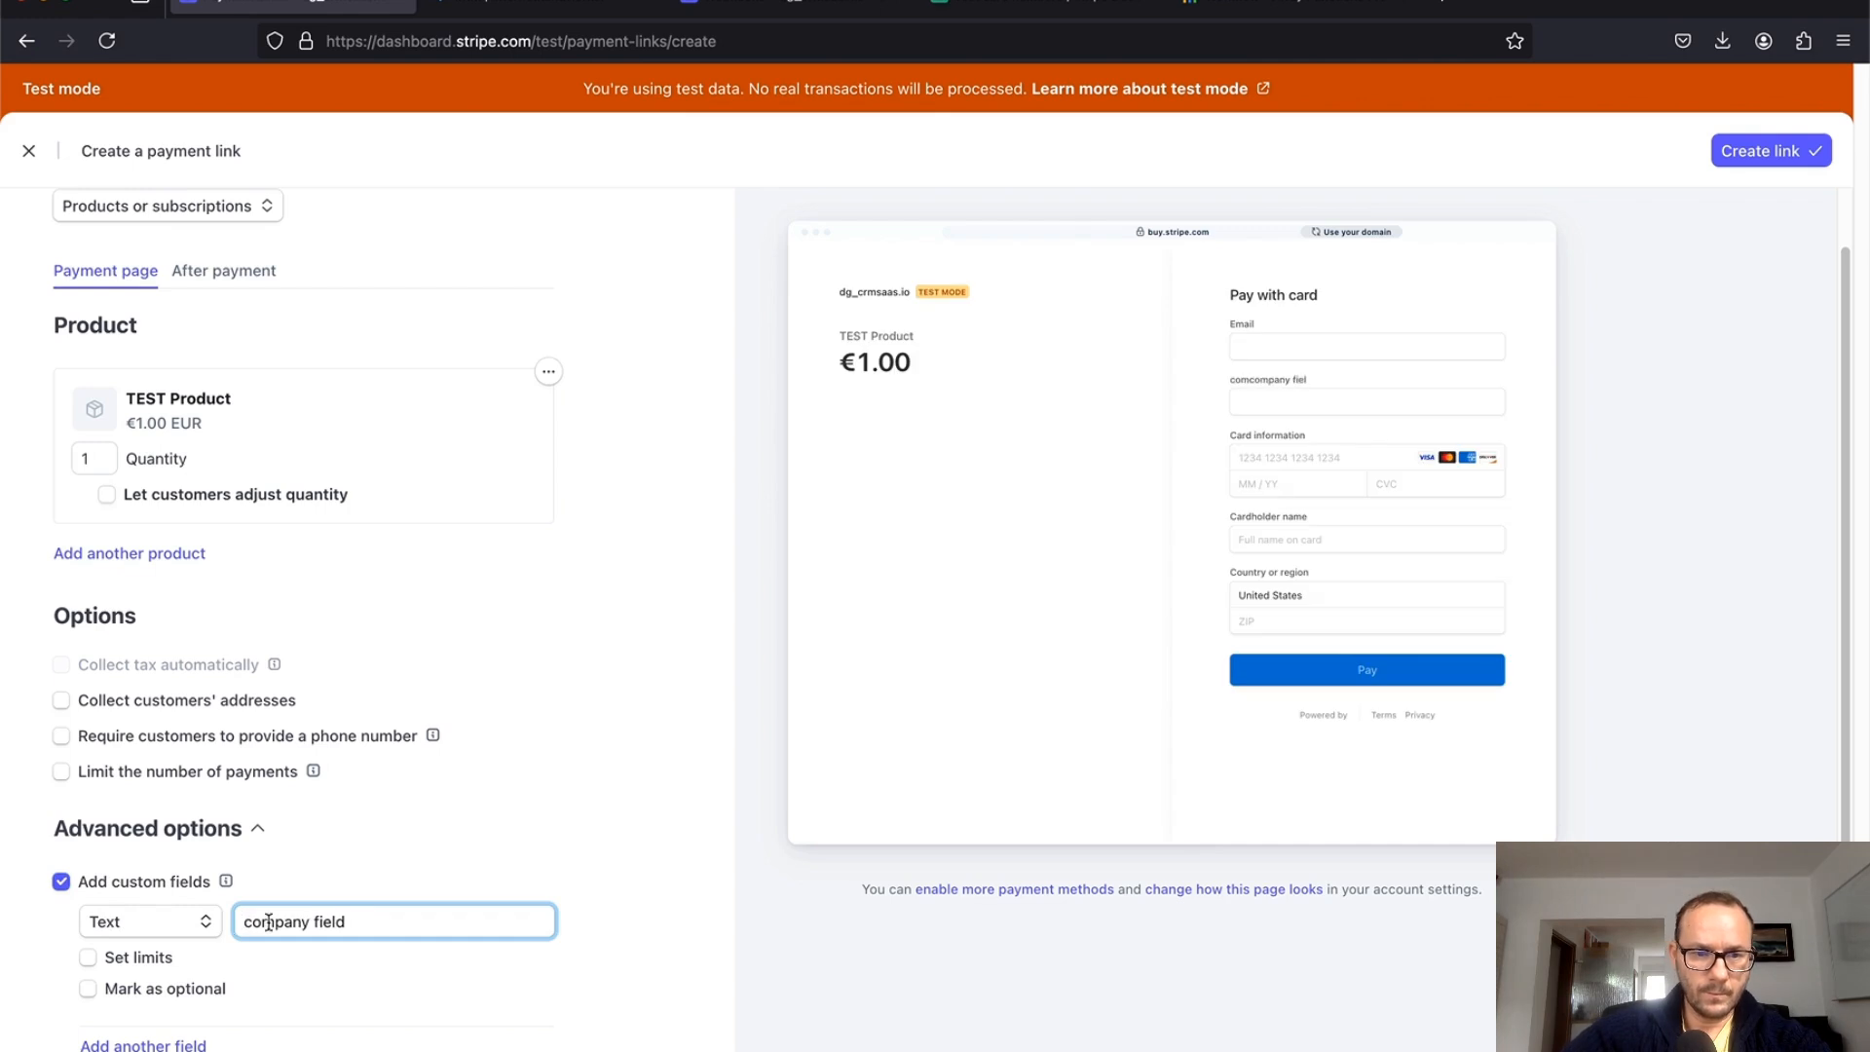
click(88, 957)
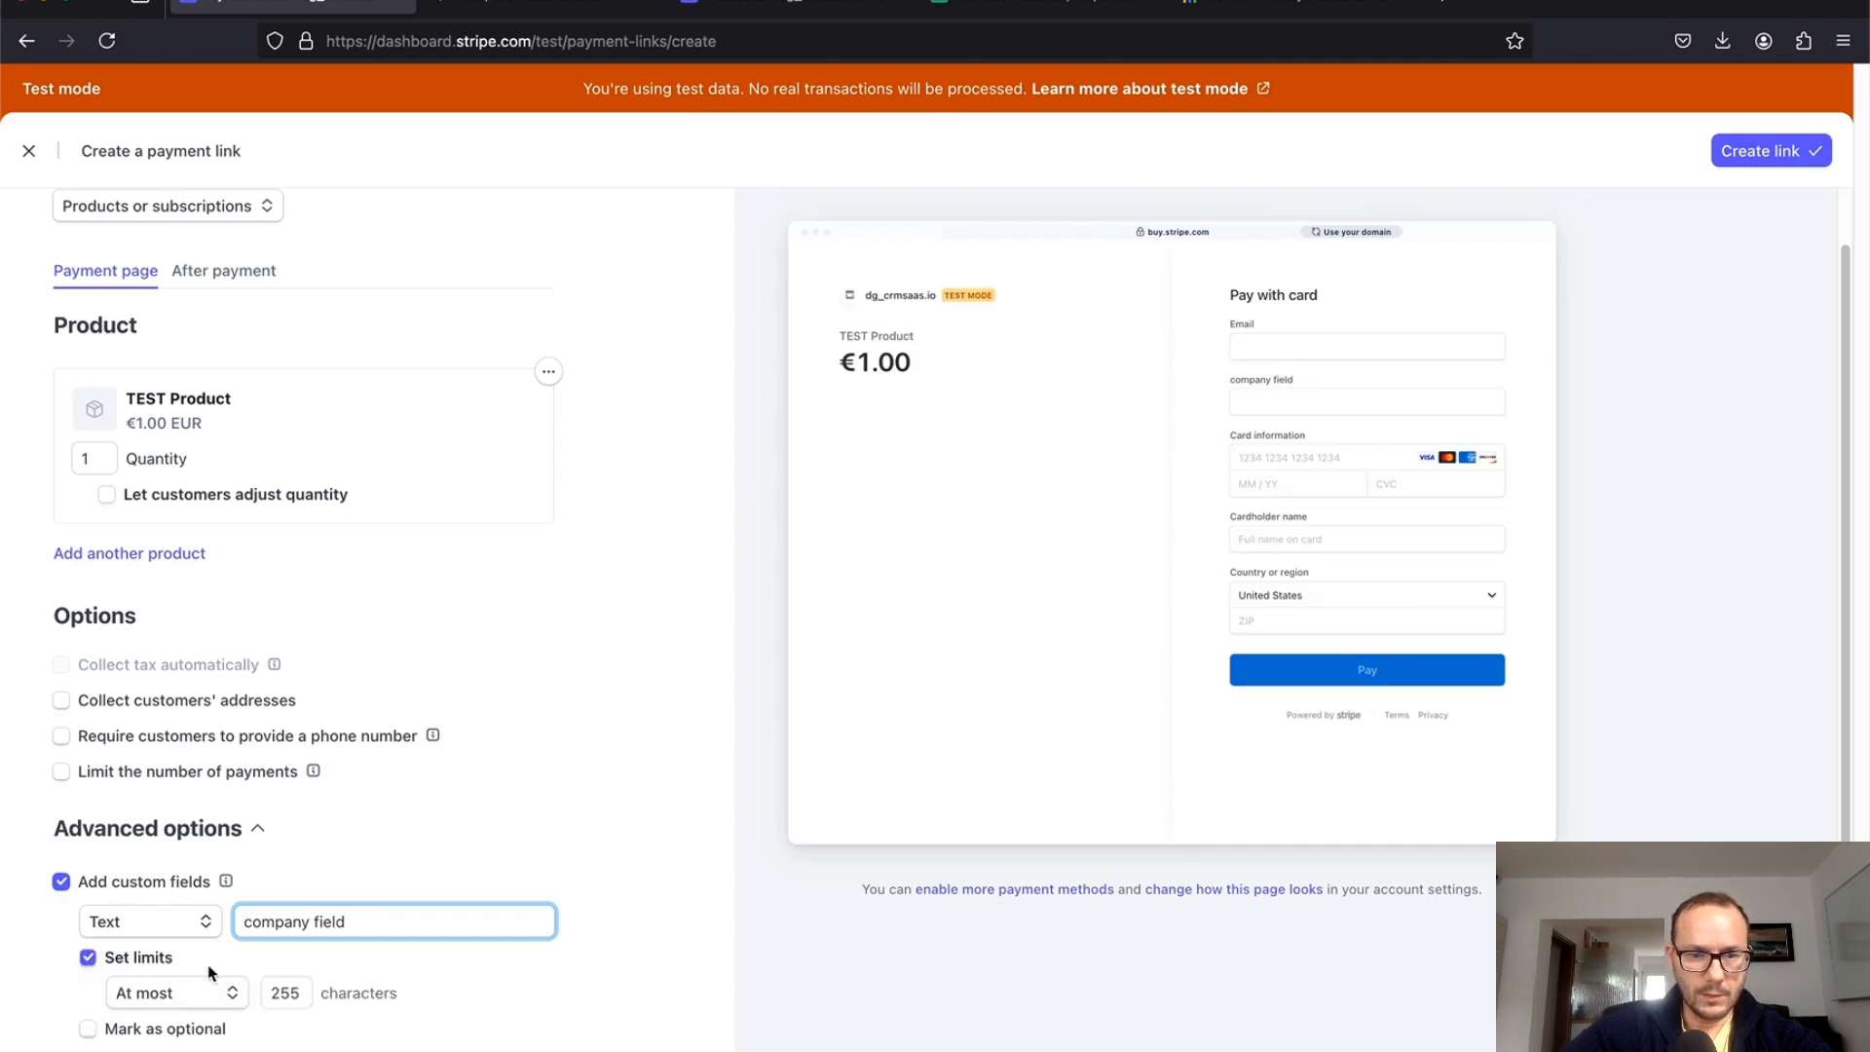
scroll(194, 964, down, 3)
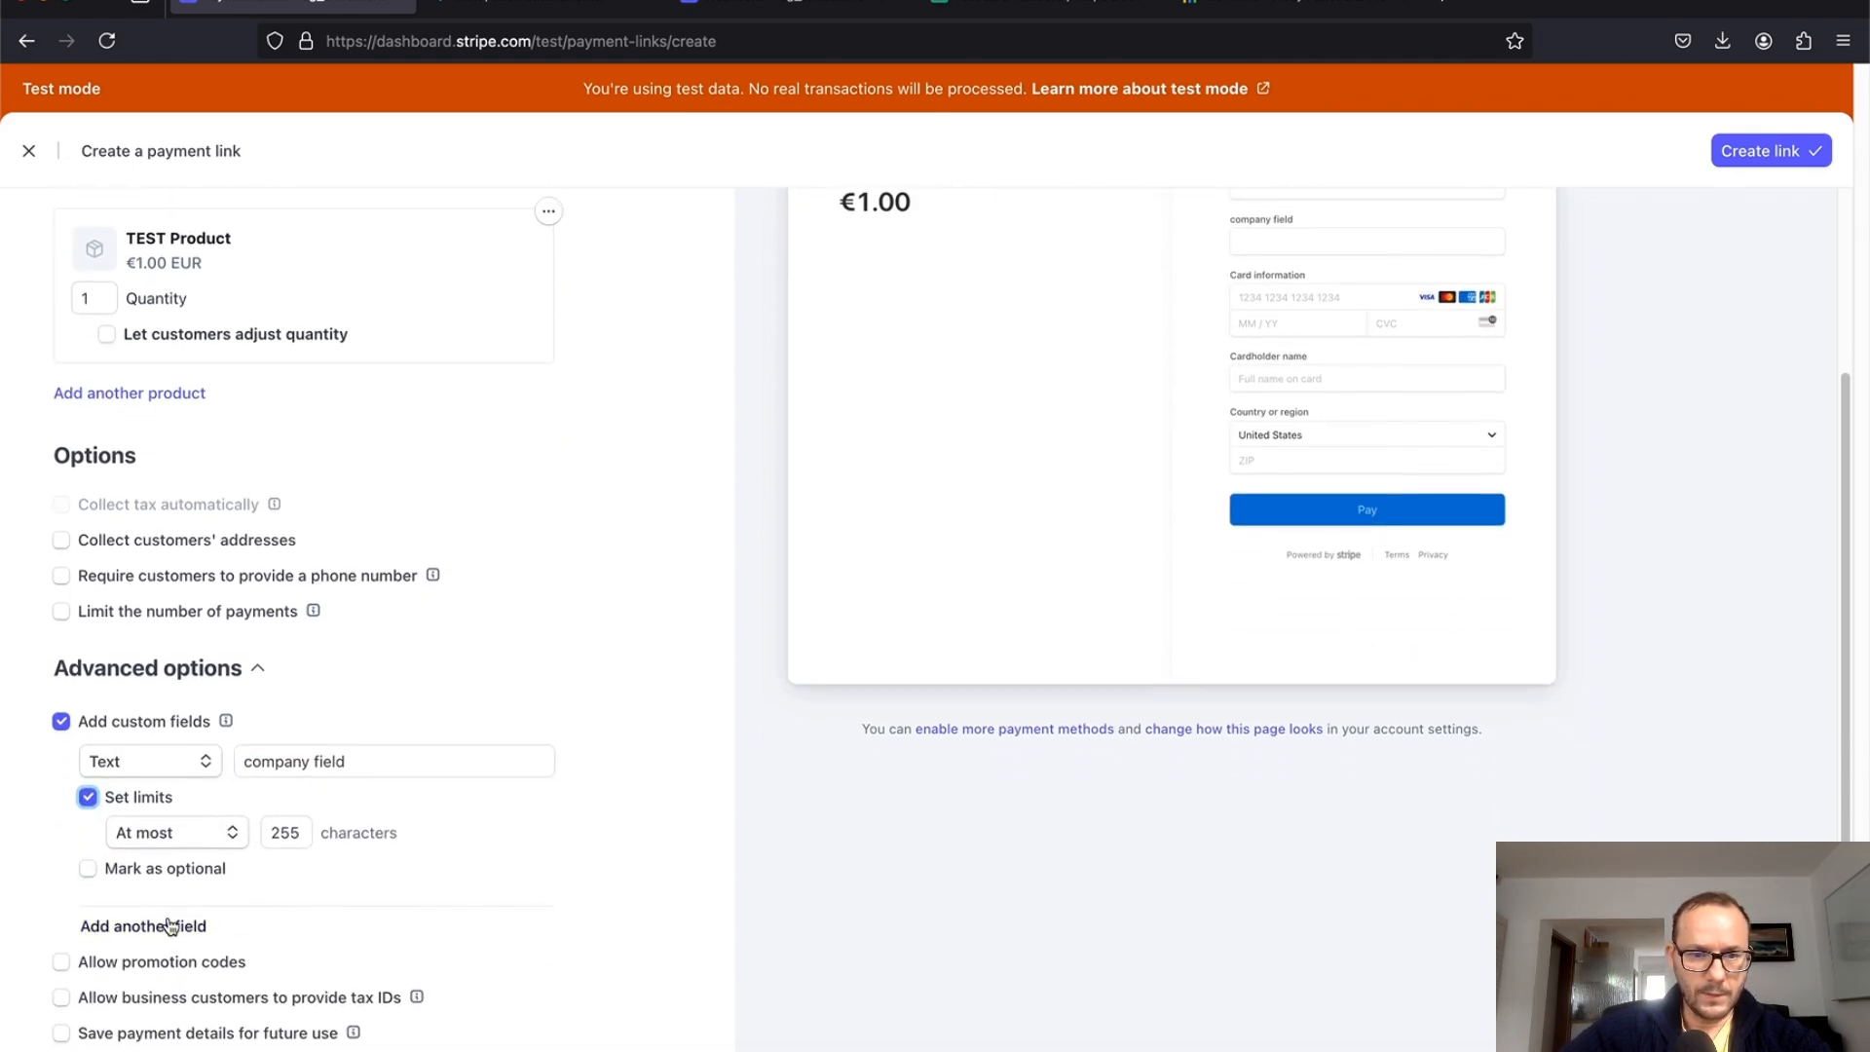
Step: Add 'another field' limited to 255 characters, collect customer addresses, and create the link
click(169, 926)
click(318, 918)
text(a)
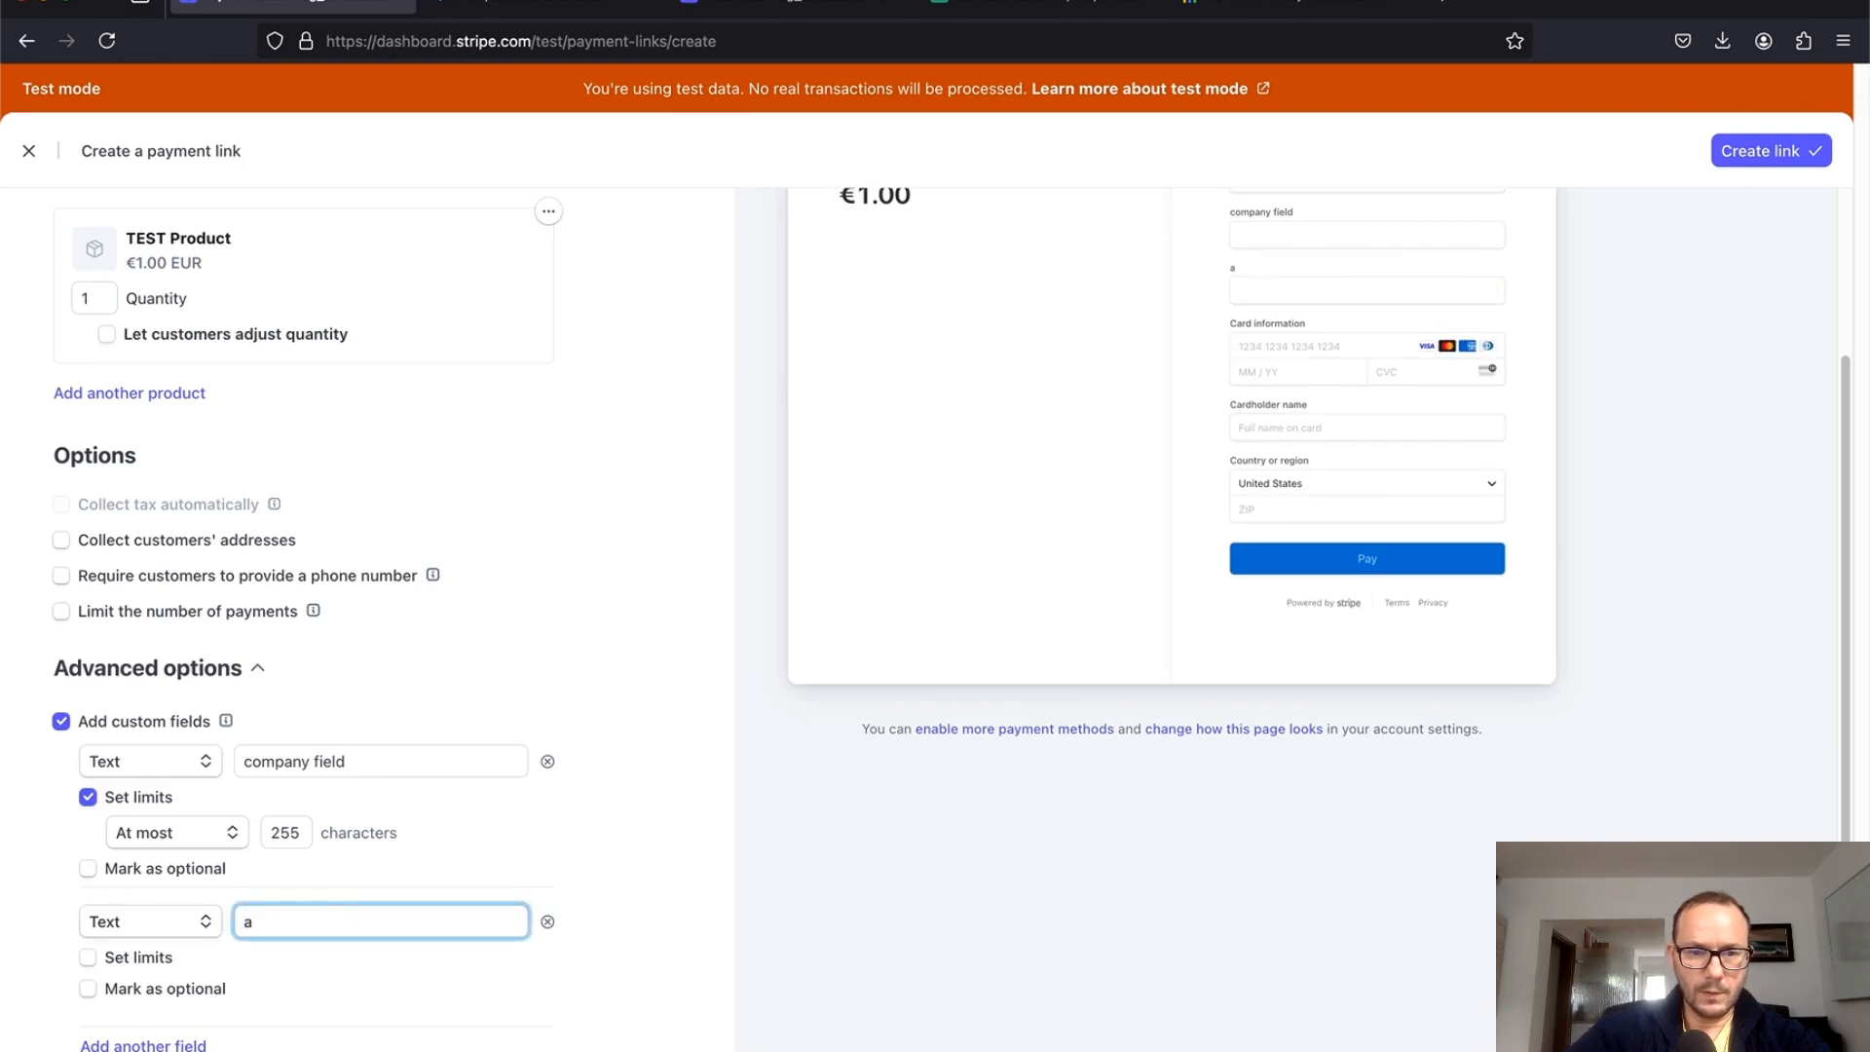
text(nother field)
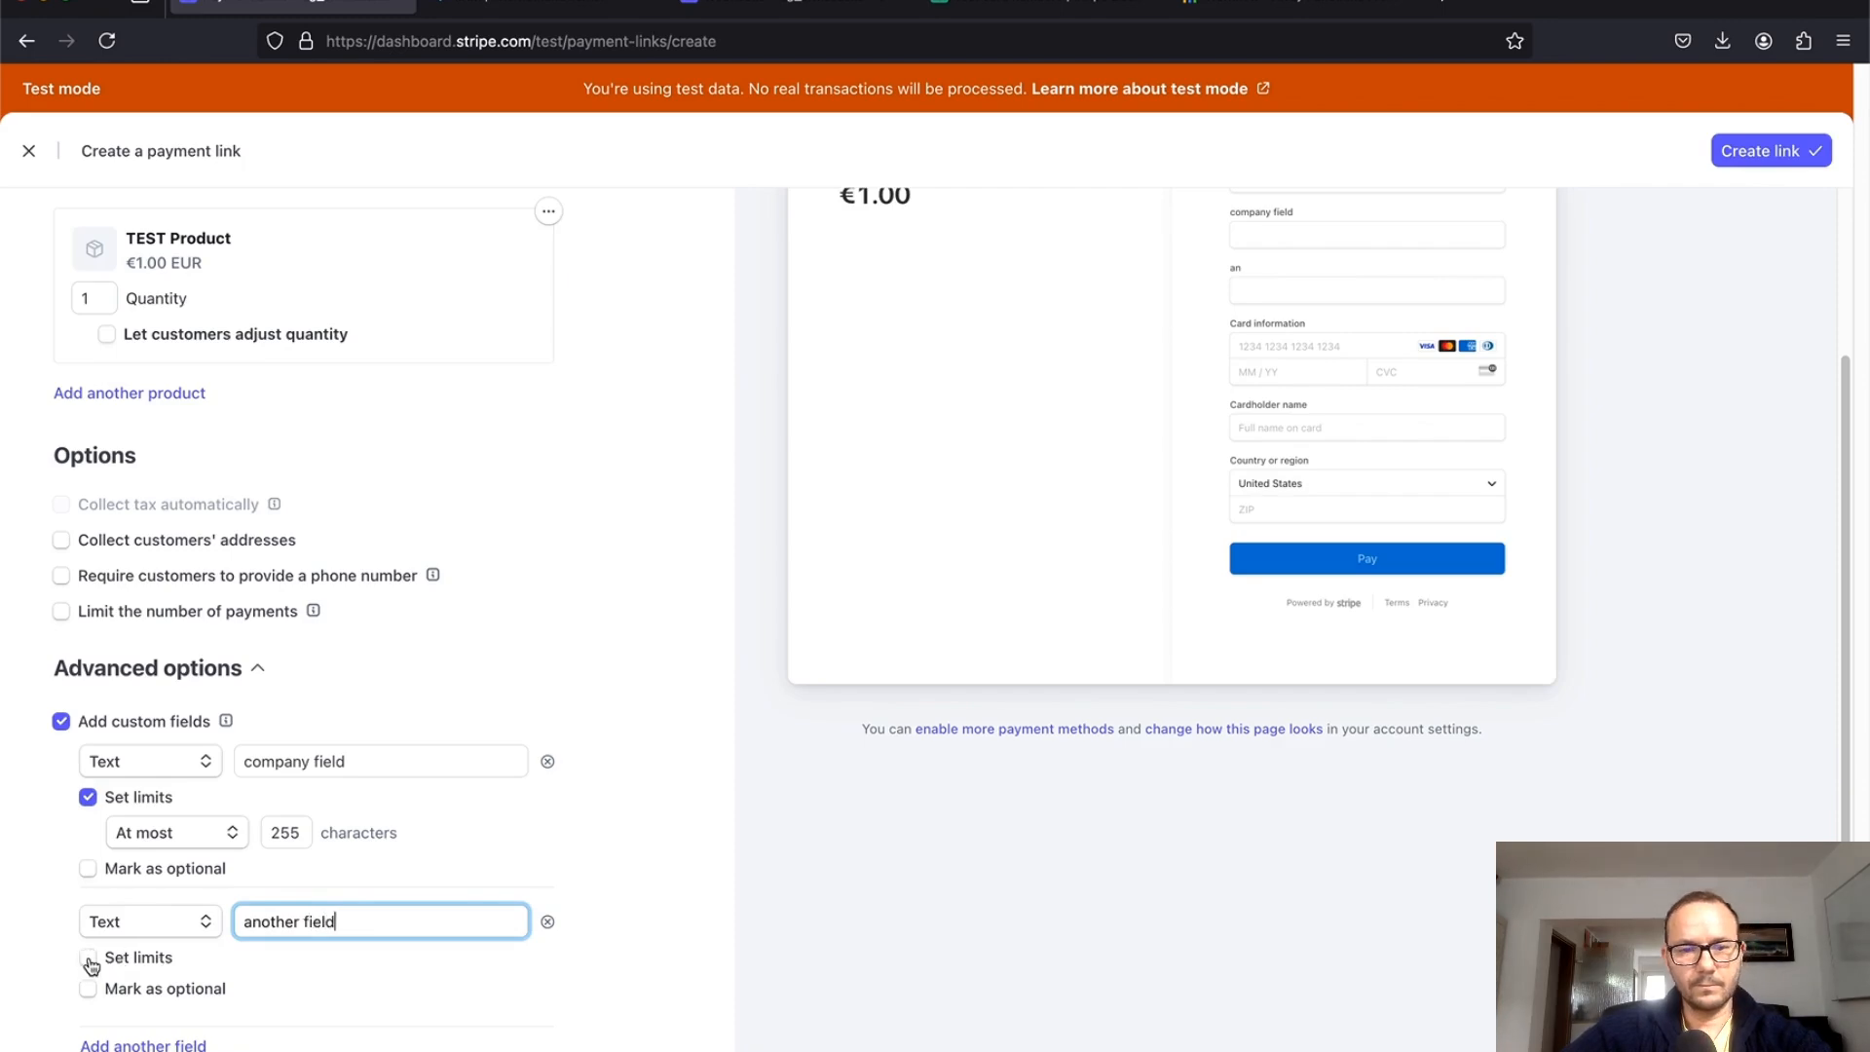
click(88, 958)
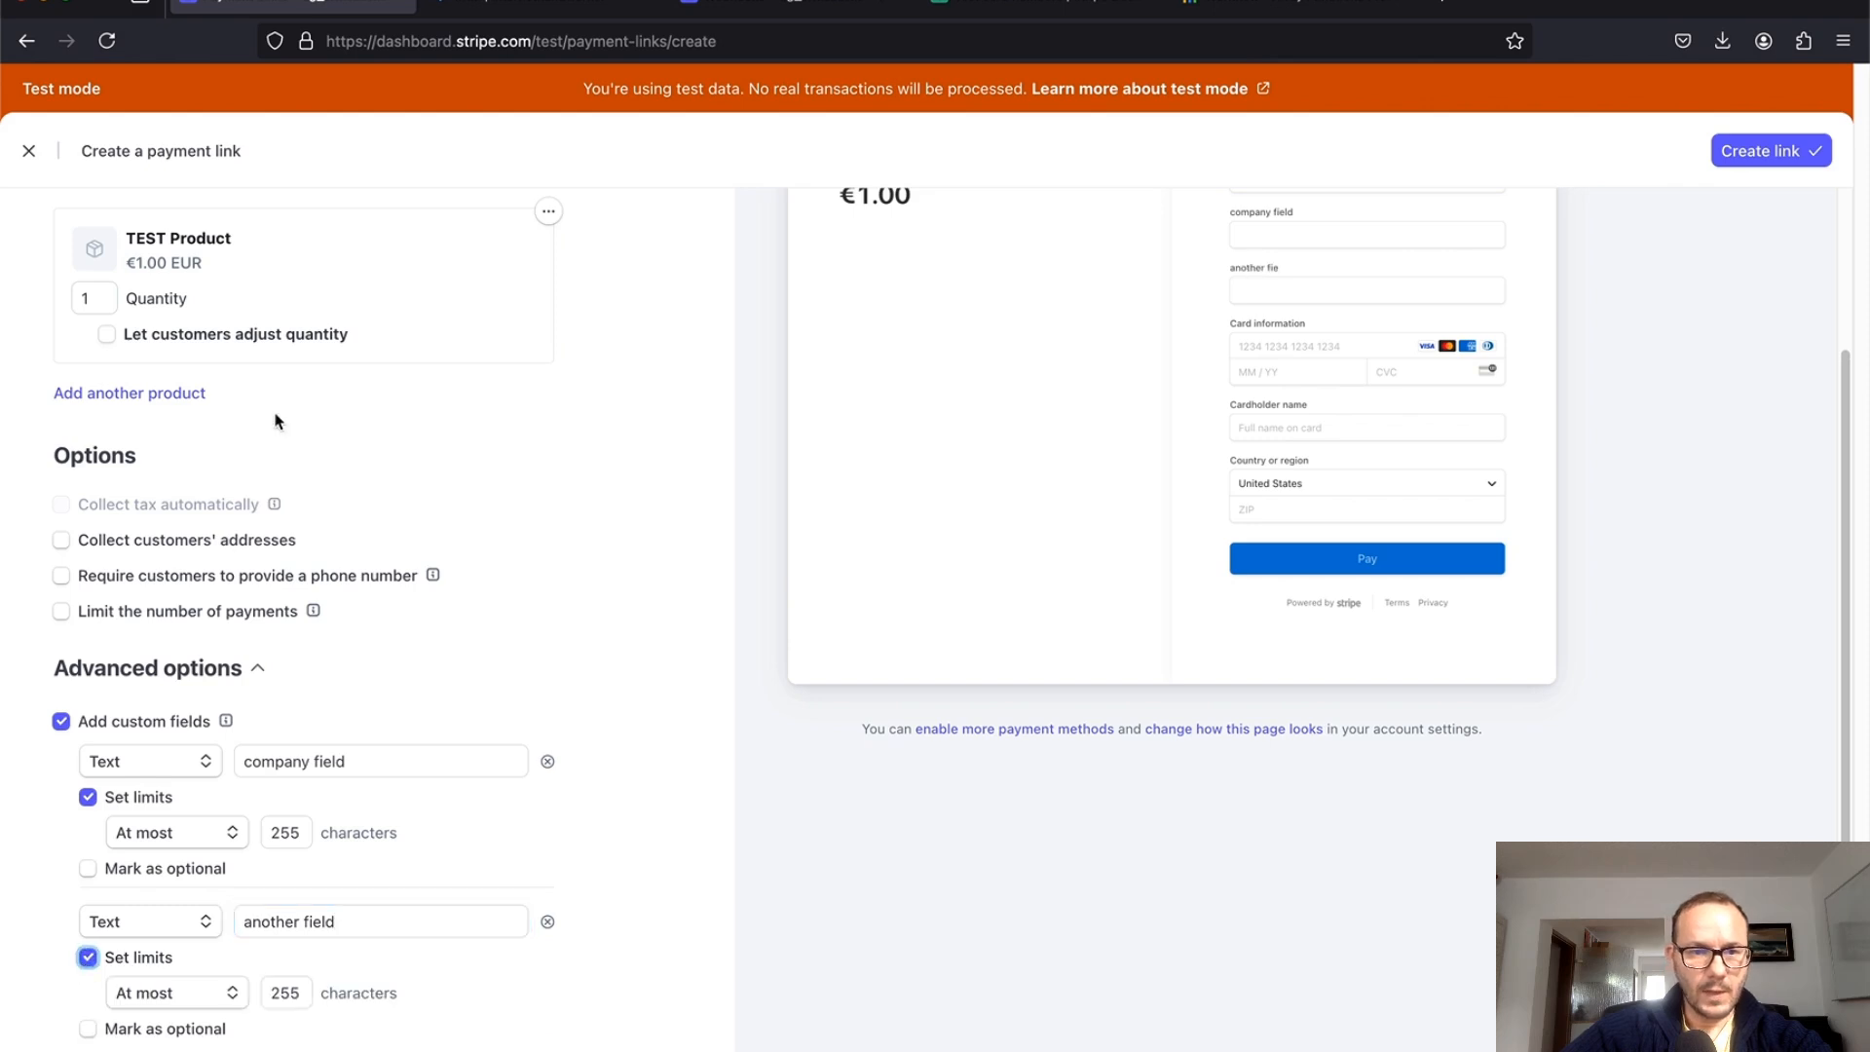
click(61, 541)
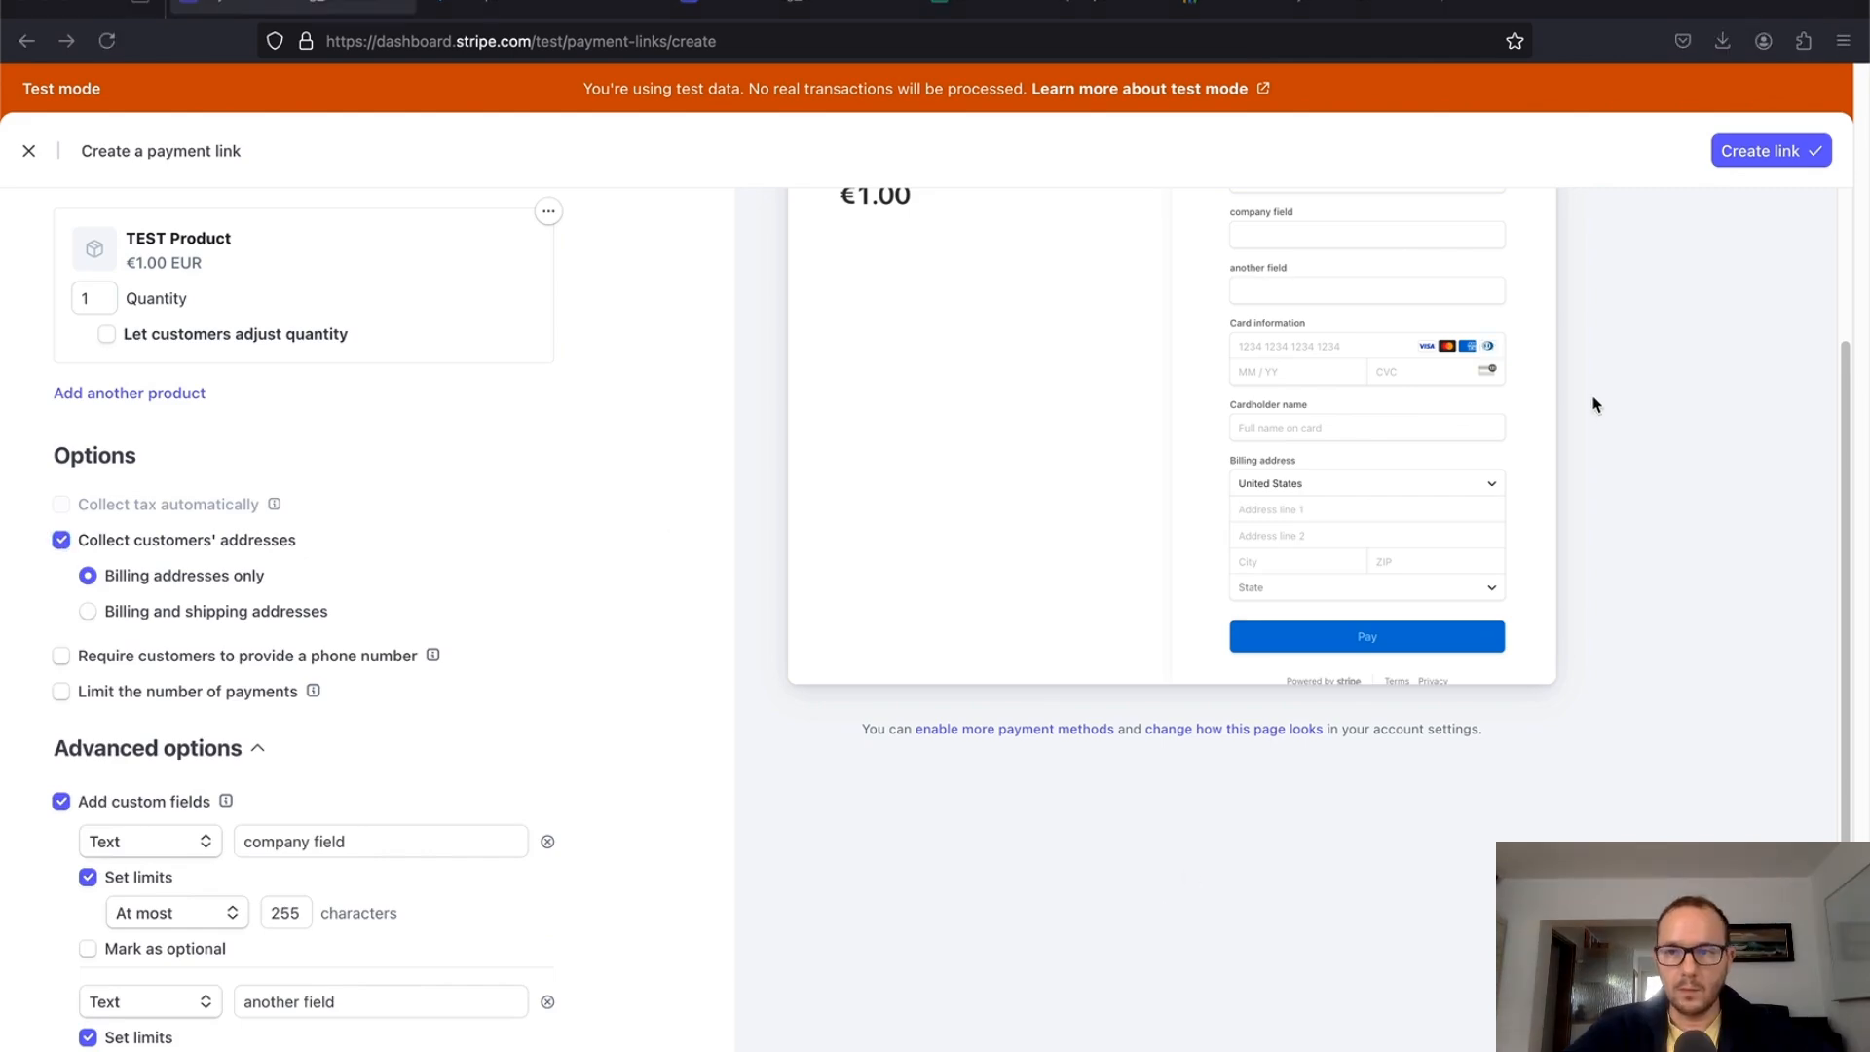
click(1780, 156)
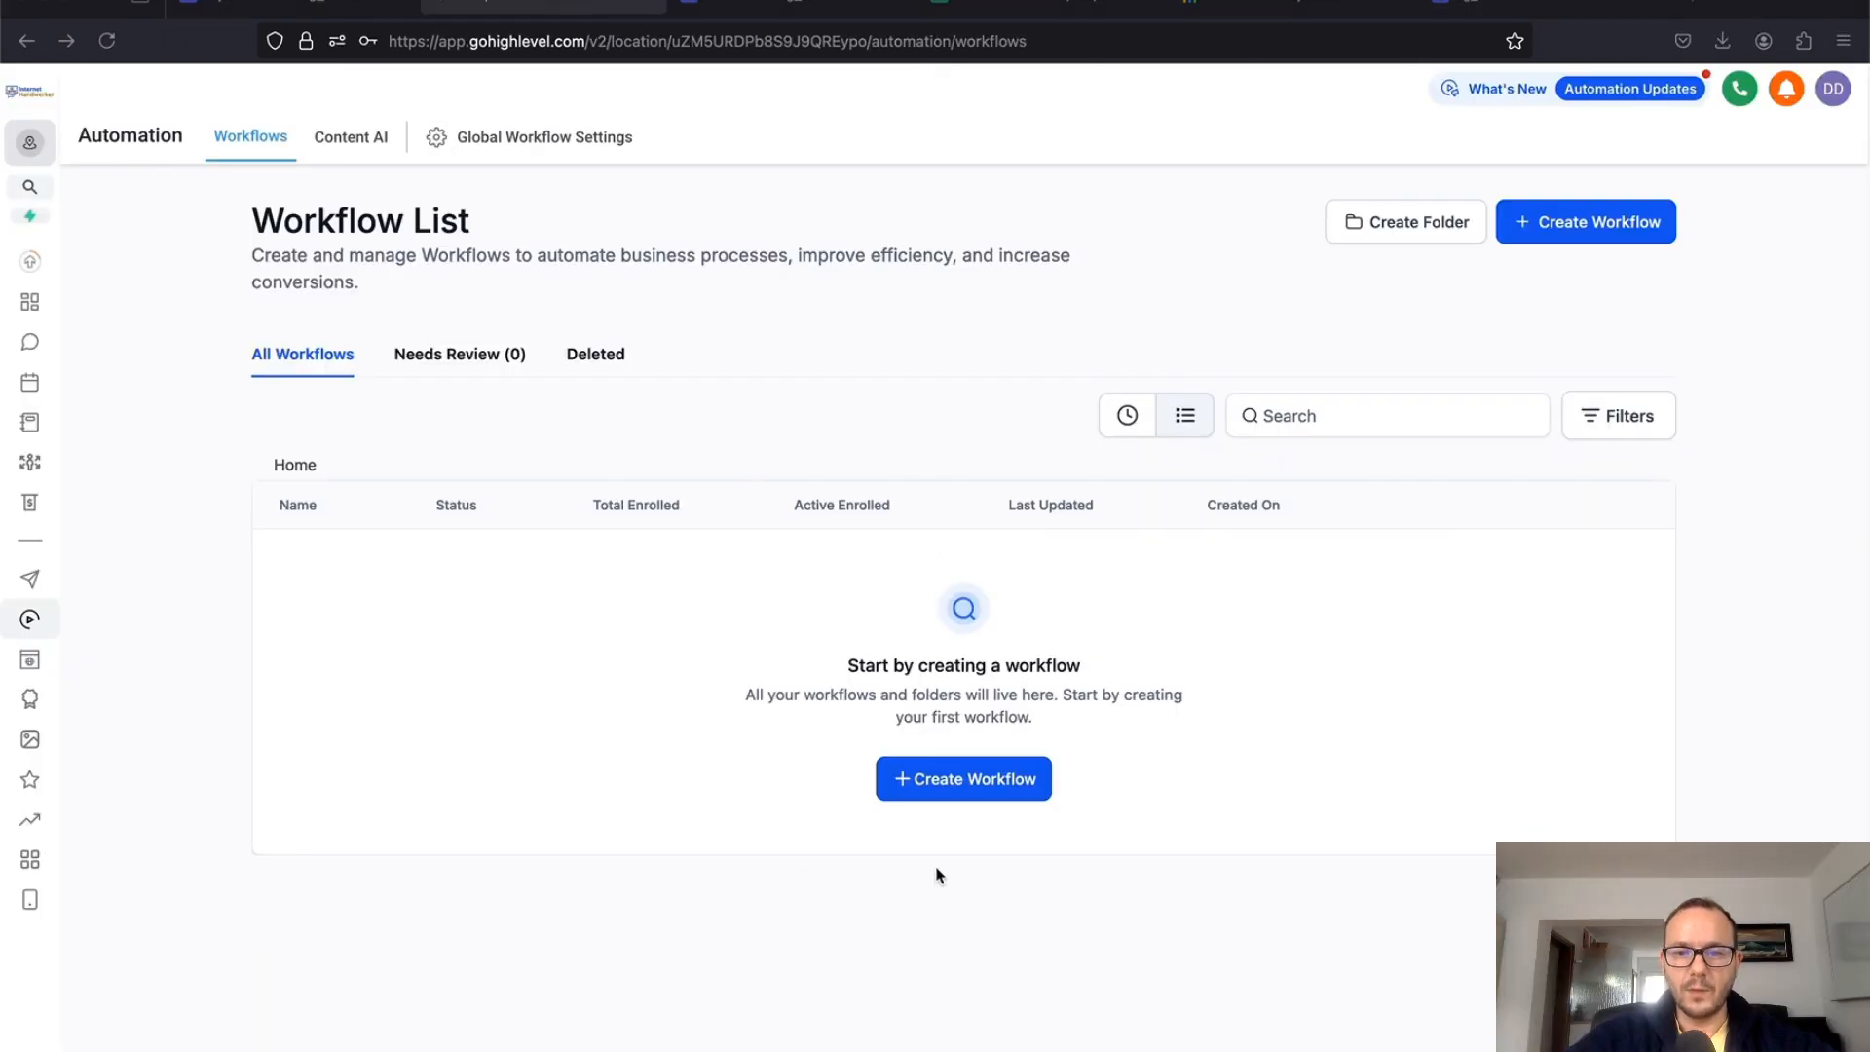
Step: Start a workflow from scratch, title it 'stripe custom field integration webhook', and save it
click(965, 789)
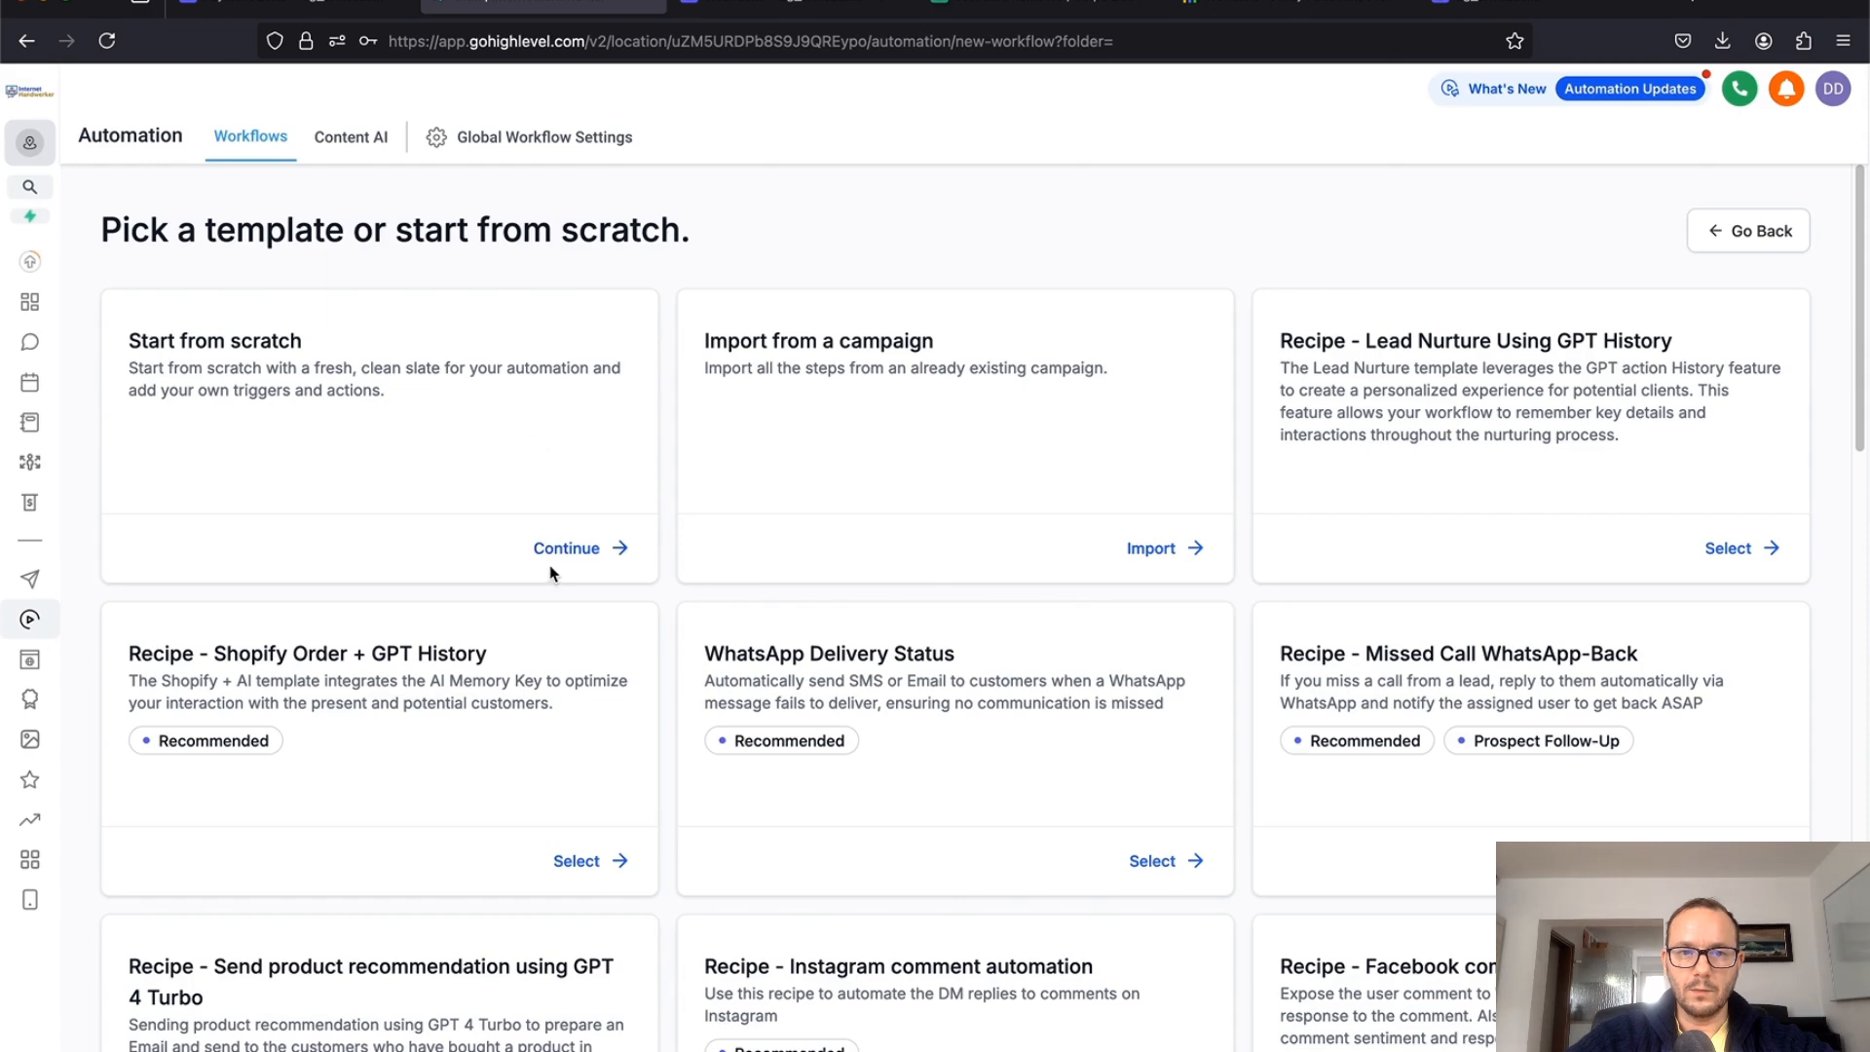
click(556, 551)
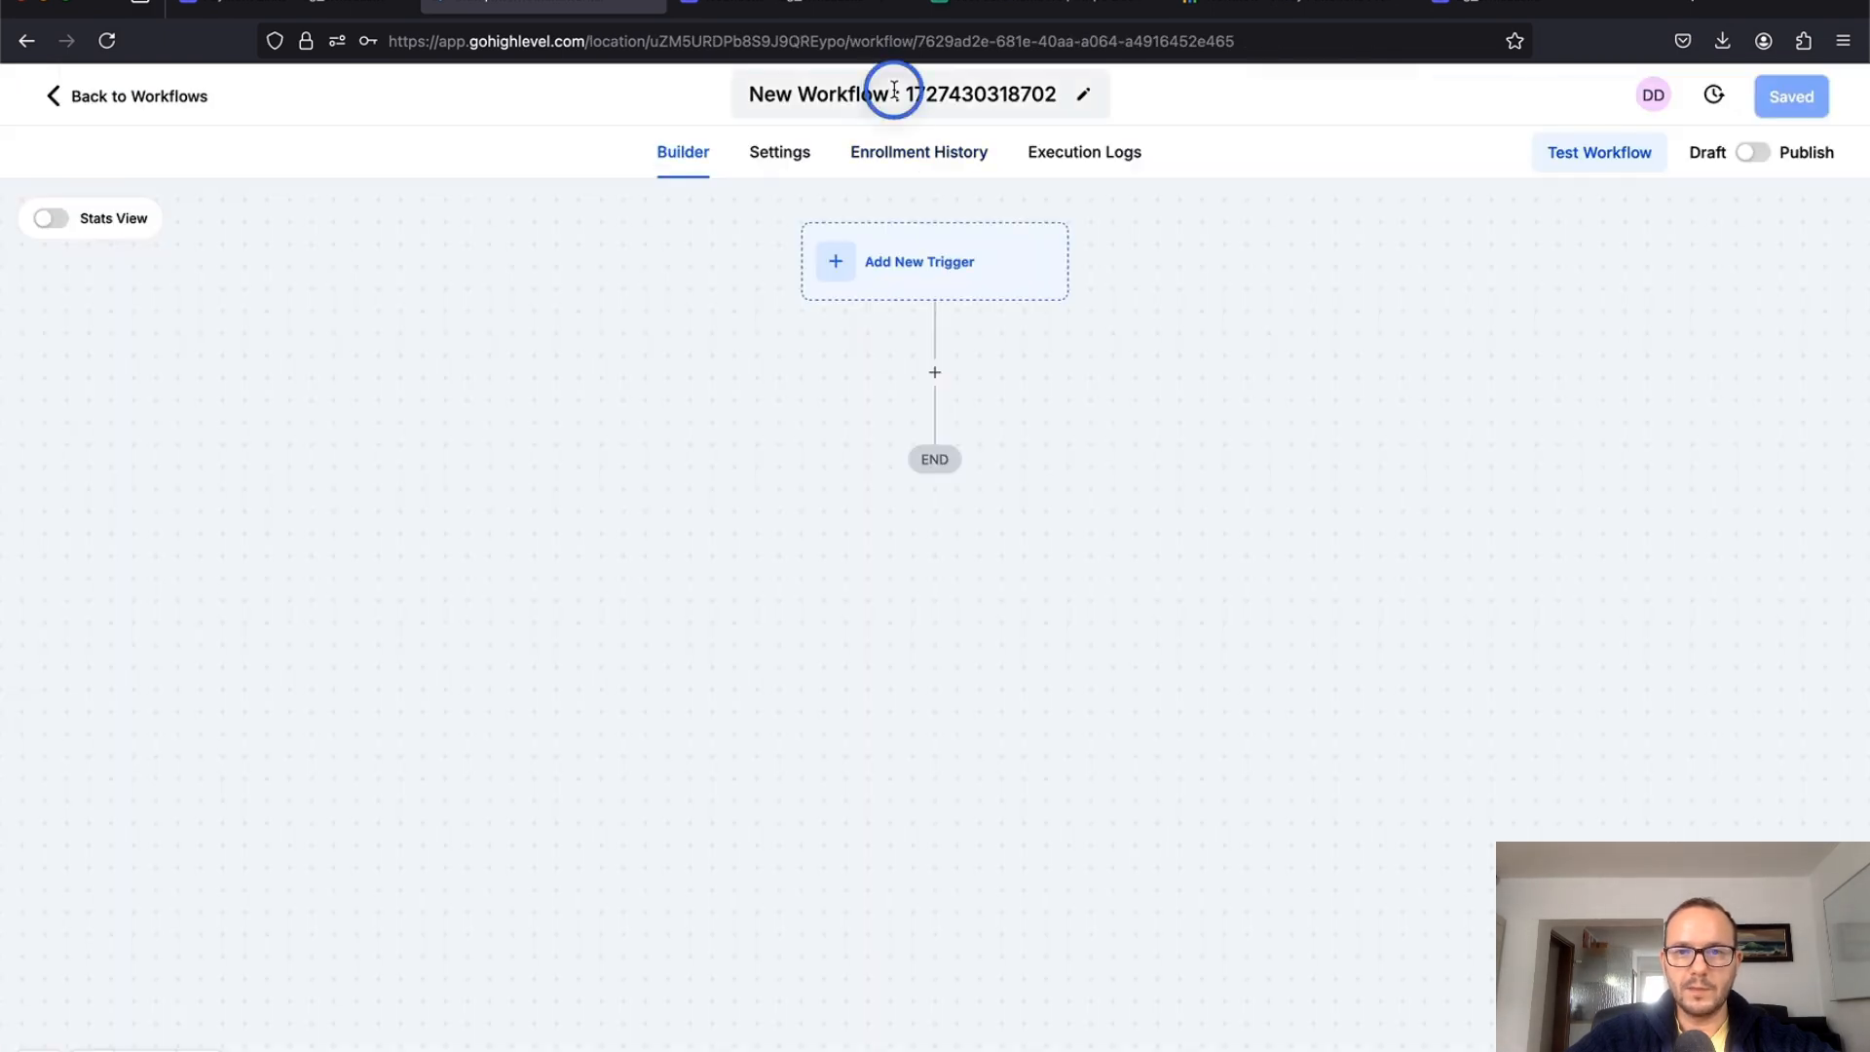
click(892, 91)
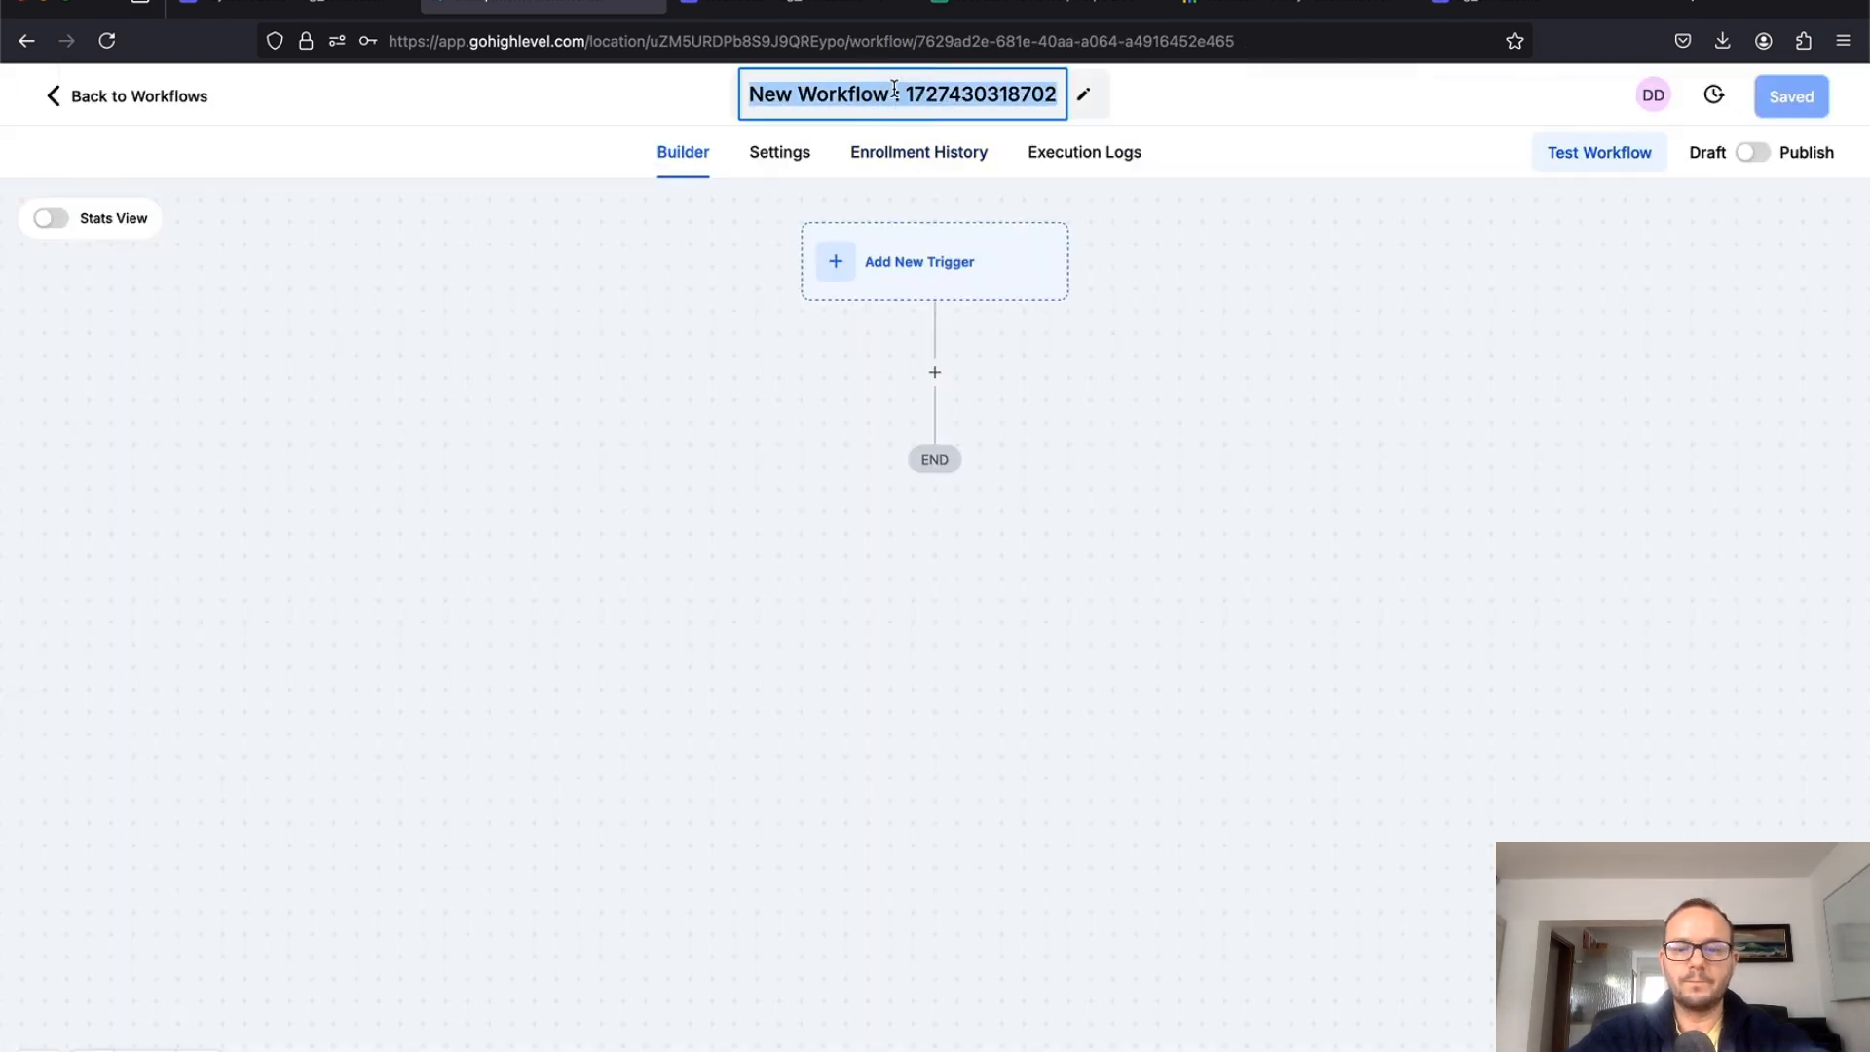
text(stripe c)
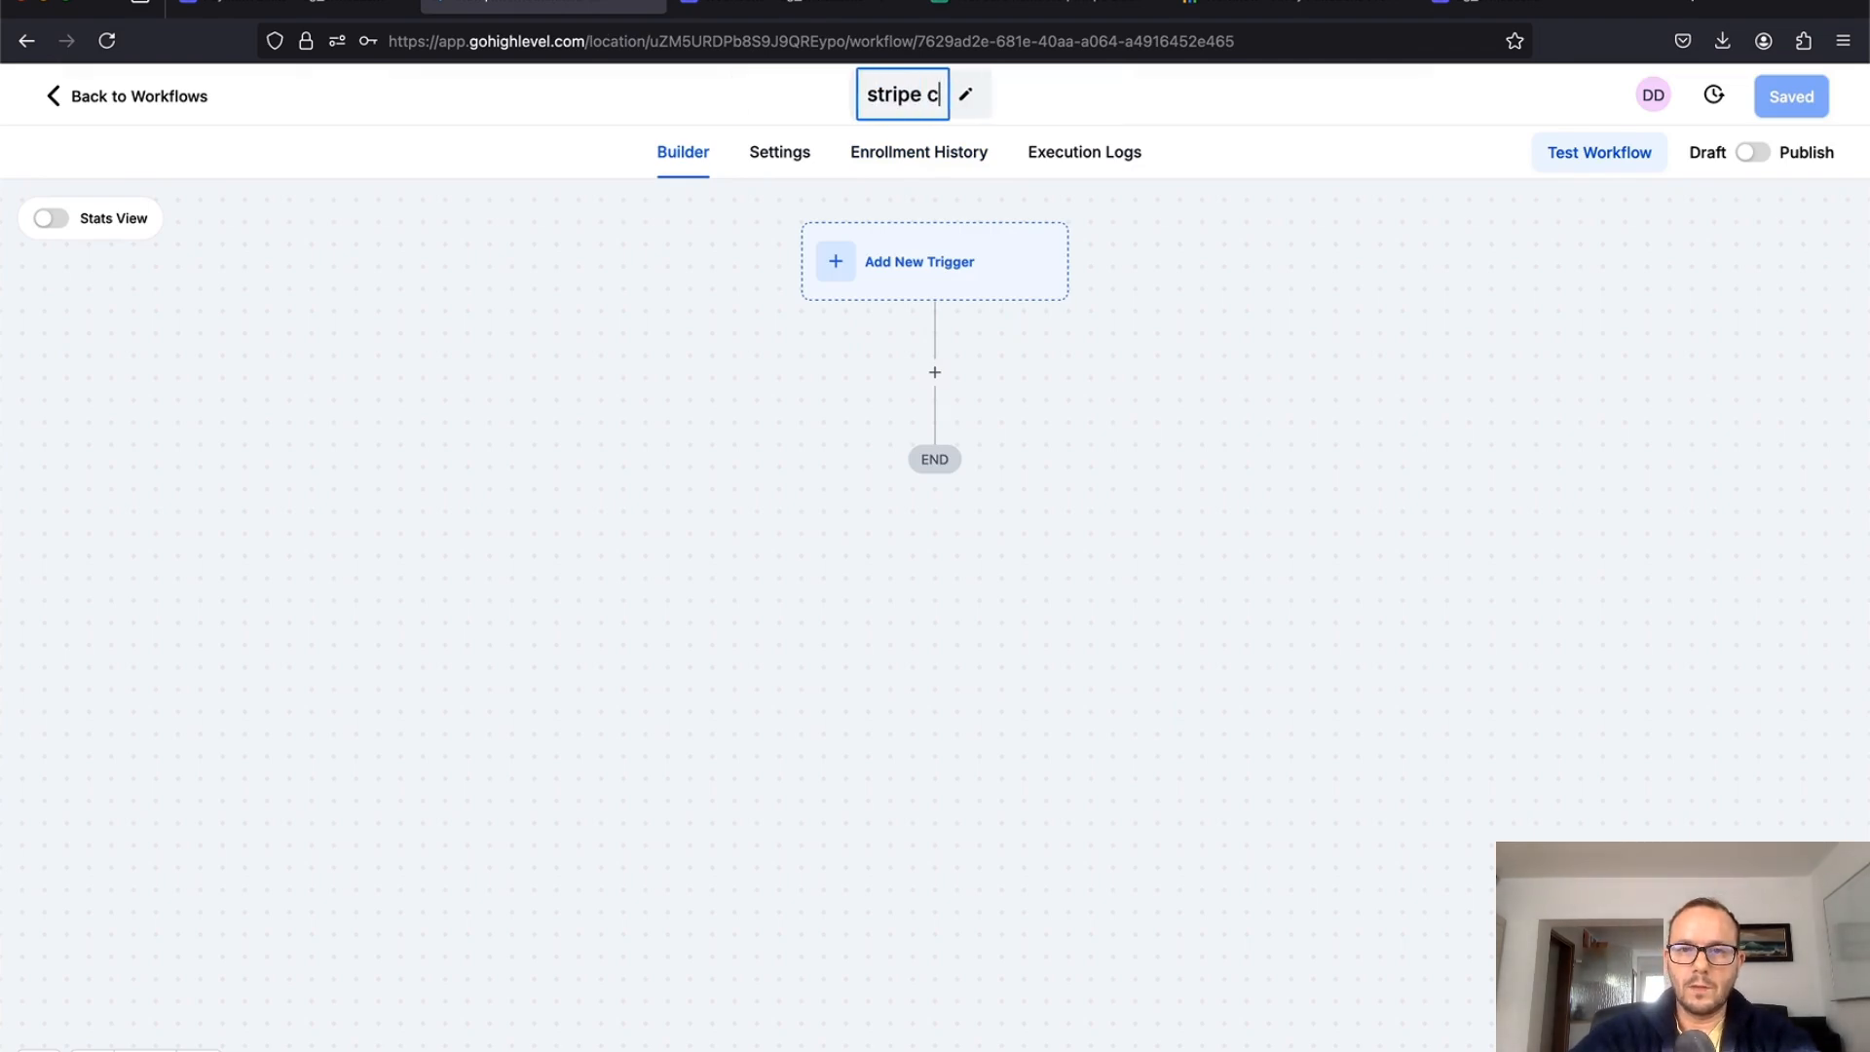
text(ustom field i)
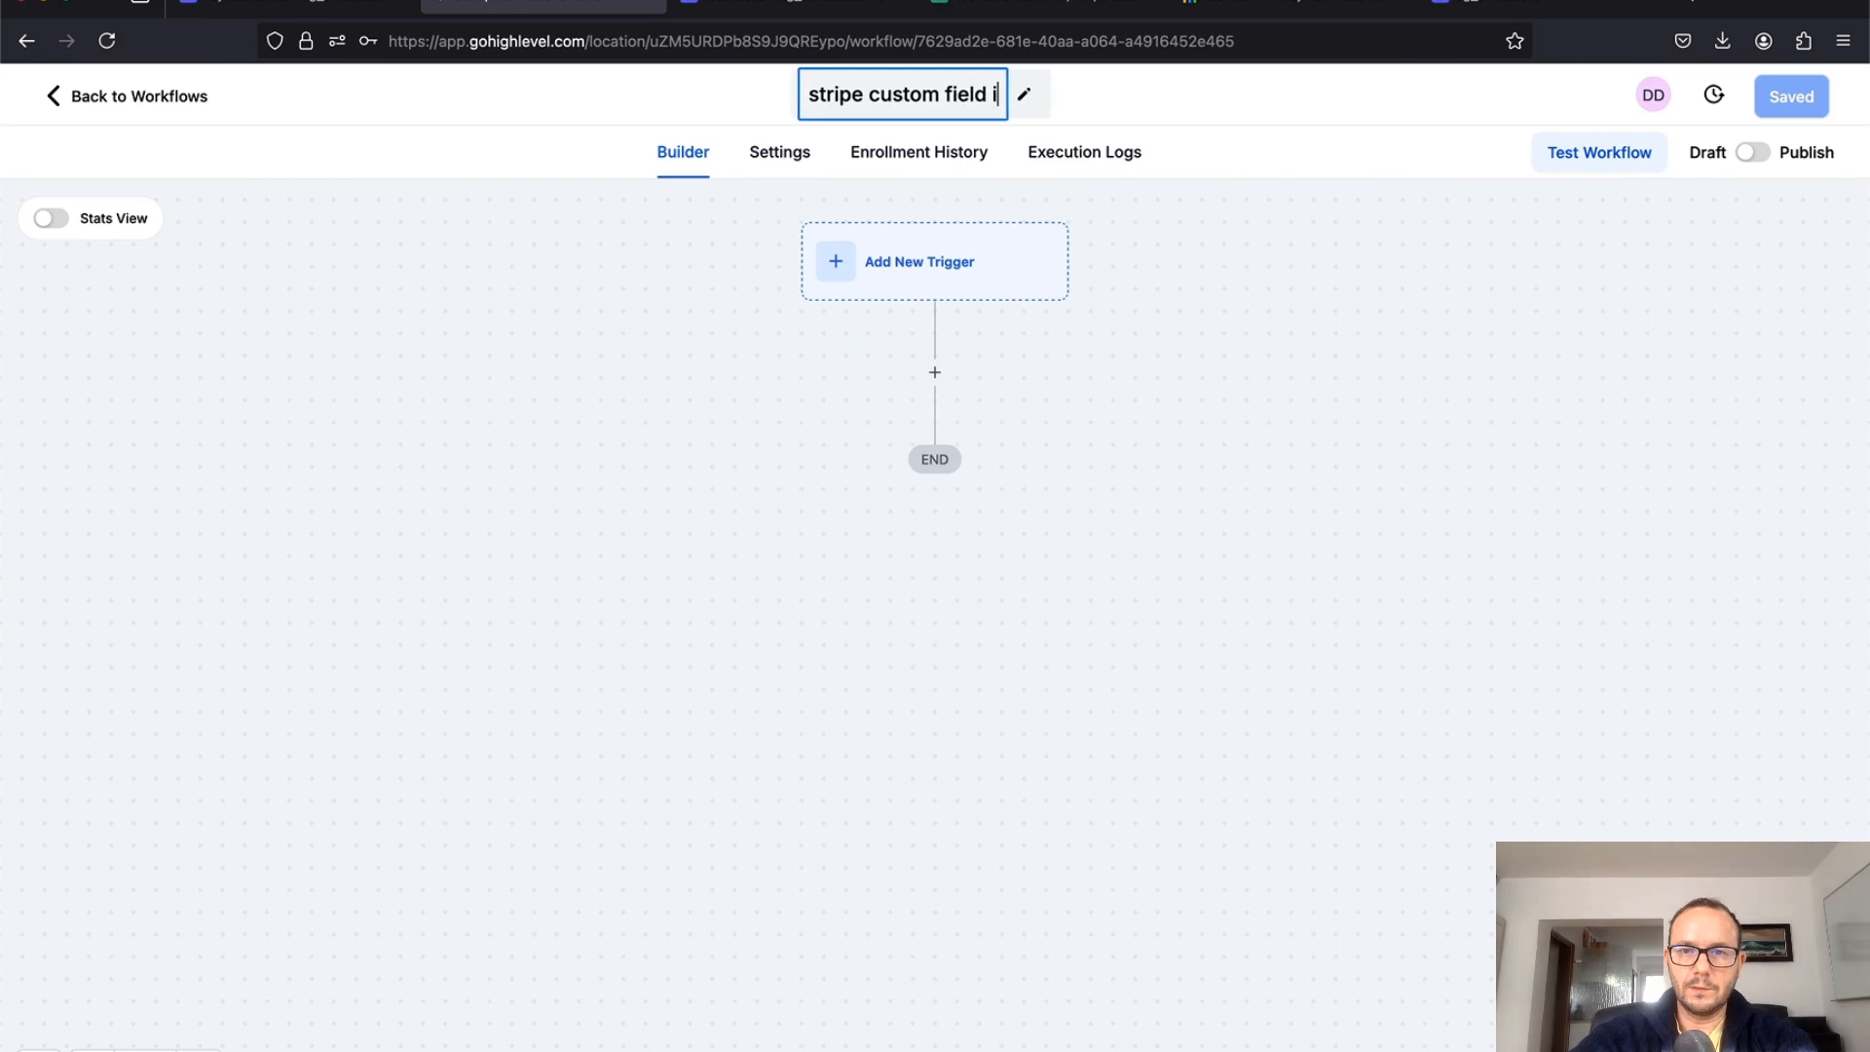
text(ntegration w)
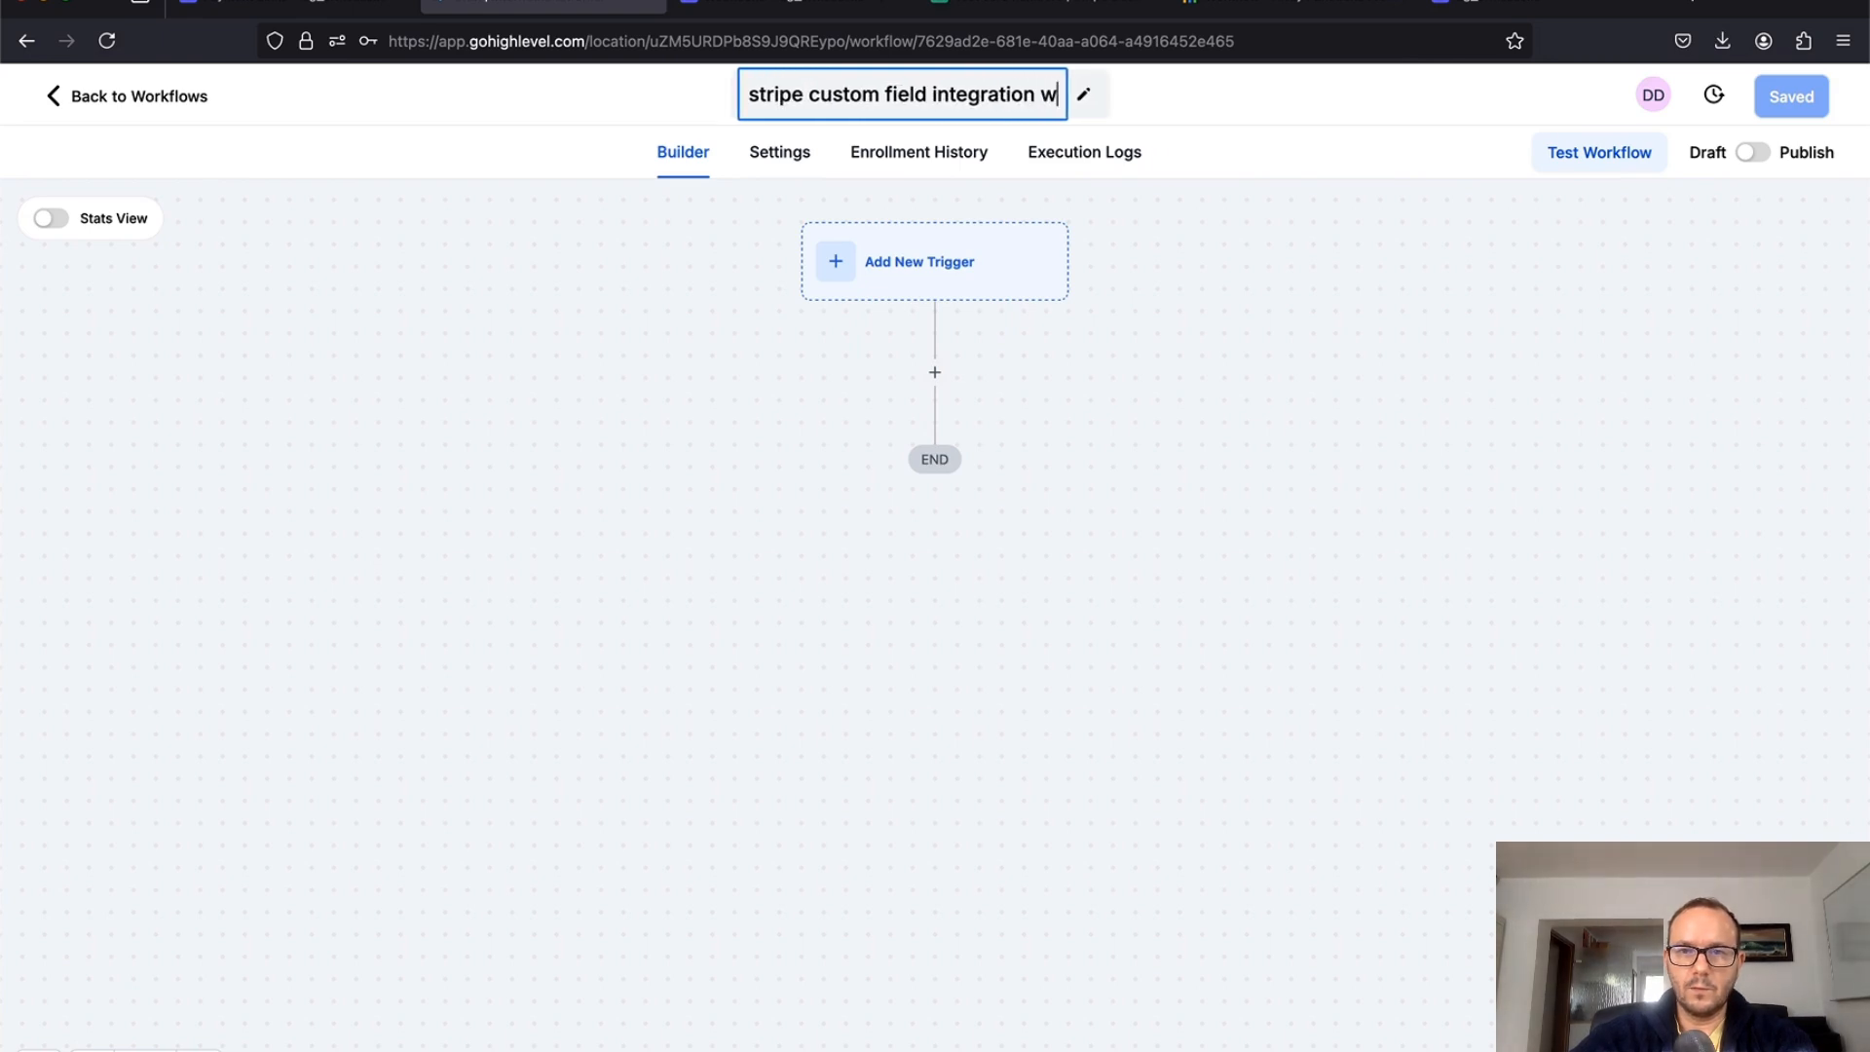
text(ebhook)
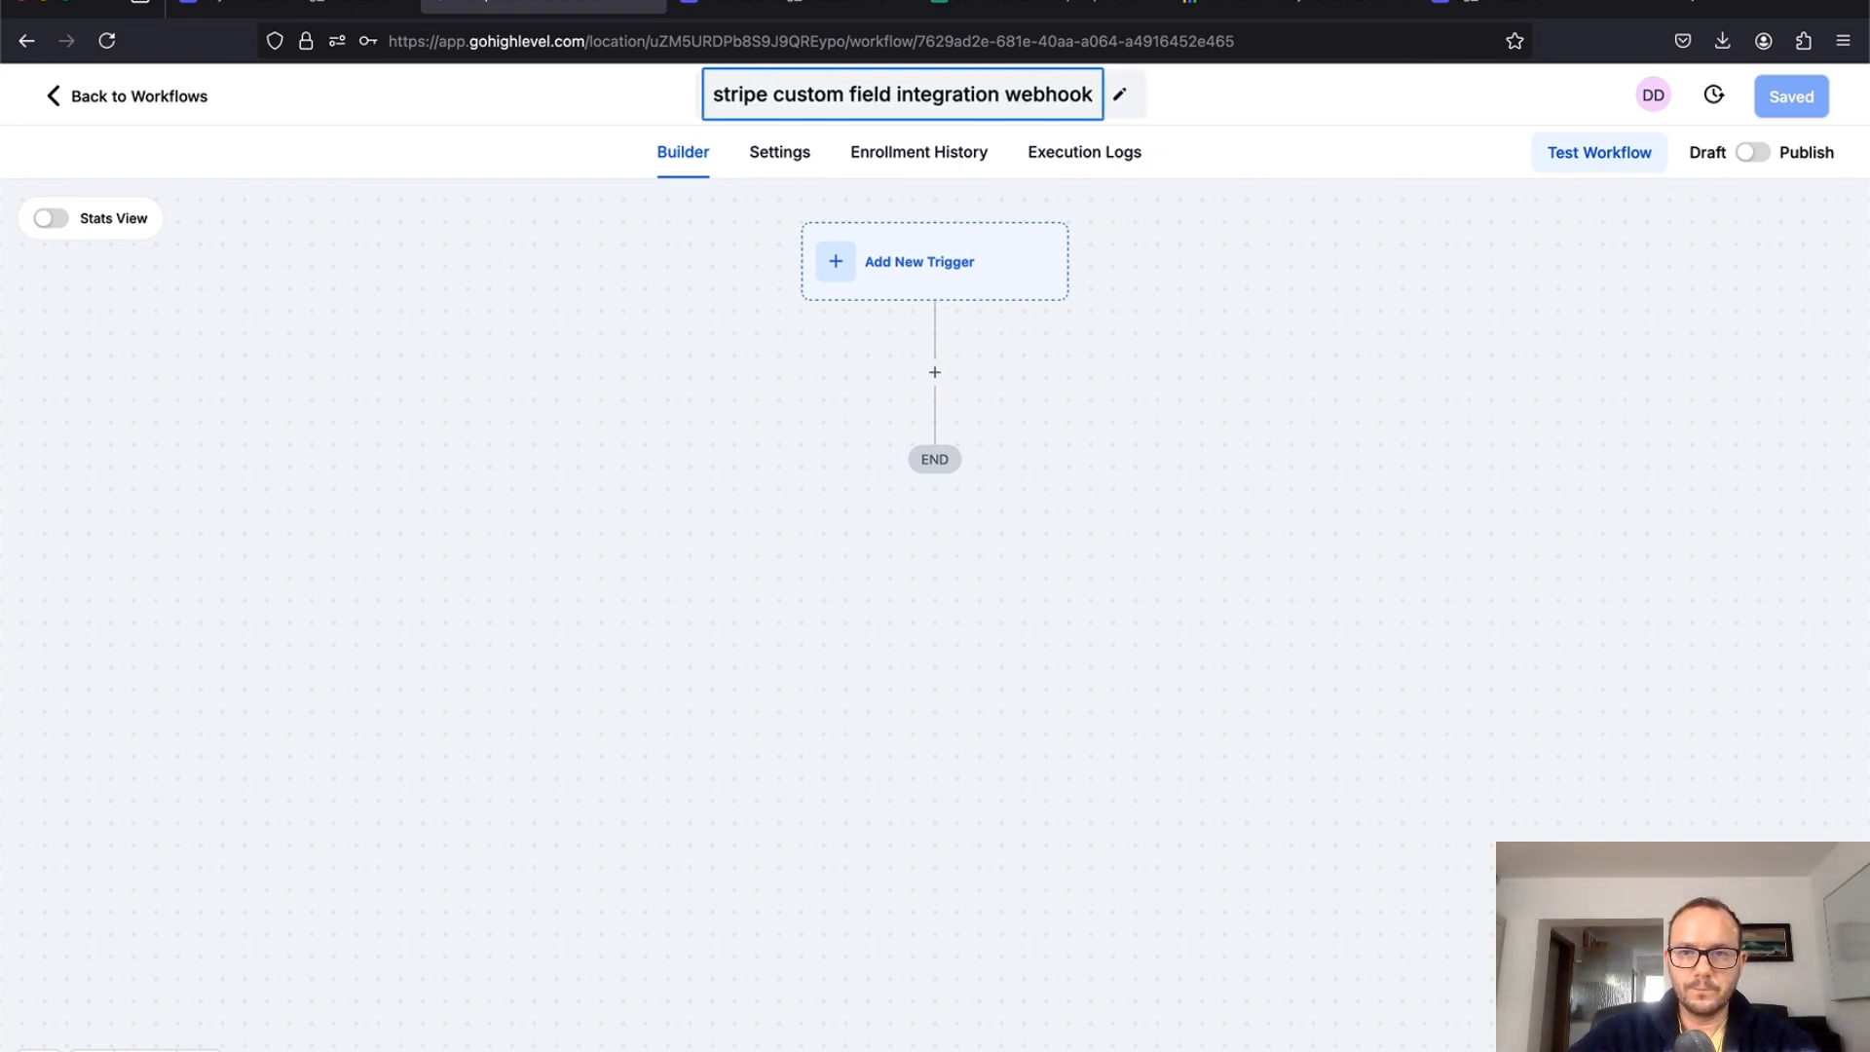
key(Return)
click(1796, 105)
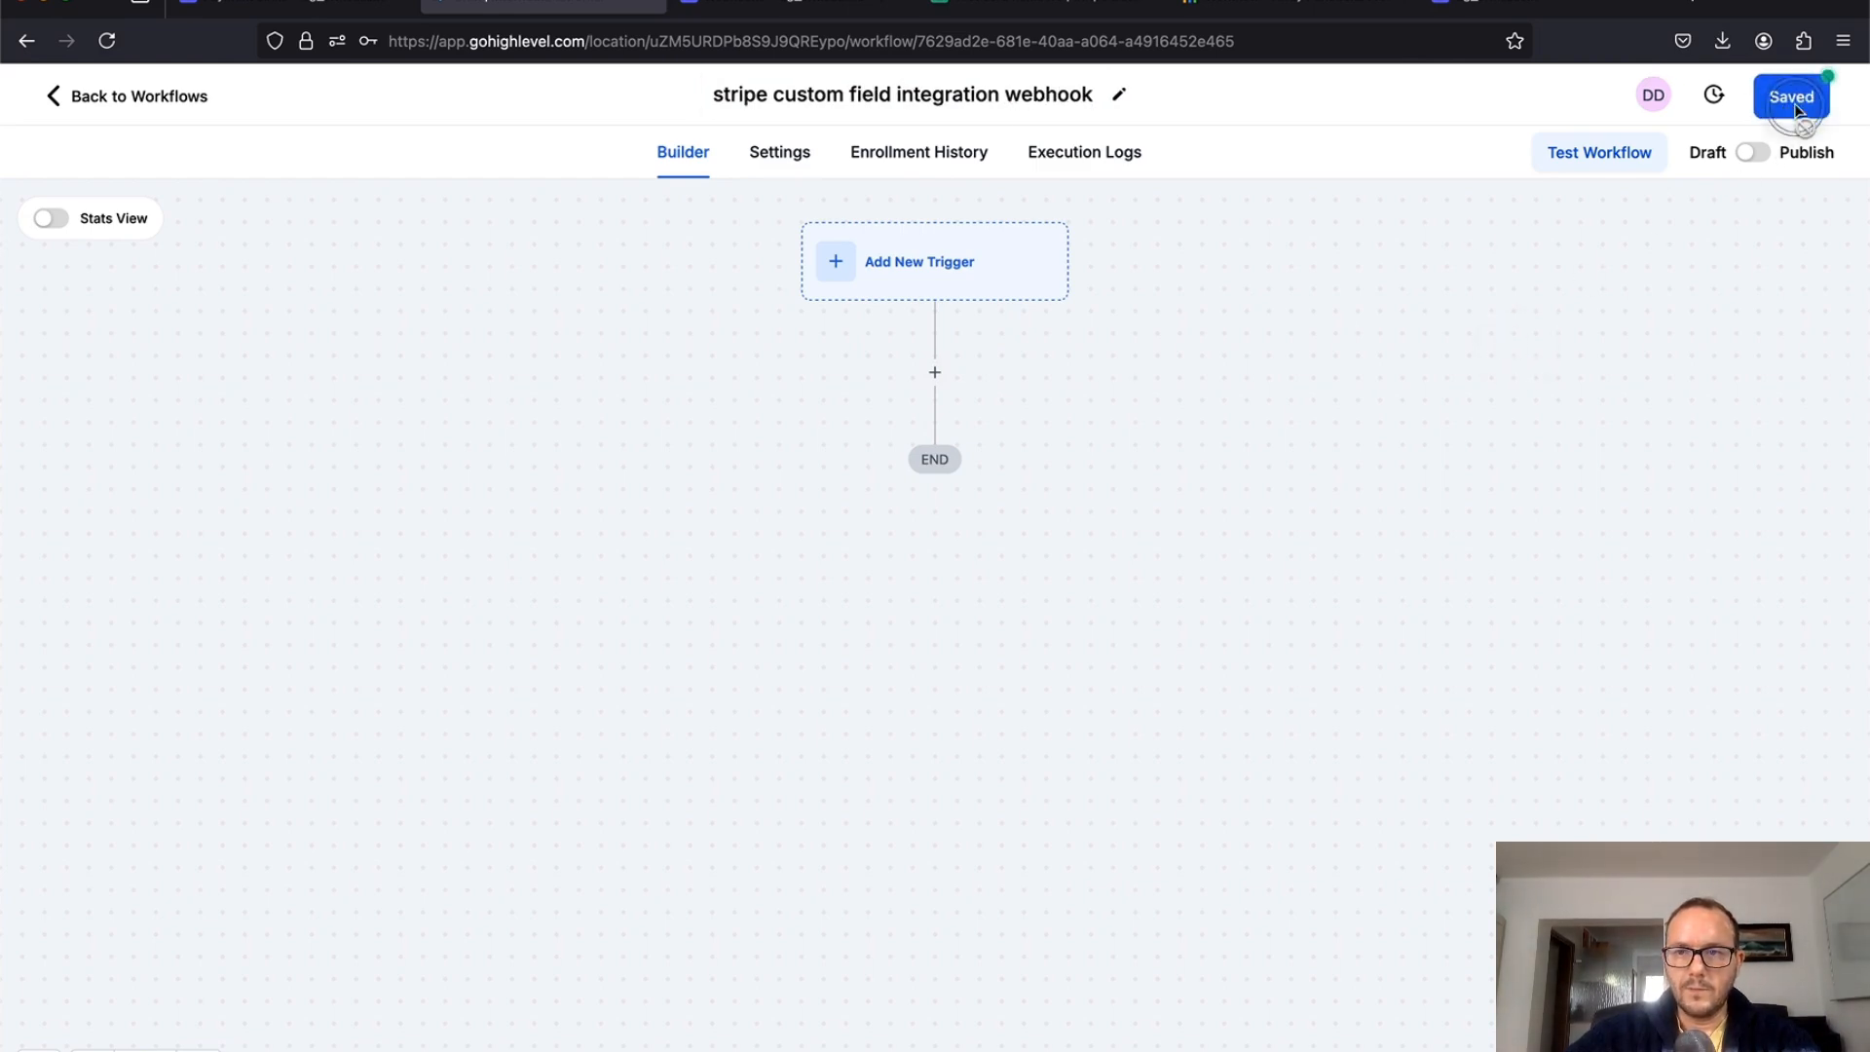
Step: Set Inbound Webhook as the workflow trigger and copy its generated URL for Stripe
click(935, 281)
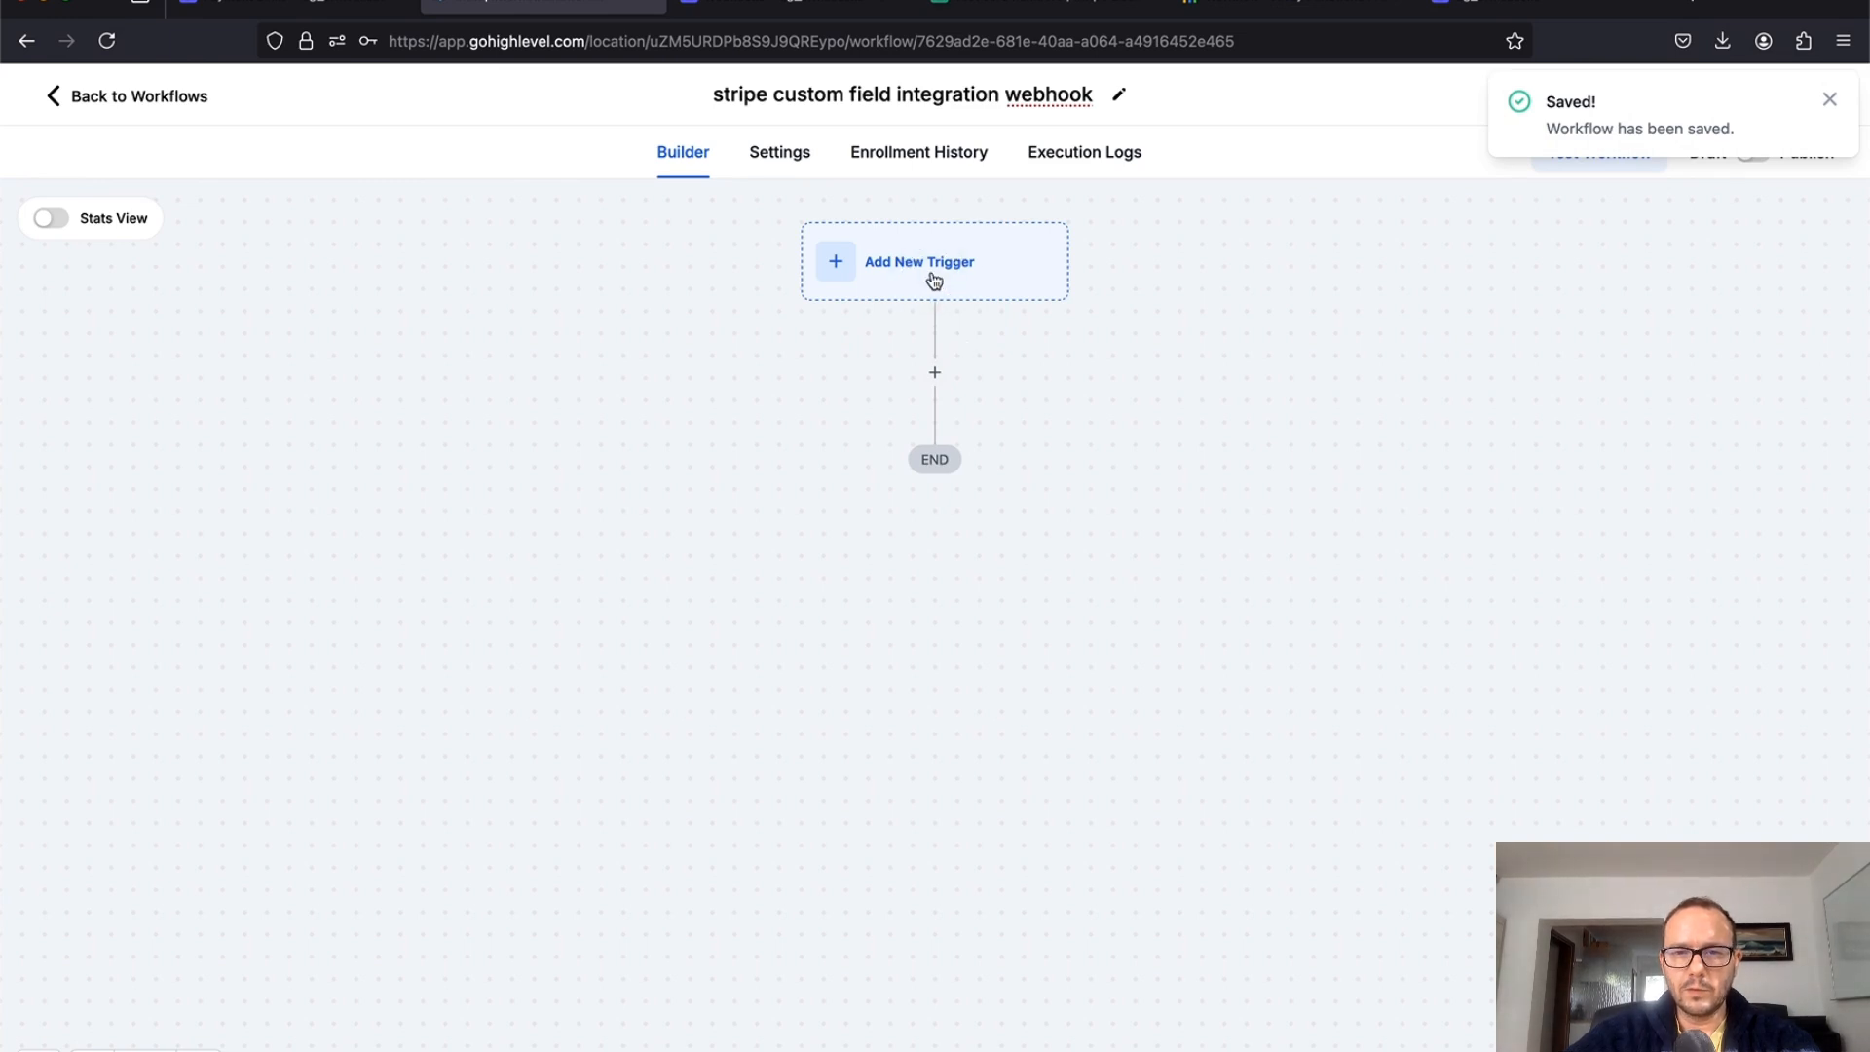
text(web)
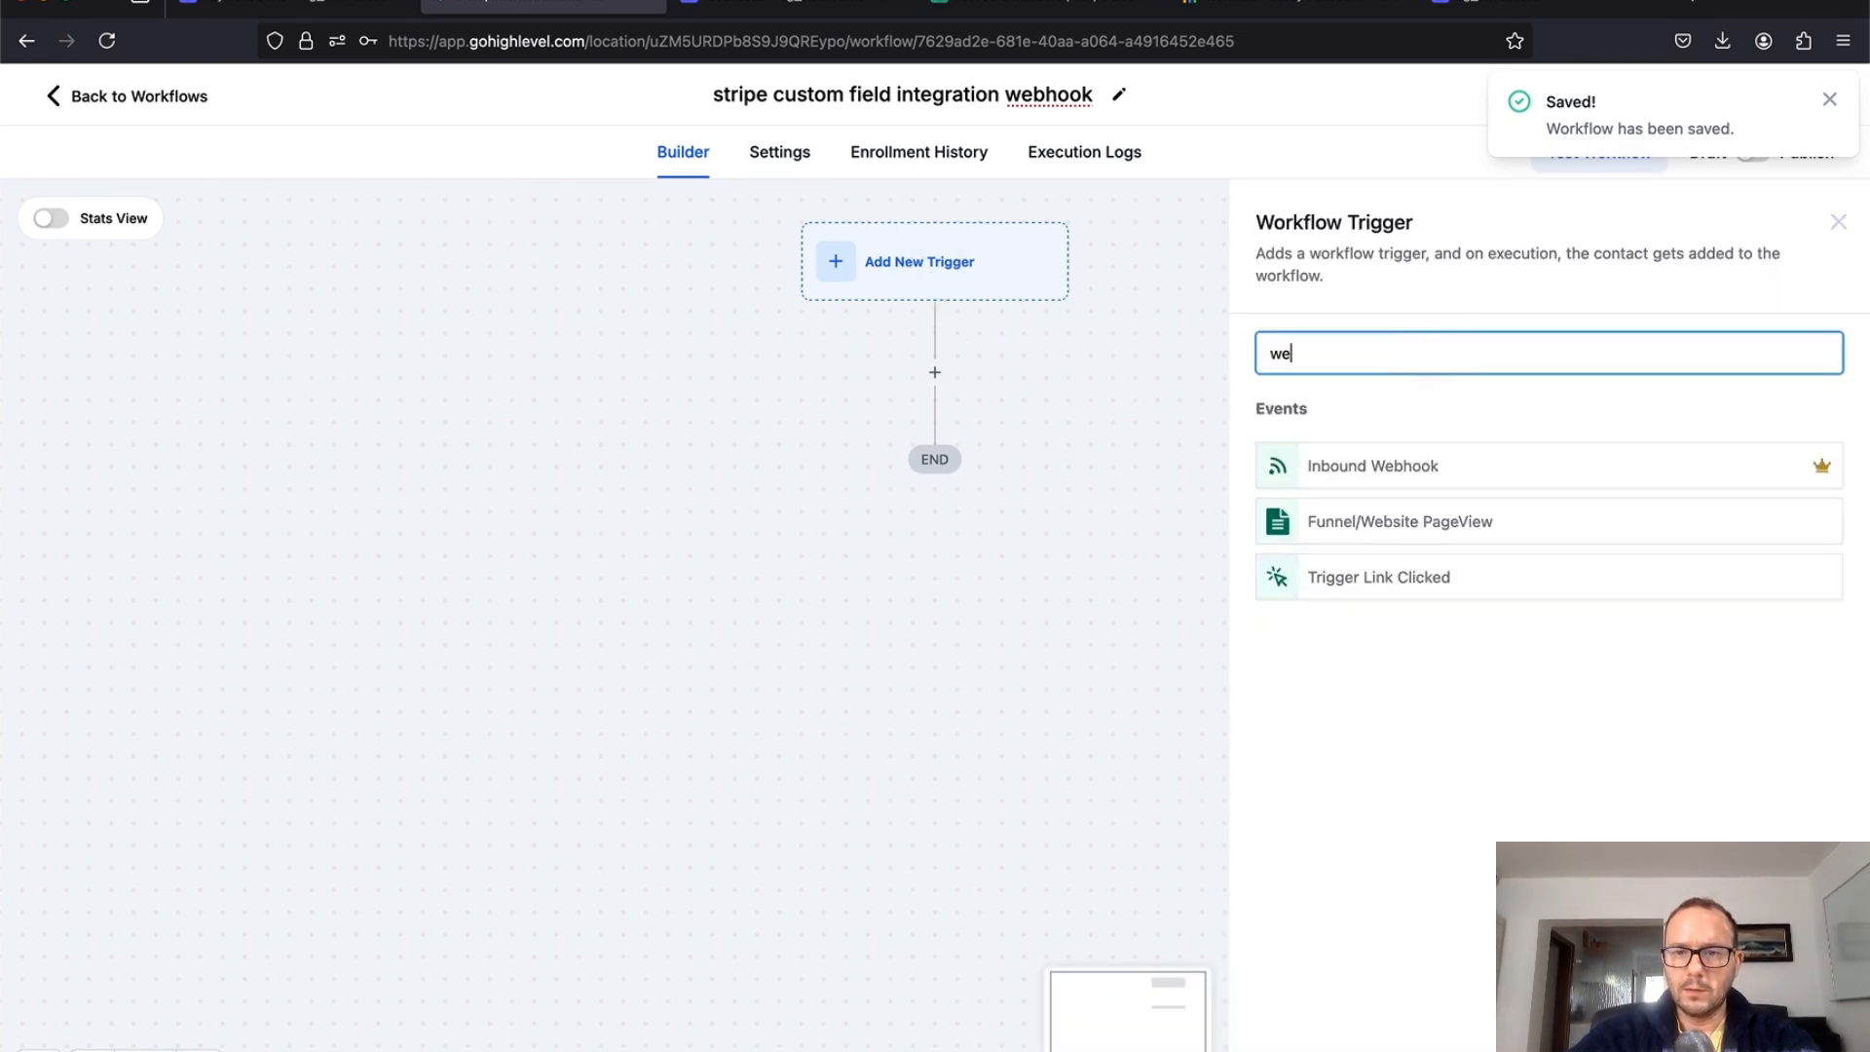
click(1400, 465)
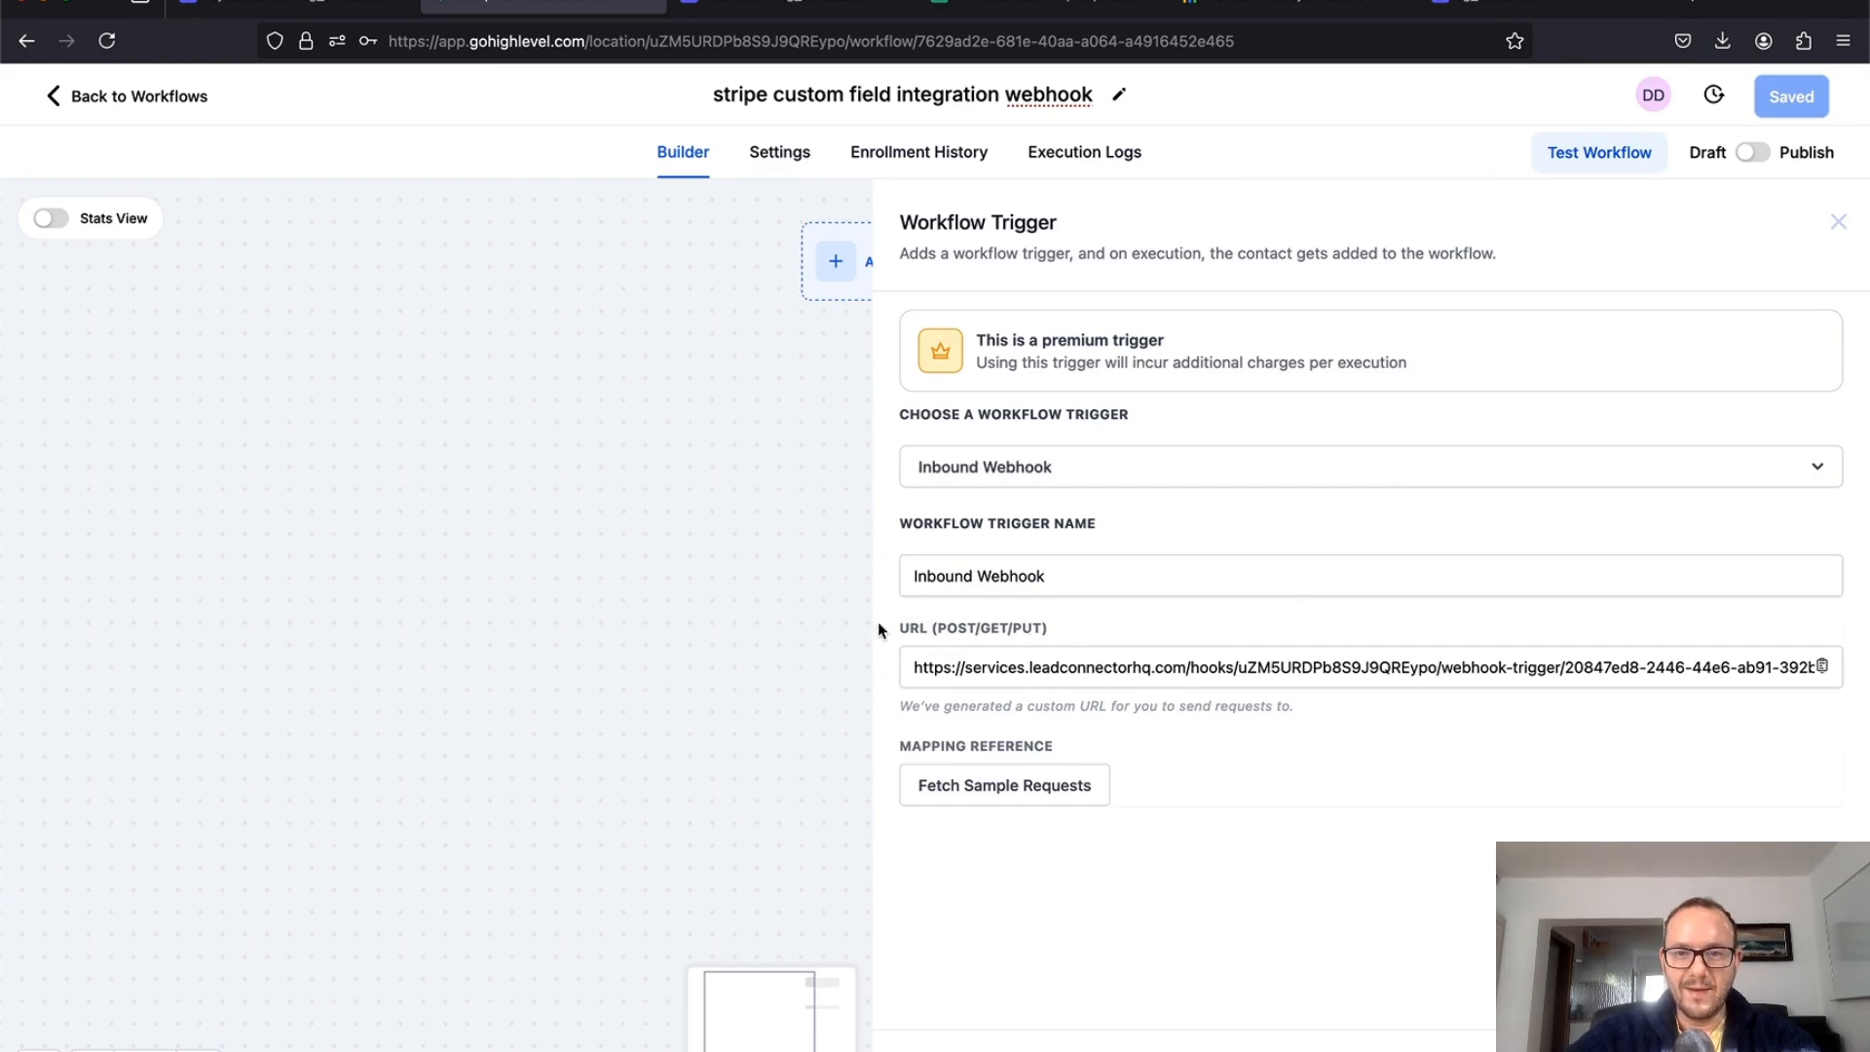
click(1822, 667)
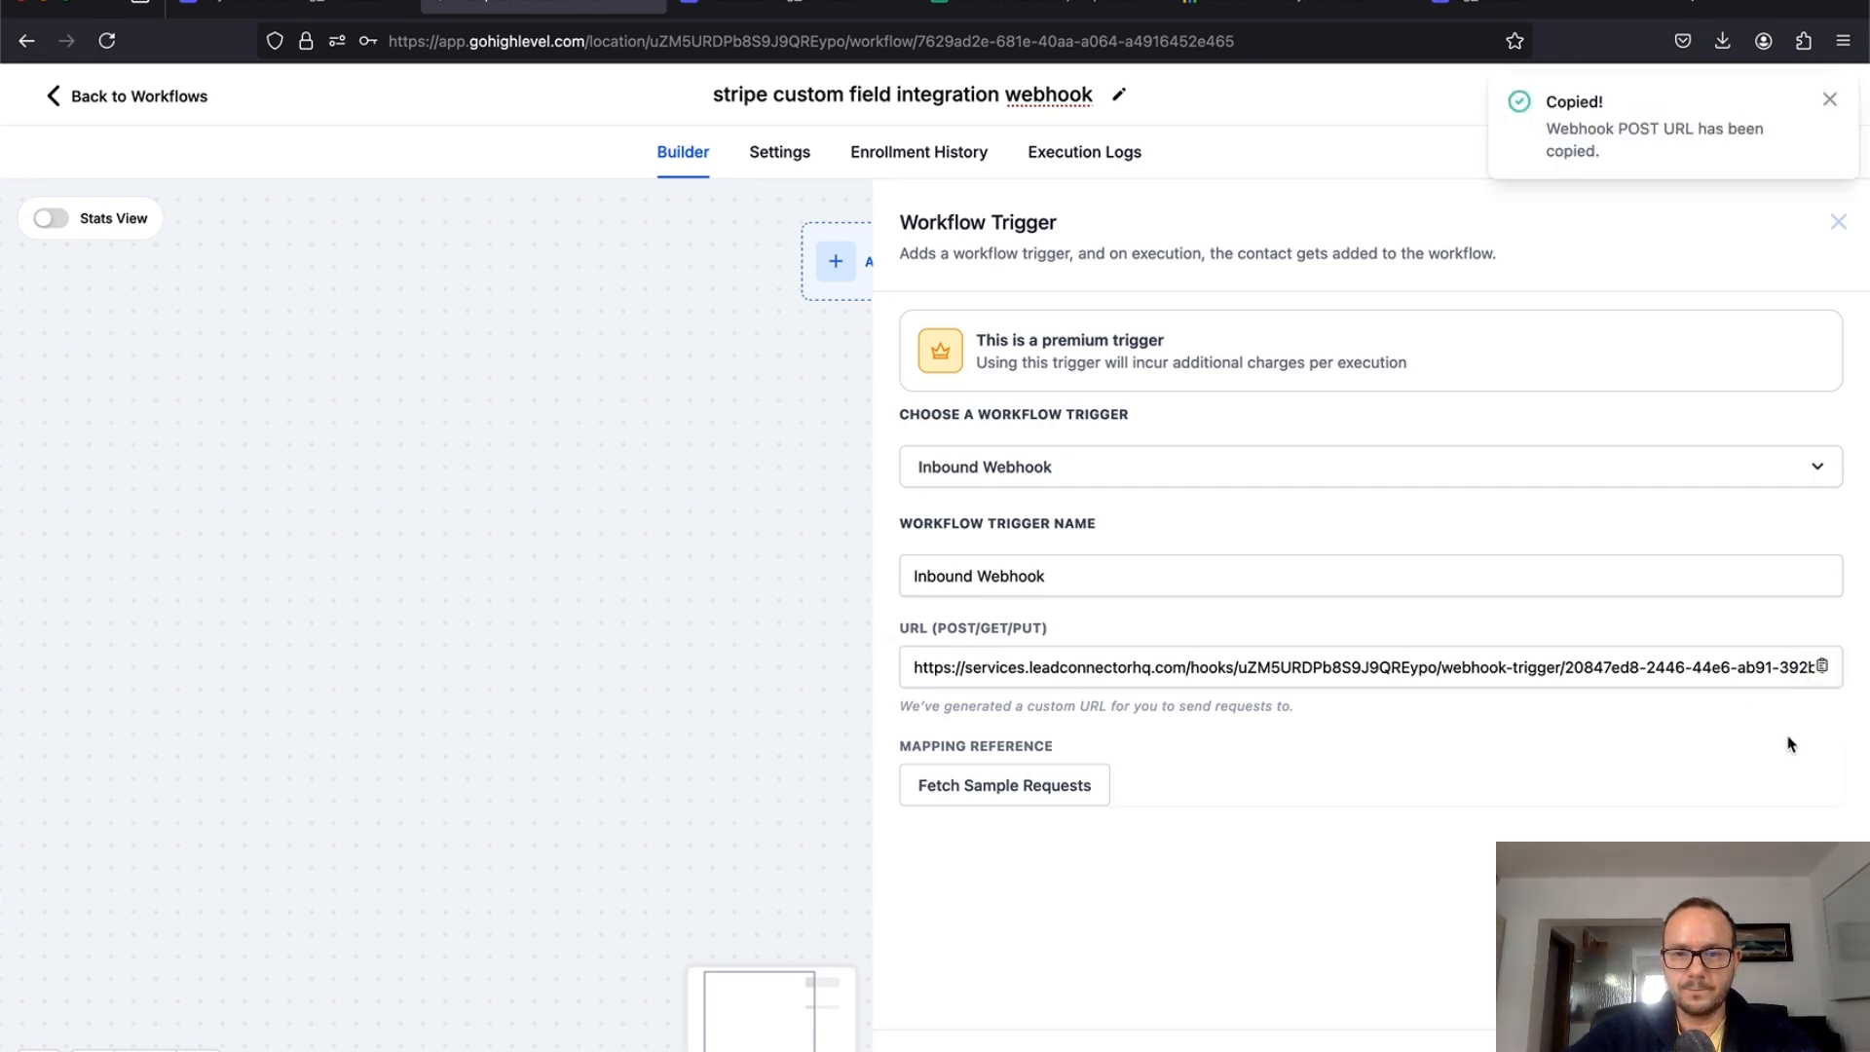
click(785, 11)
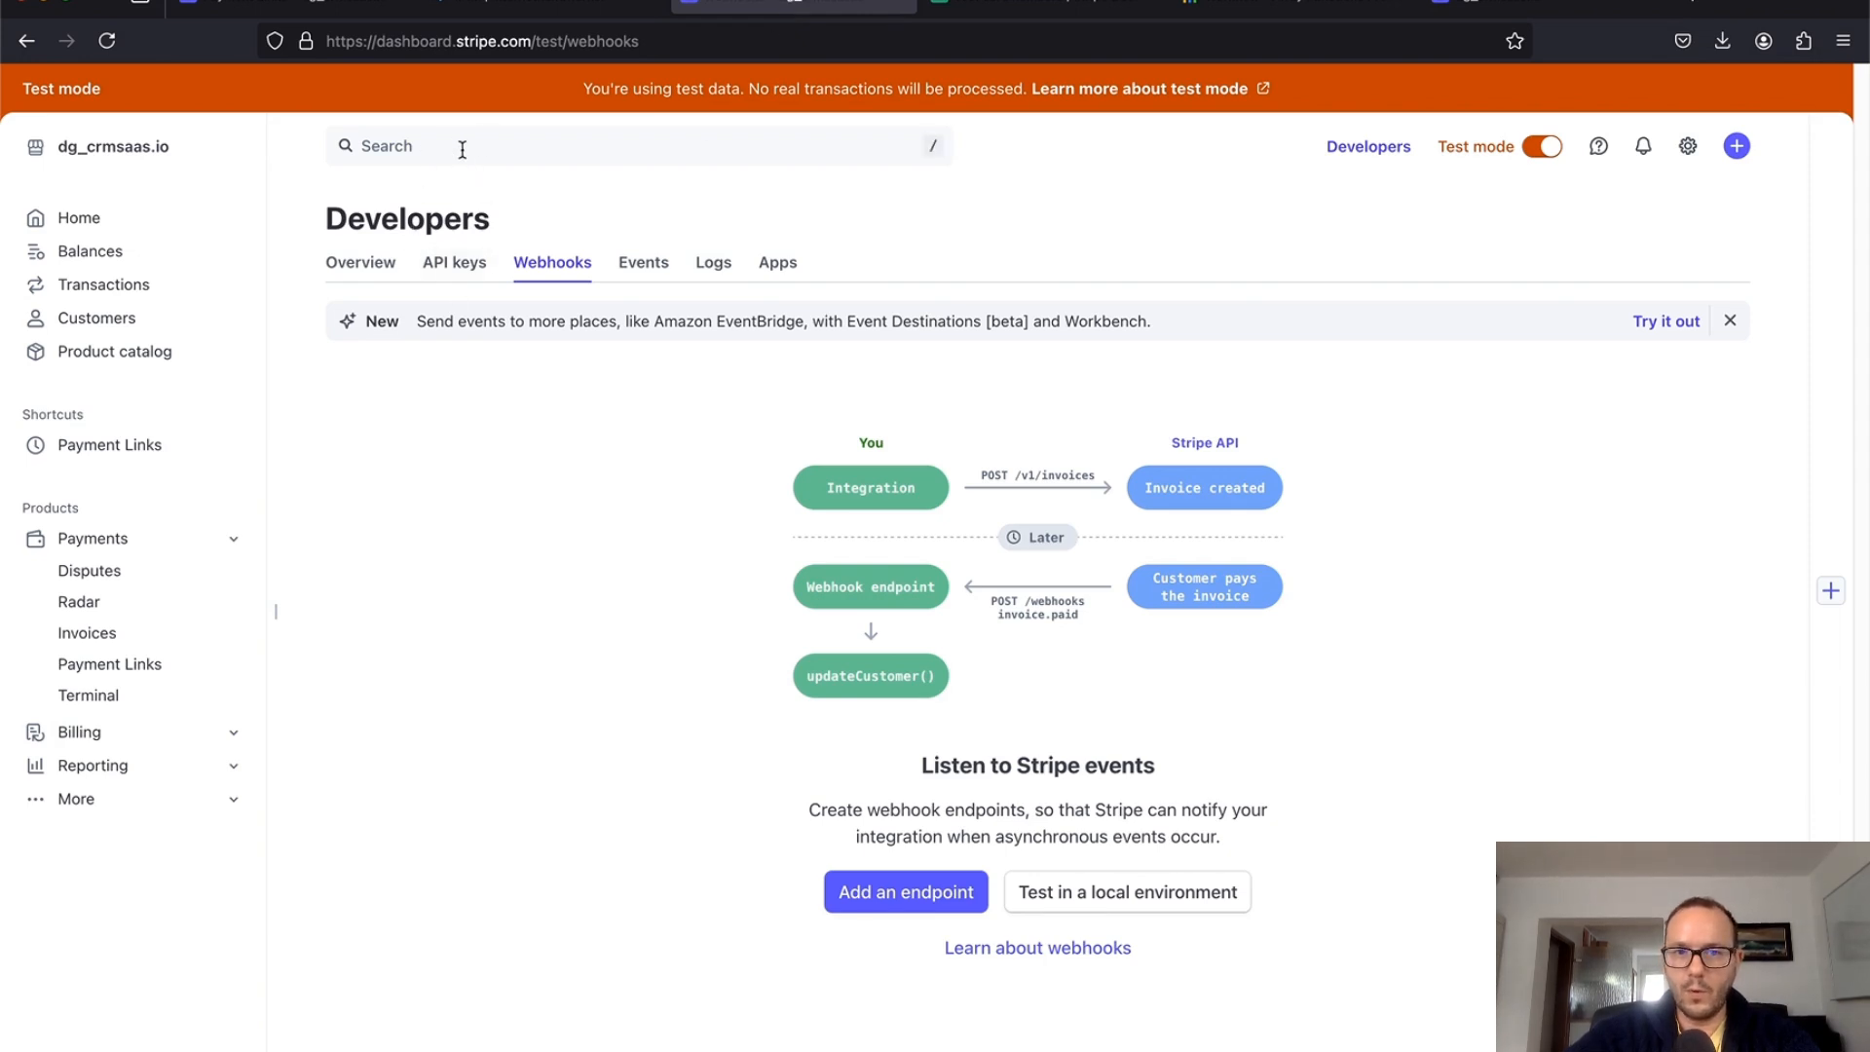
Step: Start a new Stripe webhook endpoint using the copied GoHighLevel URL
click(907, 894)
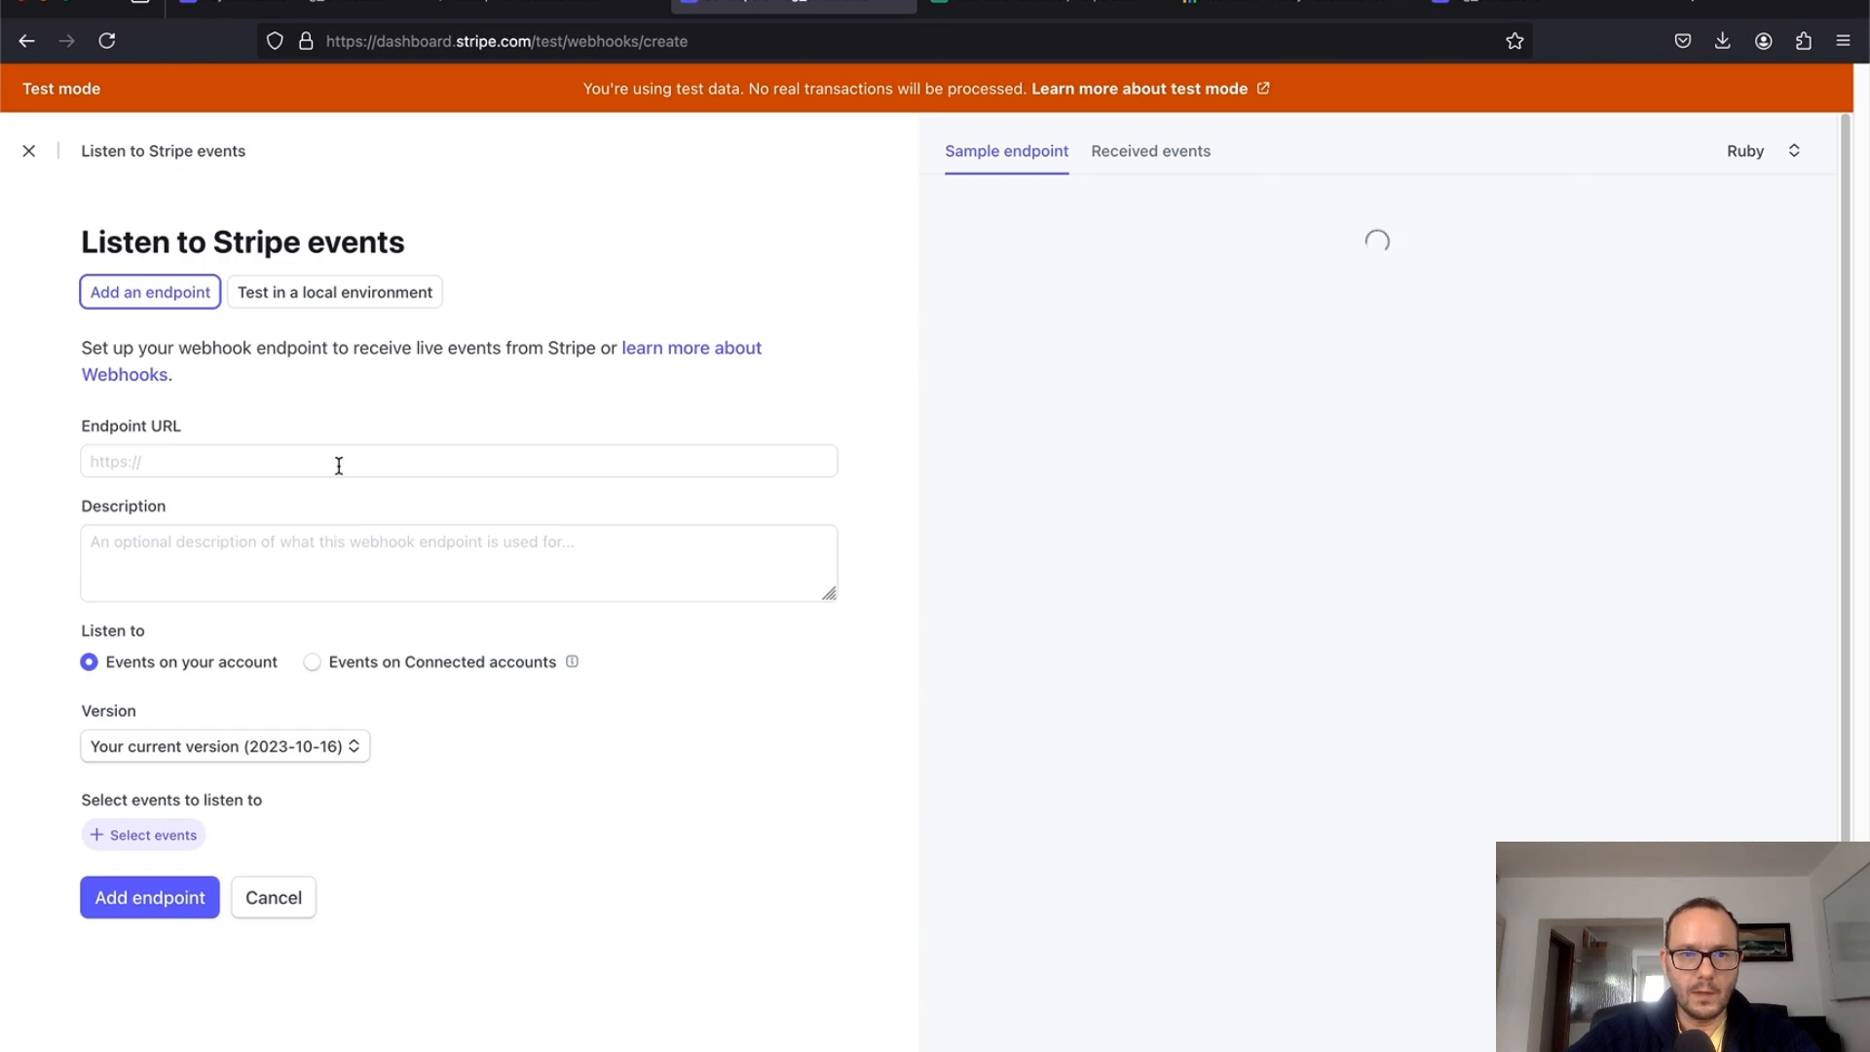
click(339, 466)
key(super+v)
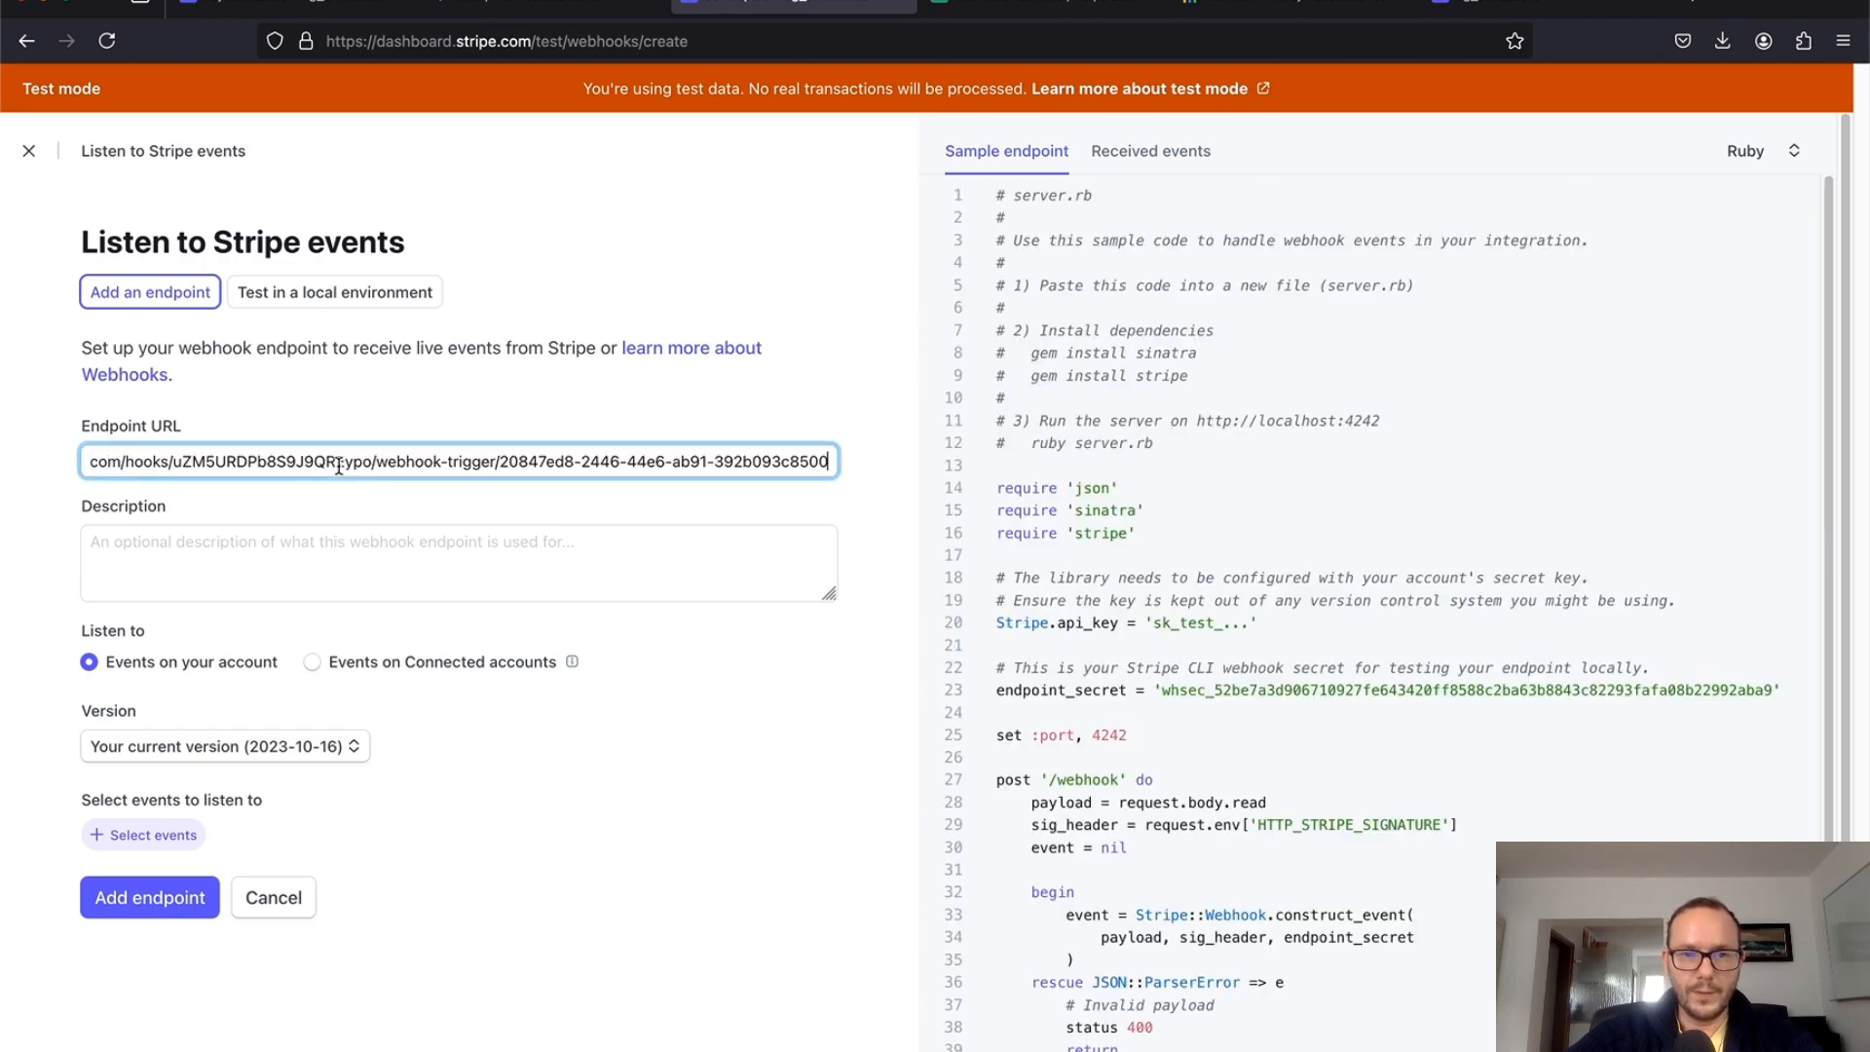
scroll(301, 700, down, 1)
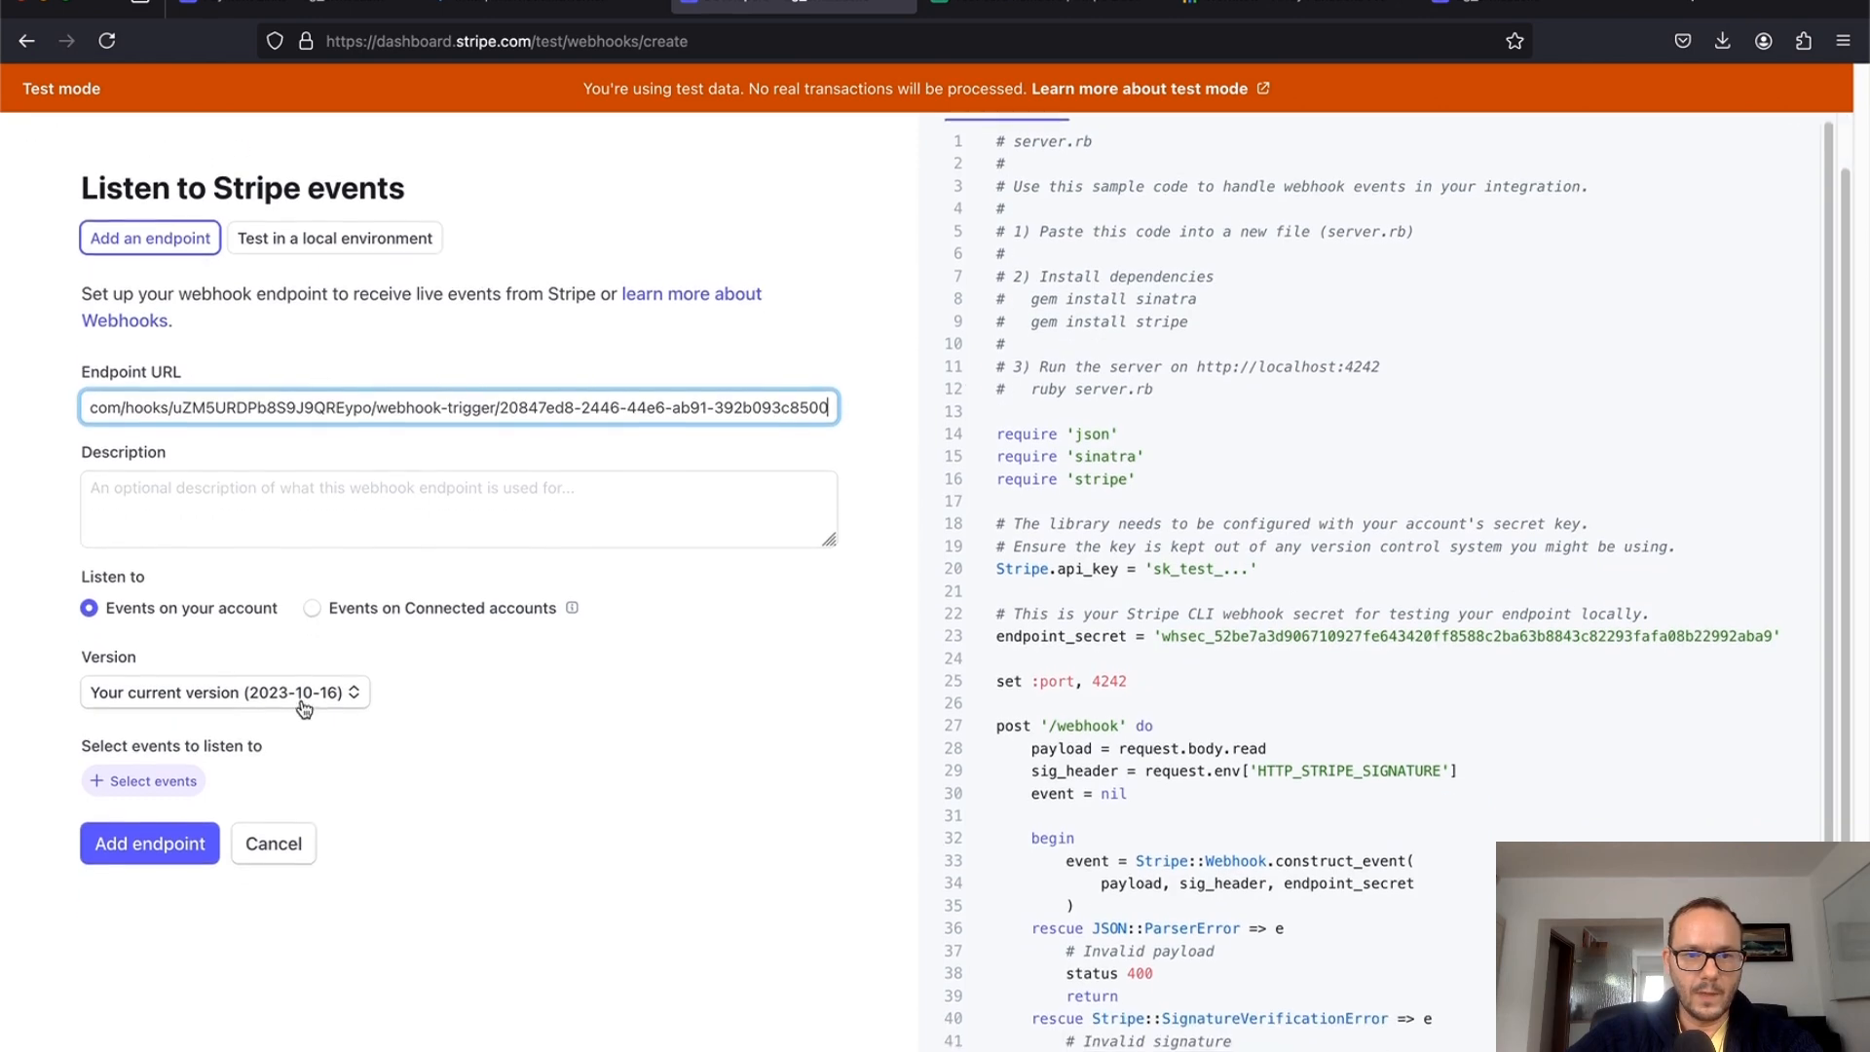
Step: Select the checkout.session.completed event for the endpoint and add it
click(146, 783)
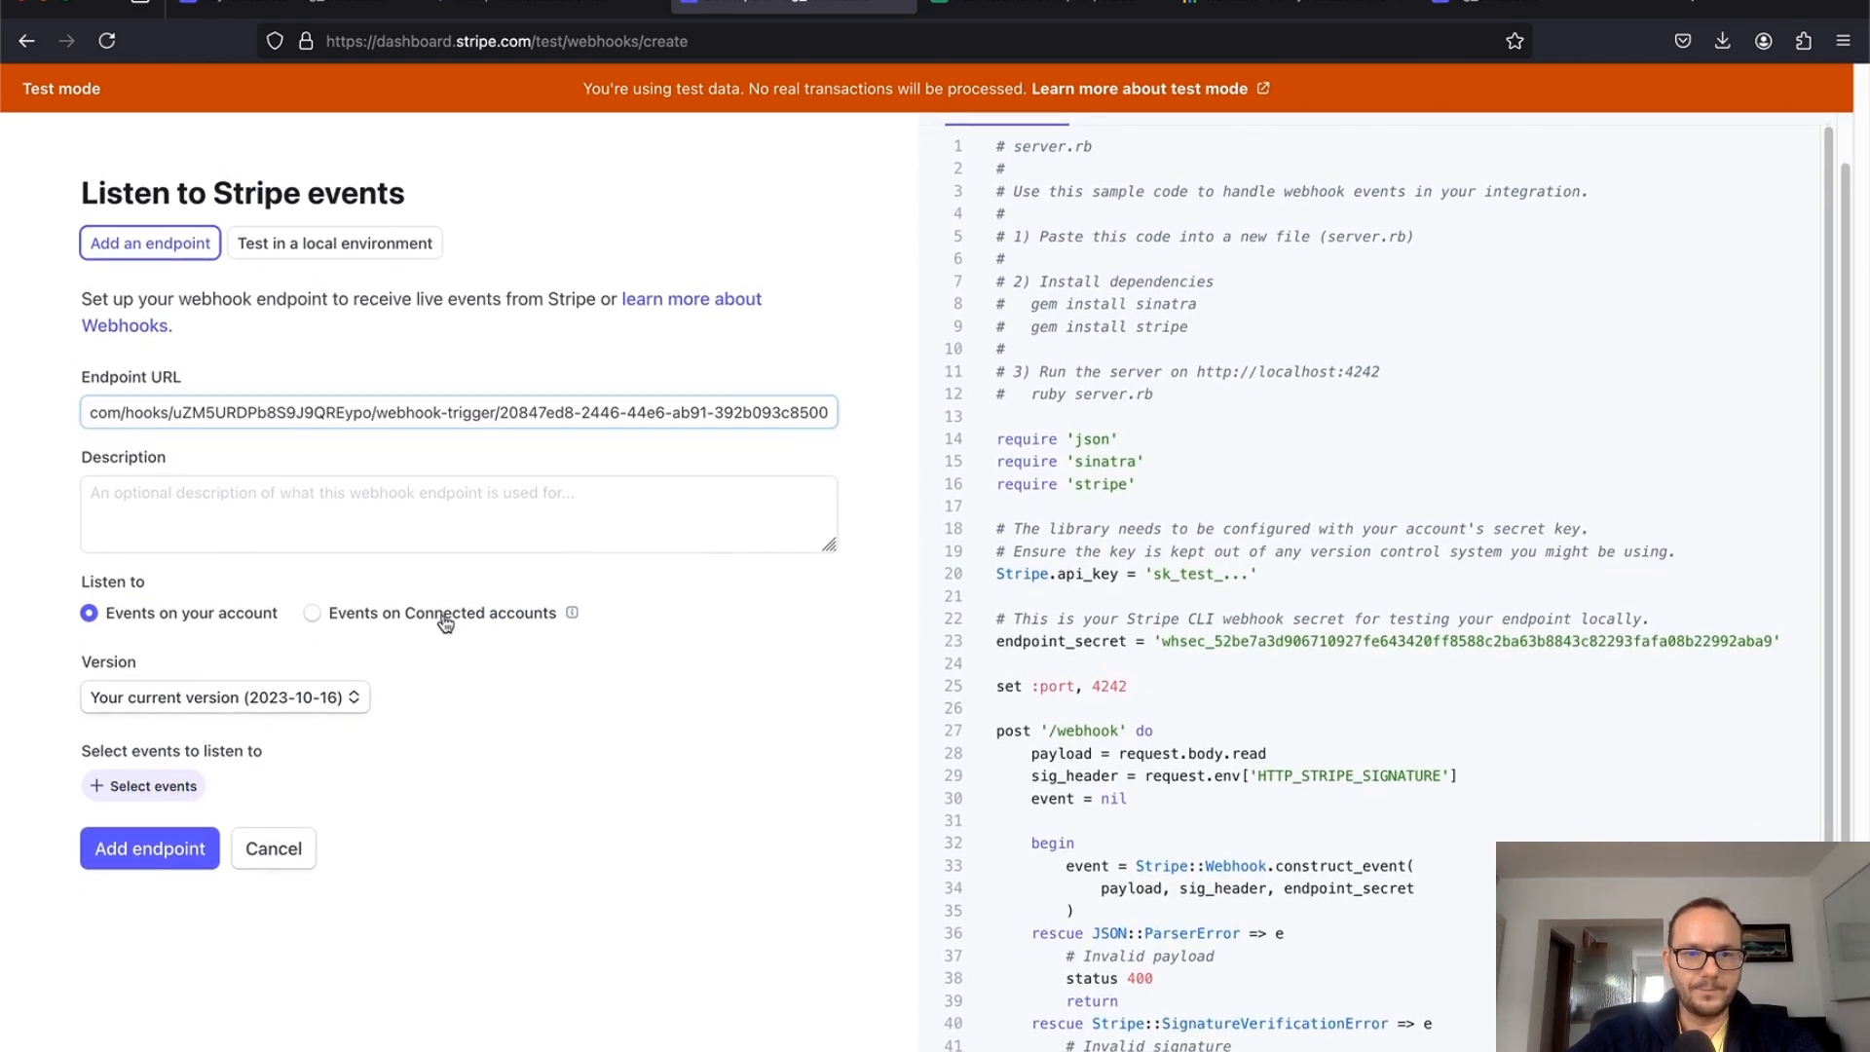
click(390, 249)
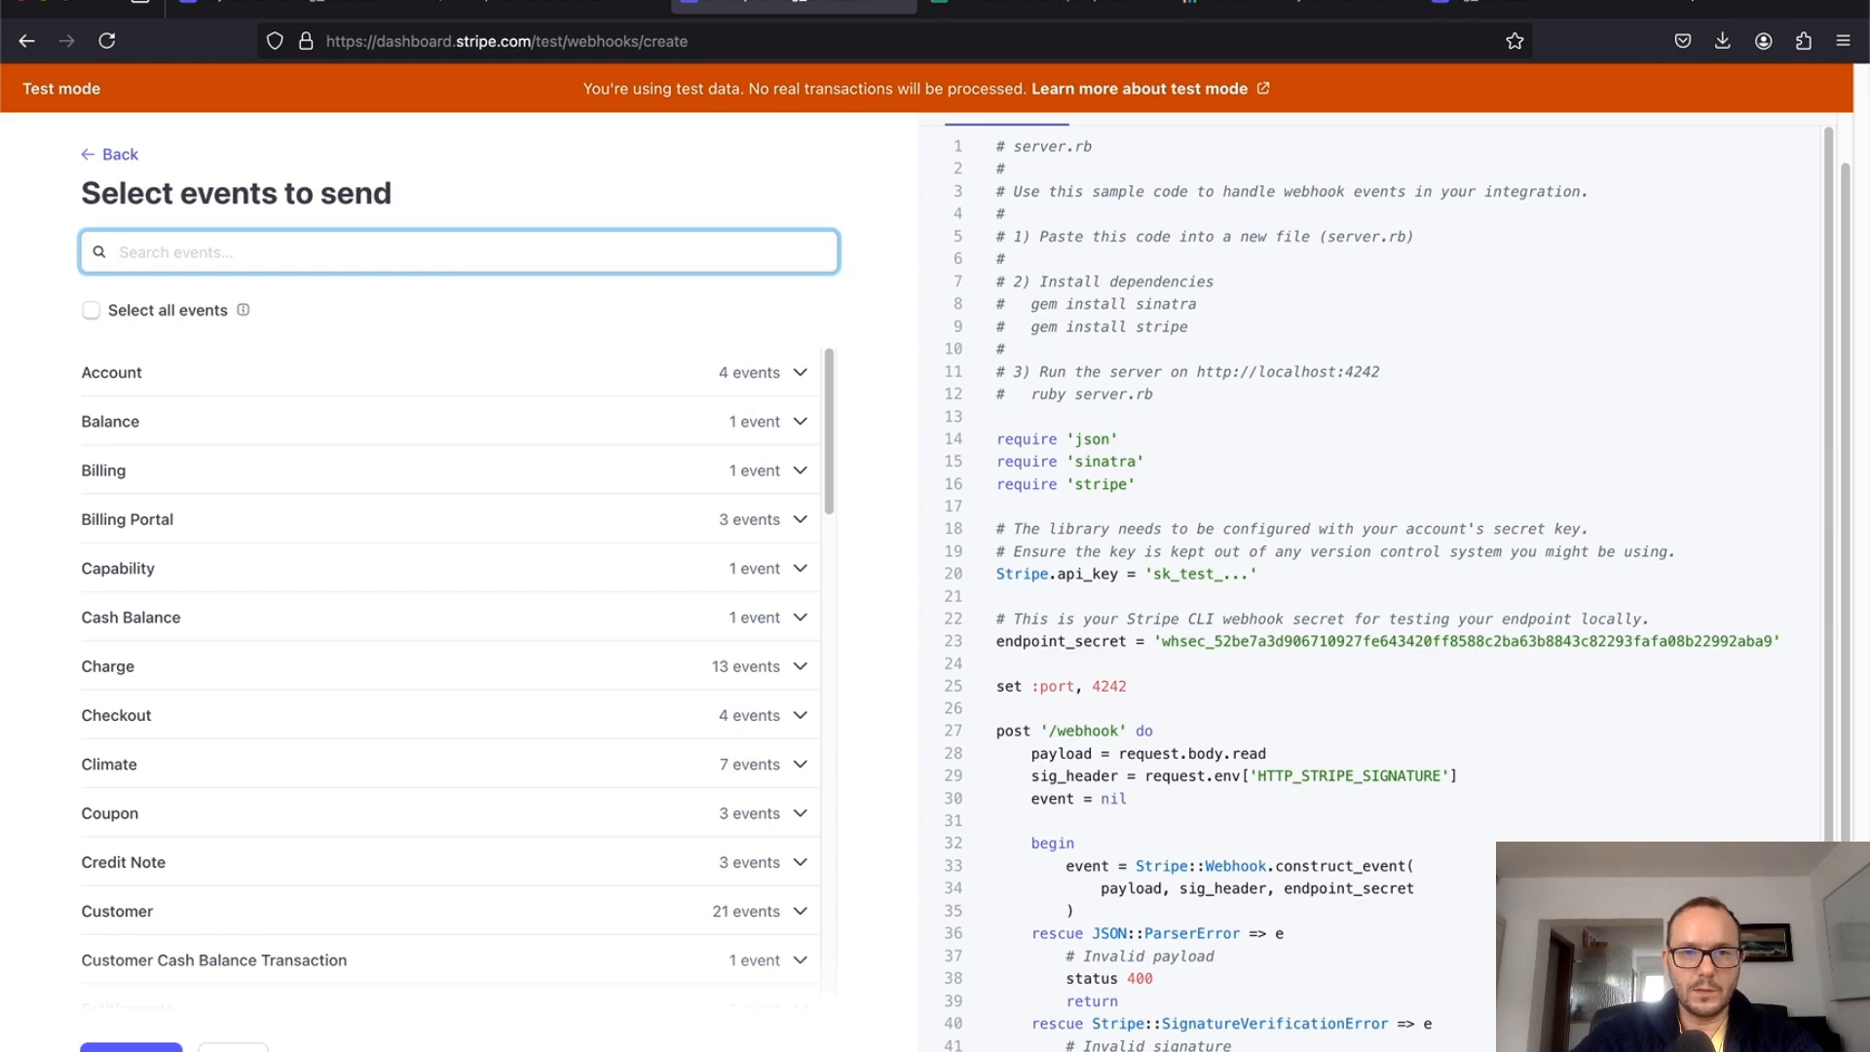
text(succes)
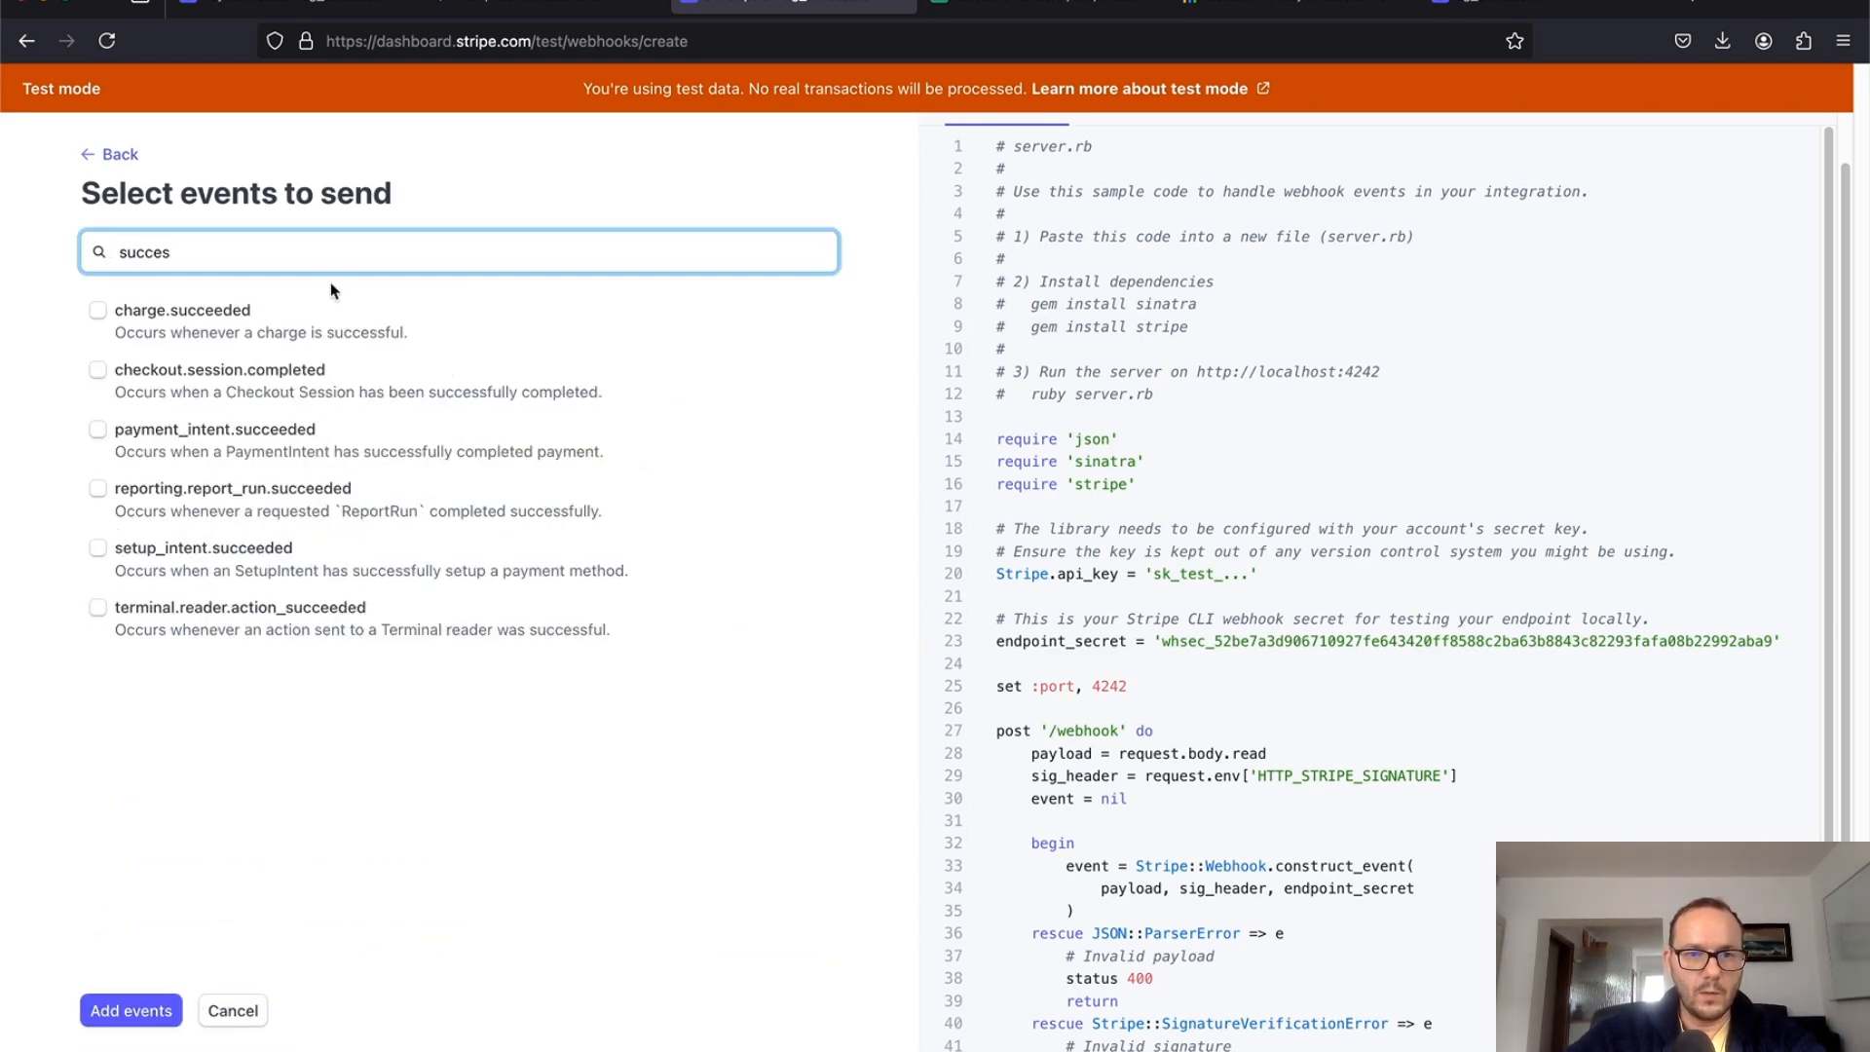
click(99, 370)
click(130, 1010)
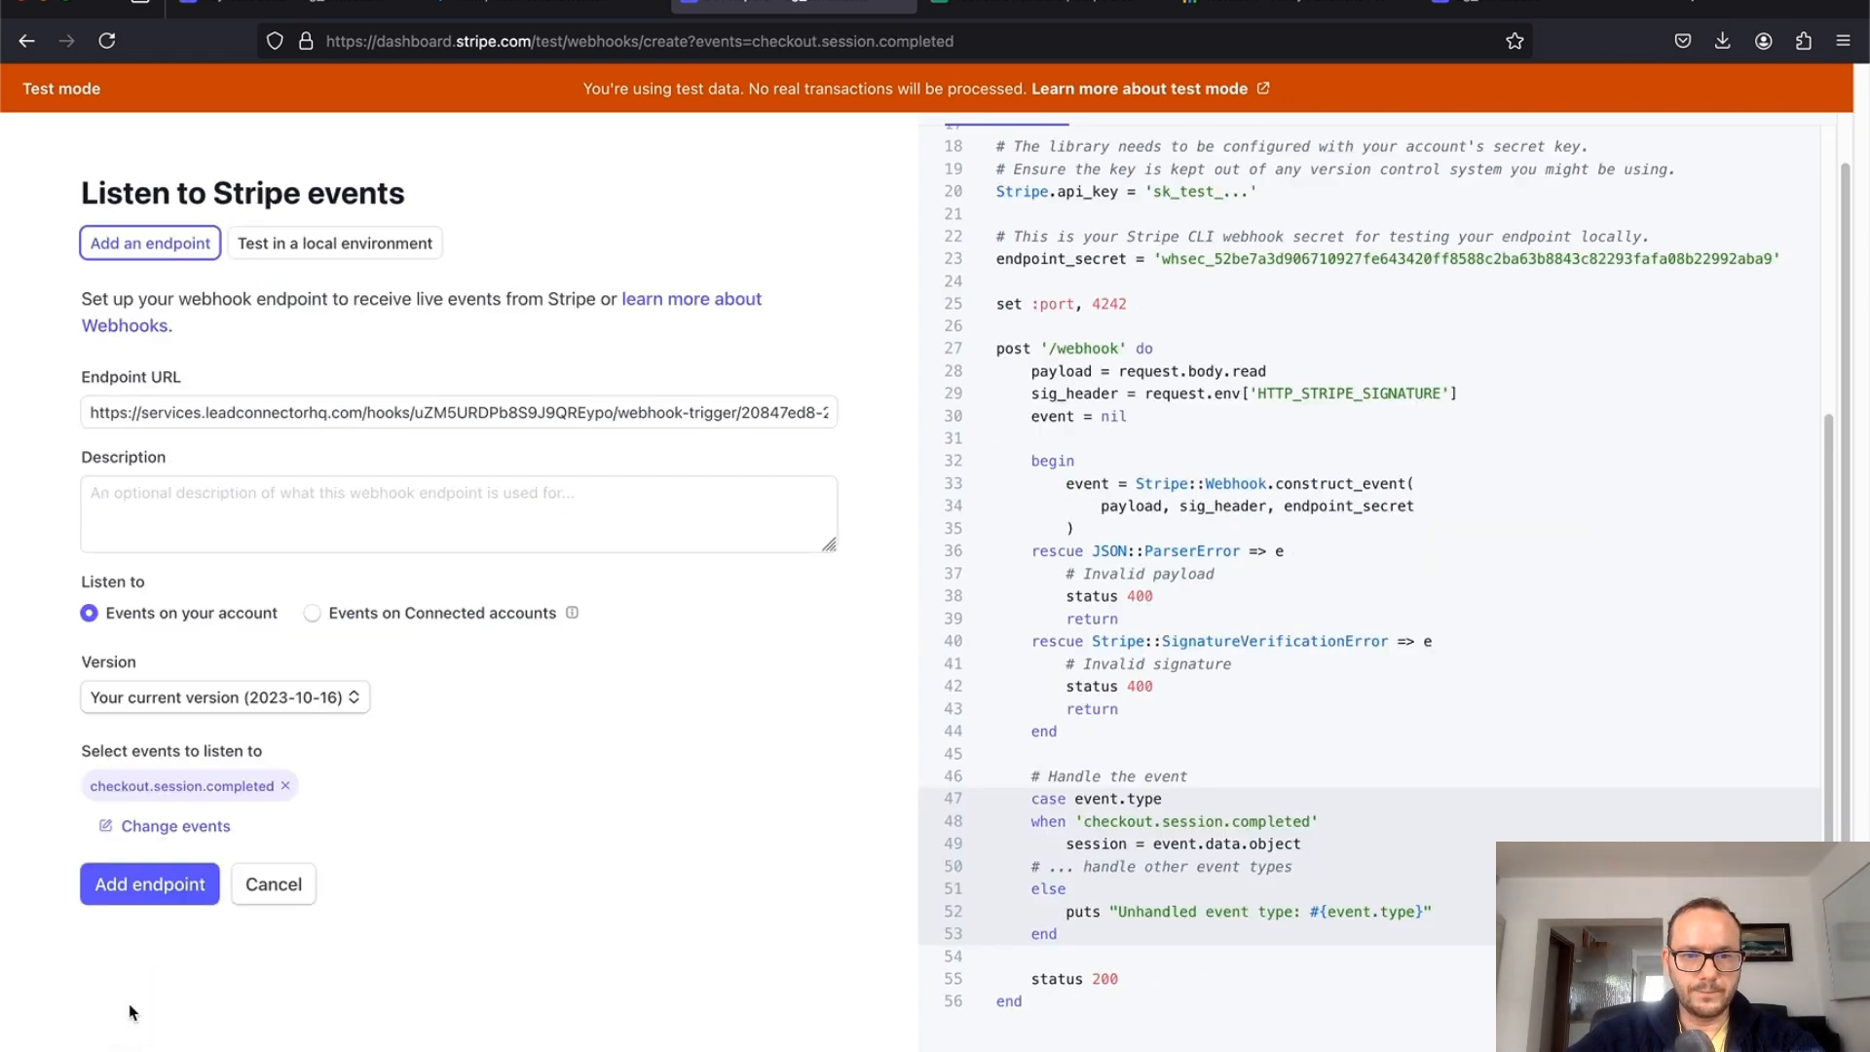
click(173, 886)
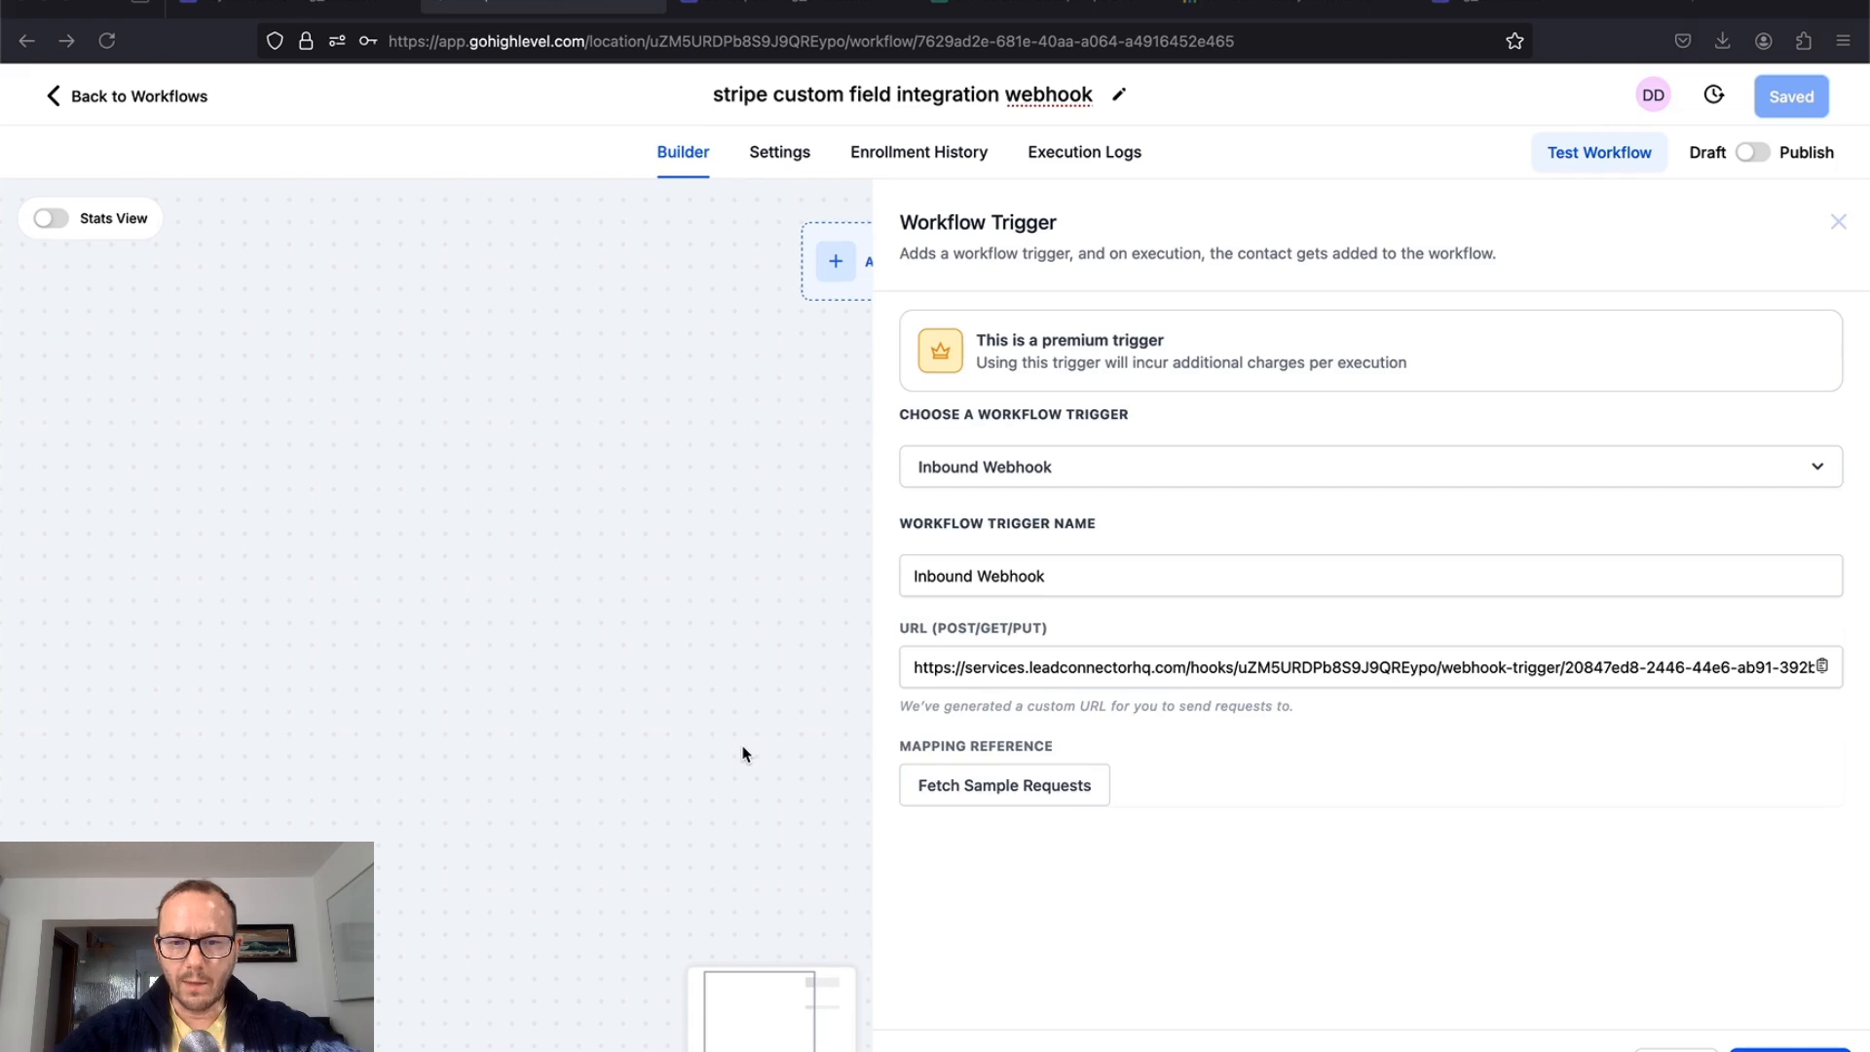
Step: Fetch sample requests for the Inbound Webhook trigger and check the reference payload list
click(1026, 789)
click(1067, 784)
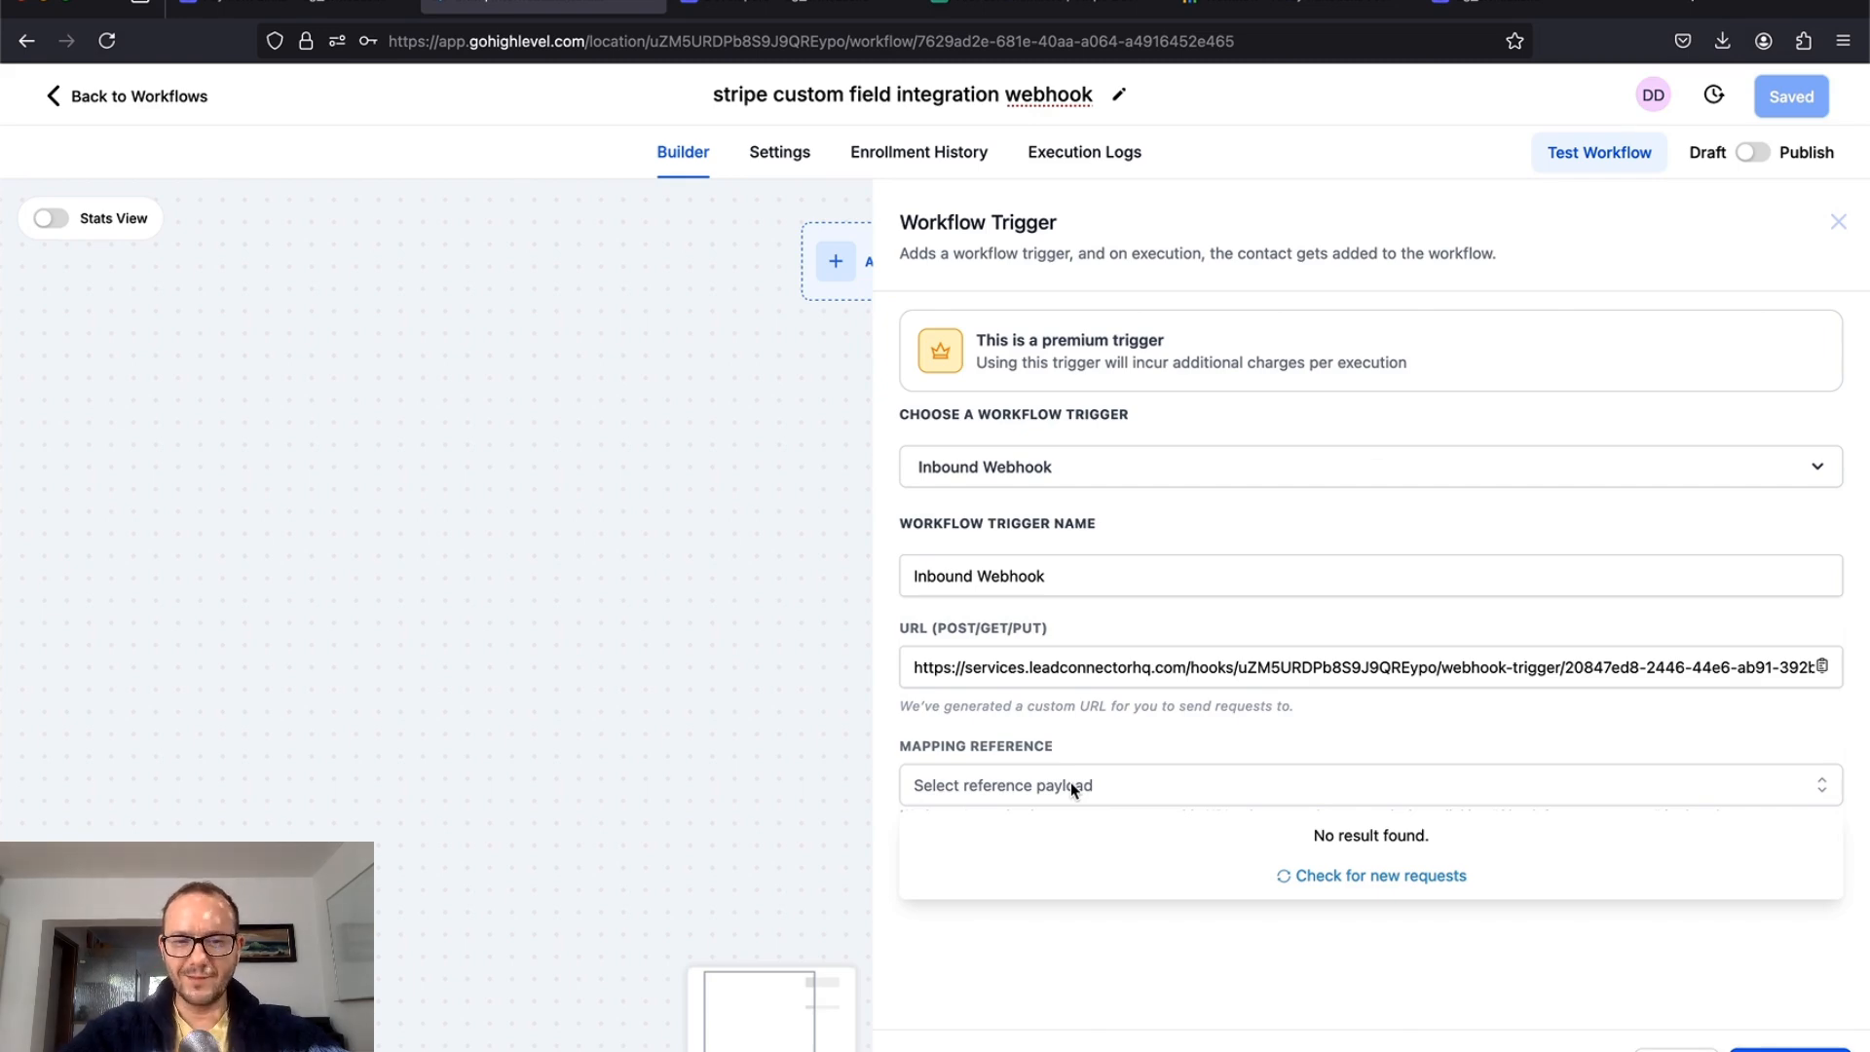
click(1525, 8)
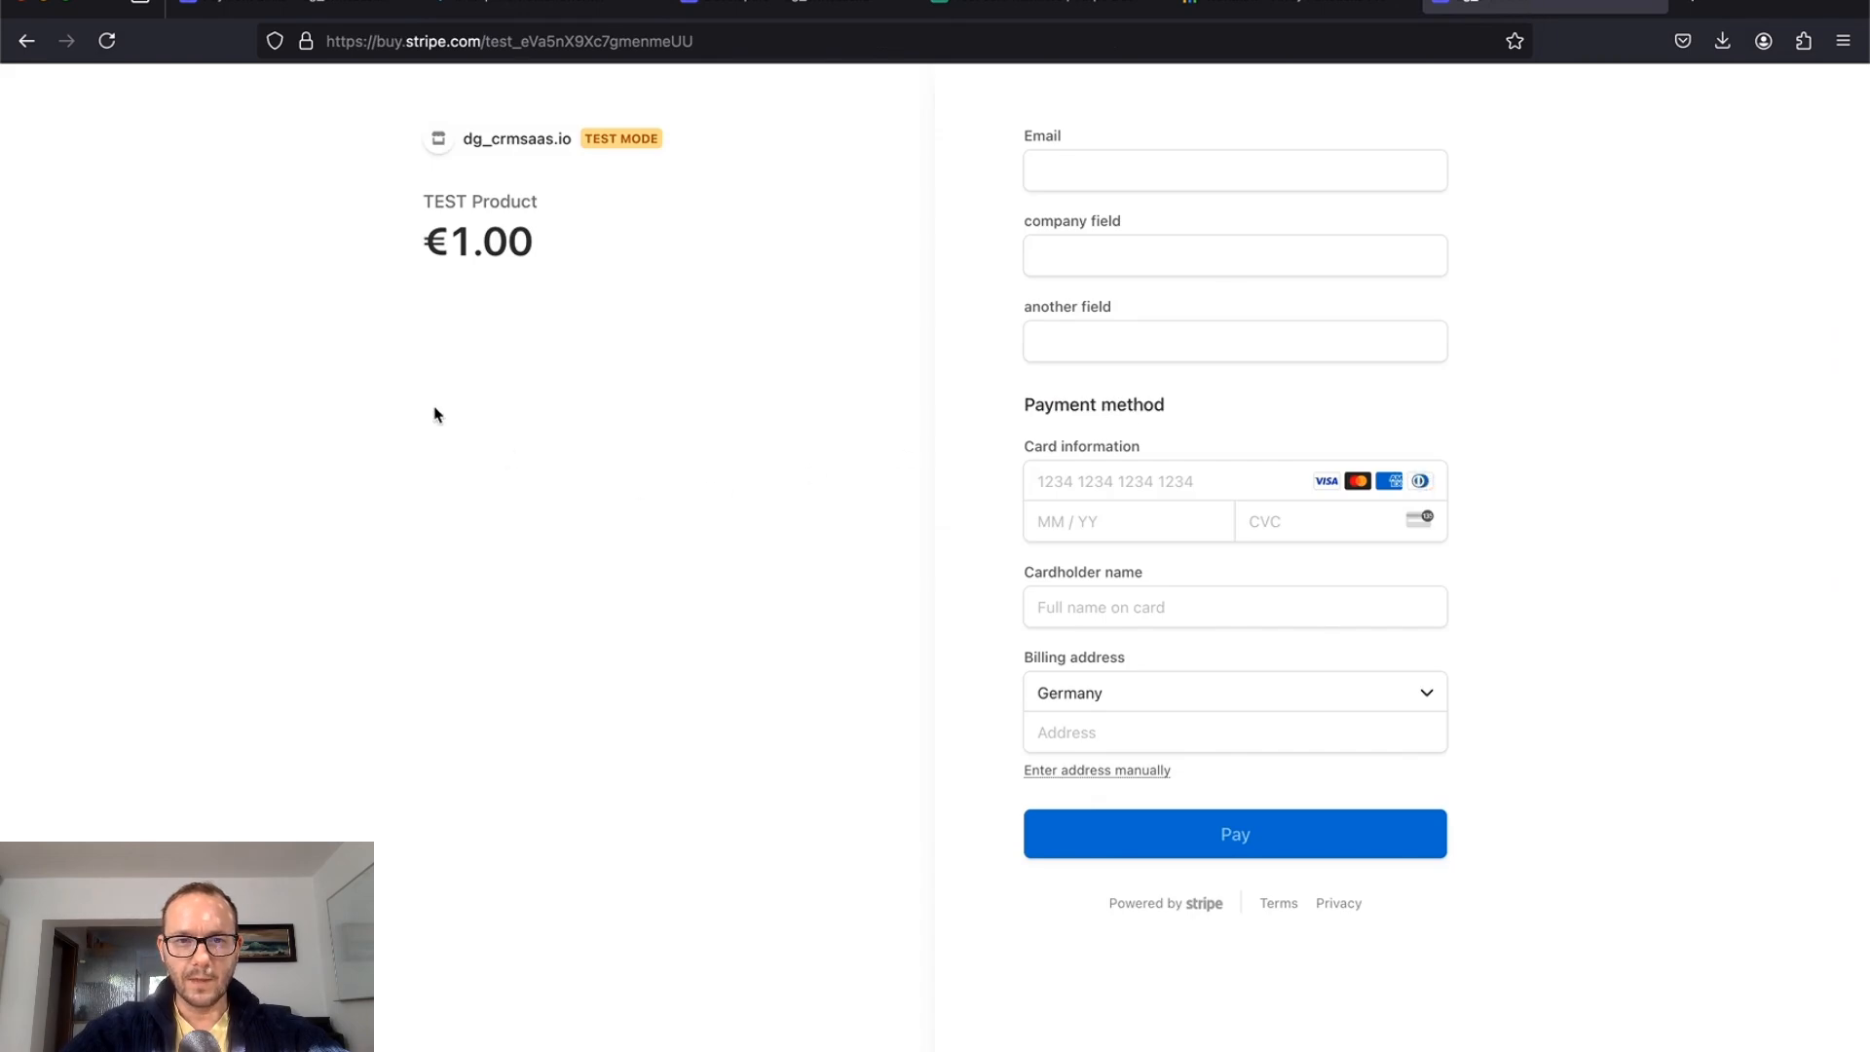
Step: Enter a test e-mail, then 'my company' and 'another something' in the custom fields
click(1162, 170)
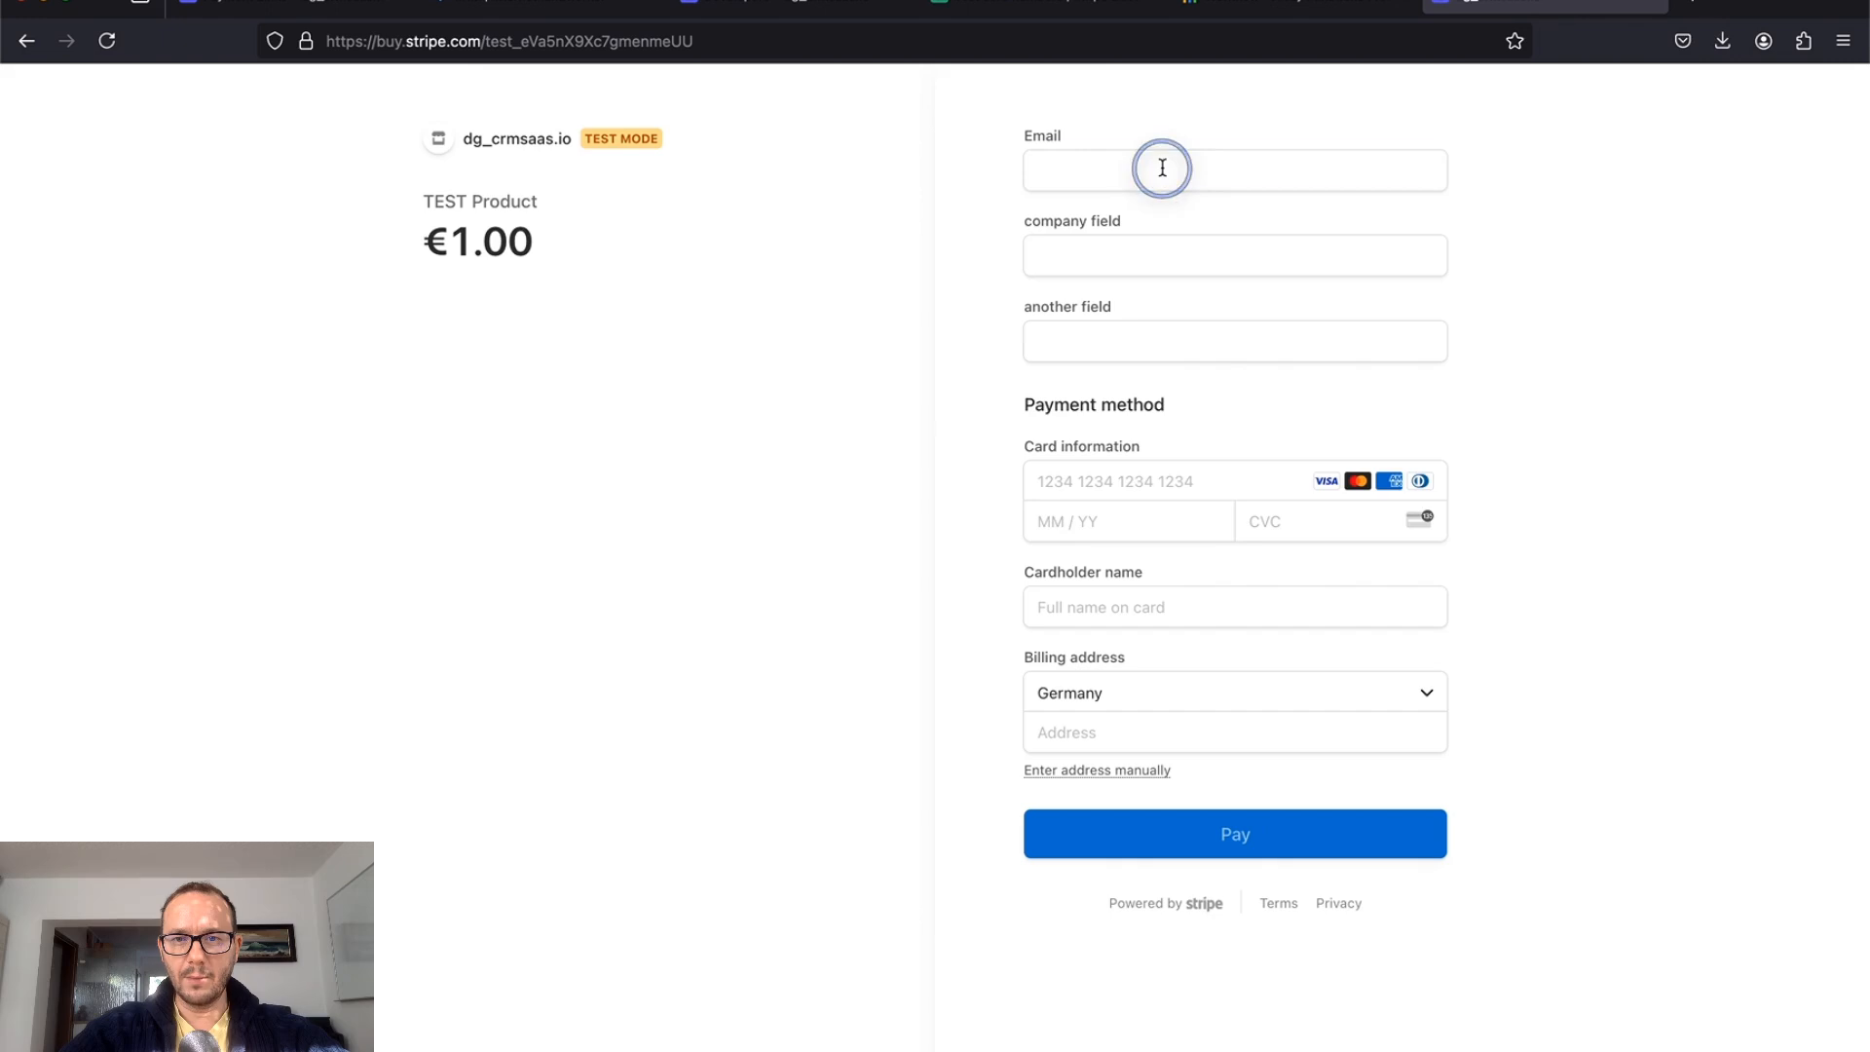
text(test)
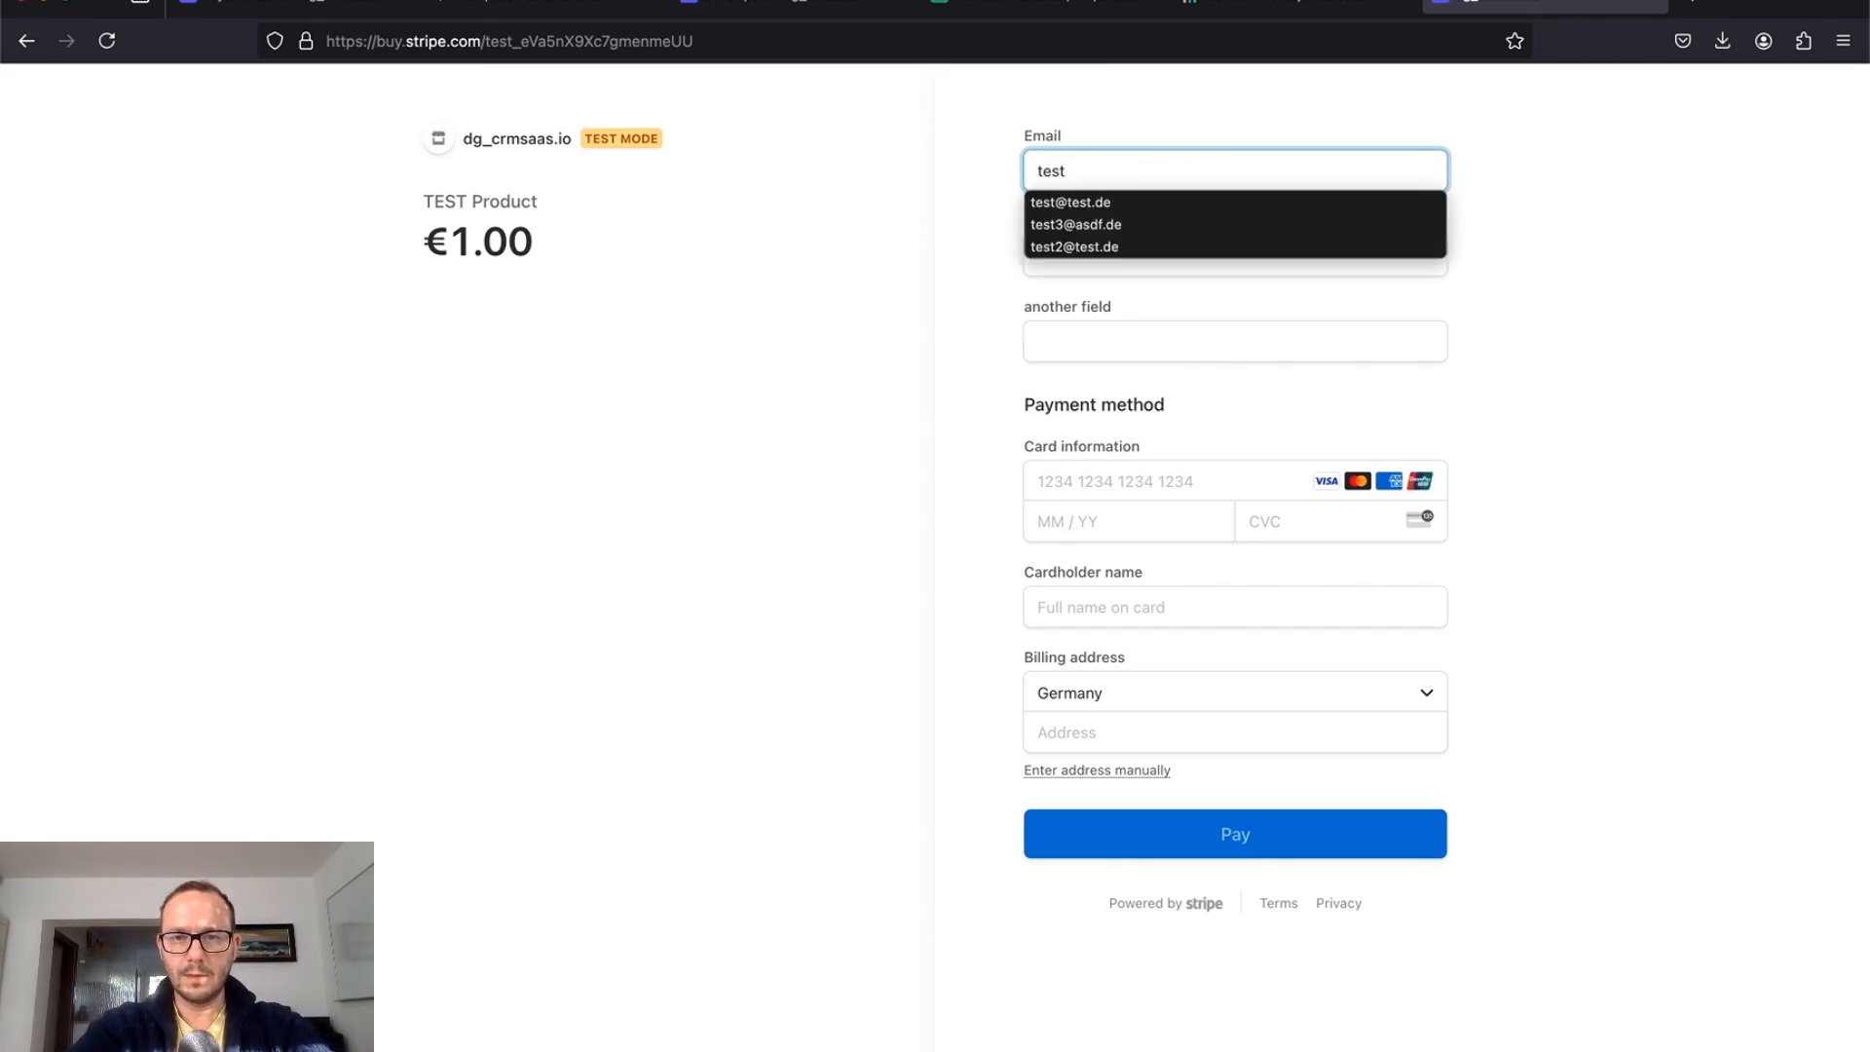
text(@te)
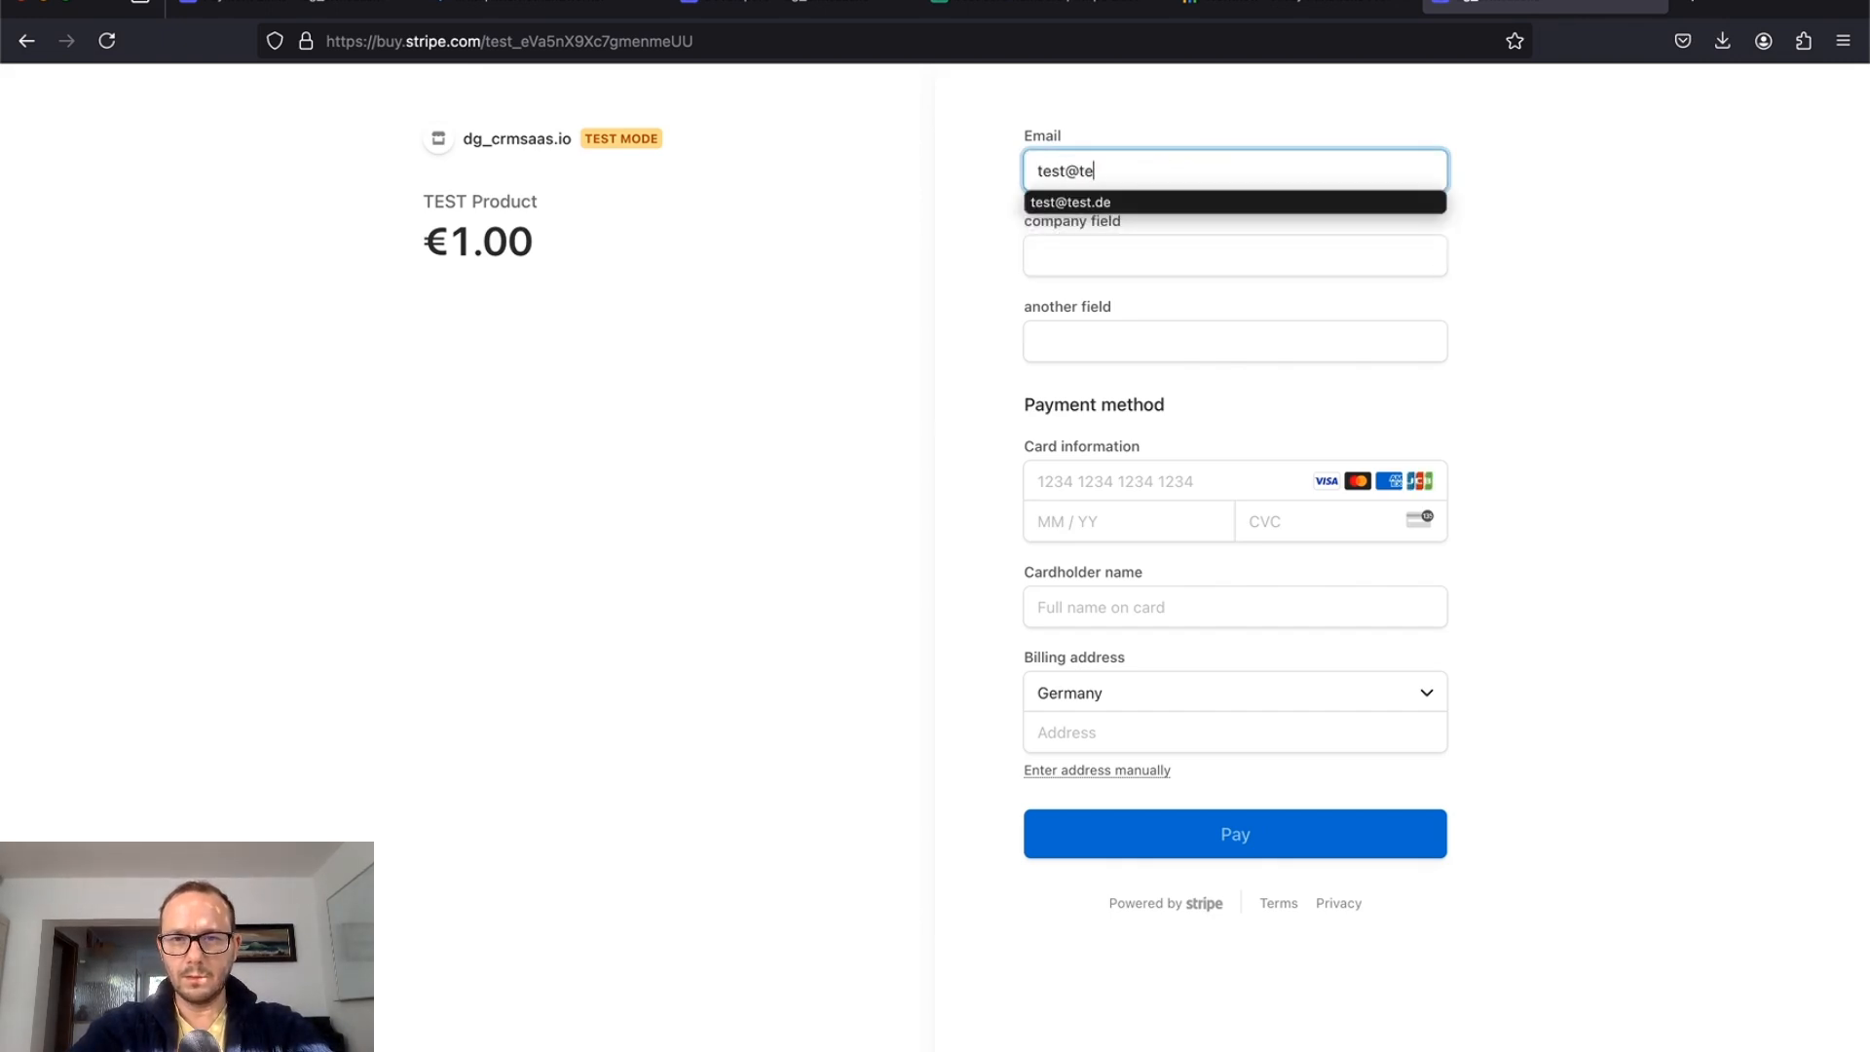
text(st.com)
key(Tab)
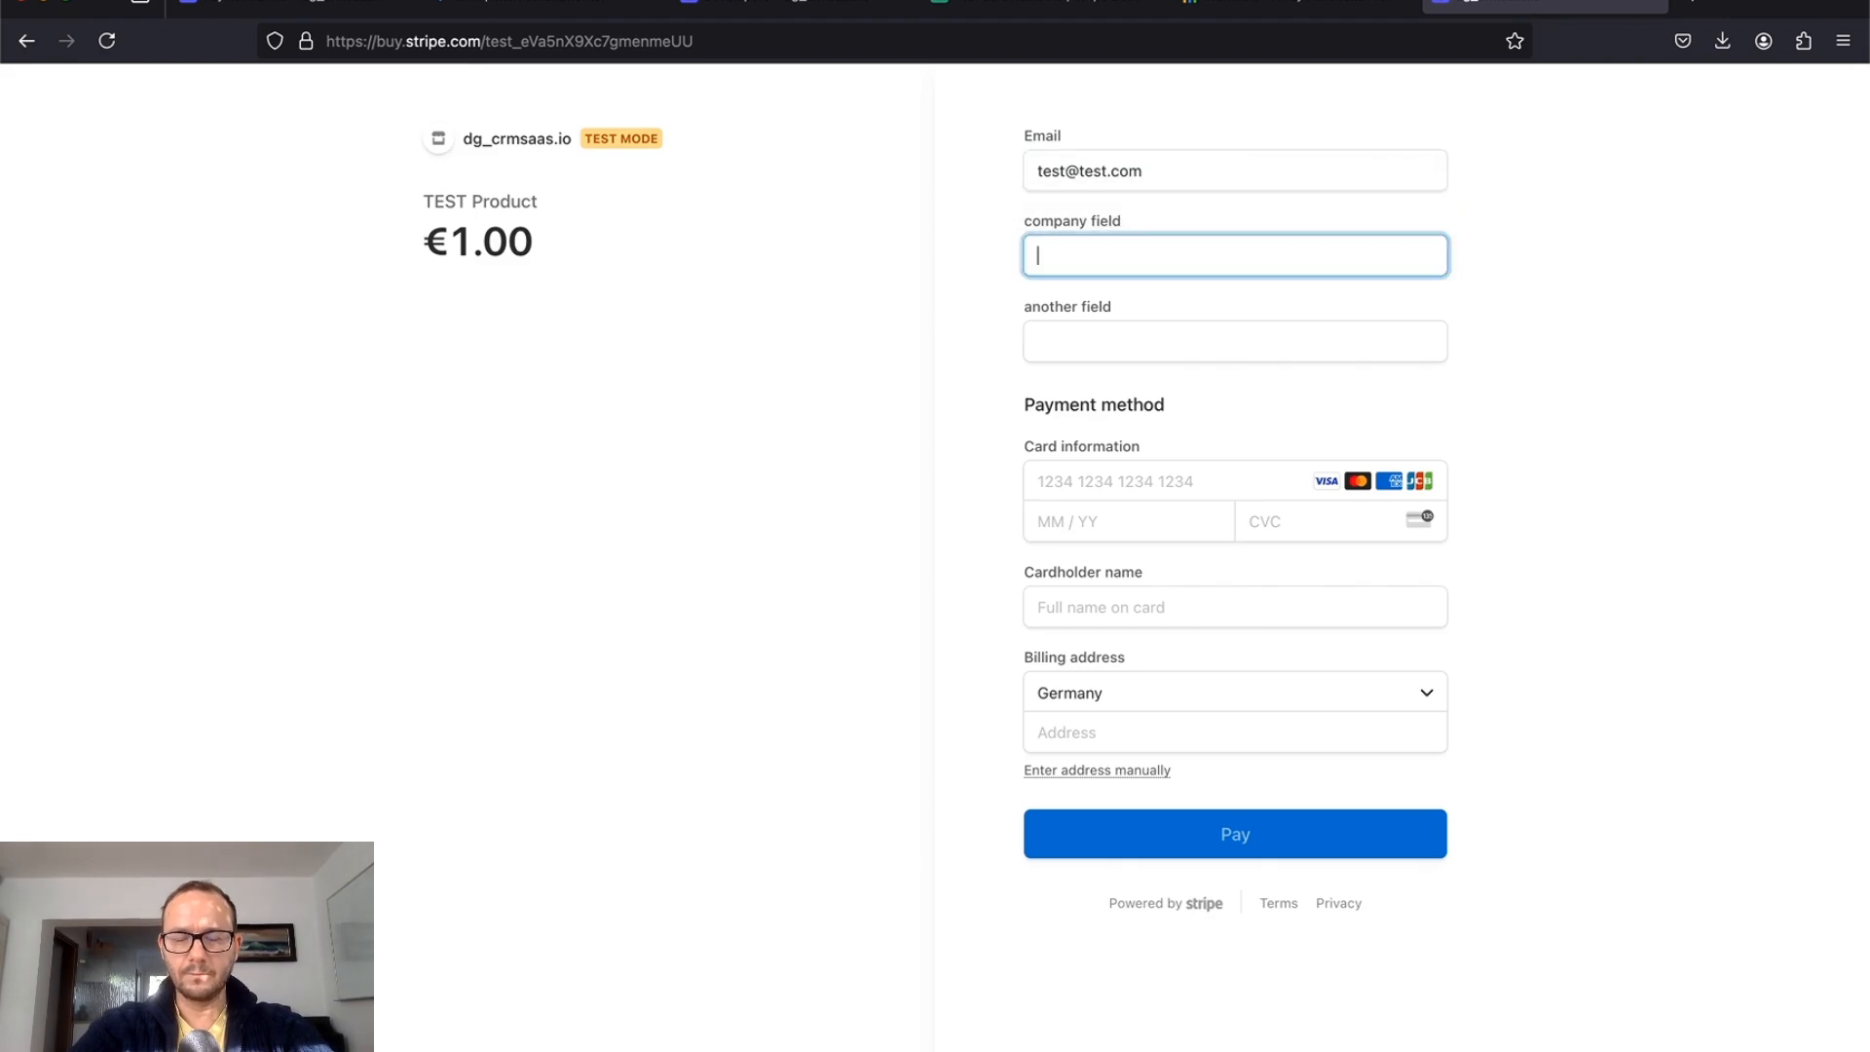
text(my company)
key(Tab)
text(a)
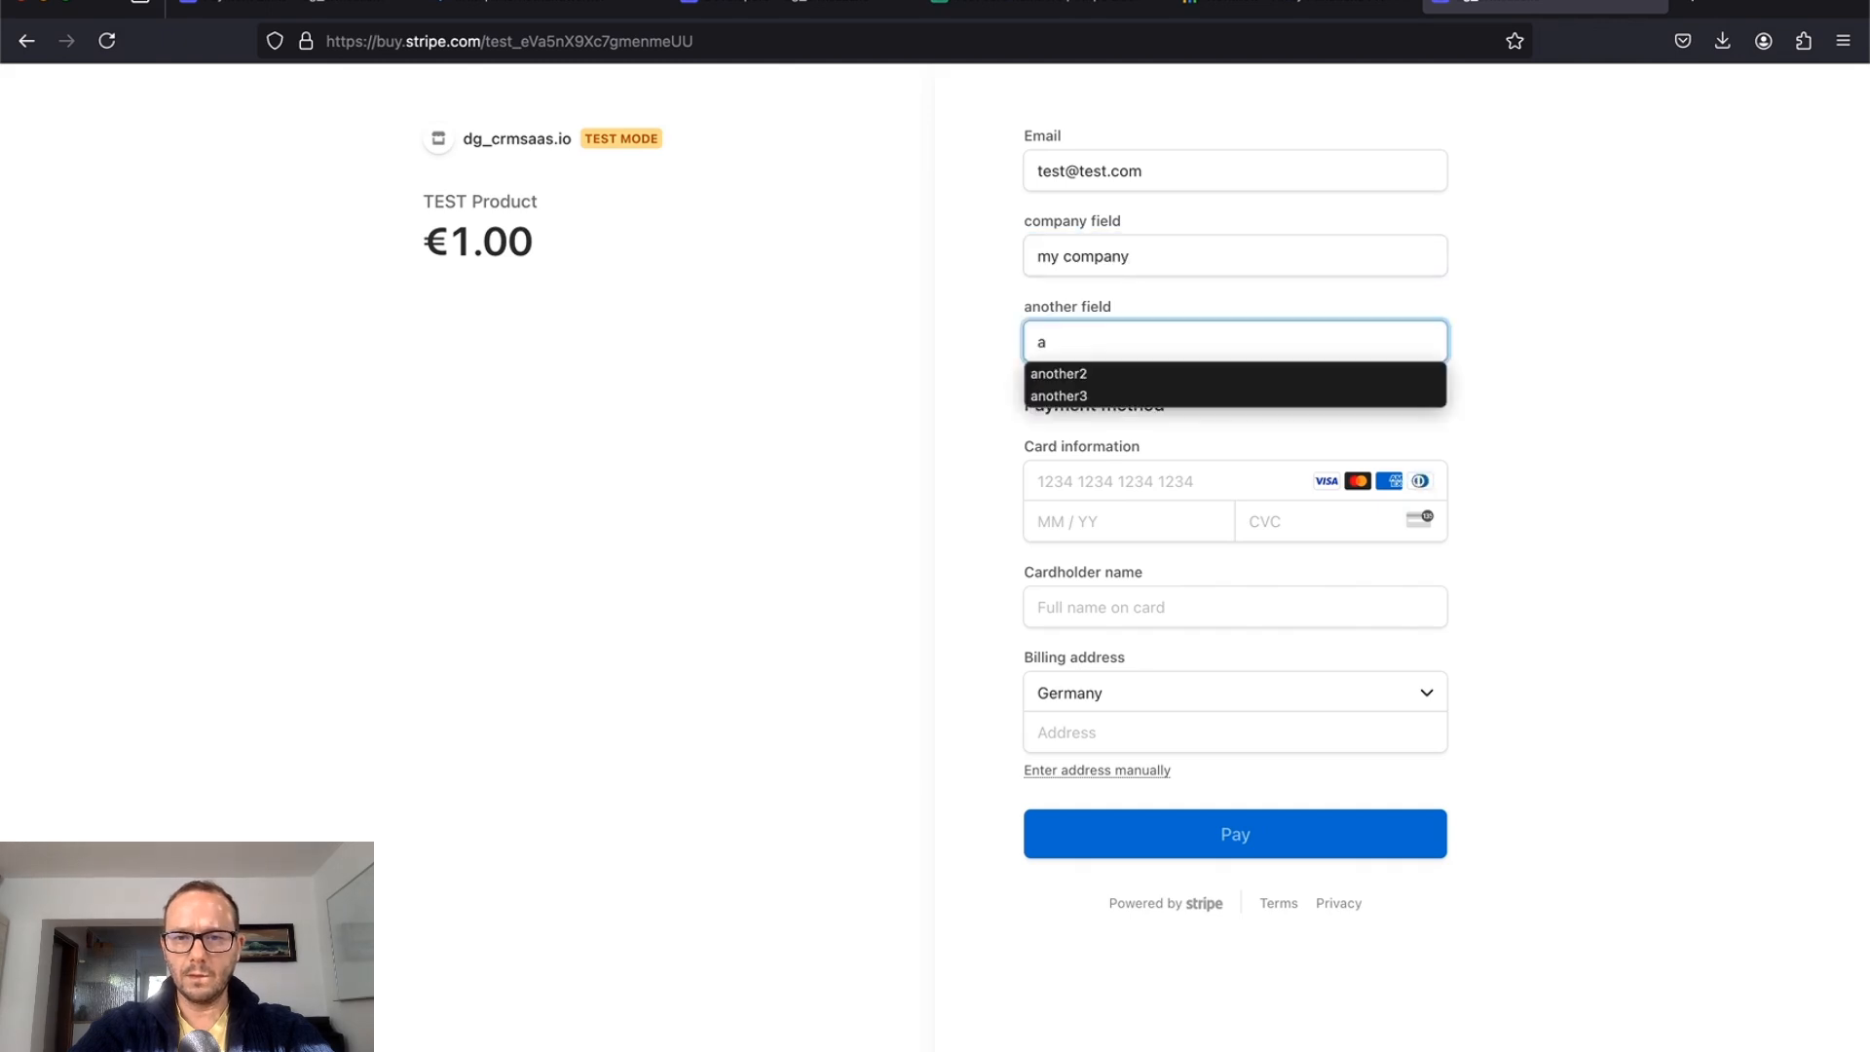
text(nother so)
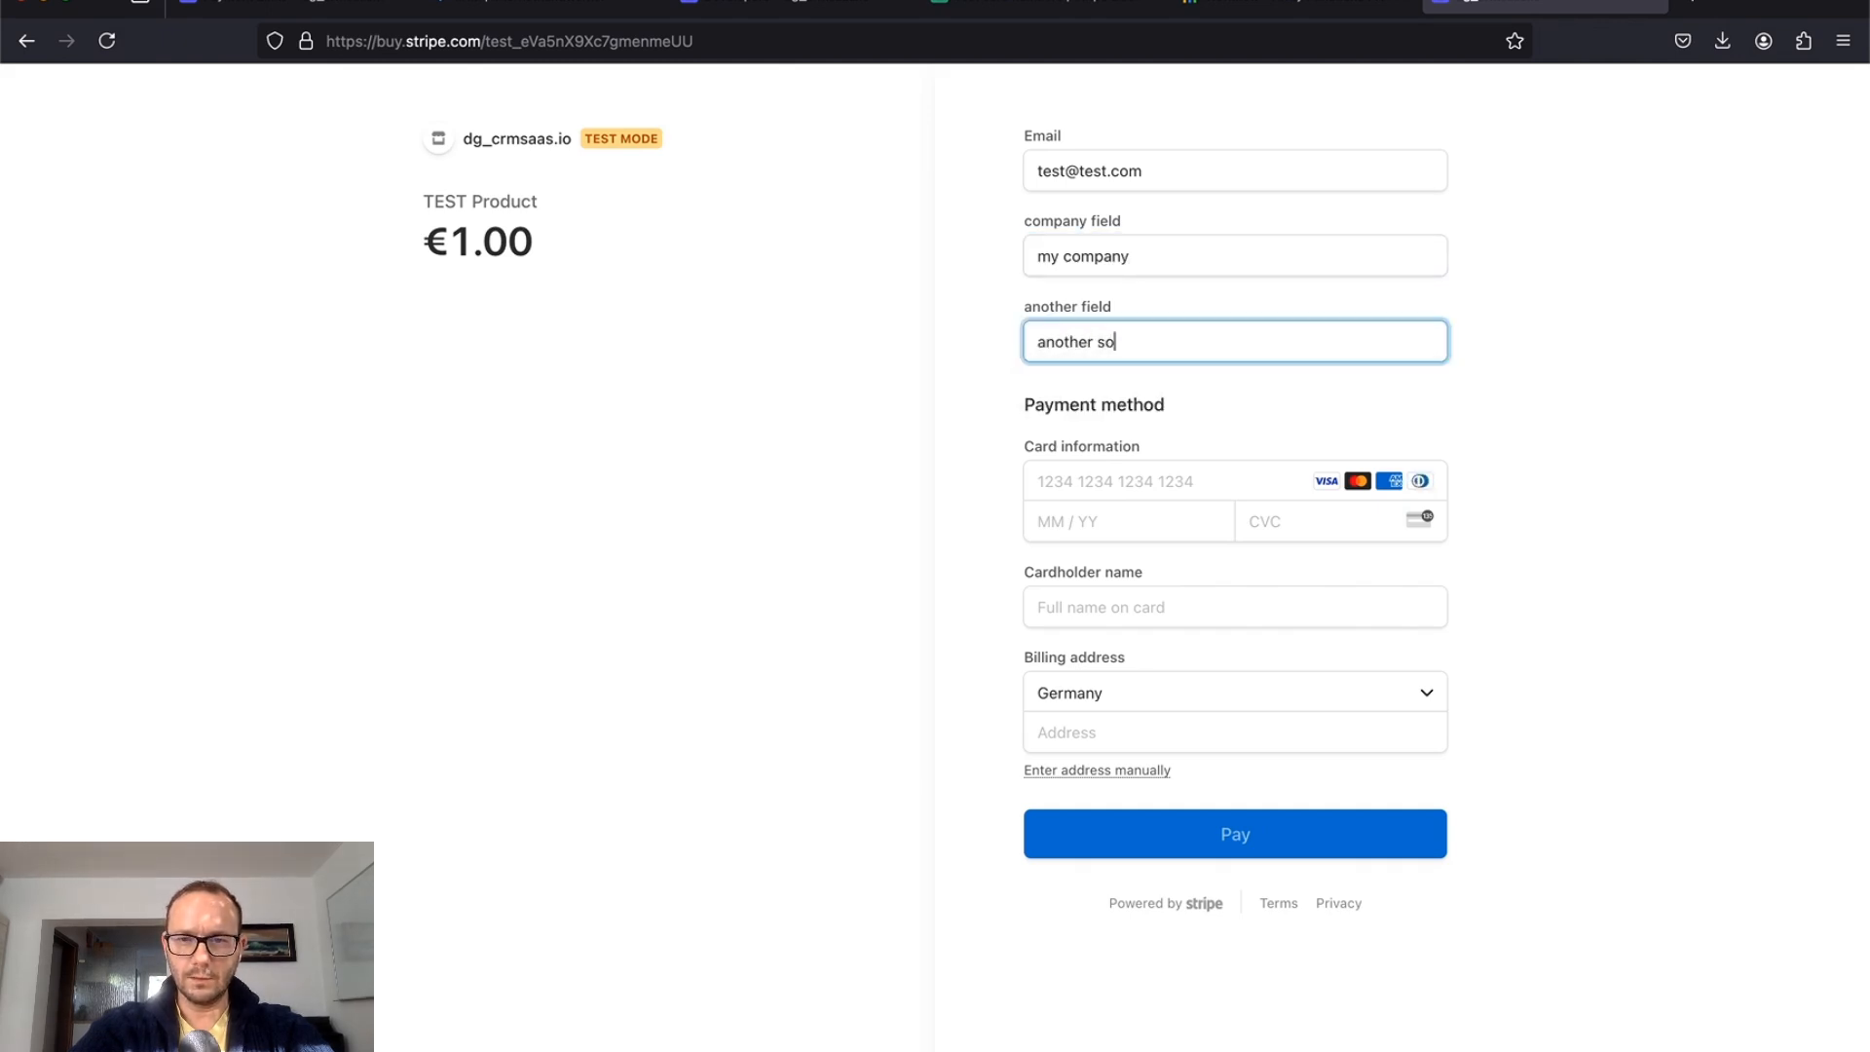
text(mething)
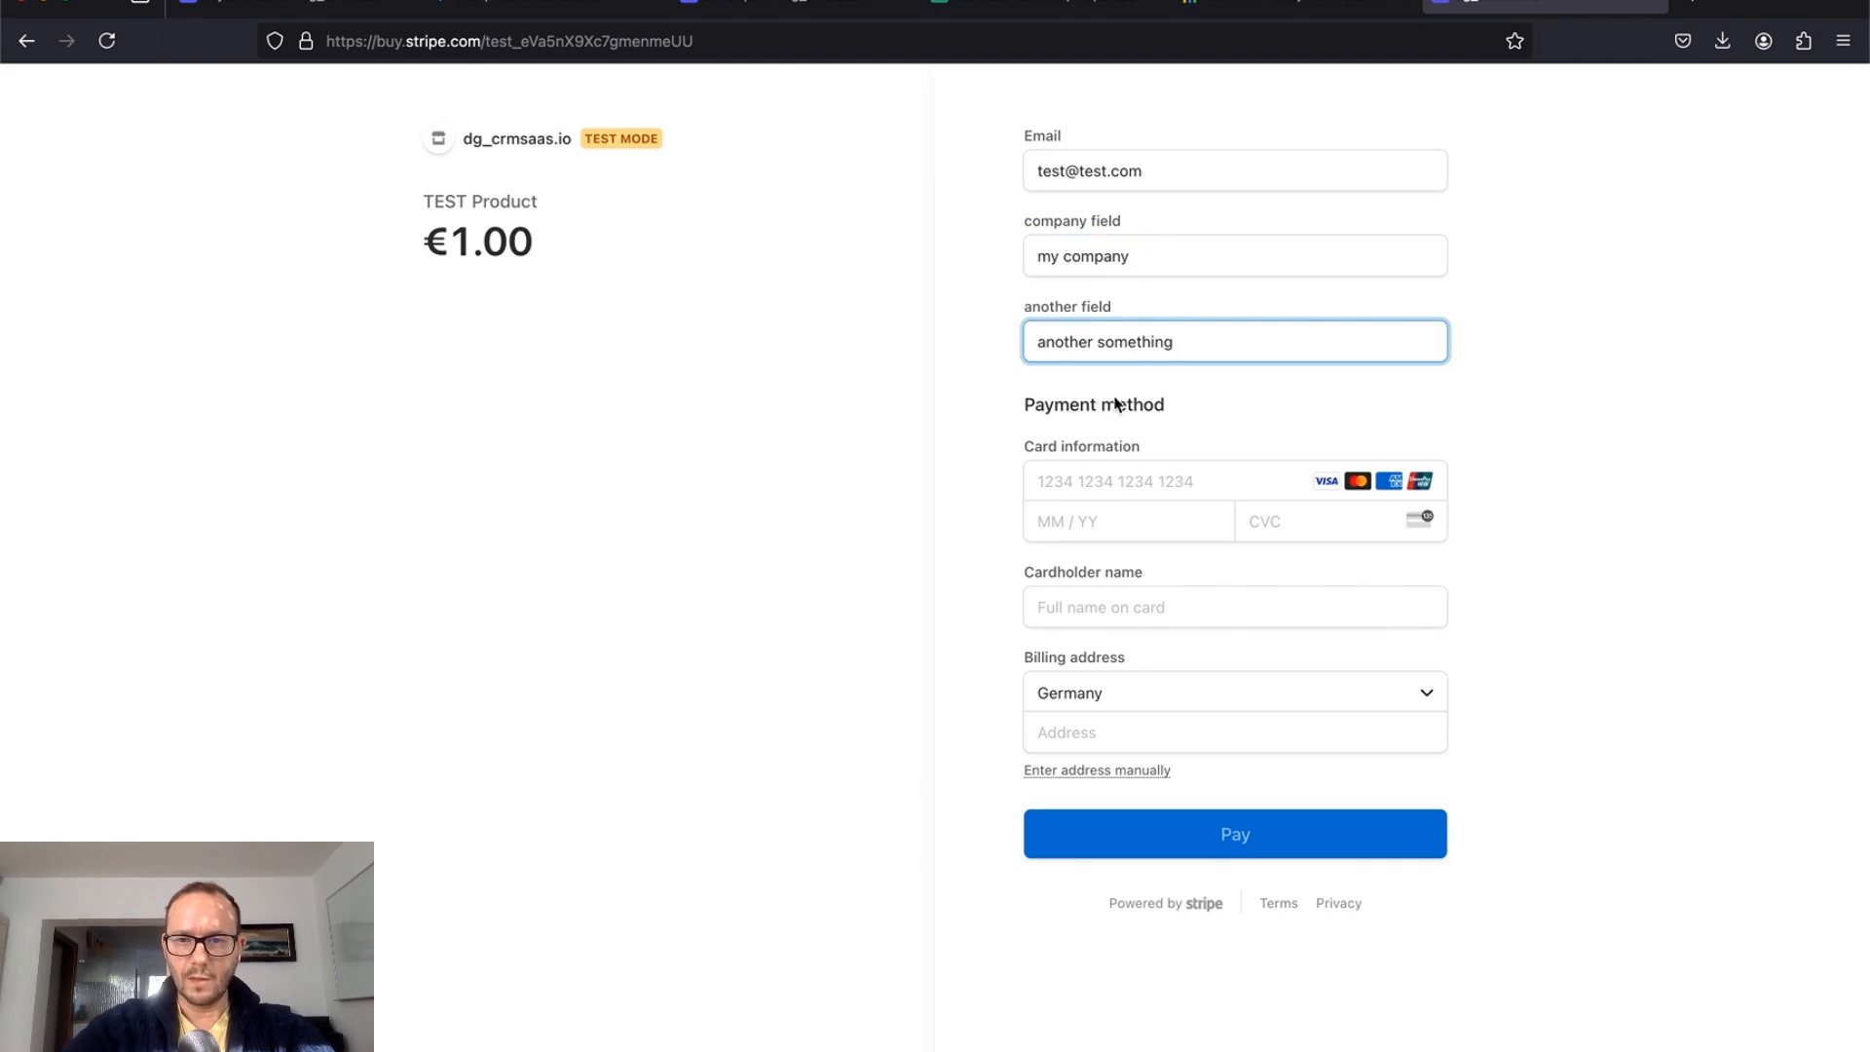
Step: Enter the test card number, expiry 12 / 32, and the cardholder name
click(1089, 483)
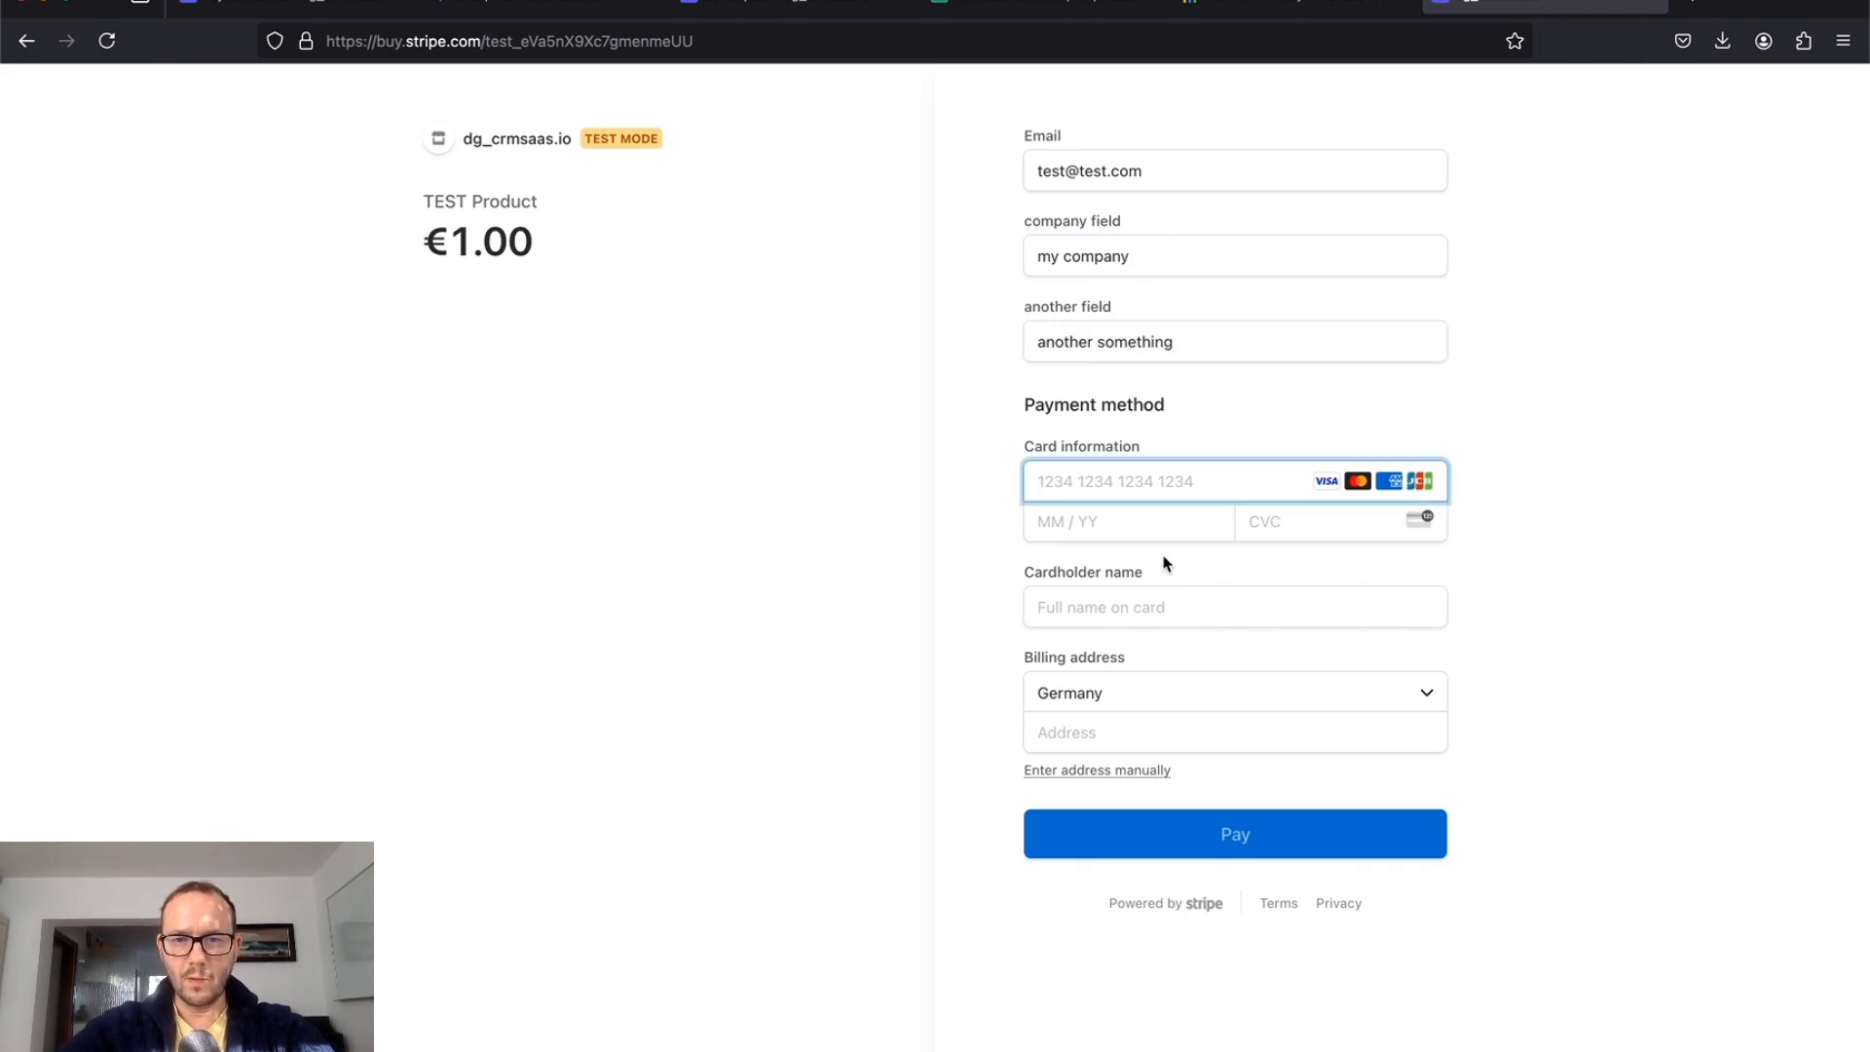
text(42)
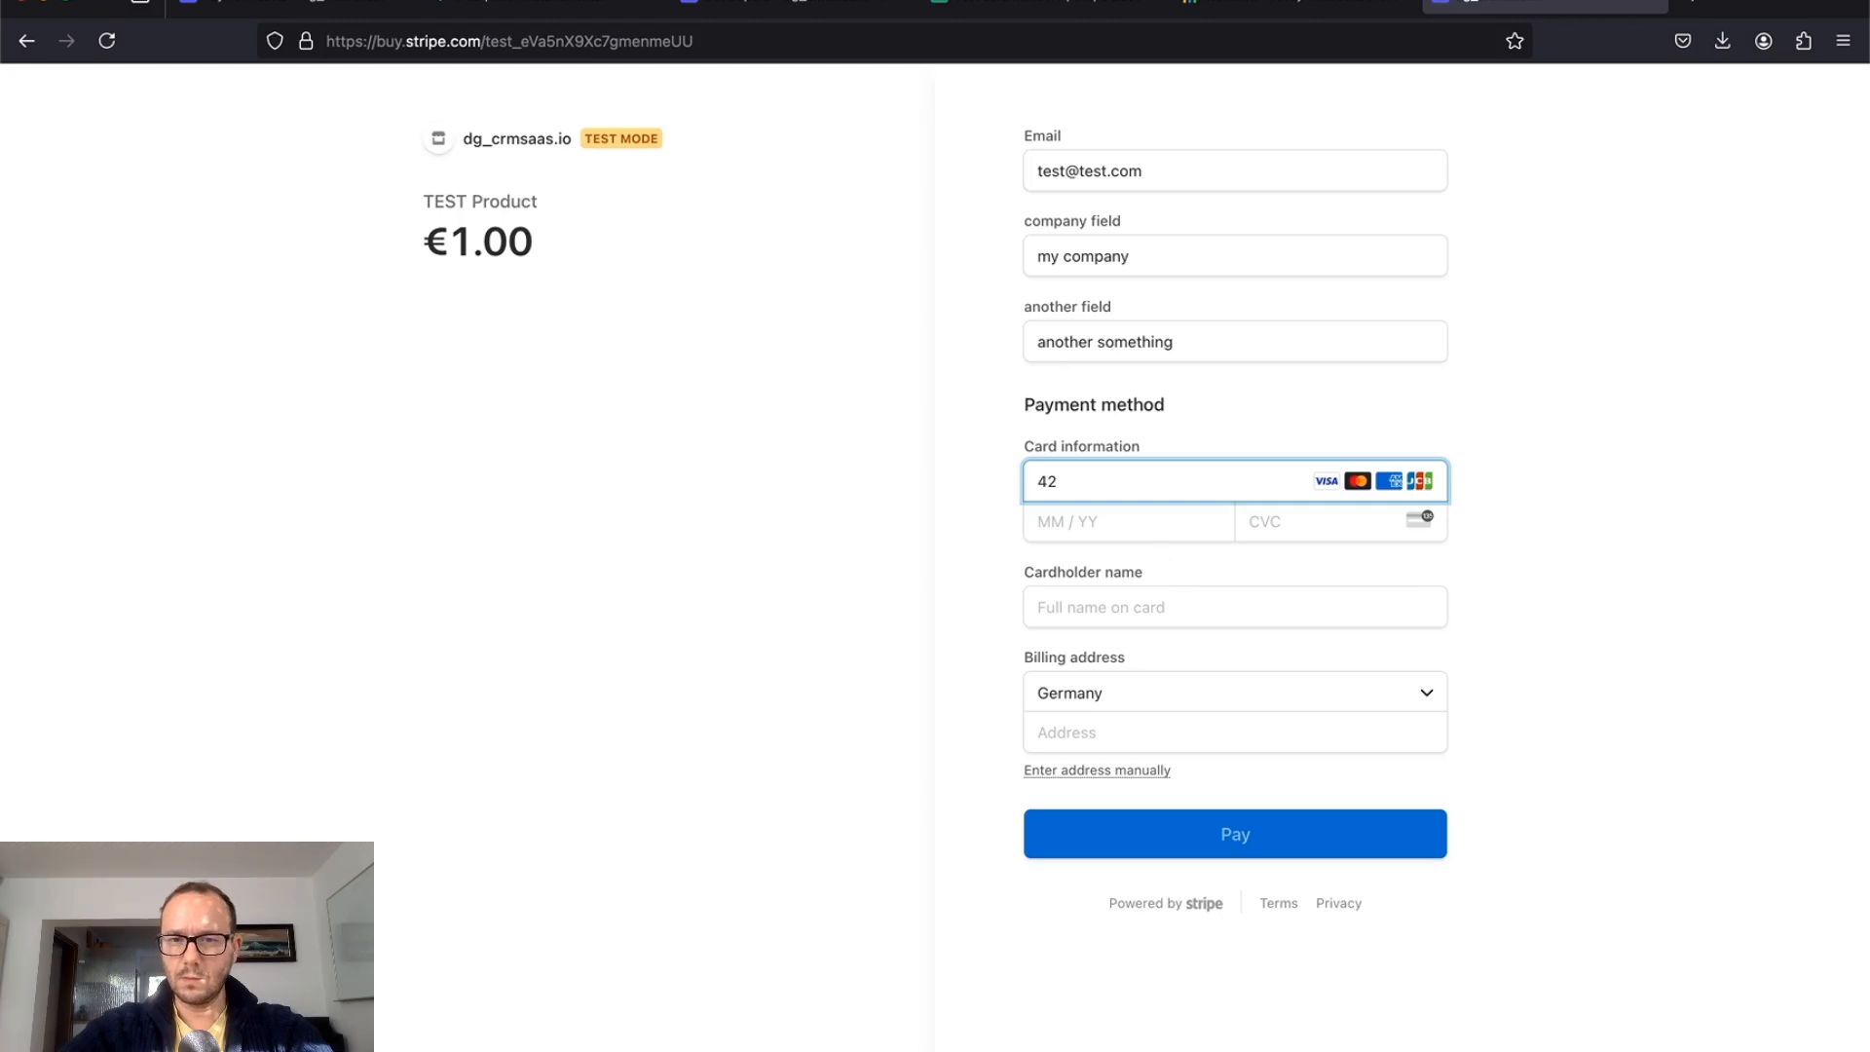
text(42 4242 4242 4242)
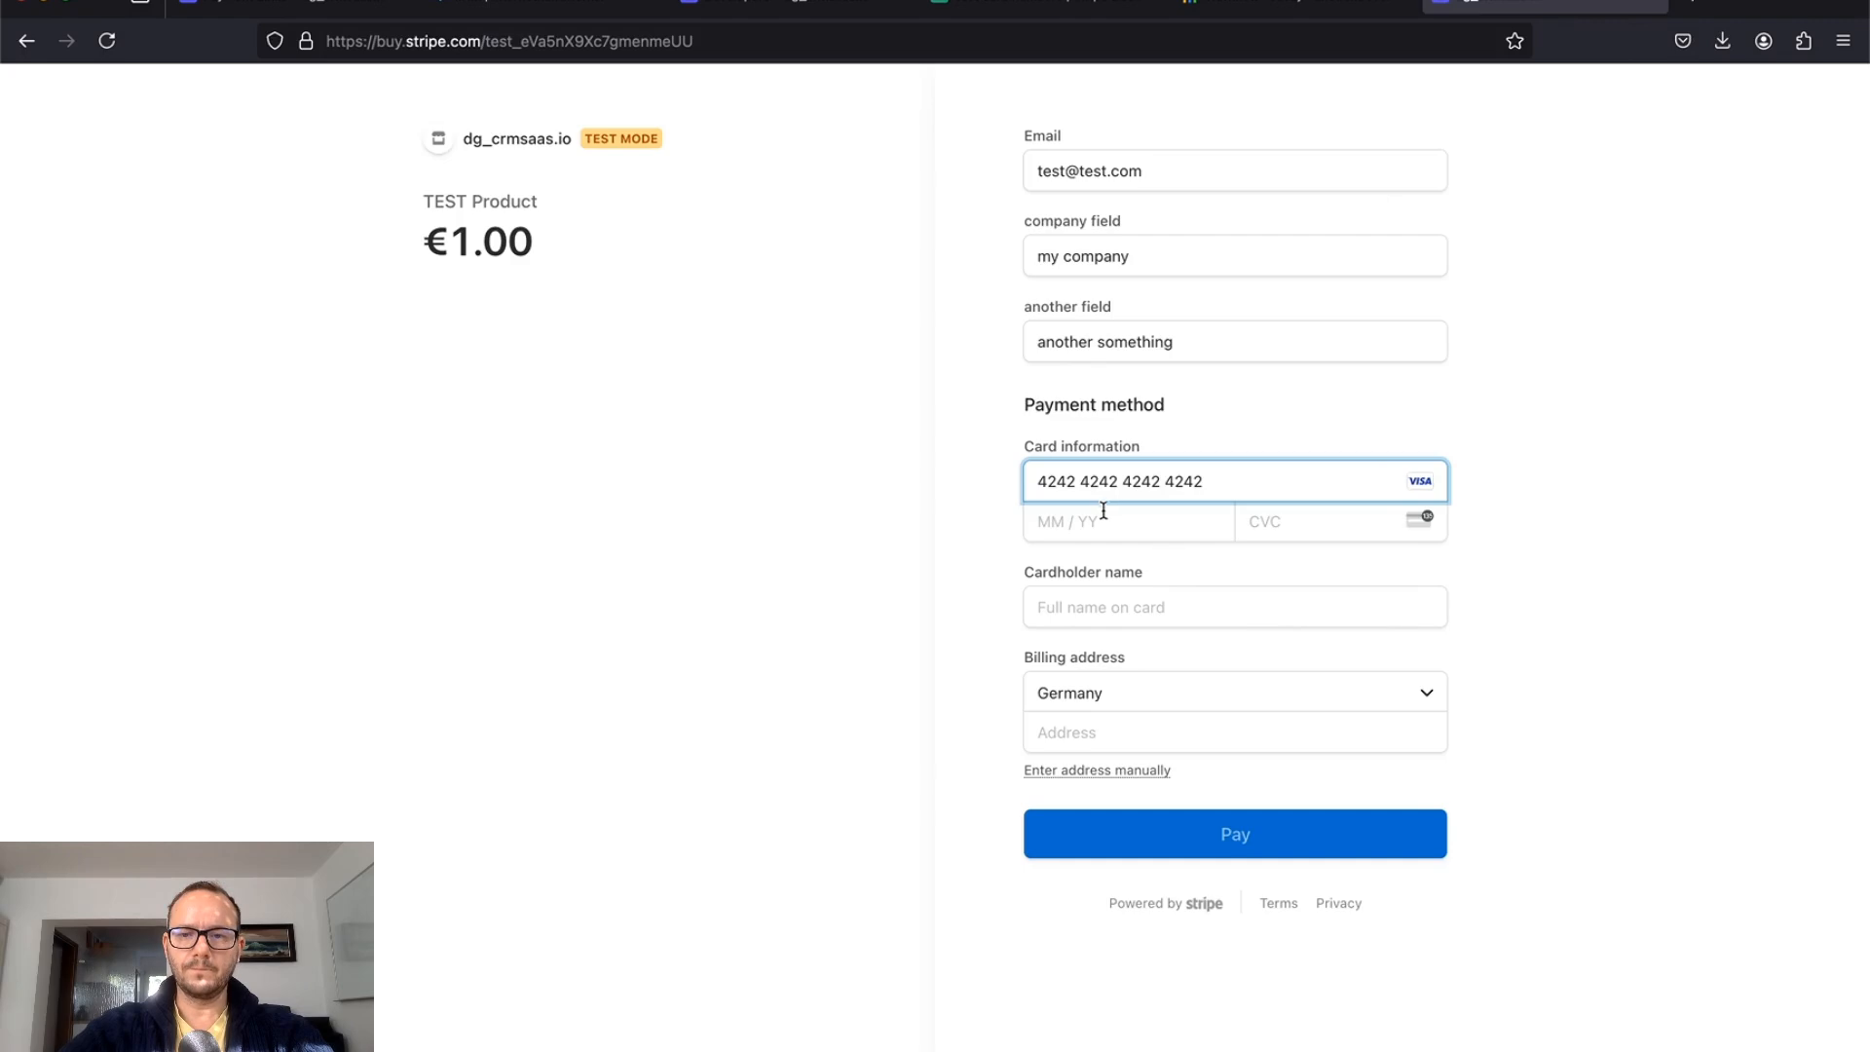
click(1103, 510)
text(12 / )
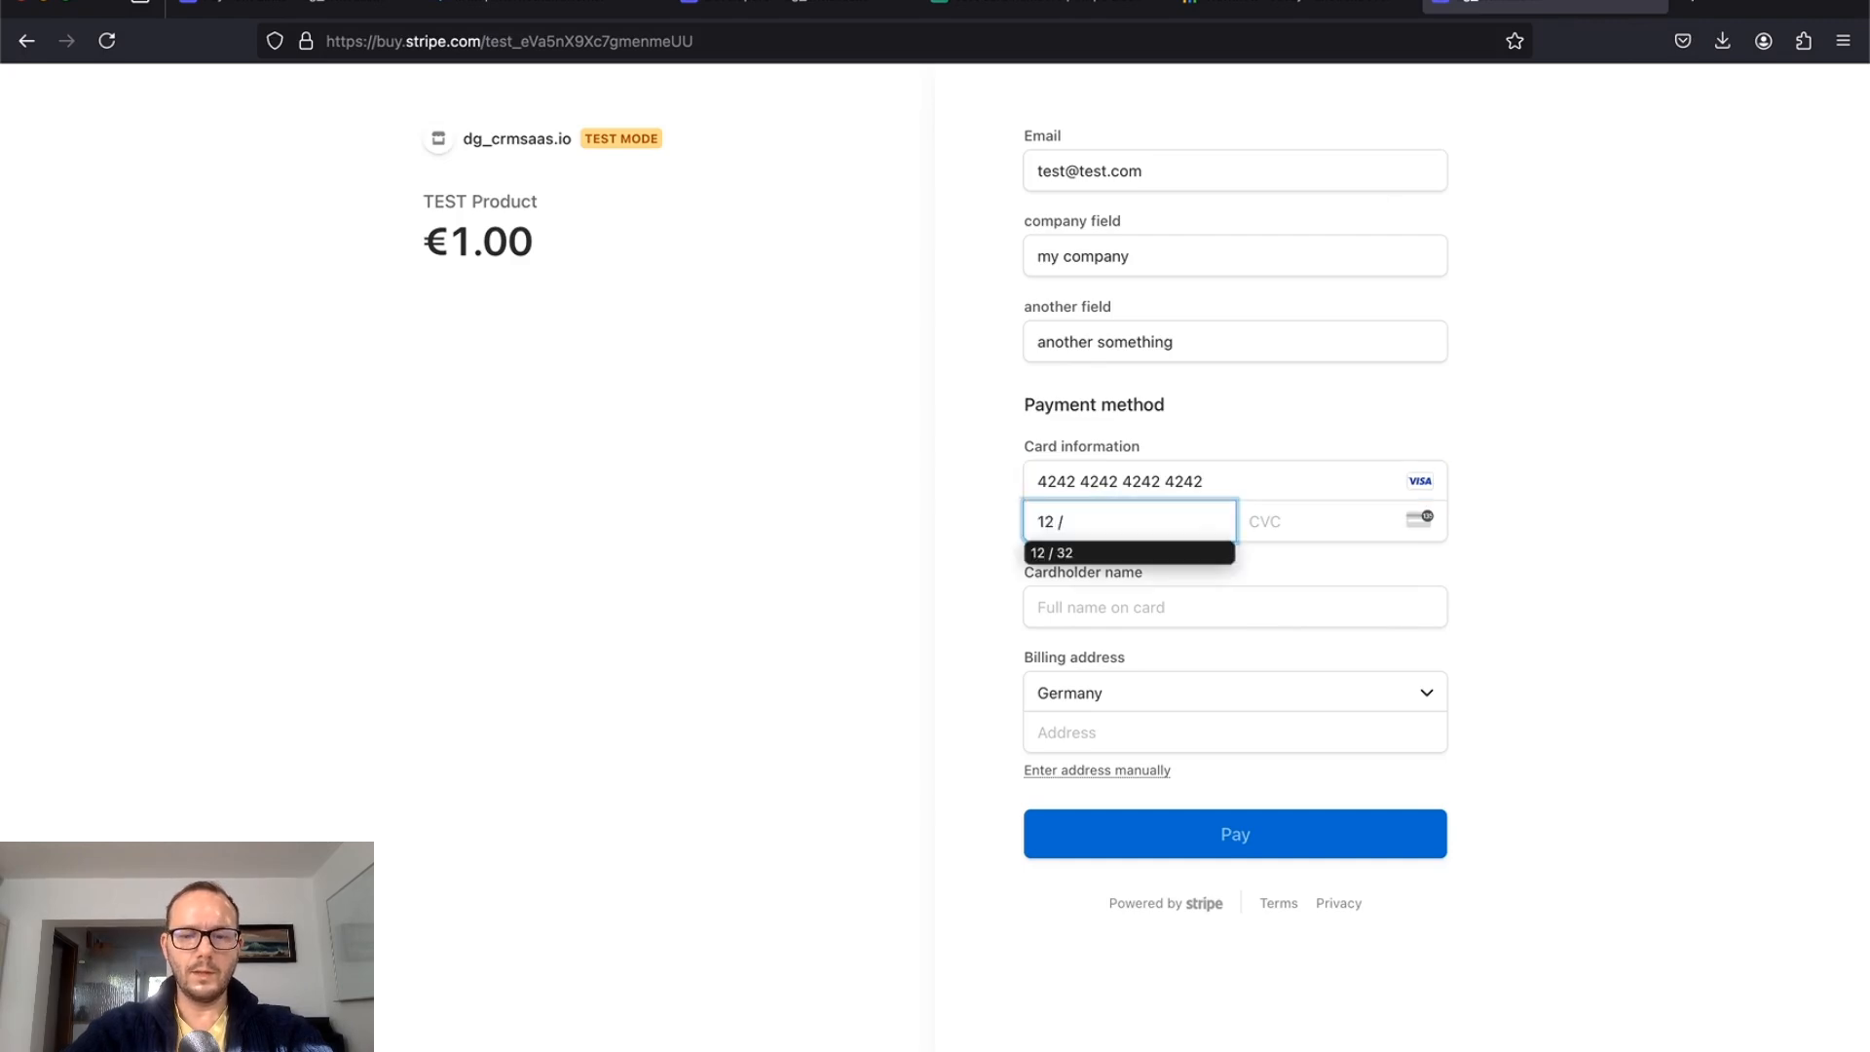
text(32)
key(Tab)
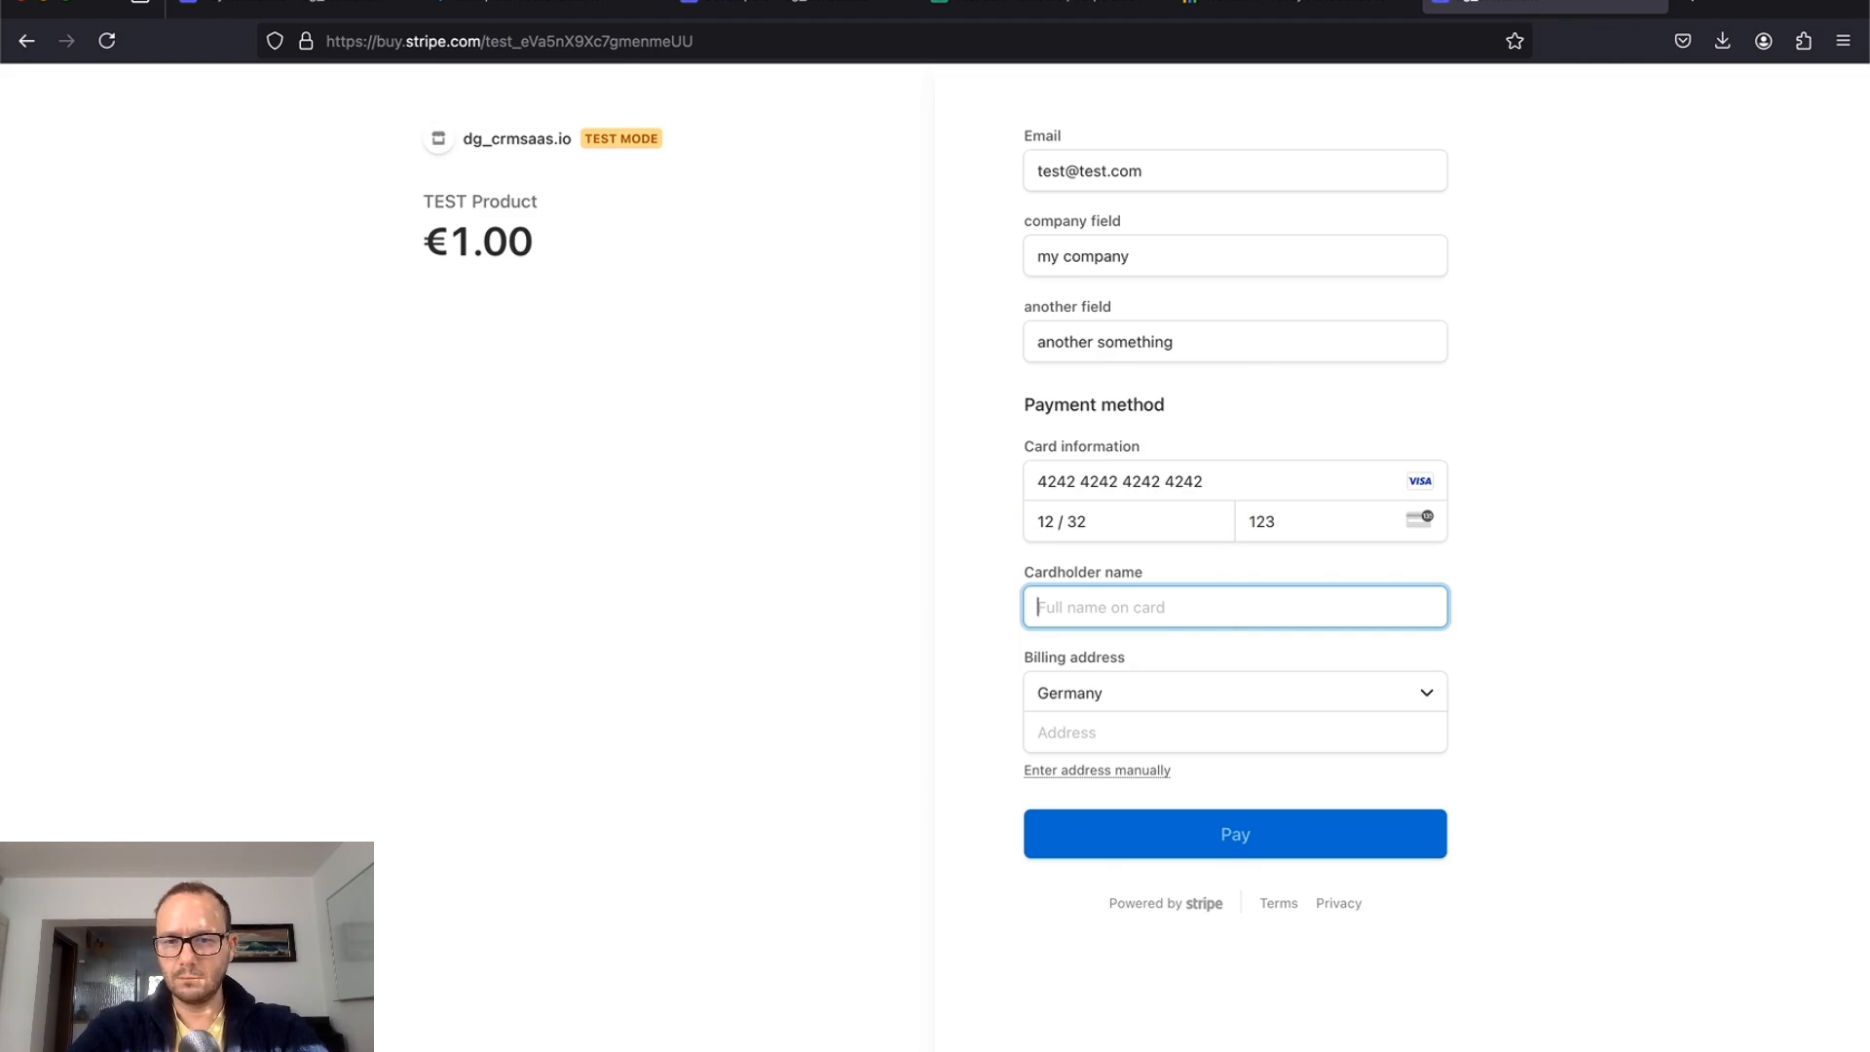
text(test me)
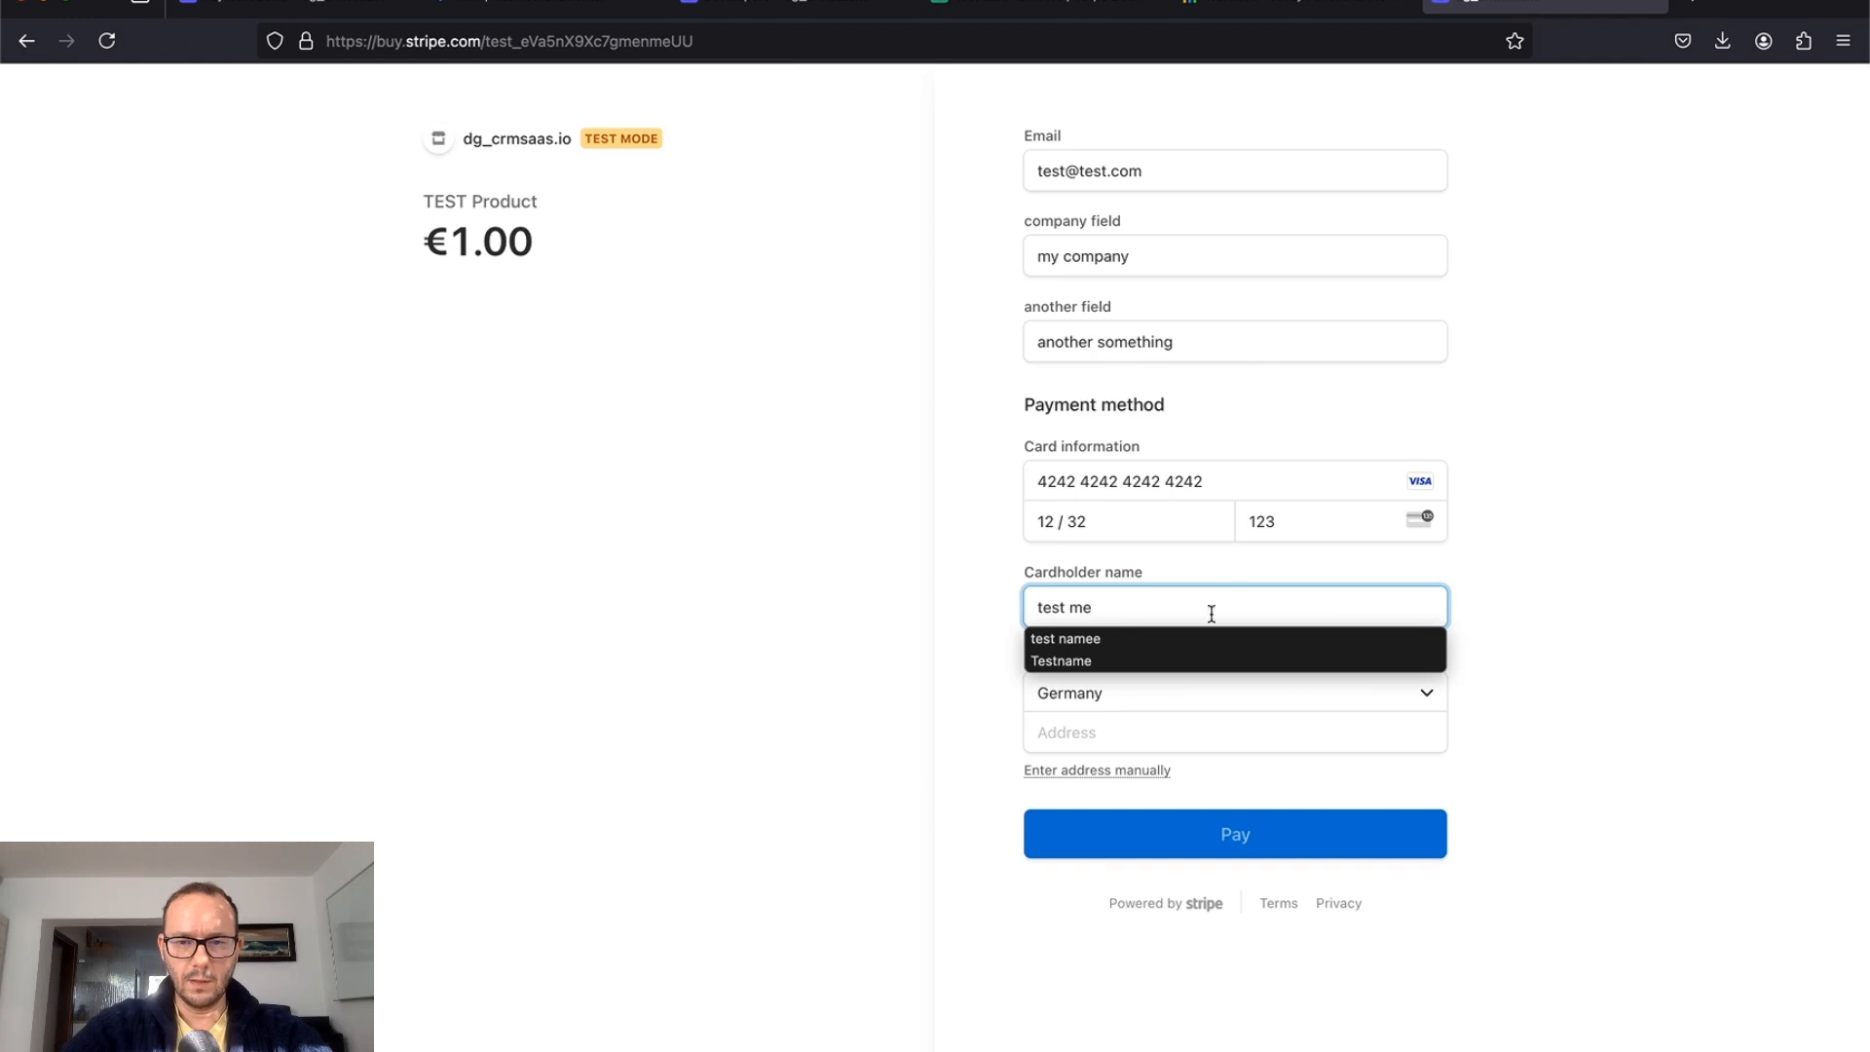
click(908, 632)
Step: Fill in the billing street address, postal code and city
click(1142, 729)
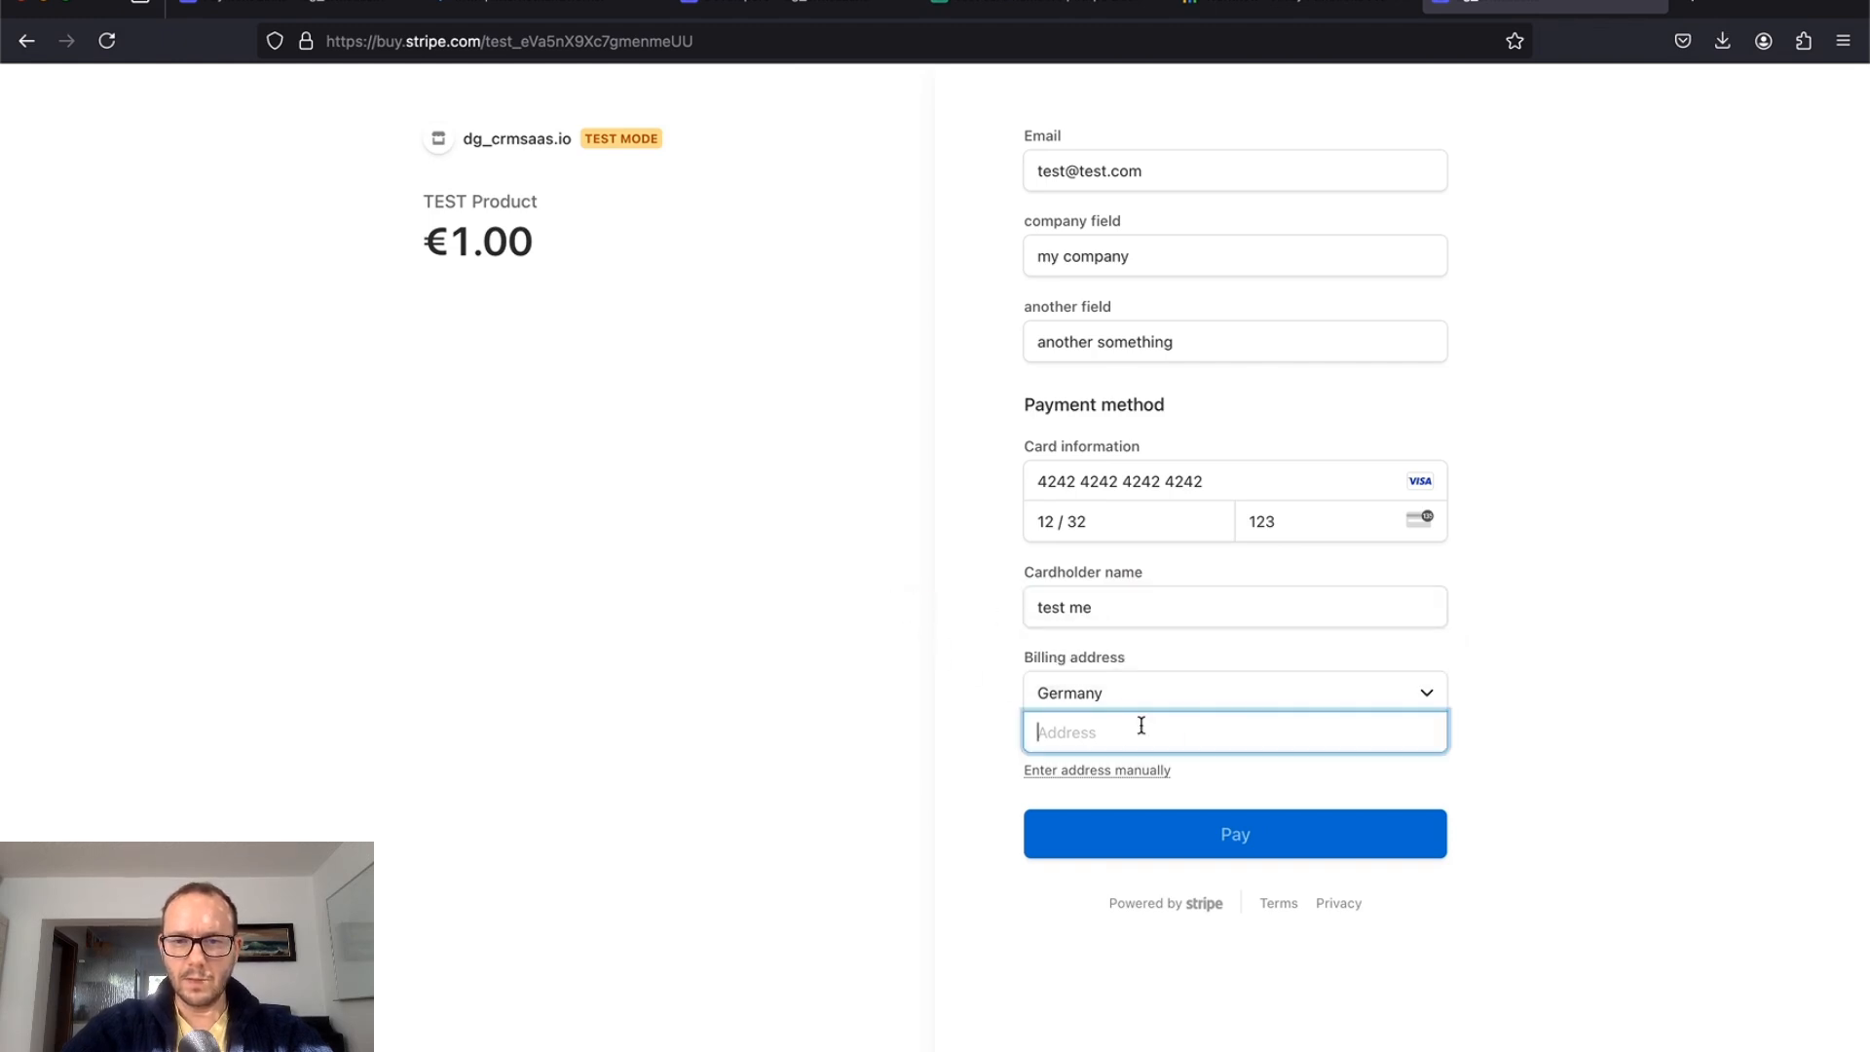
text(test strea)
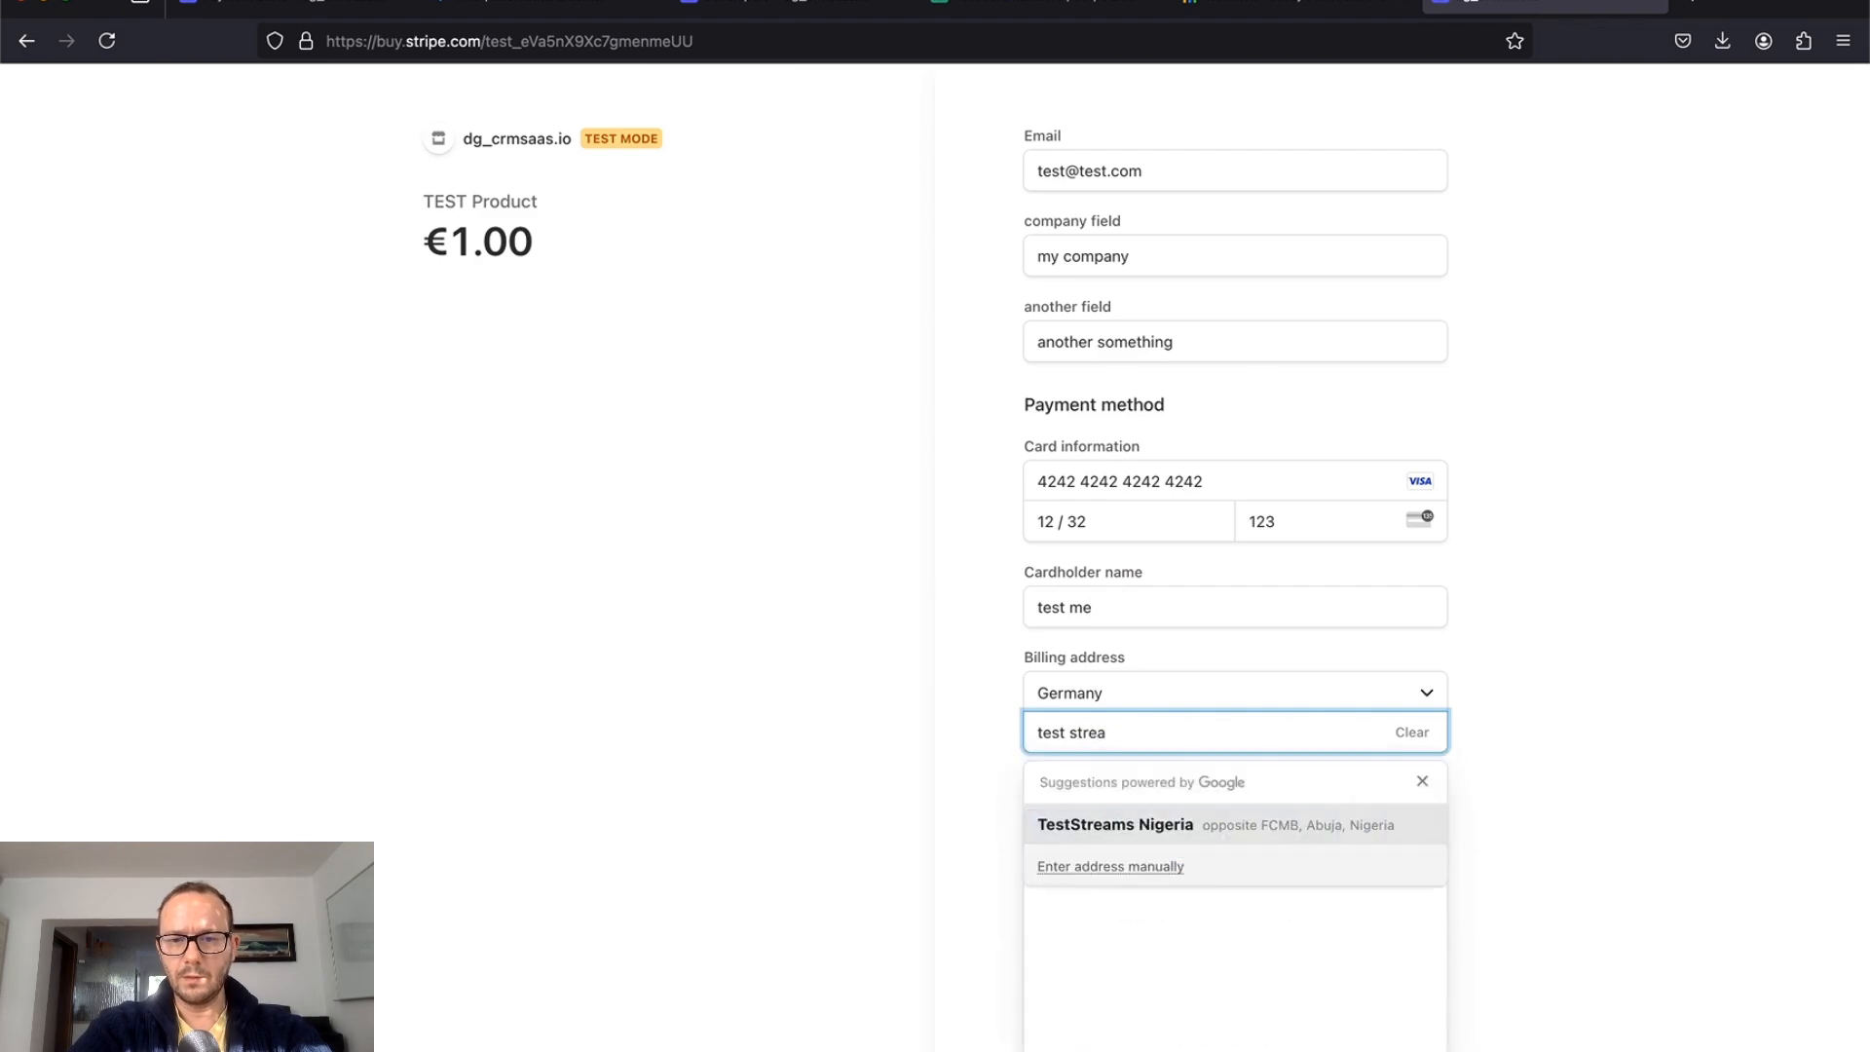
key(BackSpace)
text(et)
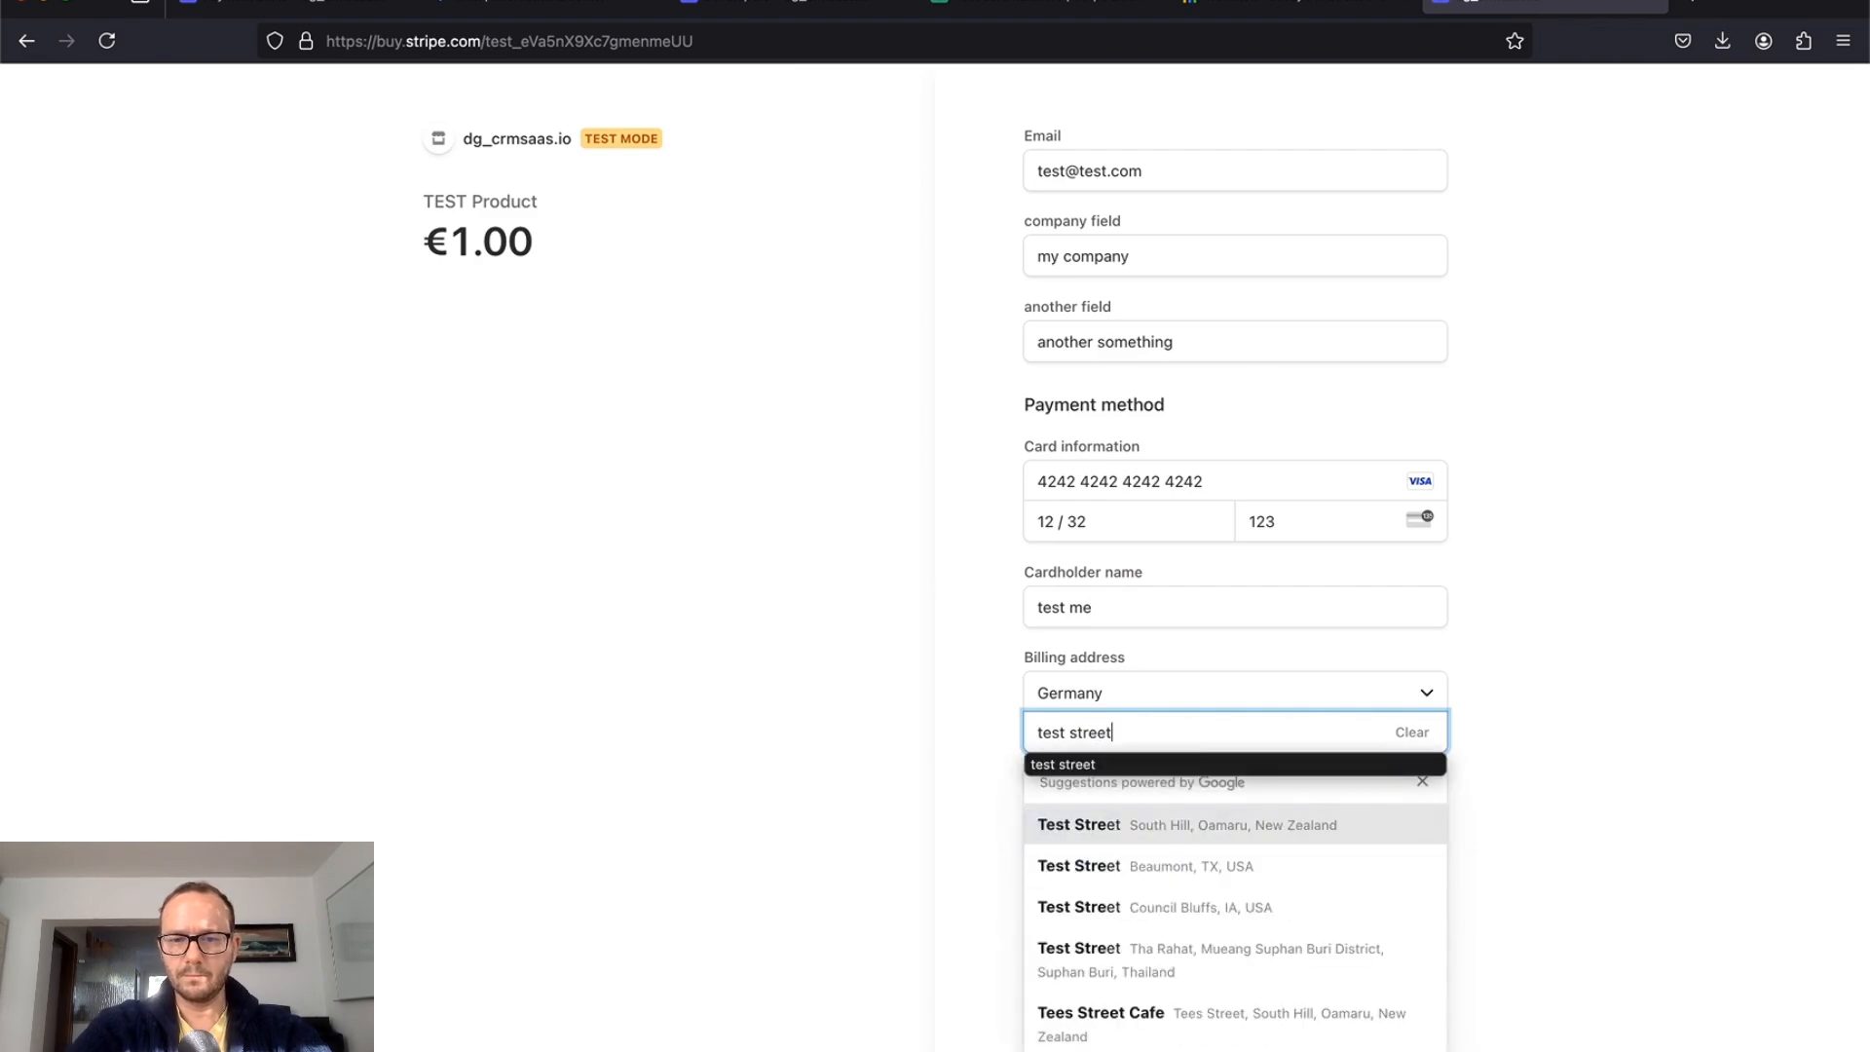
text( 1)
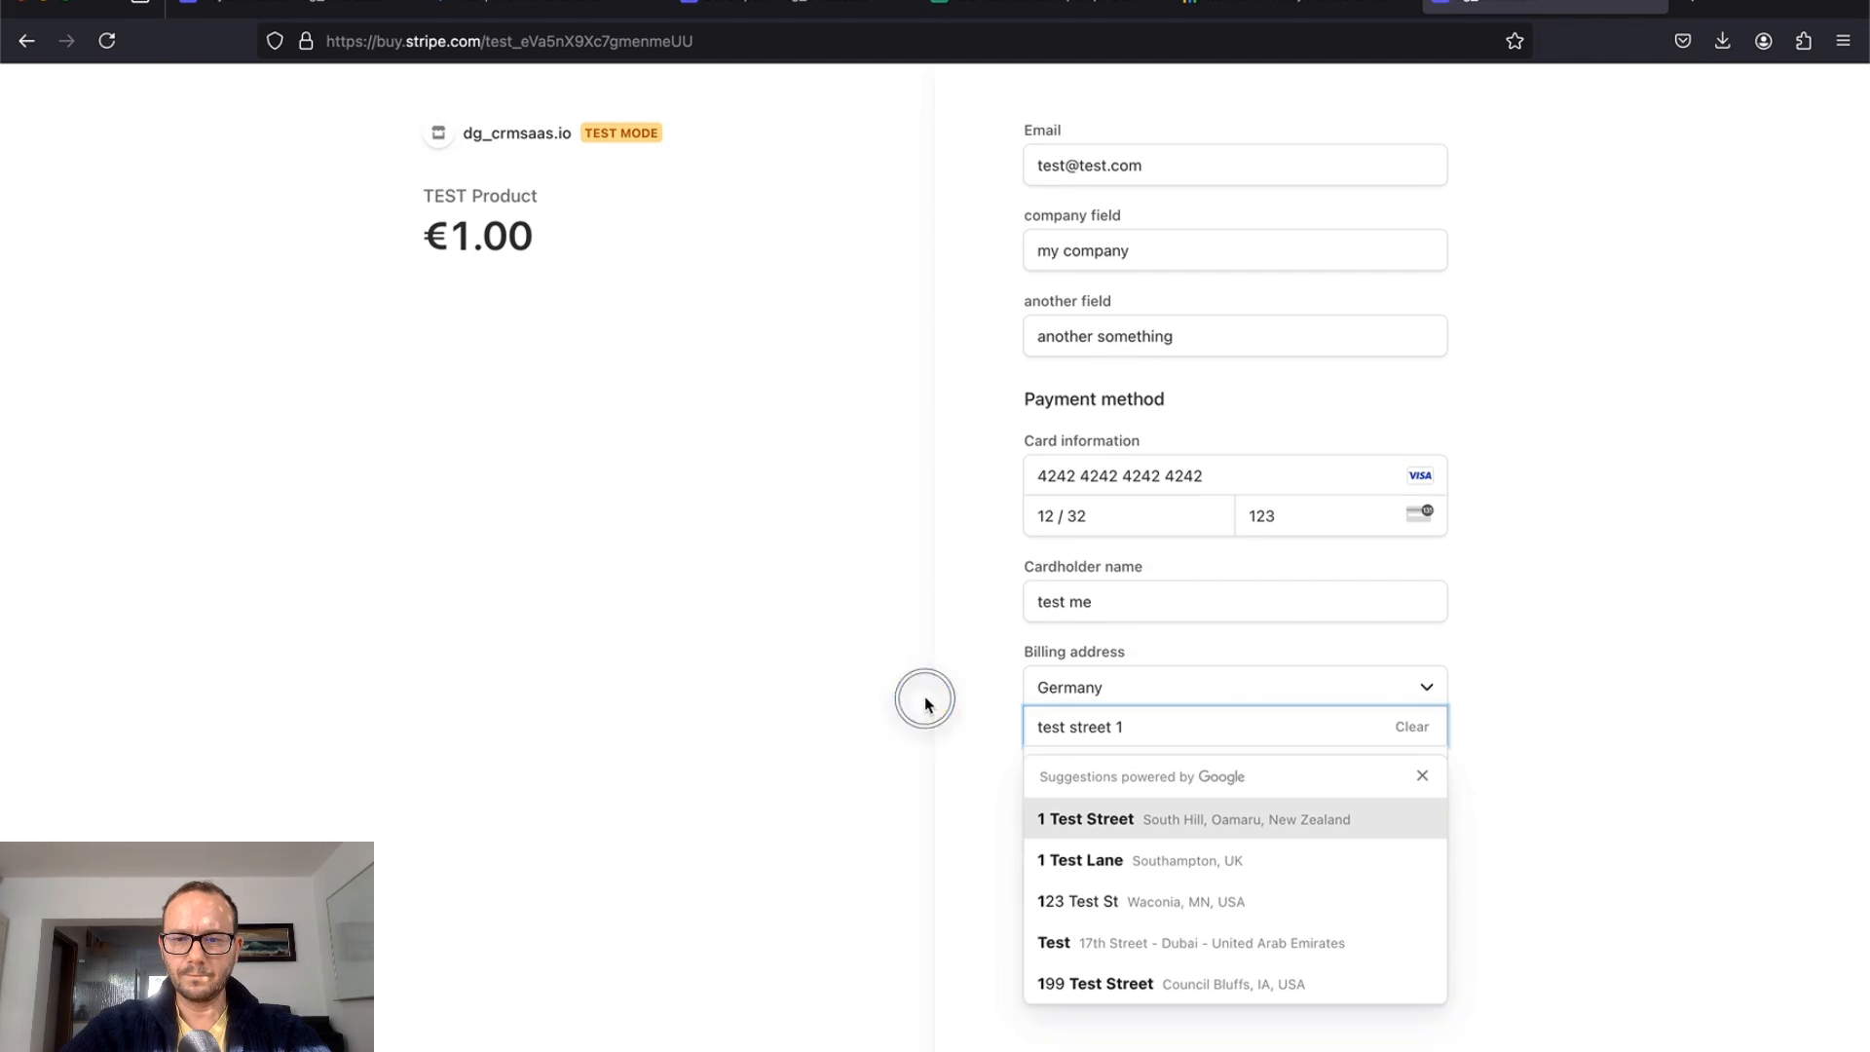
click(925, 695)
click(1090, 817)
text(1)
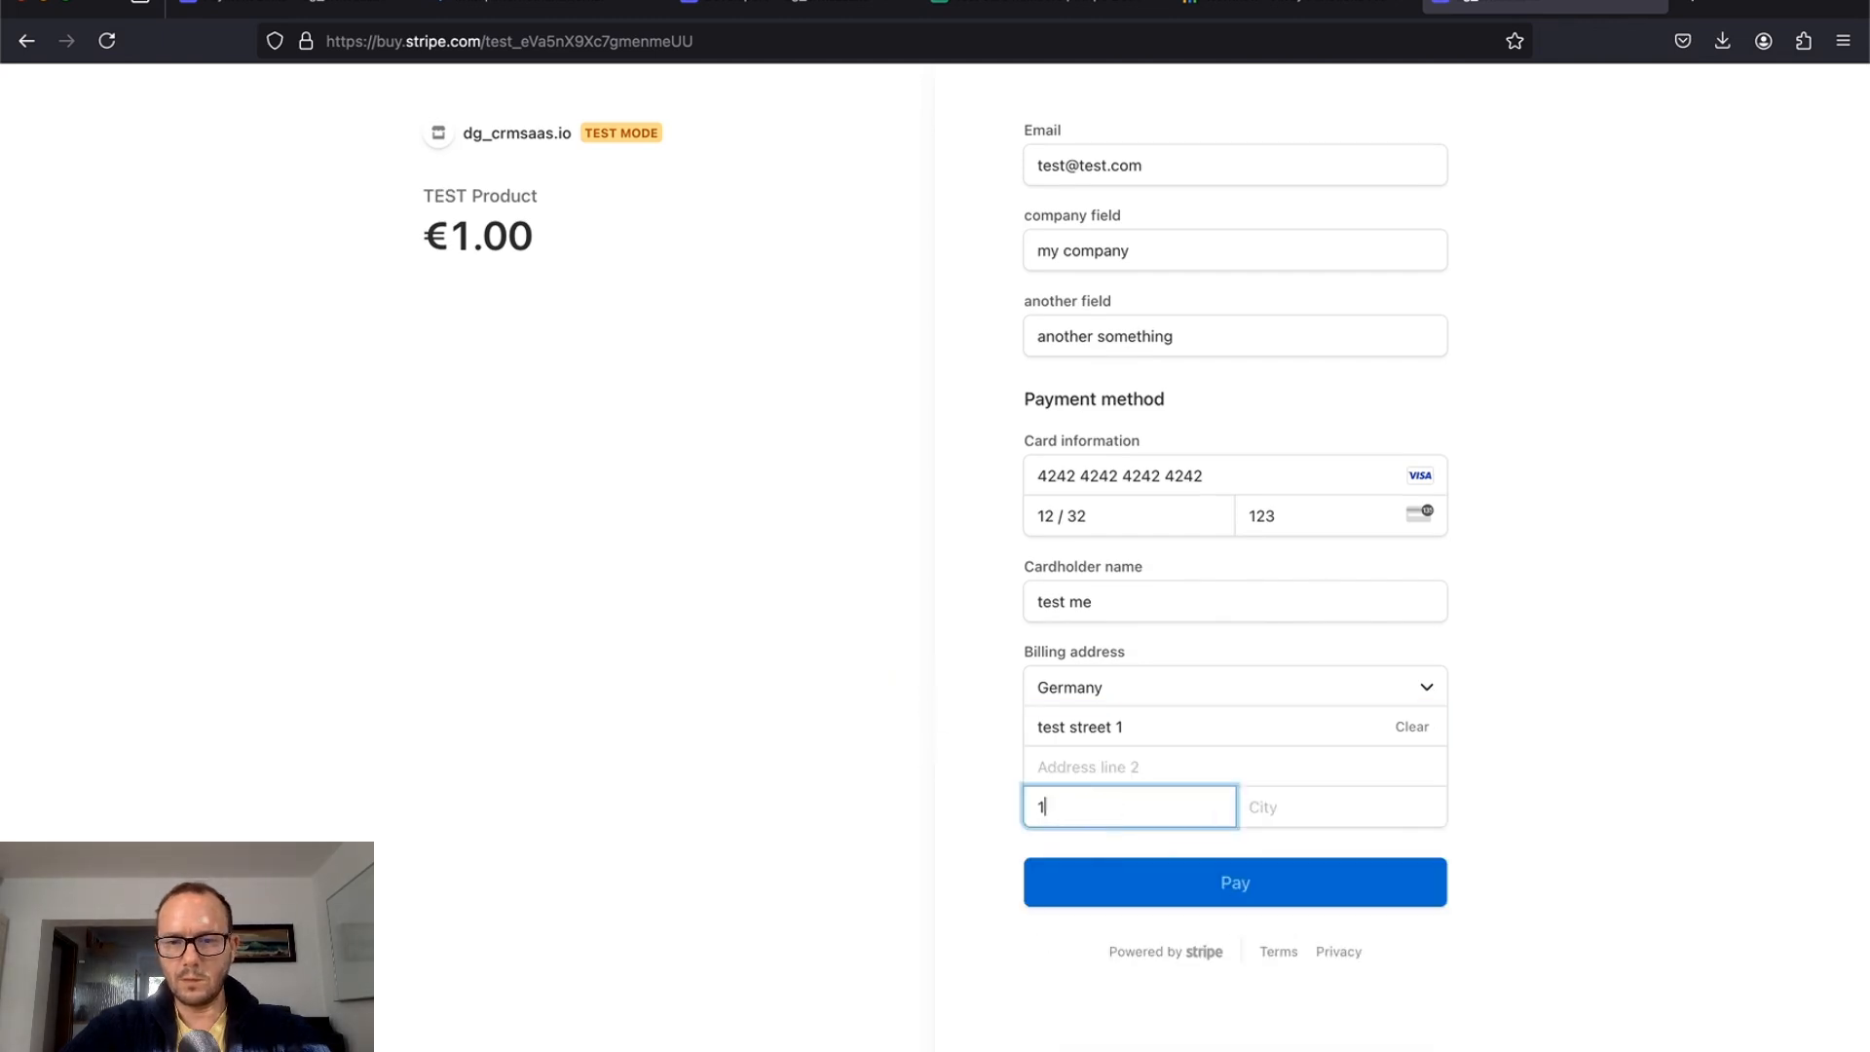
text(2345)
click(1323, 813)
text(te)
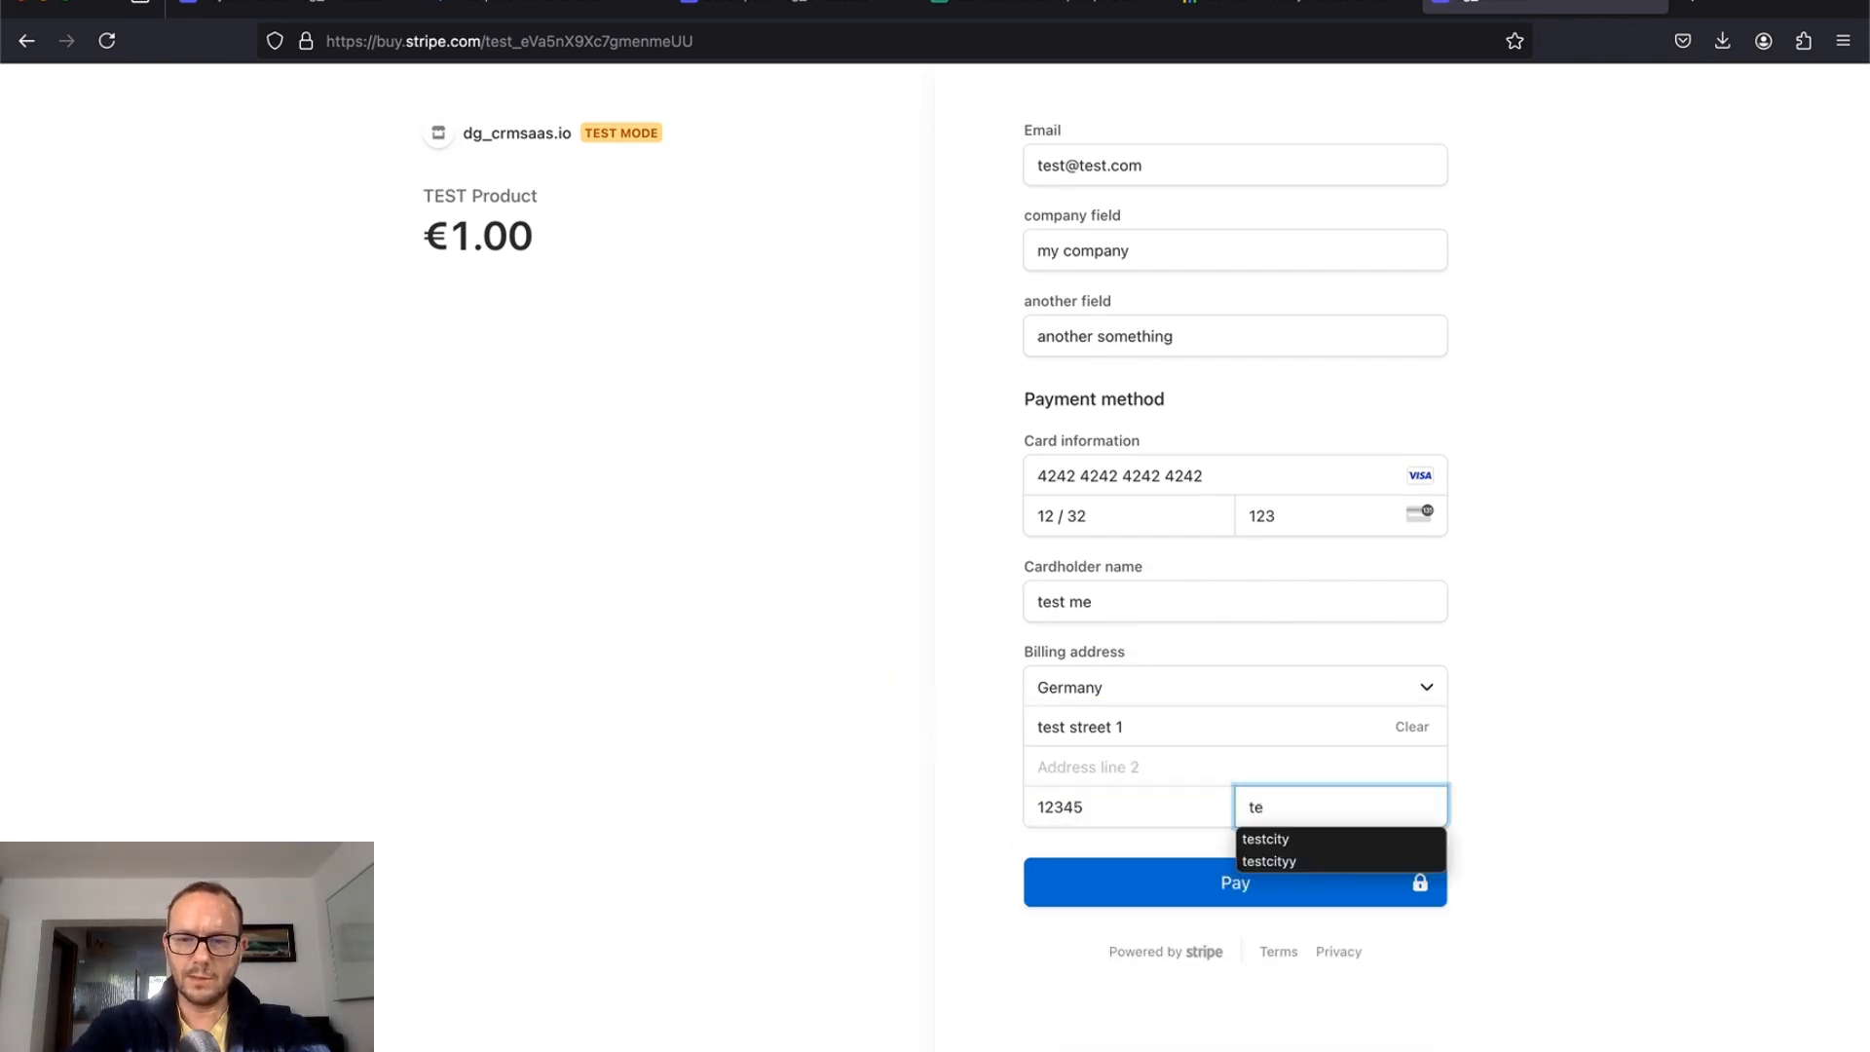
text(stcity)
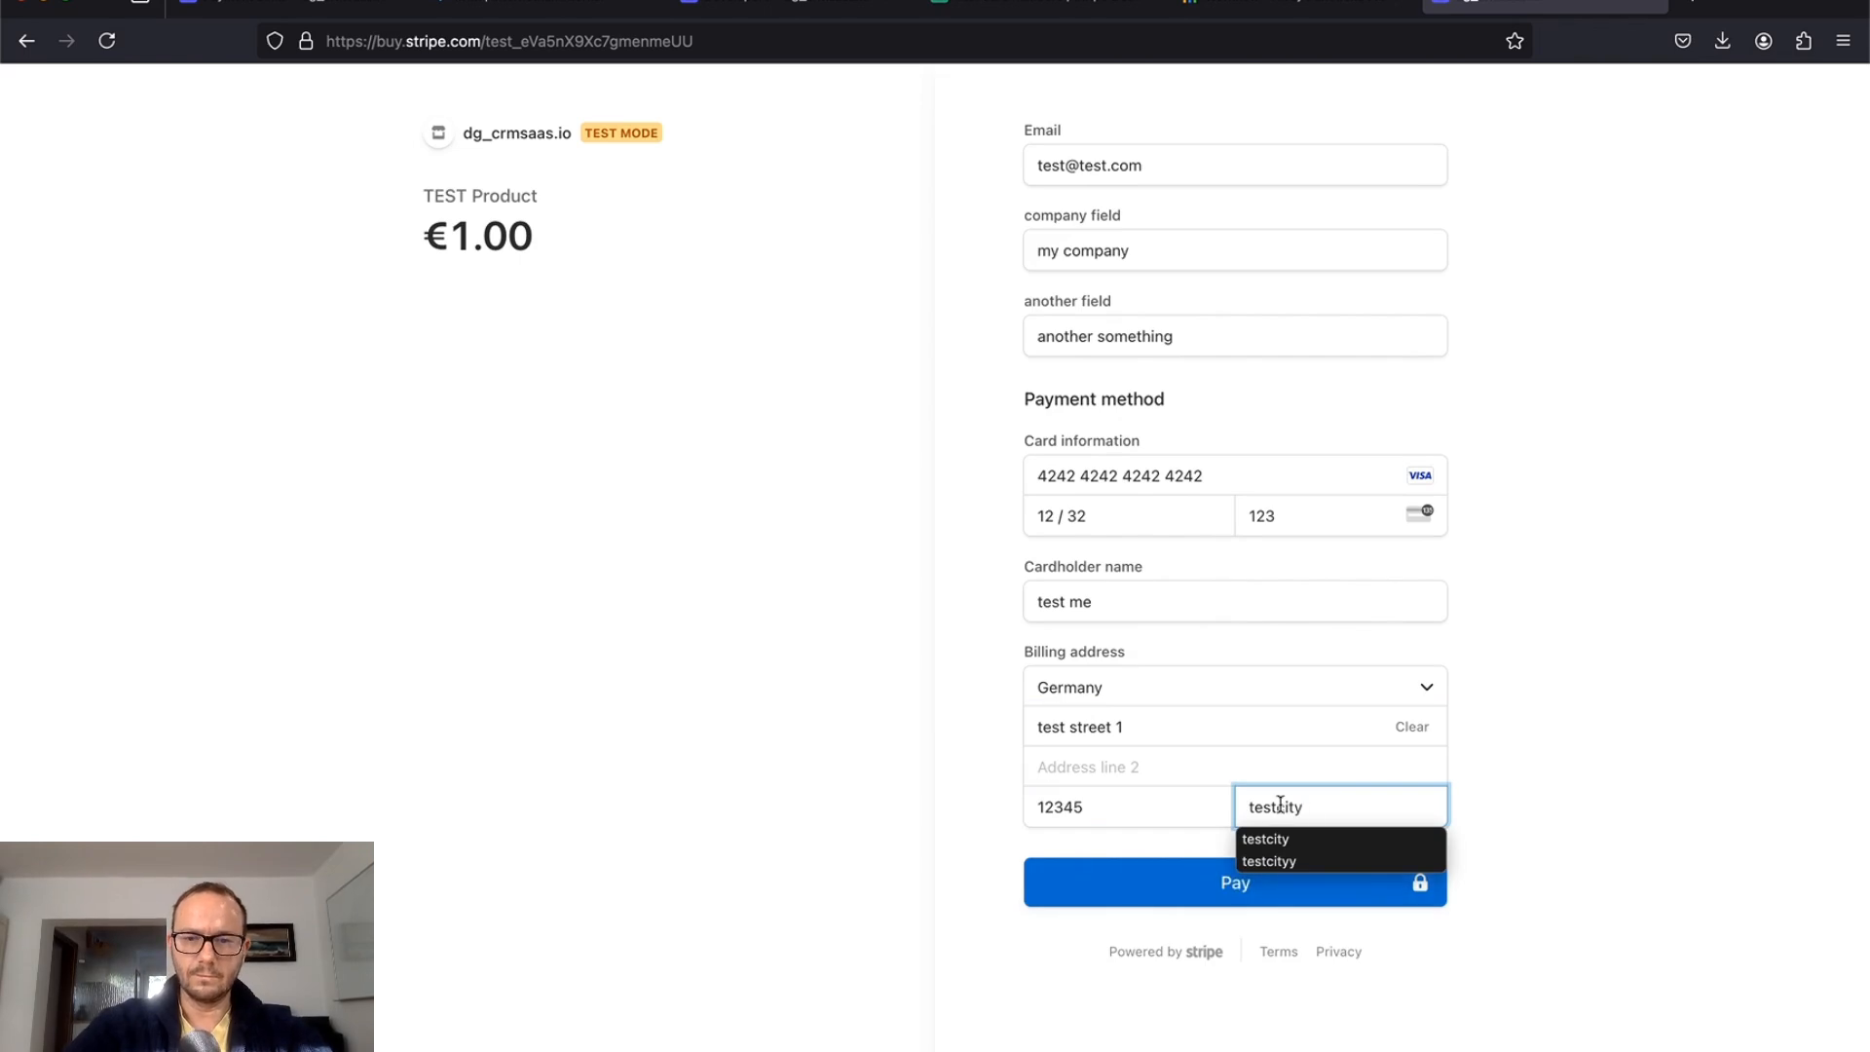
click(955, 791)
Step: Pay €1.00 for the TEST Product
click(1105, 894)
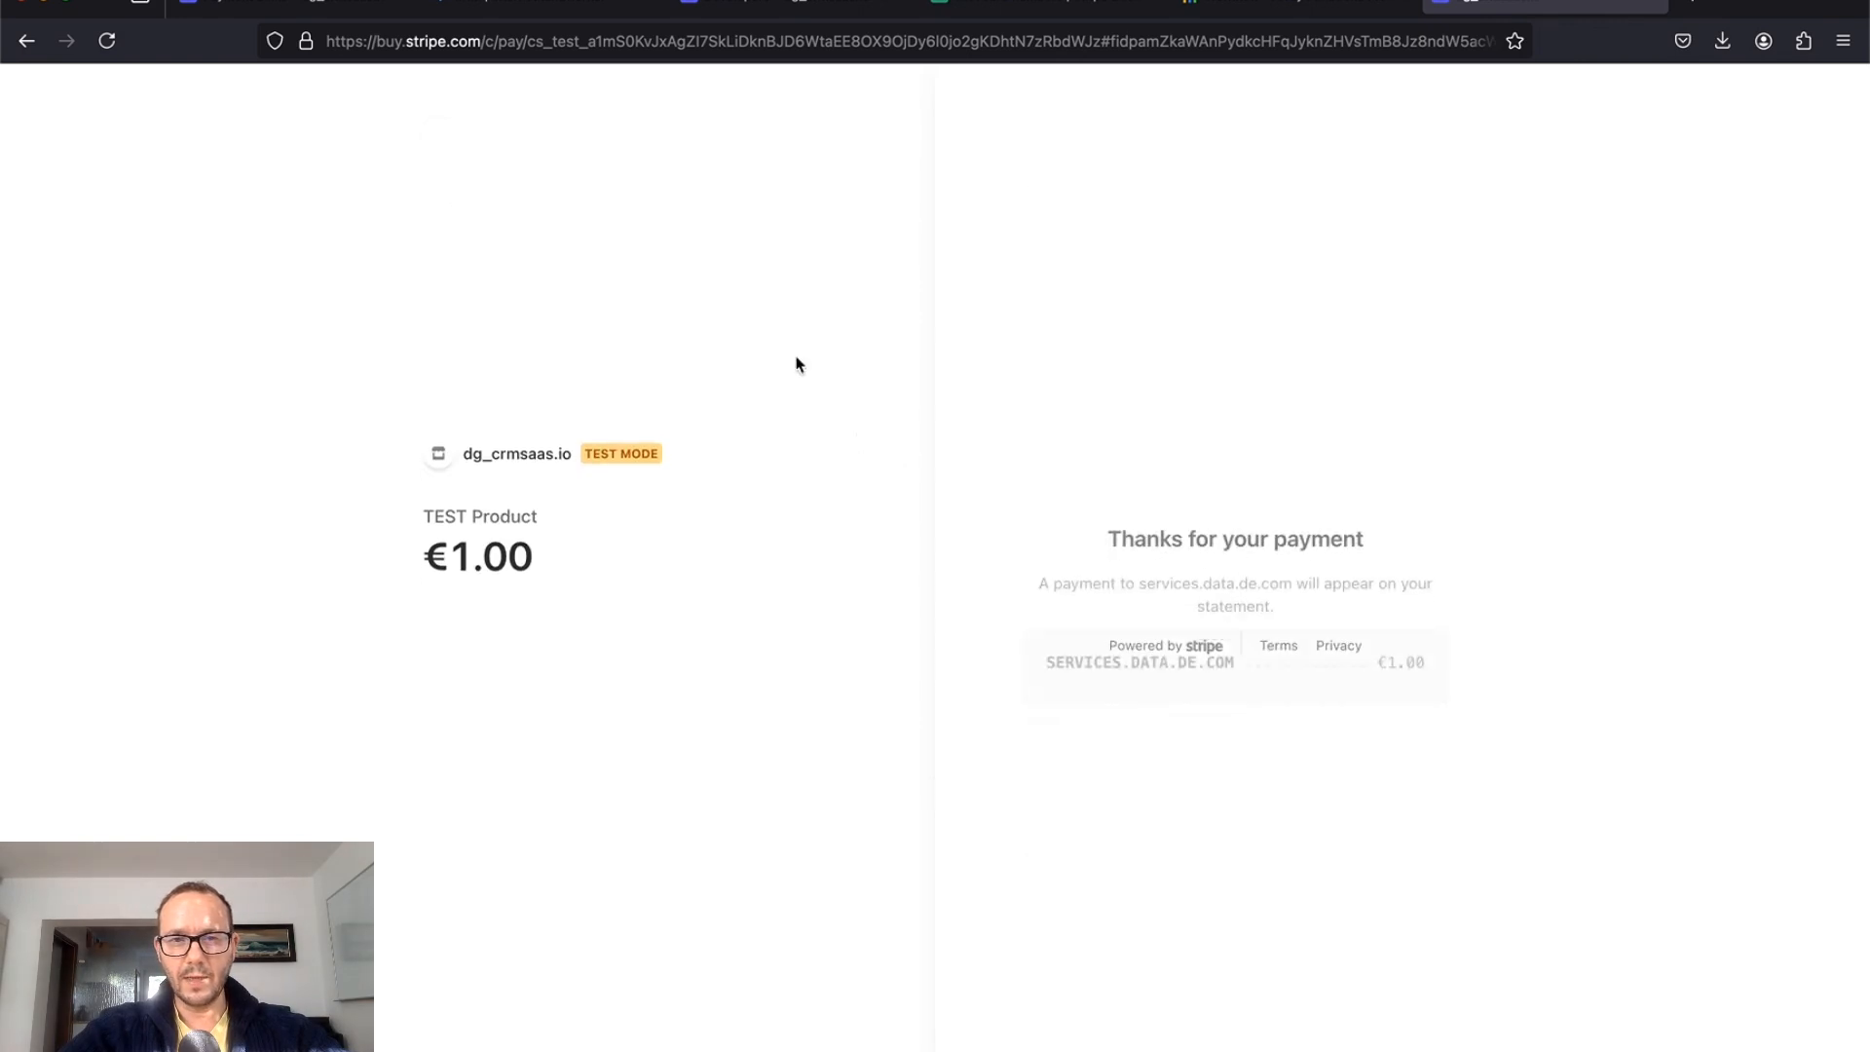
click(547, 8)
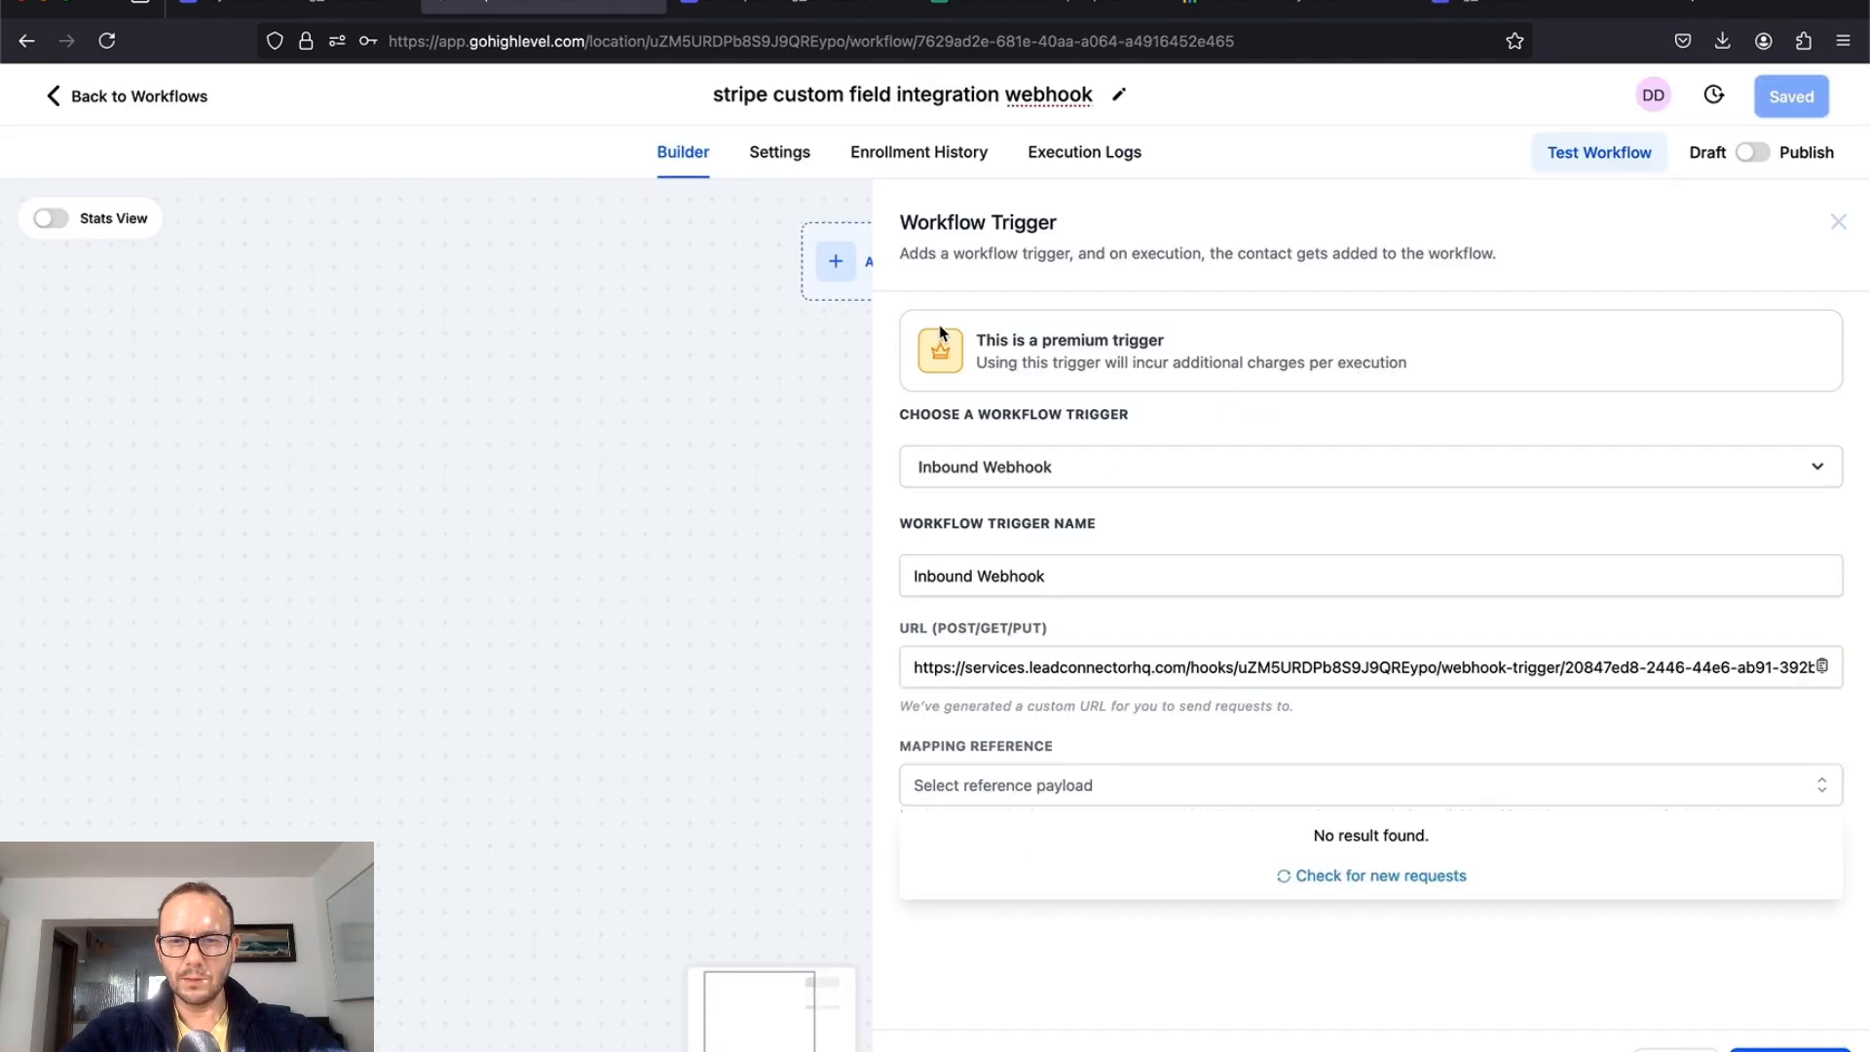
click(1367, 876)
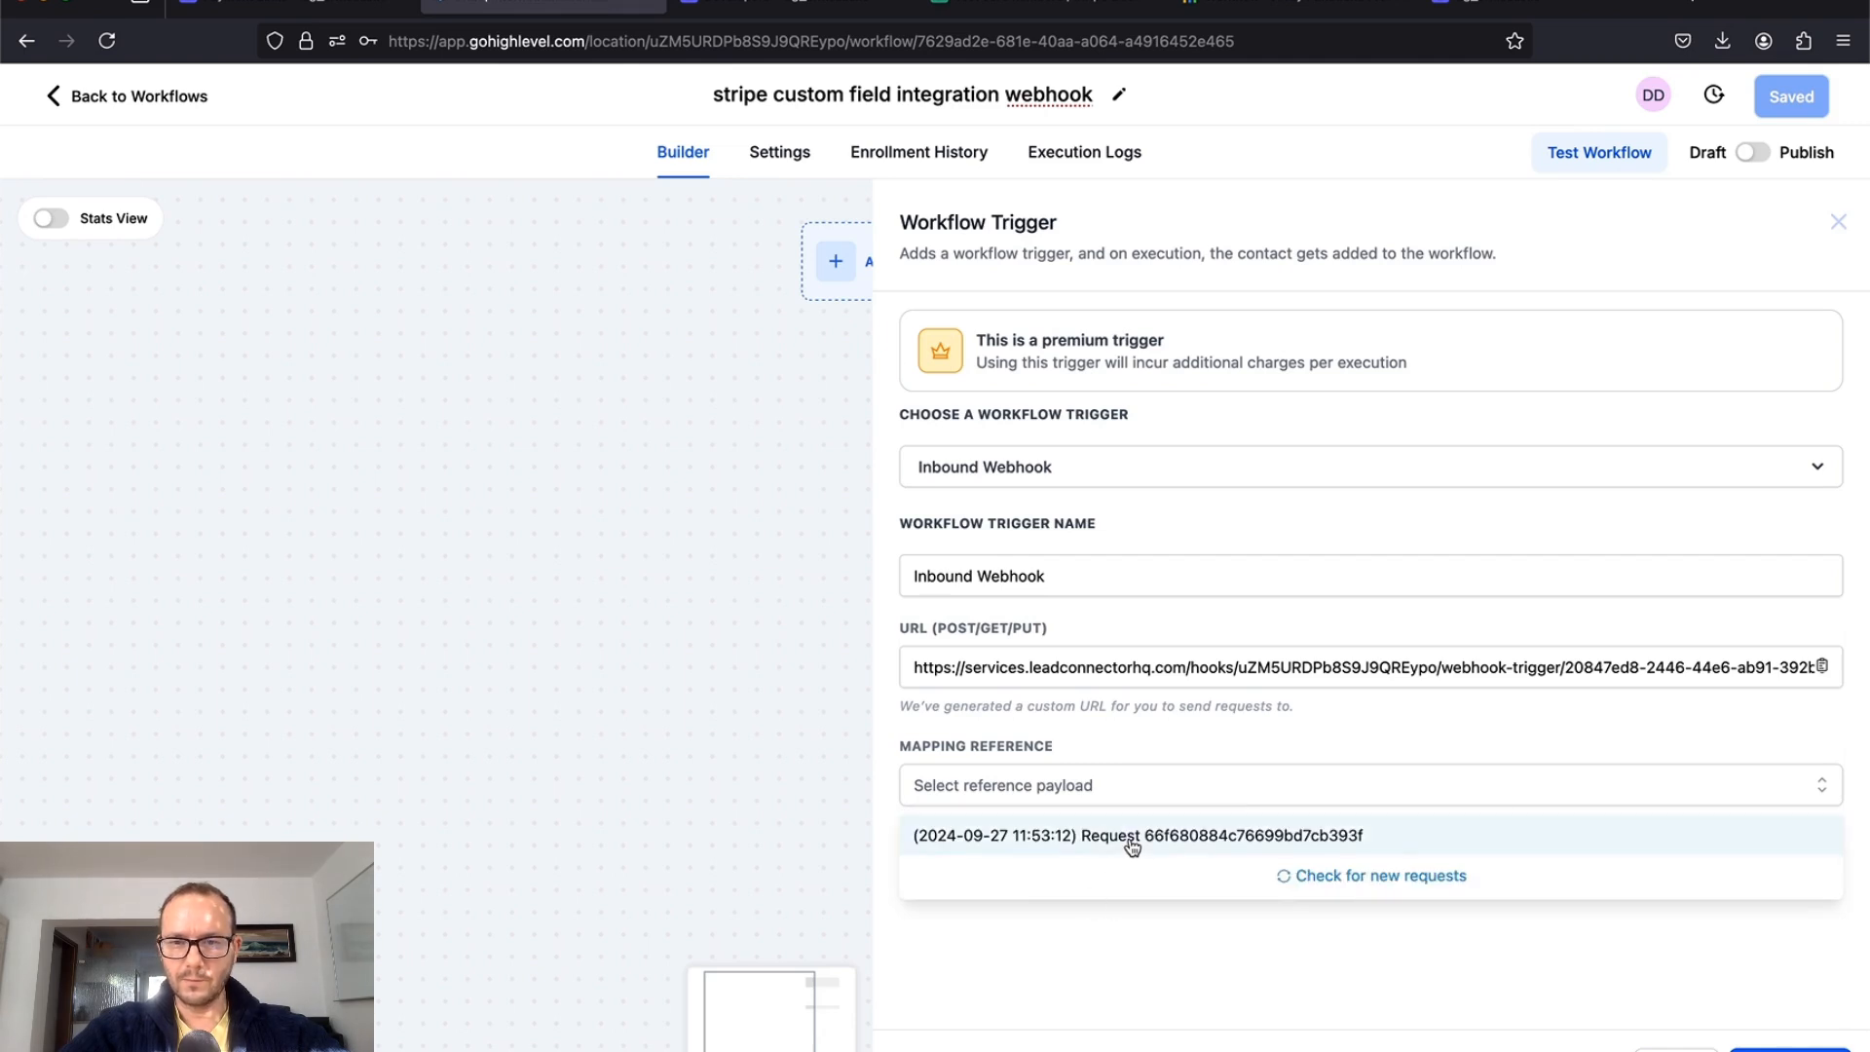
click(1132, 847)
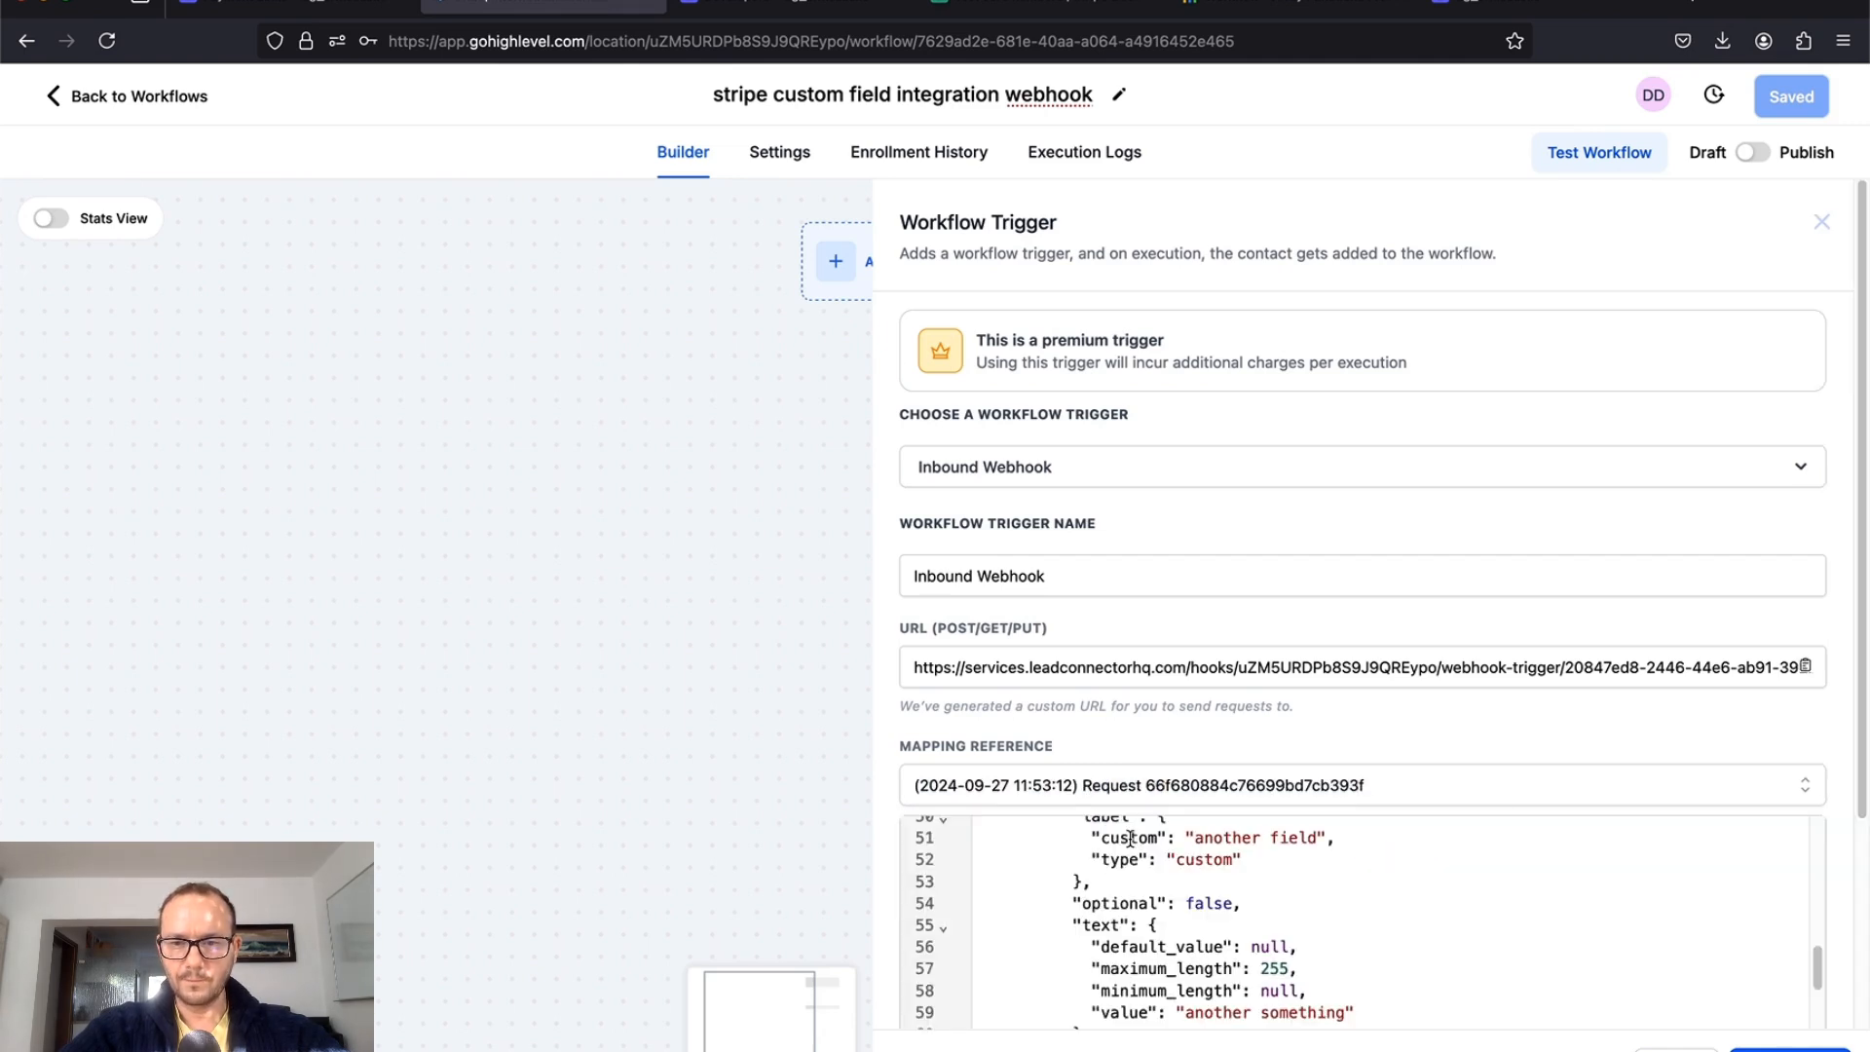
scroll(1342, 897, up, 10)
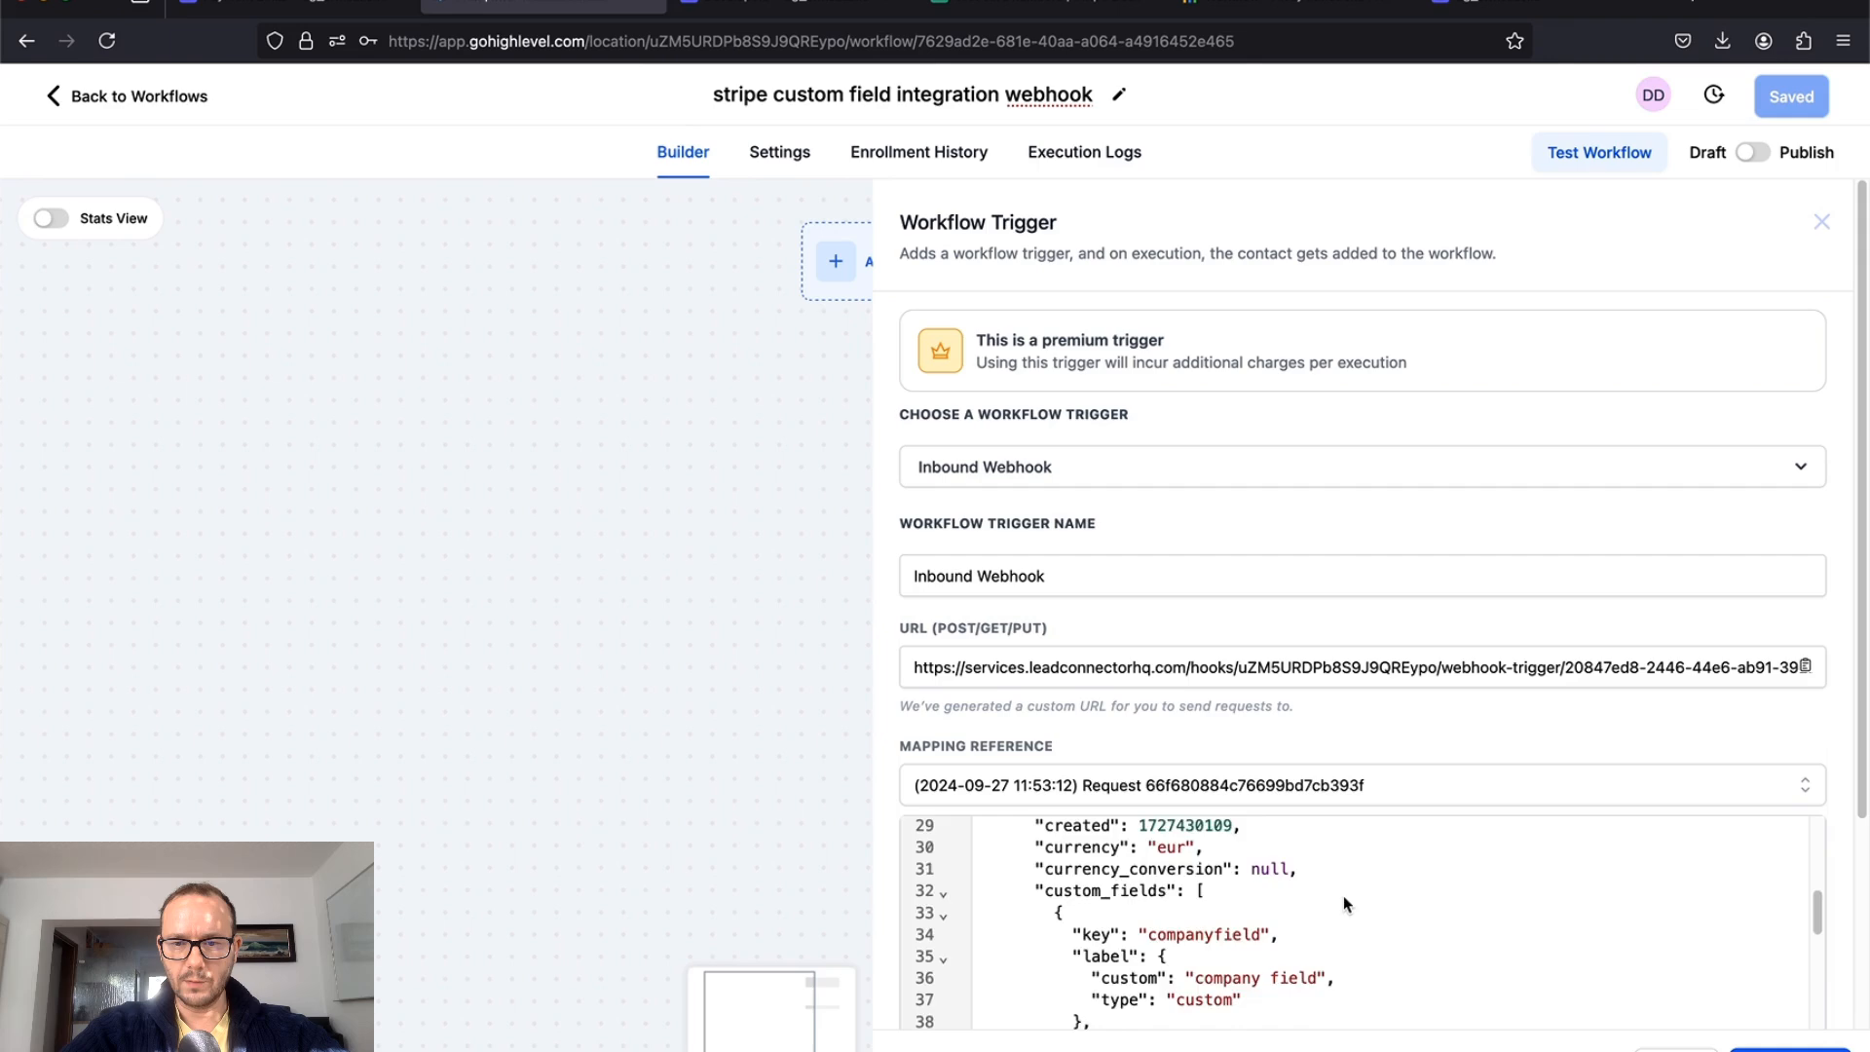
scroll(1343, 896, up, 3)
scroll(1343, 896, down, 3)
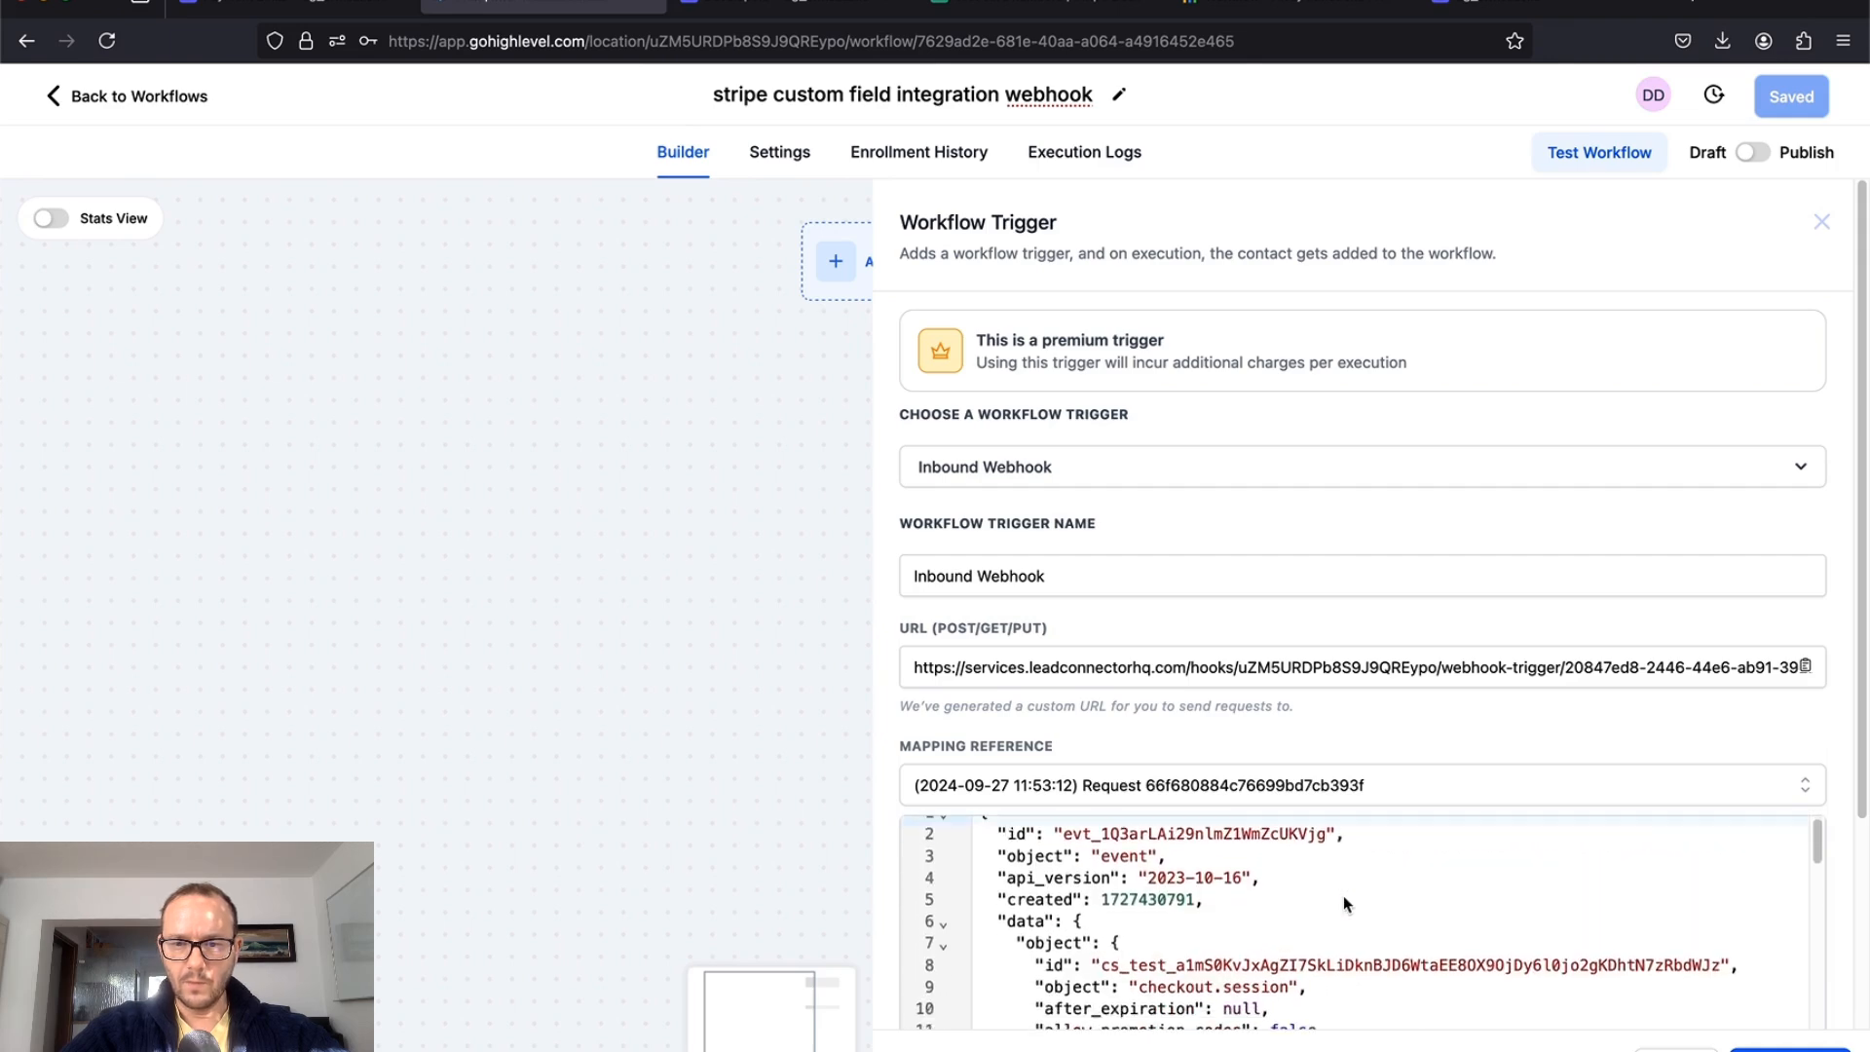
scroll(1342, 904, down, 6)
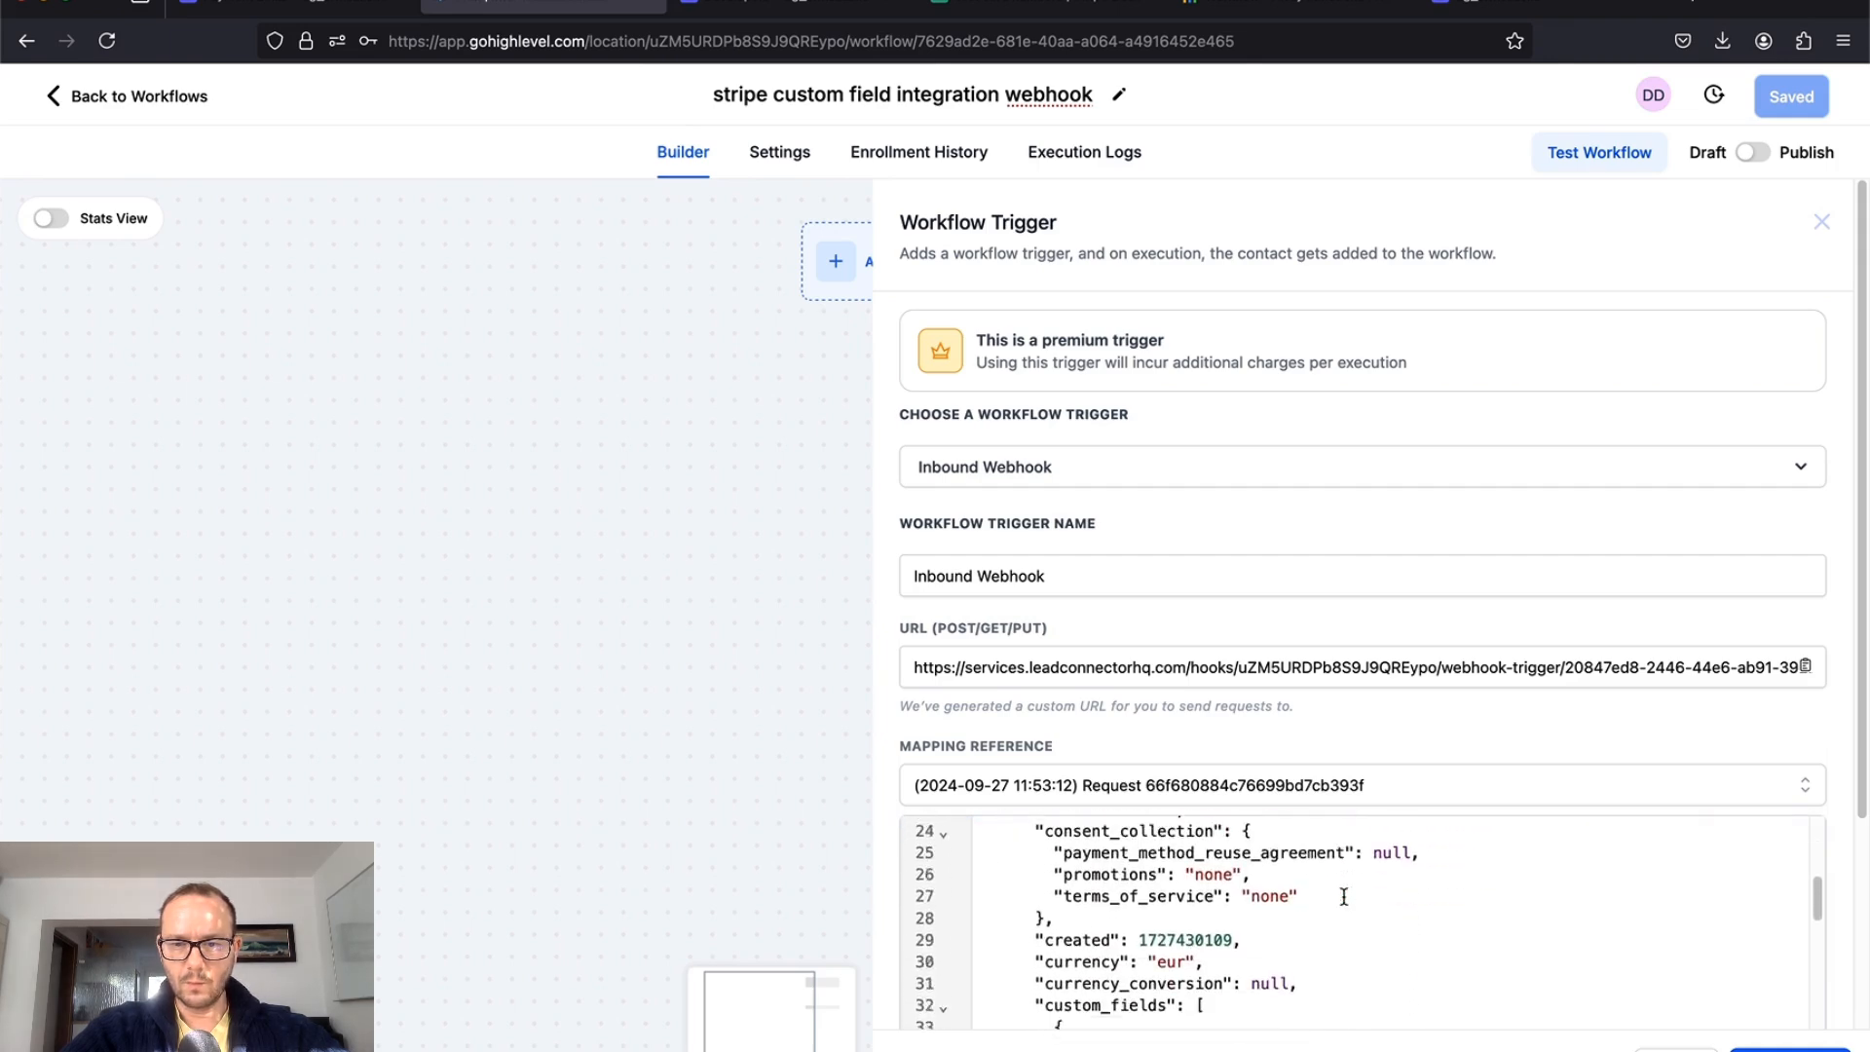
scroll(1343, 904, down, 2)
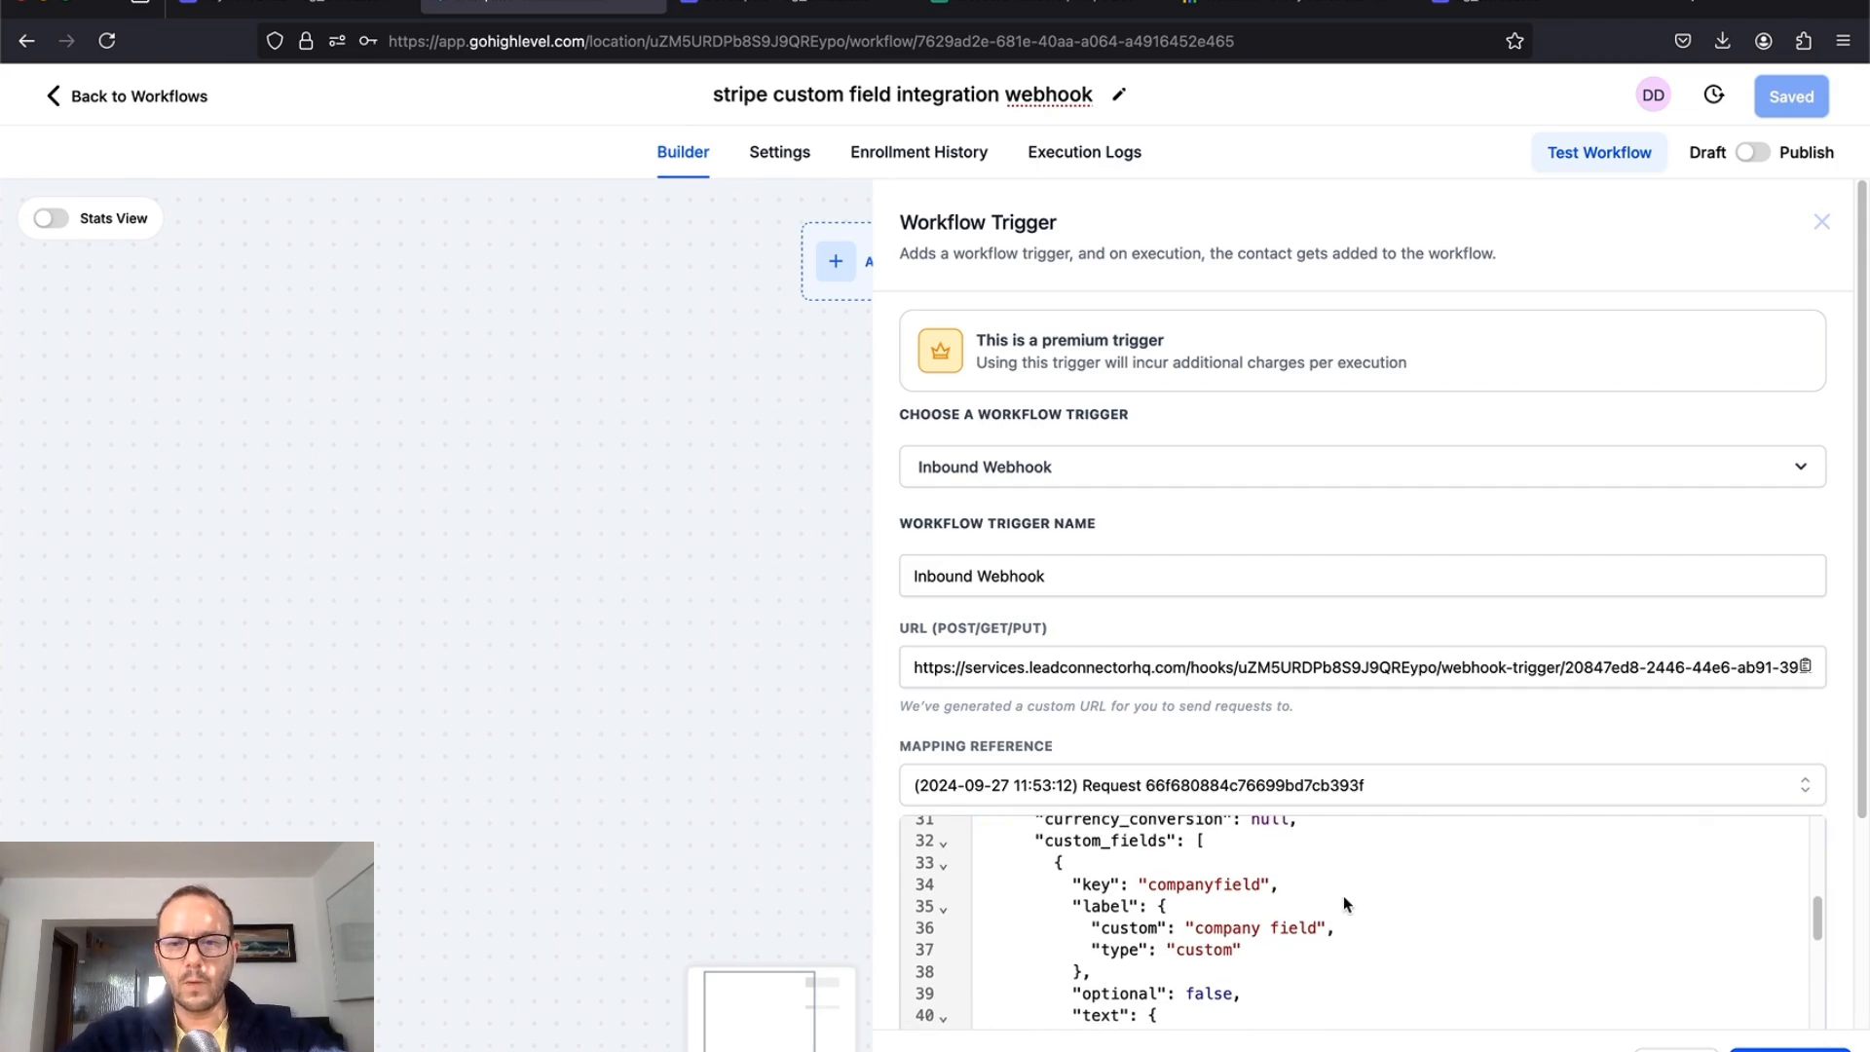
Step: Inspect the companyfield and anotherfield keys in the received payload
click(1193, 886)
double_click(1193, 887)
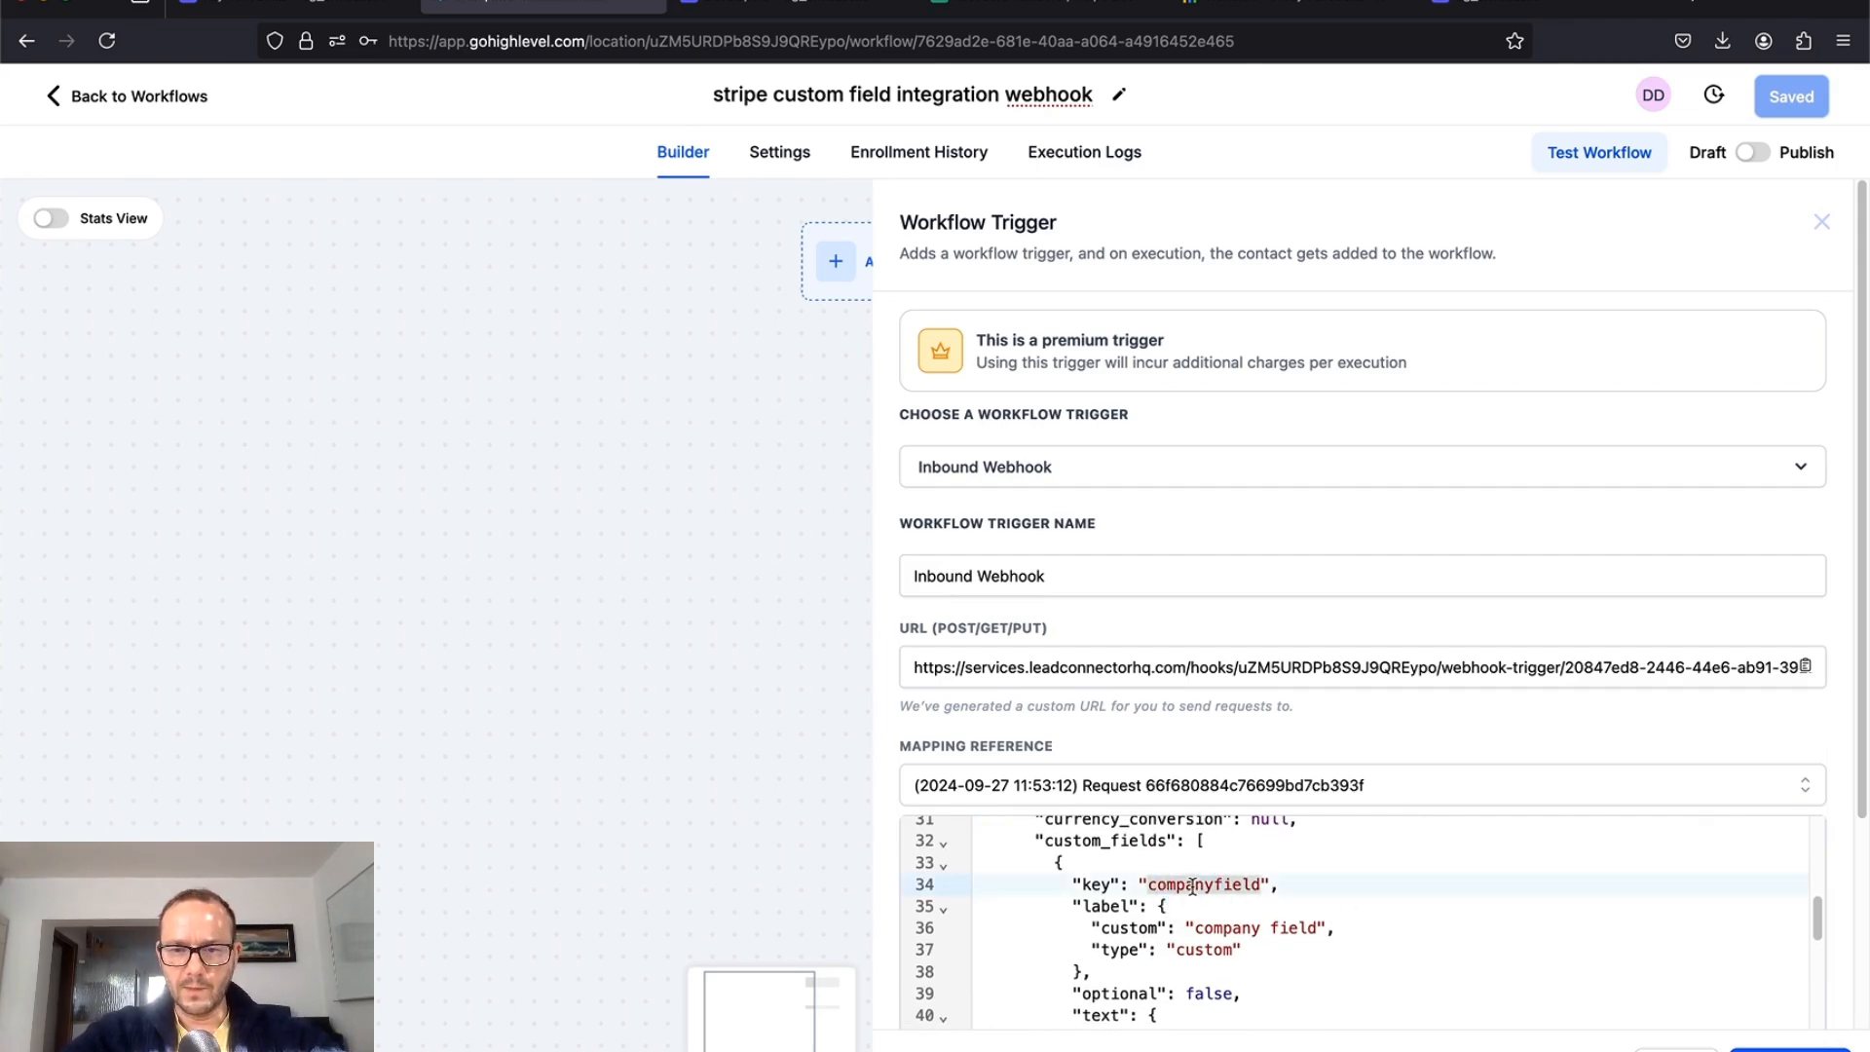
scroll(1199, 889, down, 5)
scroll(1198, 888, down, 2)
double_click(1199, 904)
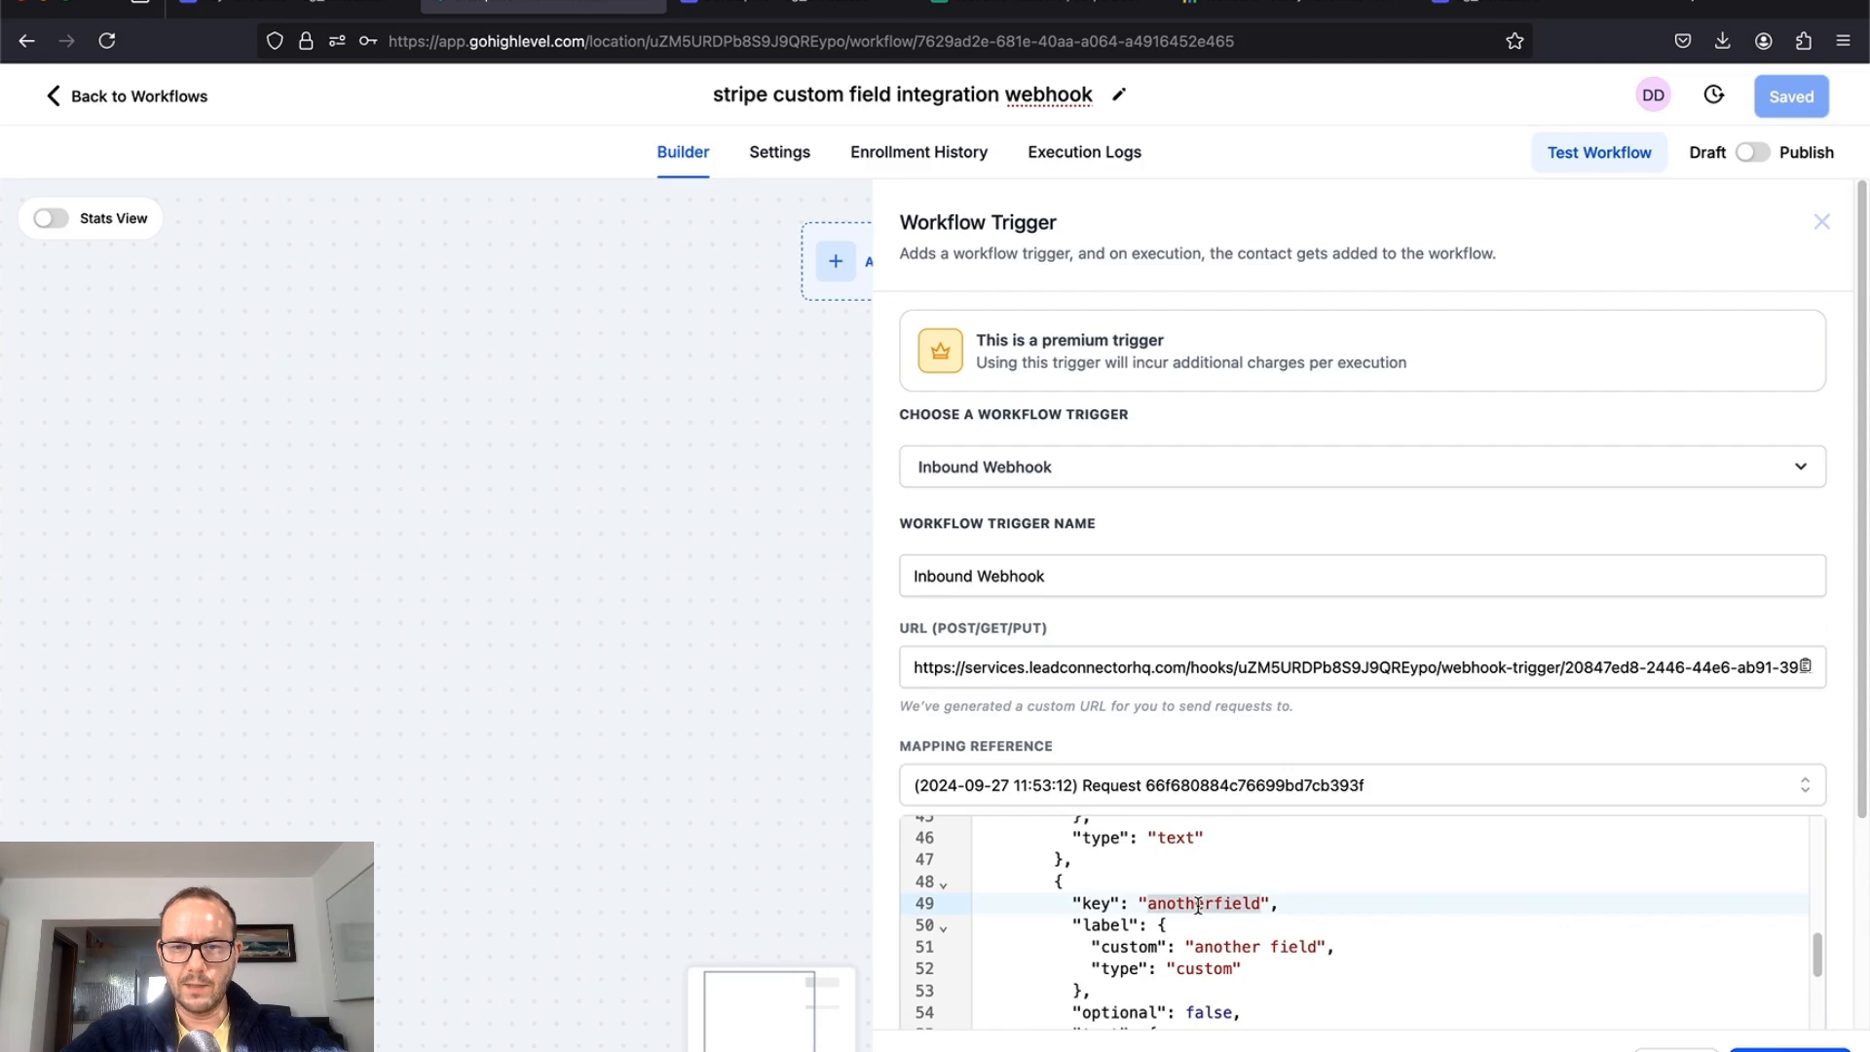
scroll(1198, 906, down, 2)
scroll(1198, 906, down, 3)
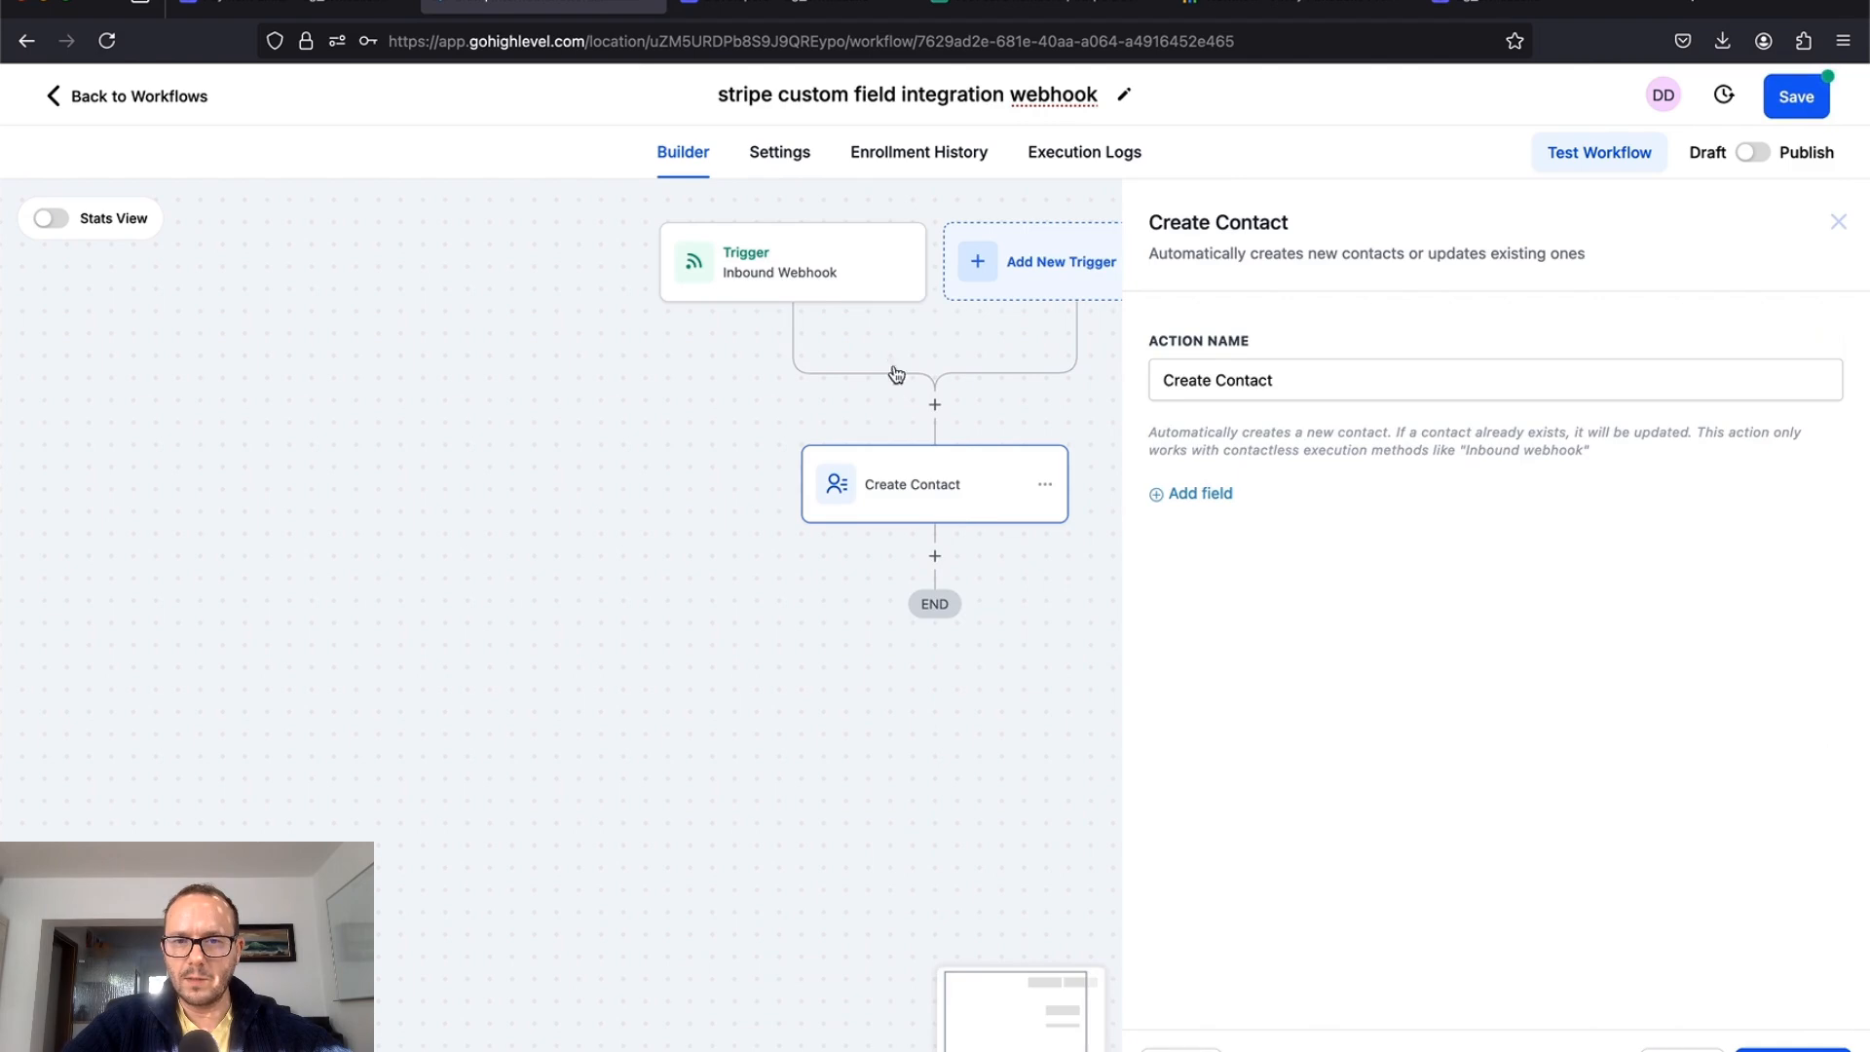
Step: Add a City field to Create Contact and browse the Inbound Webhook trigger's values
click(1213, 505)
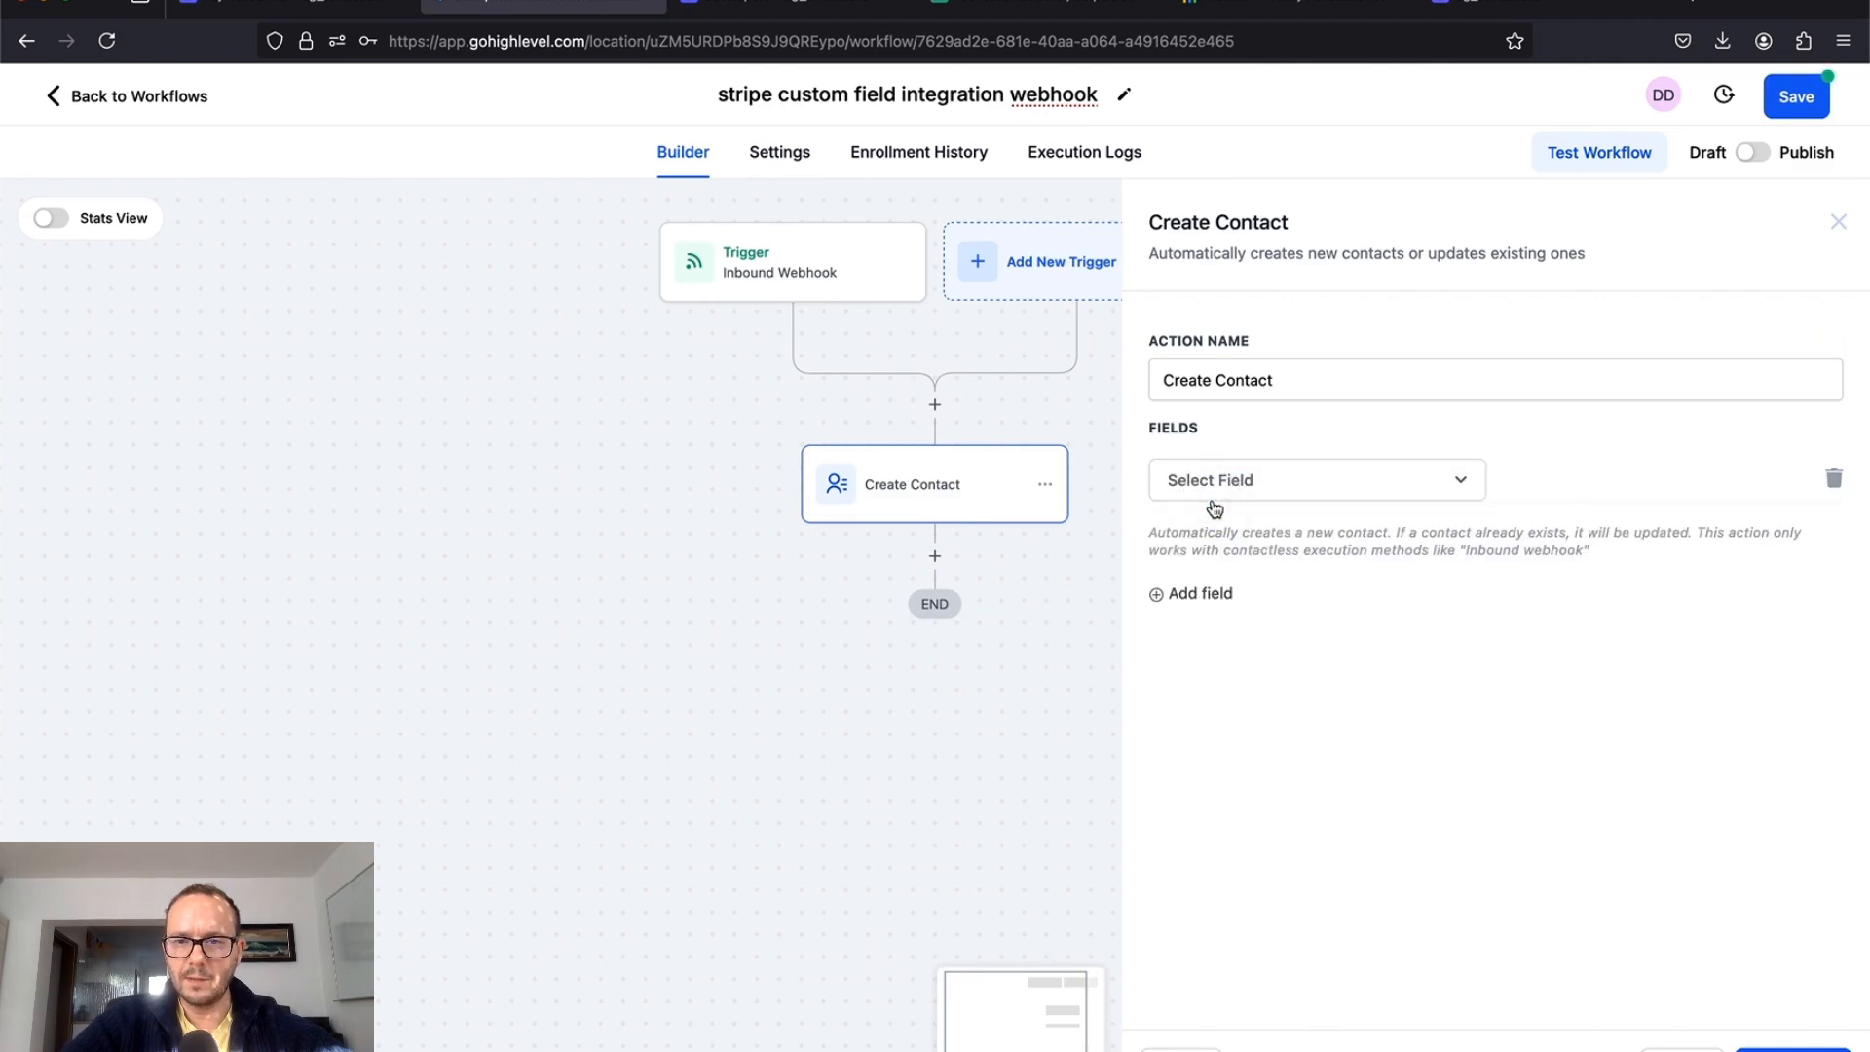
click(1256, 479)
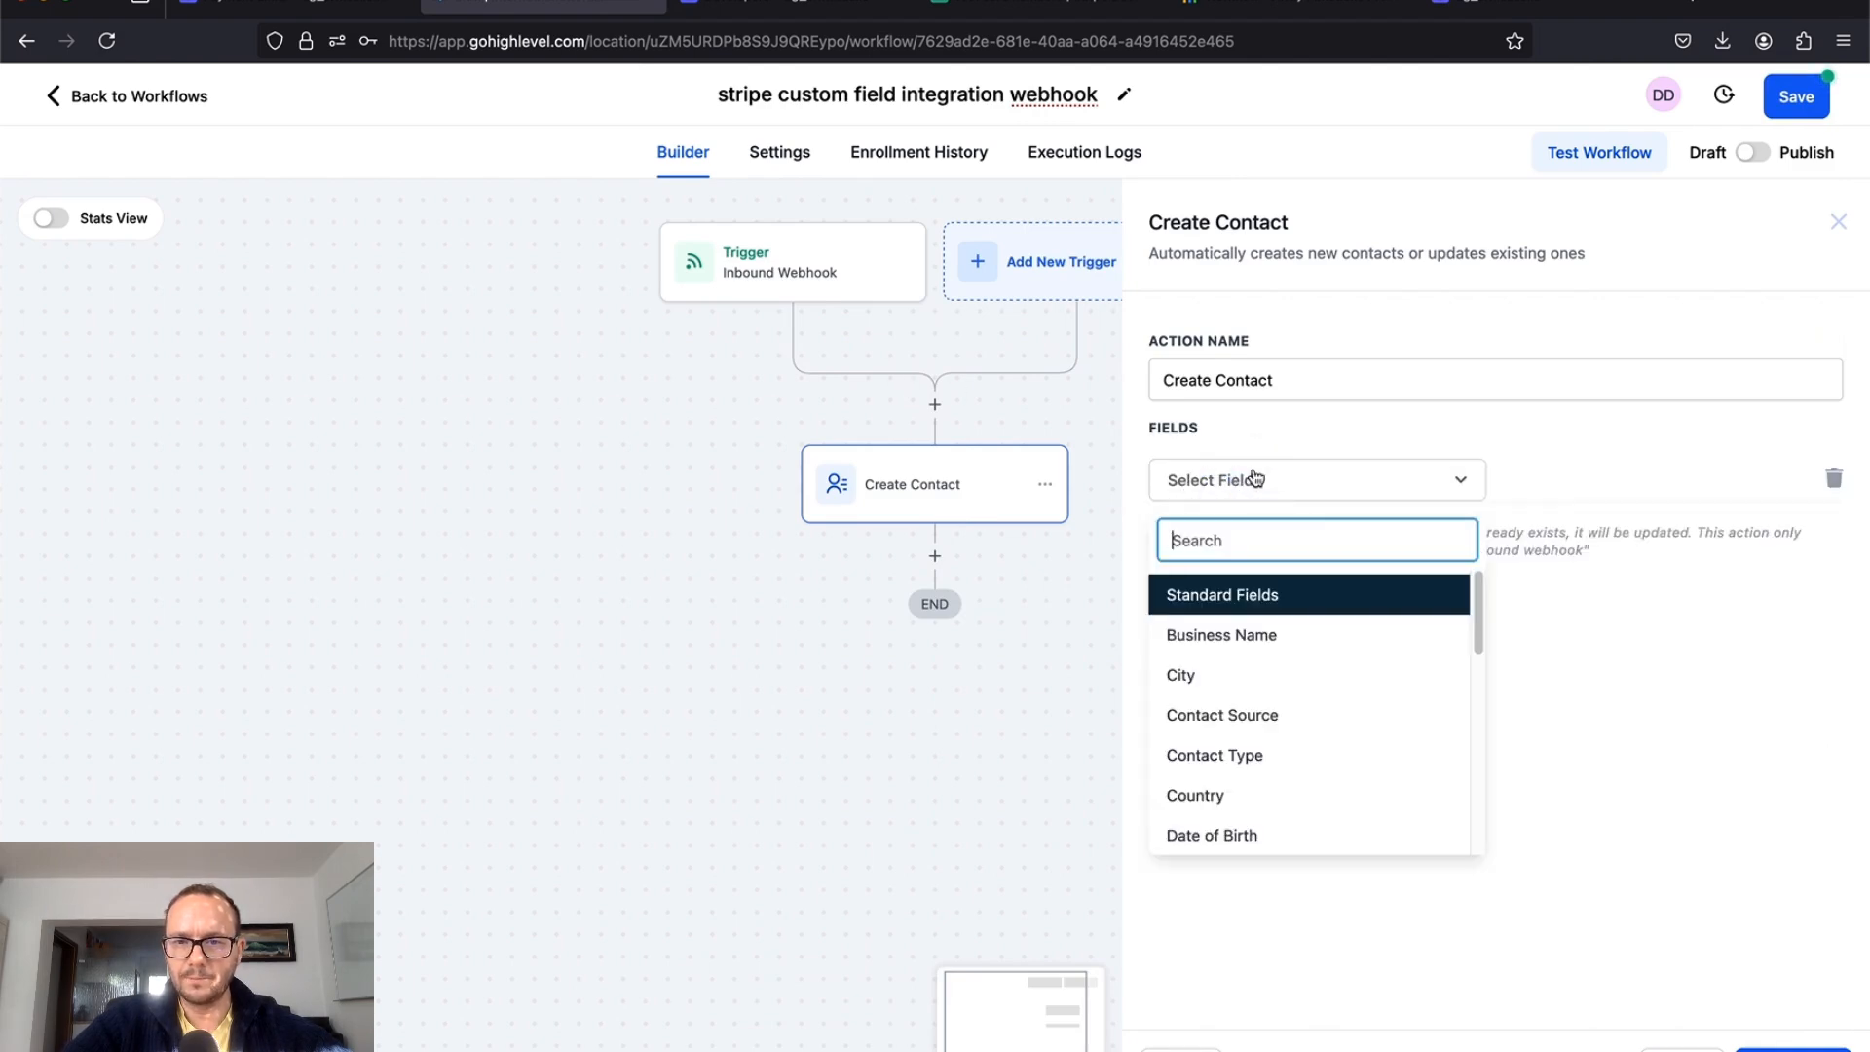
click(1266, 675)
click(1749, 479)
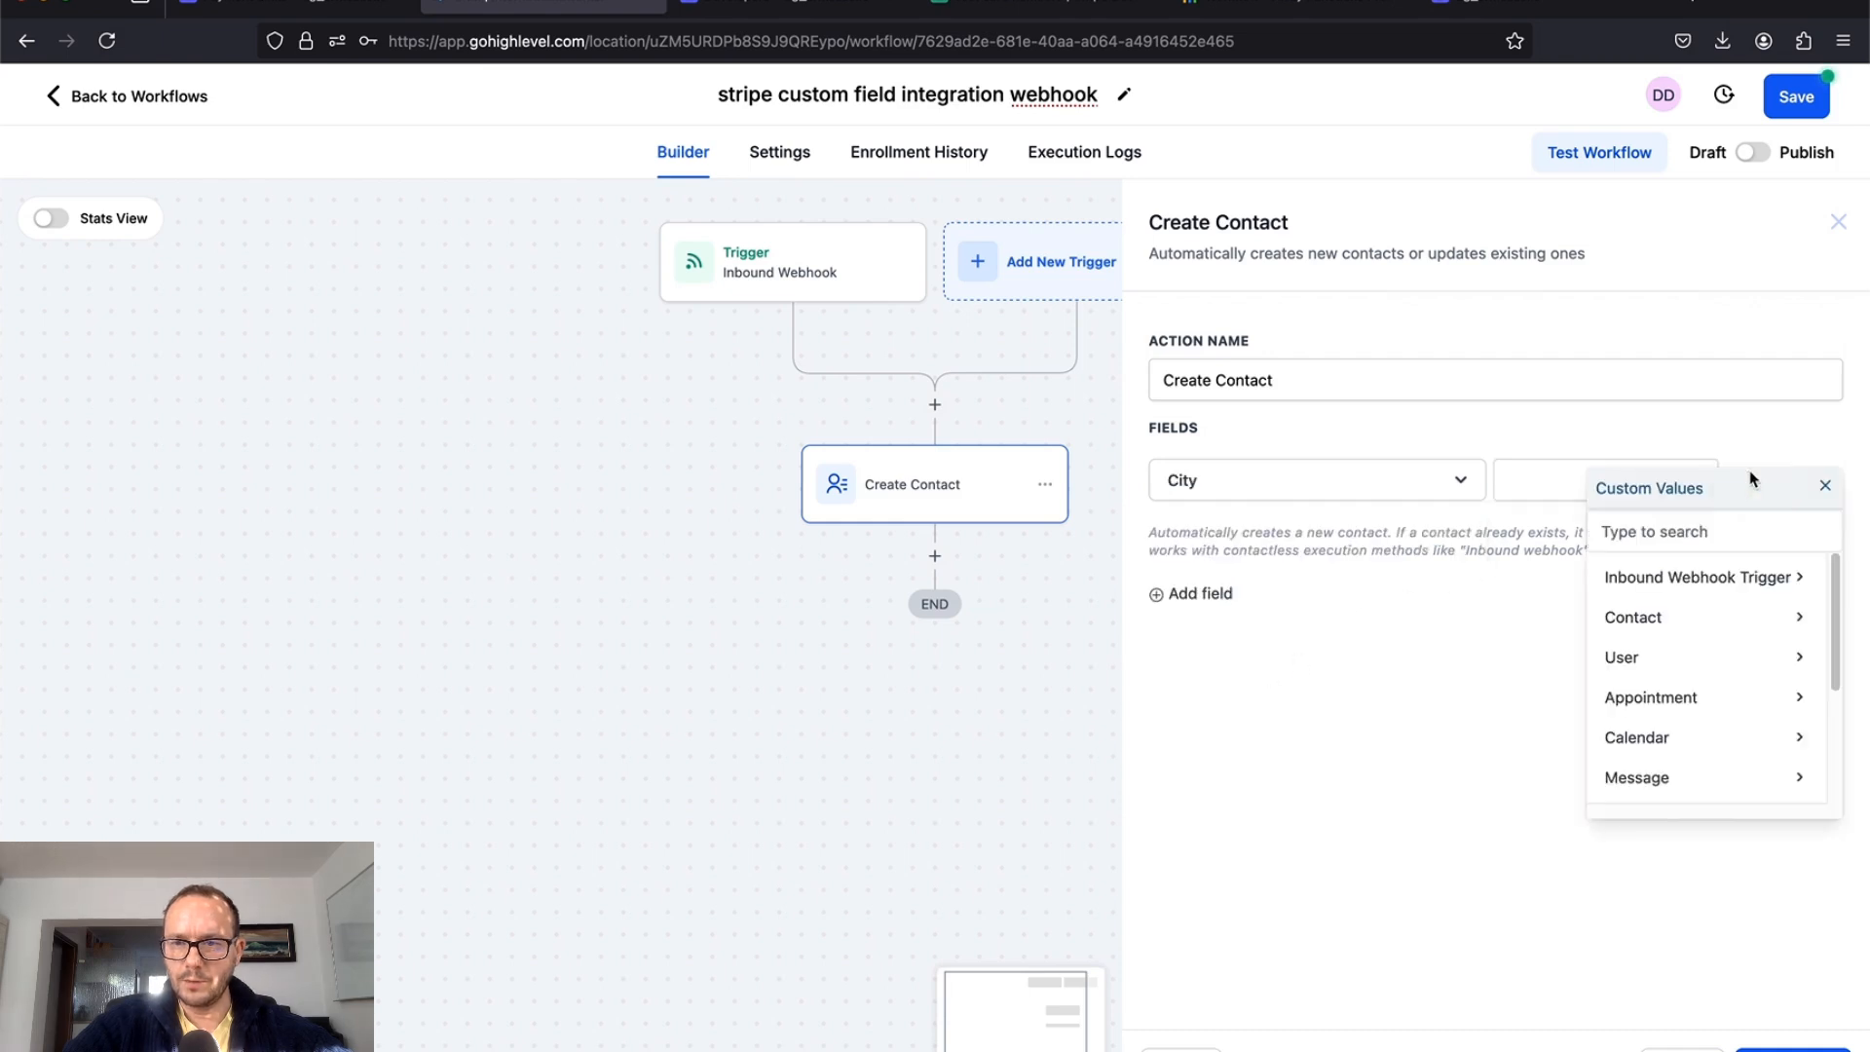
click(1695, 573)
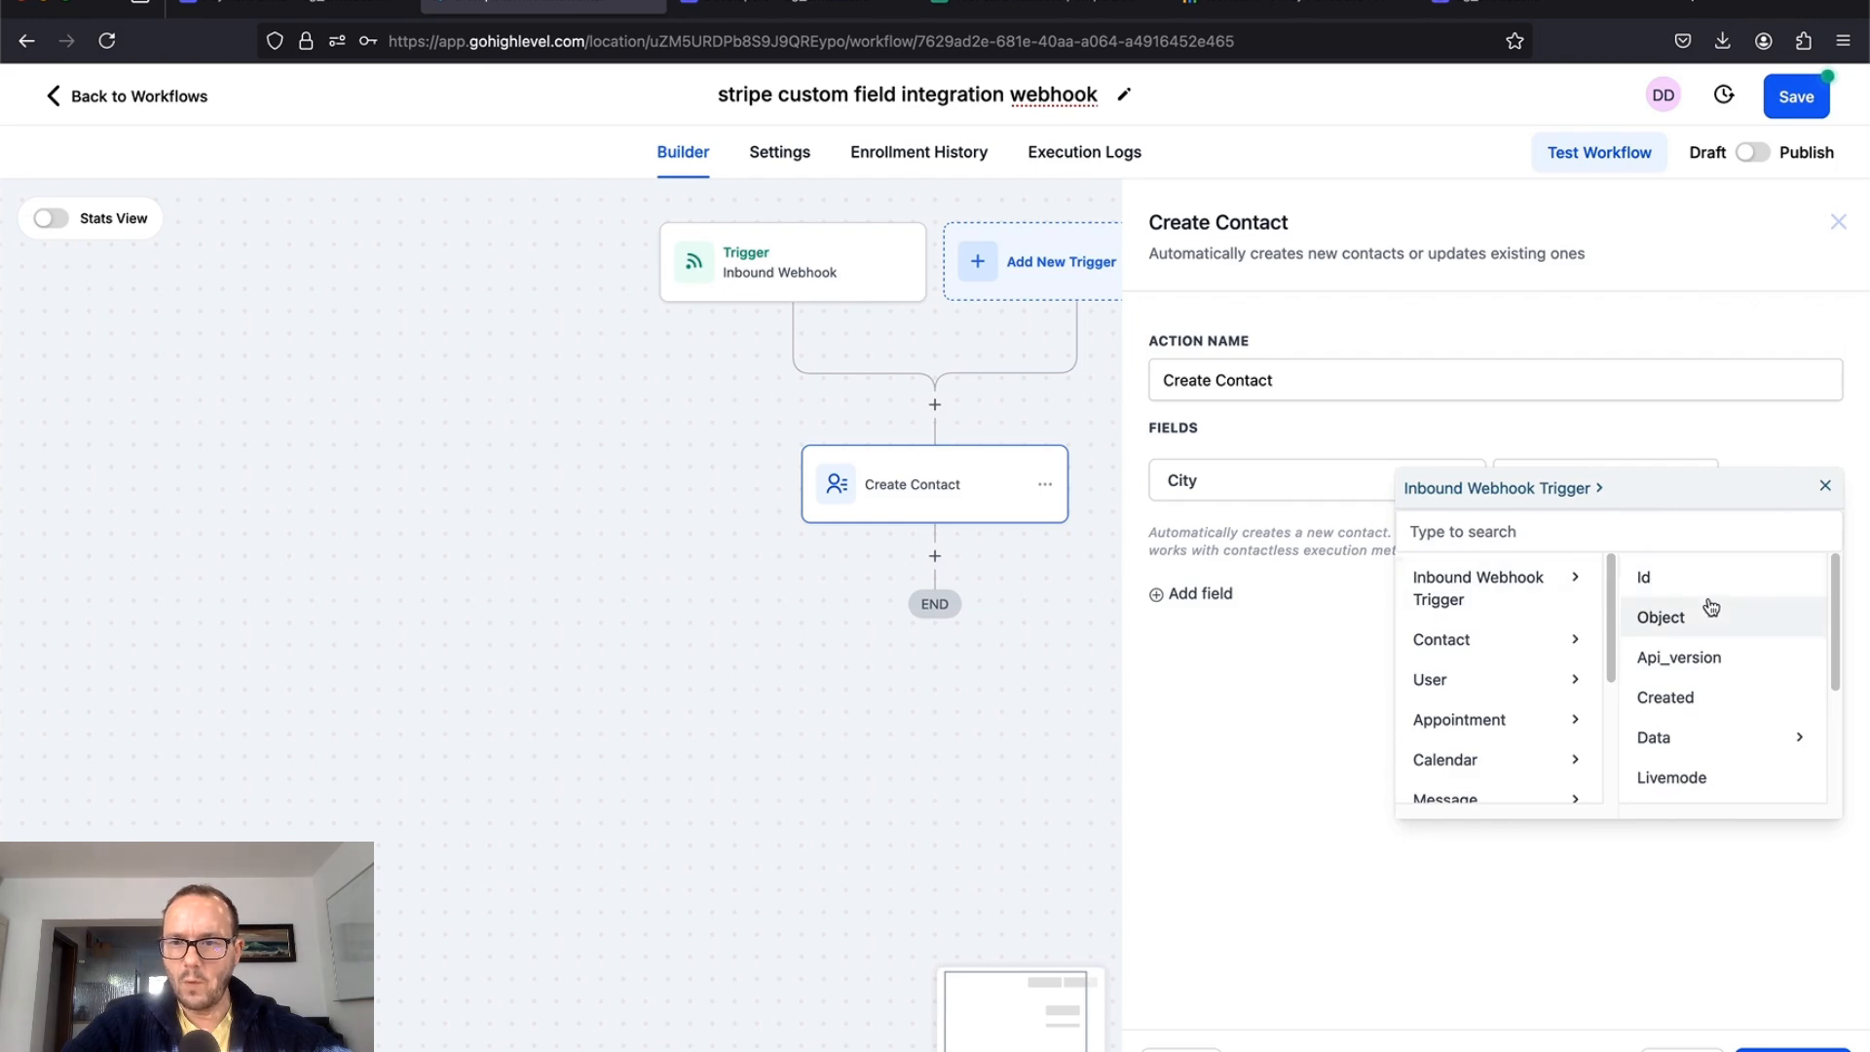
scroll(1695, 614, down, 1)
Step: Map City to Data > Object > Customer_details > Address > City
click(1676, 698)
click(1733, 576)
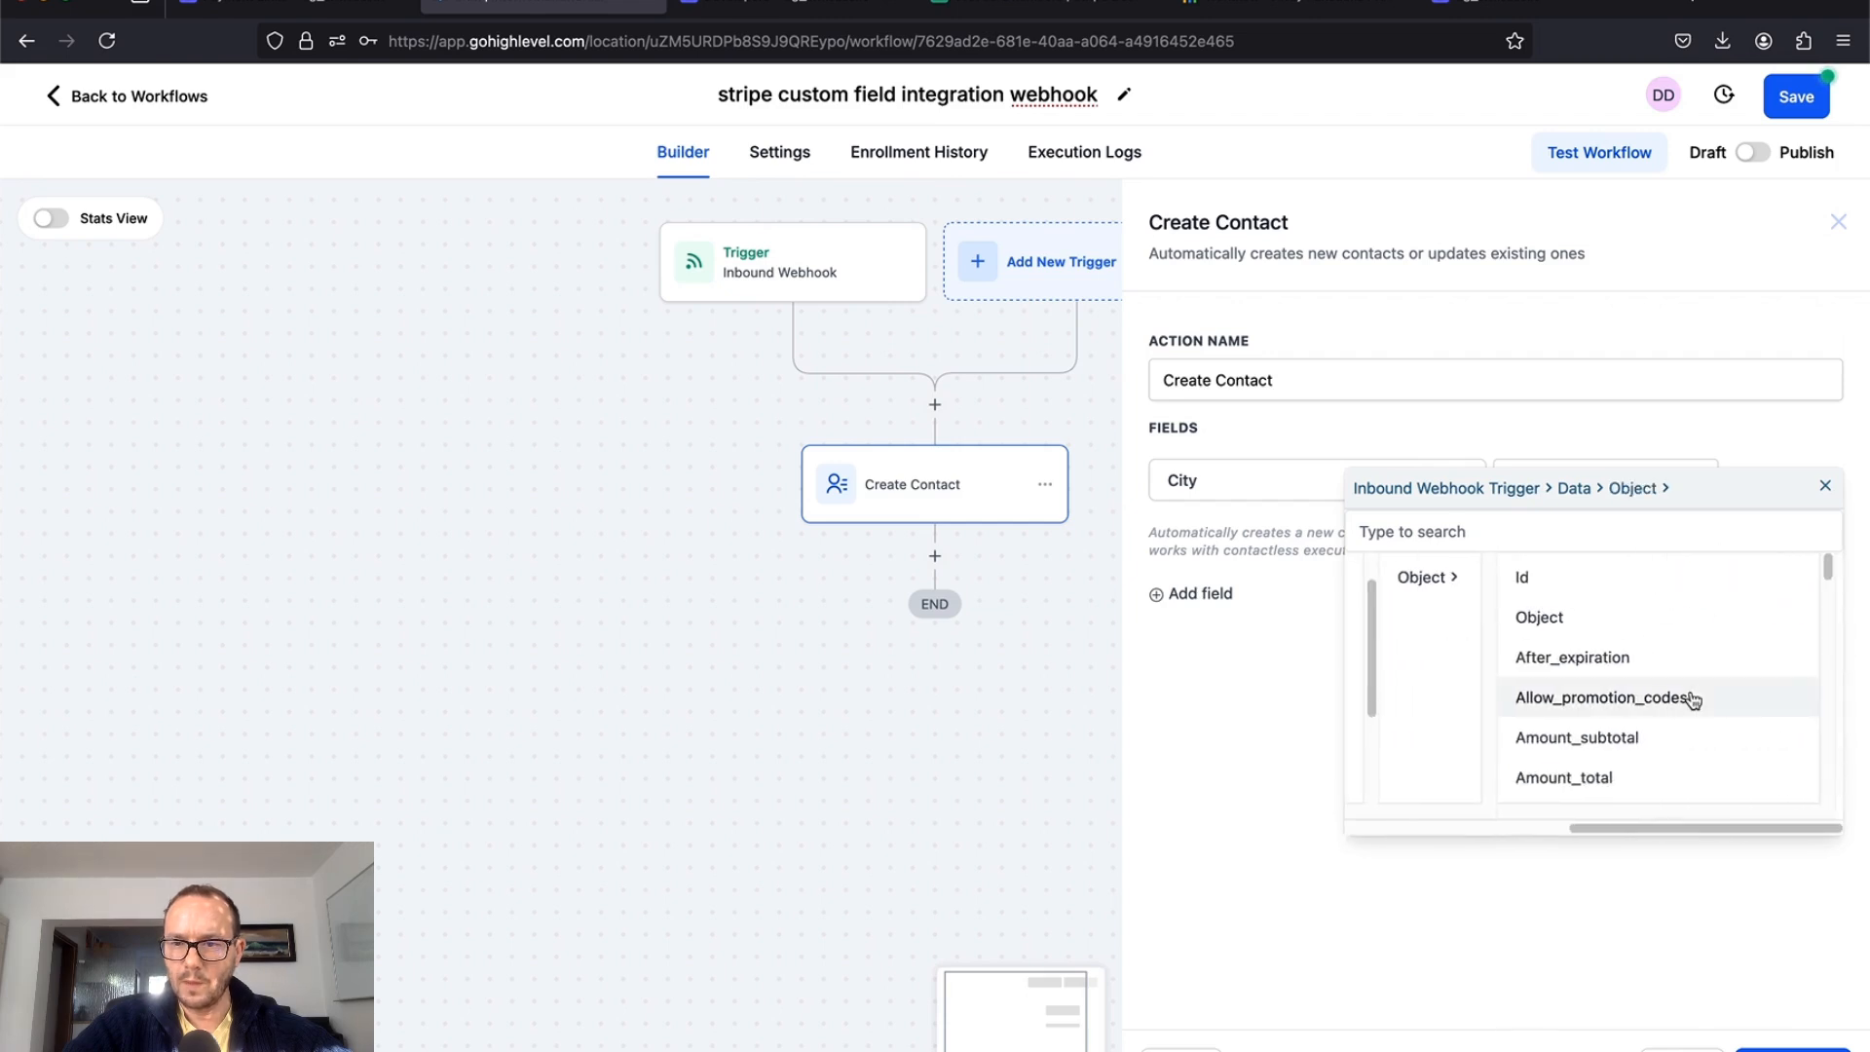
scroll(1590, 742, down, 4)
scroll(1592, 745, down, 5)
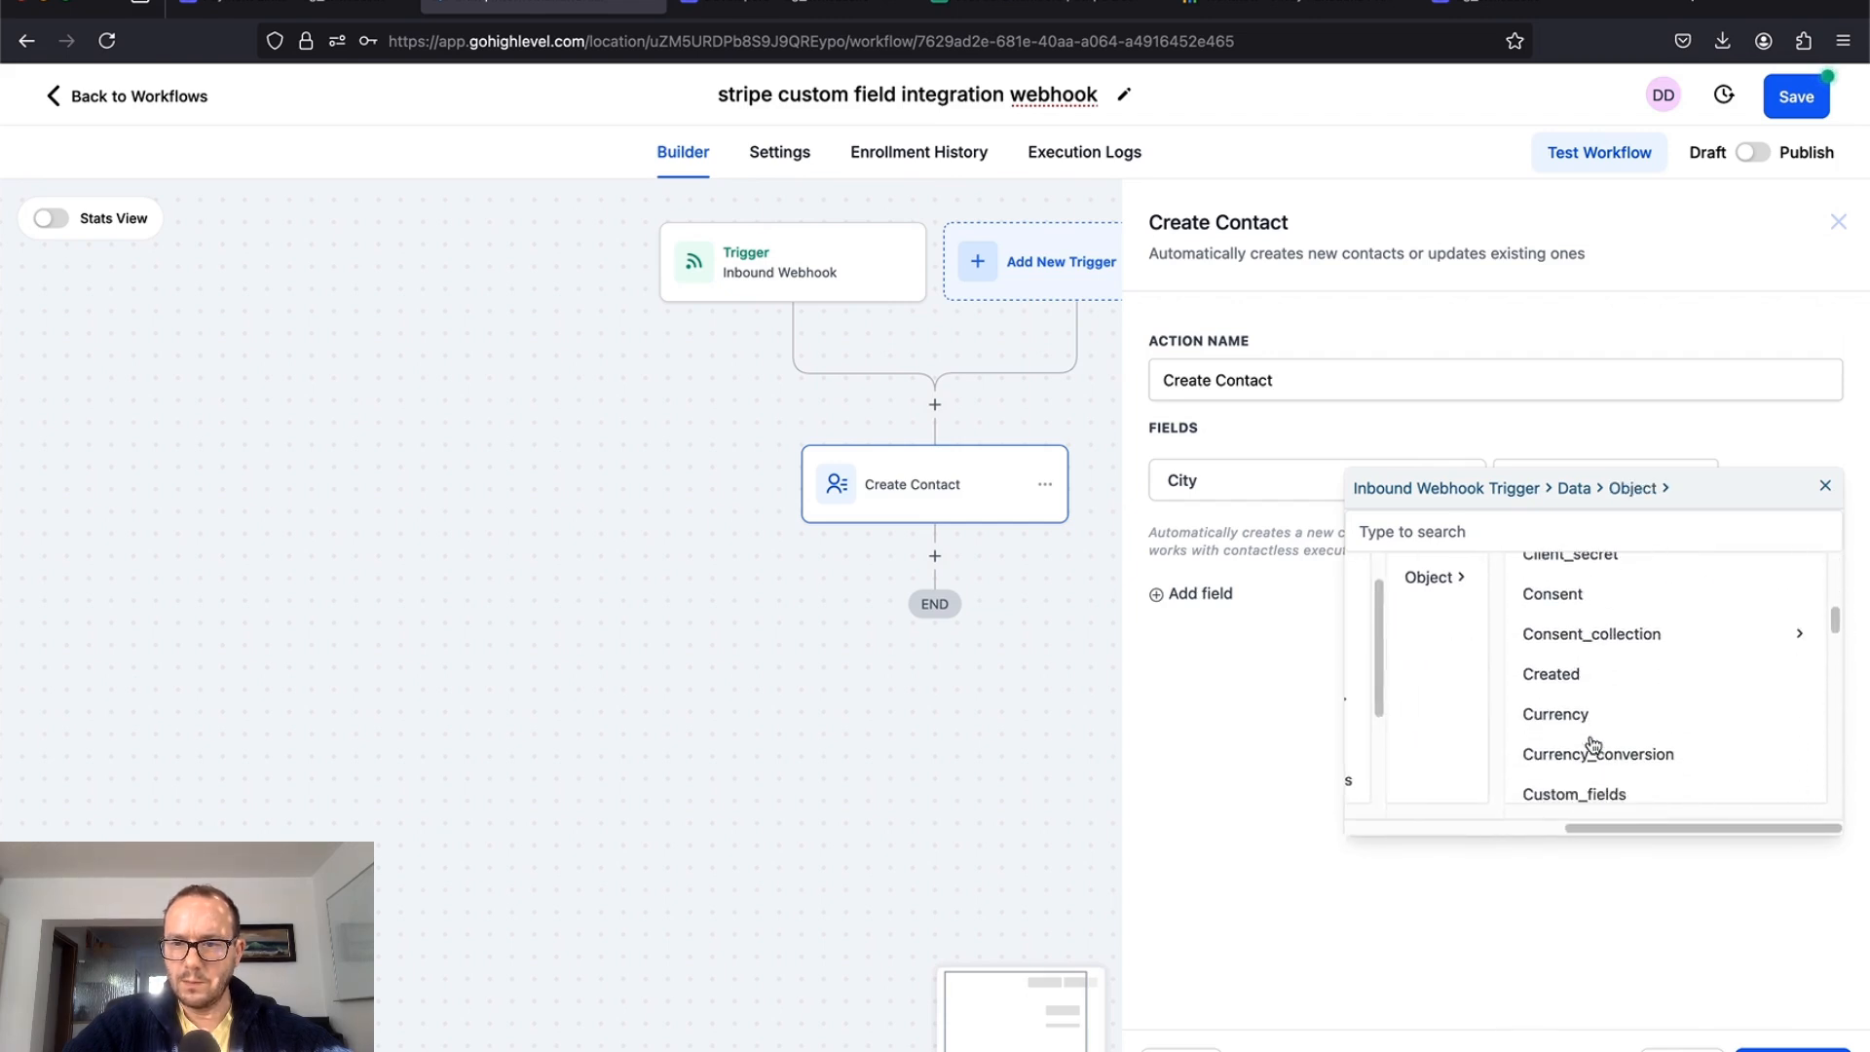
click(1593, 738)
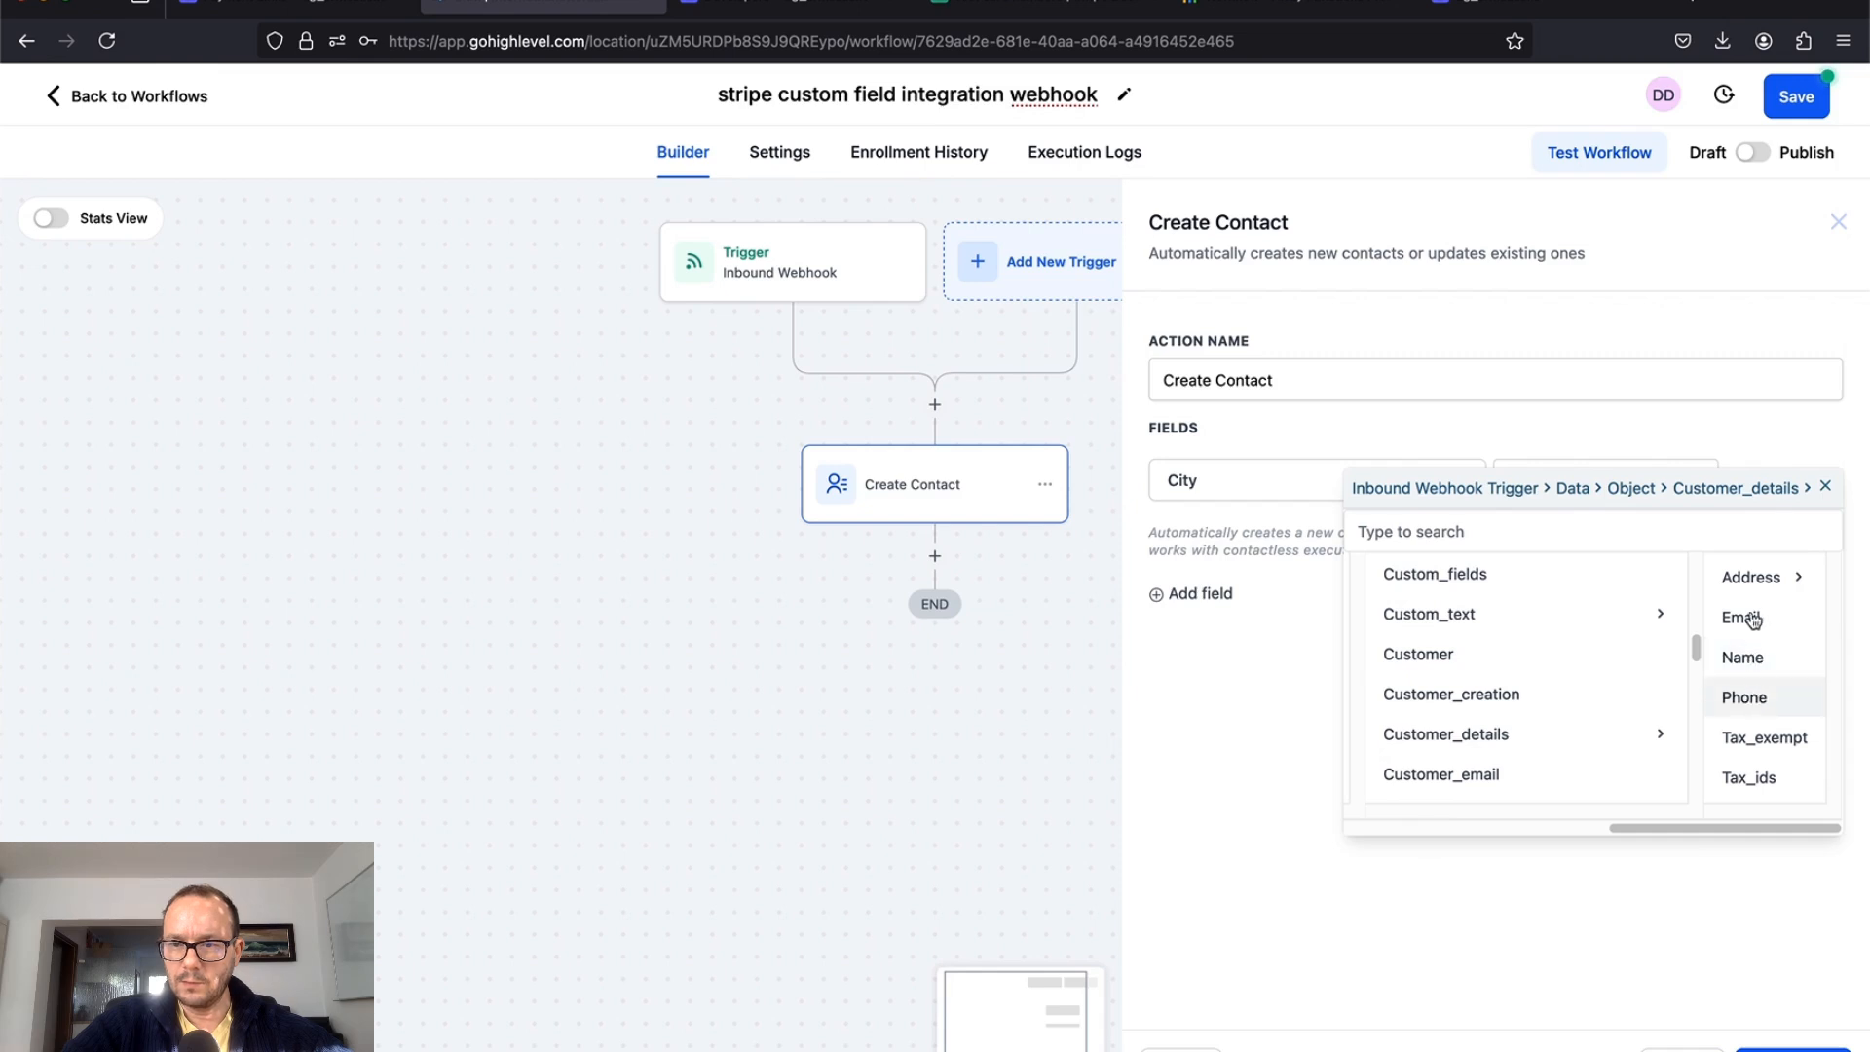
click(1749, 577)
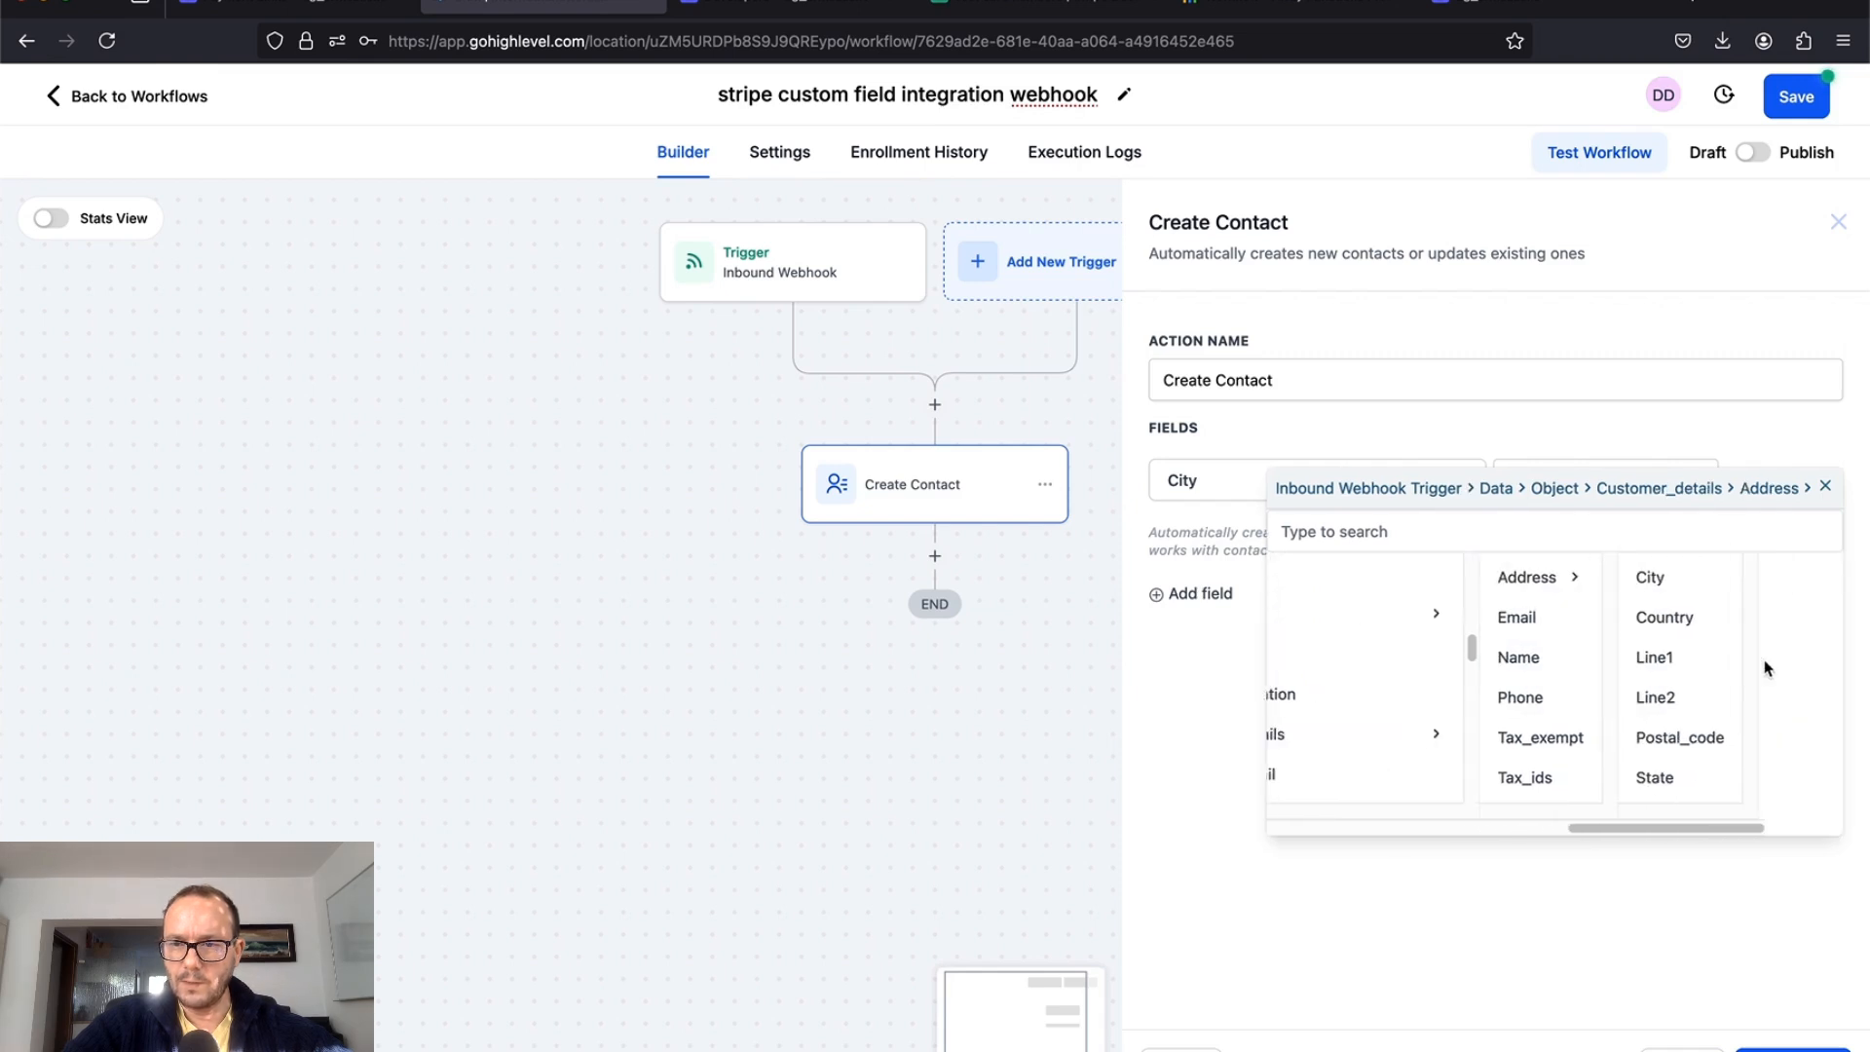
click(1663, 575)
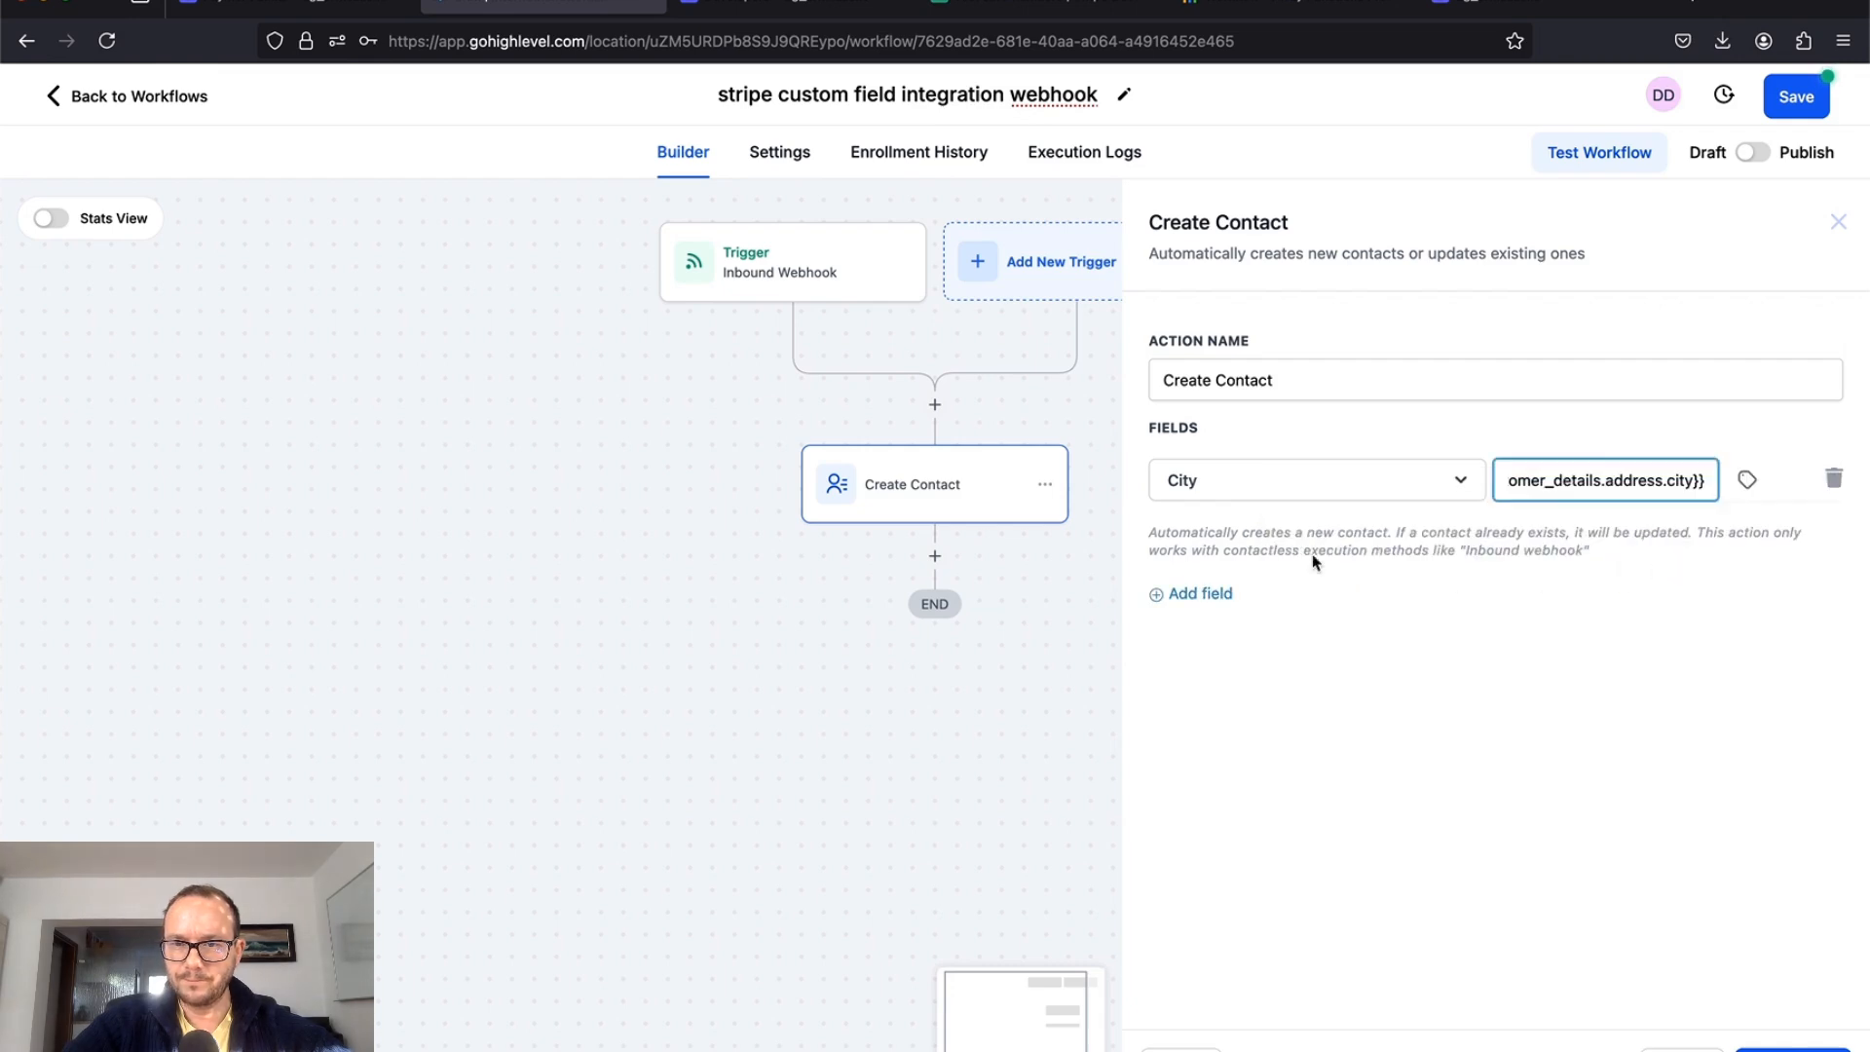
click(1226, 594)
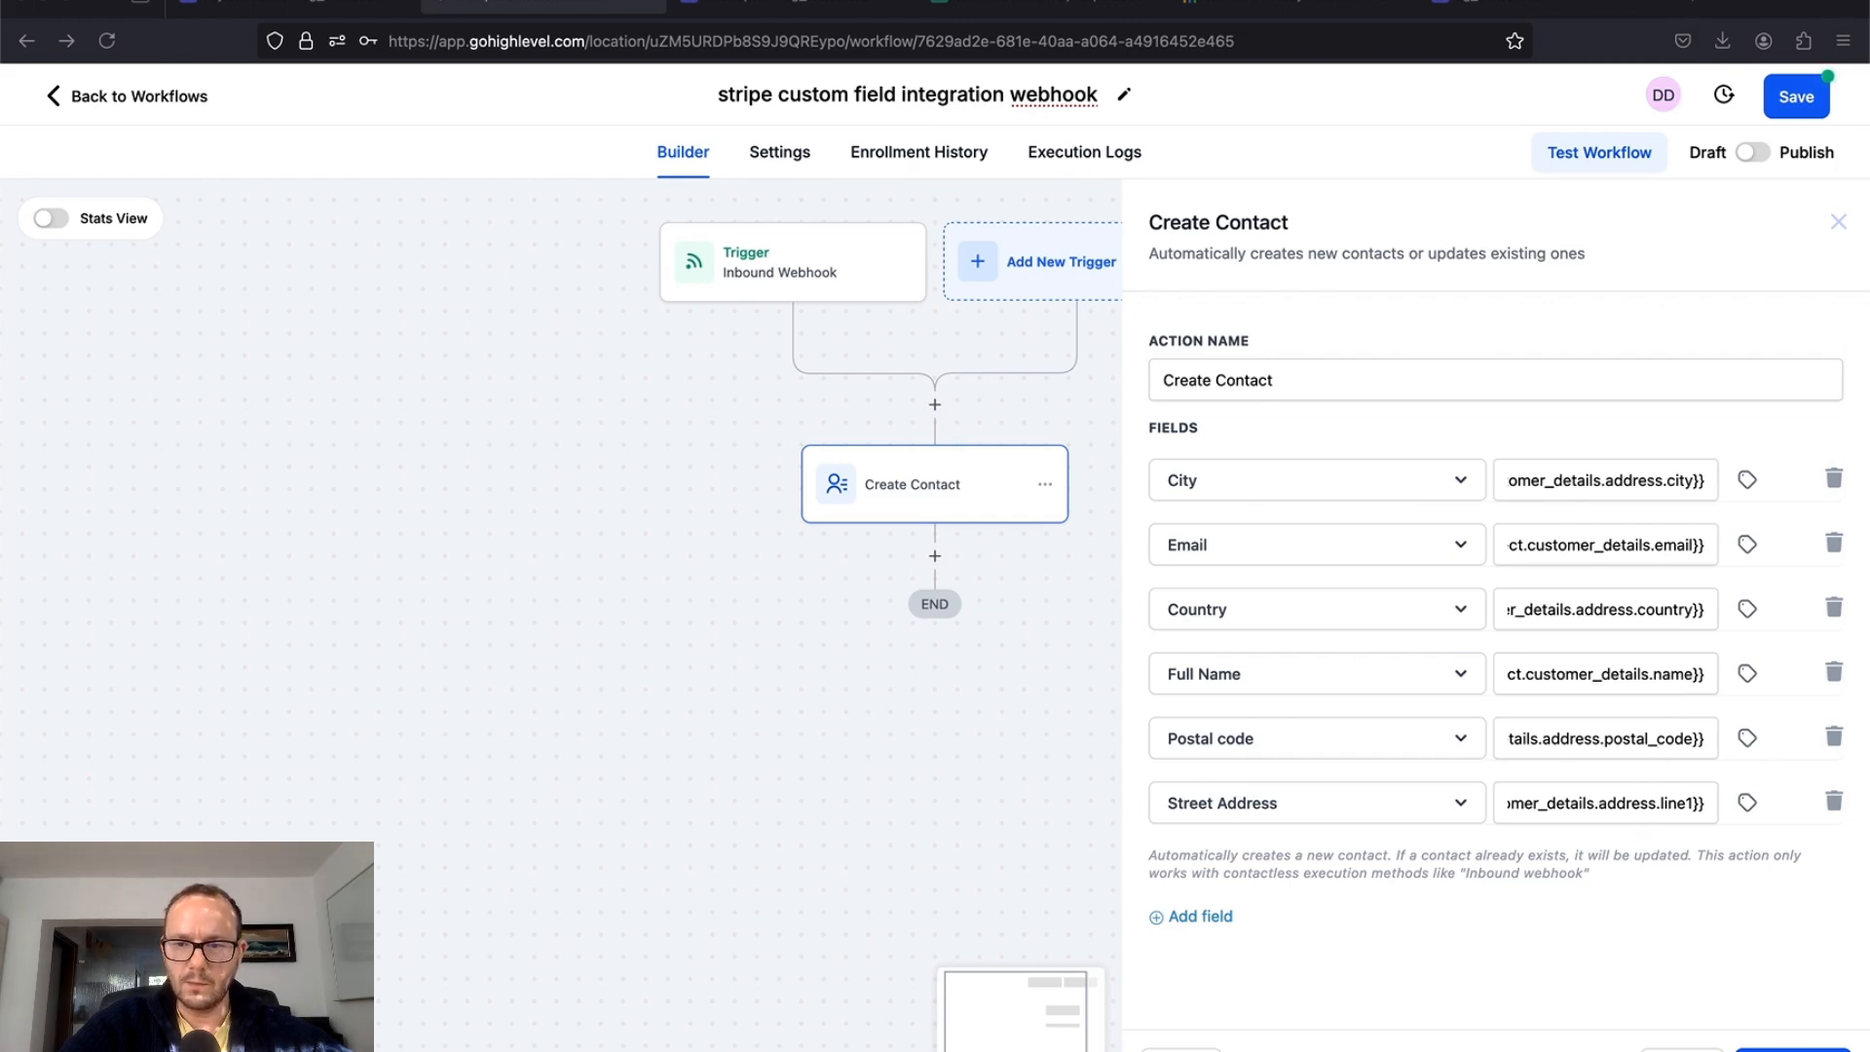
Step: Confirm the Street Address mapping, save Create Contact, and open the Actions picker above it
click(1703, 803)
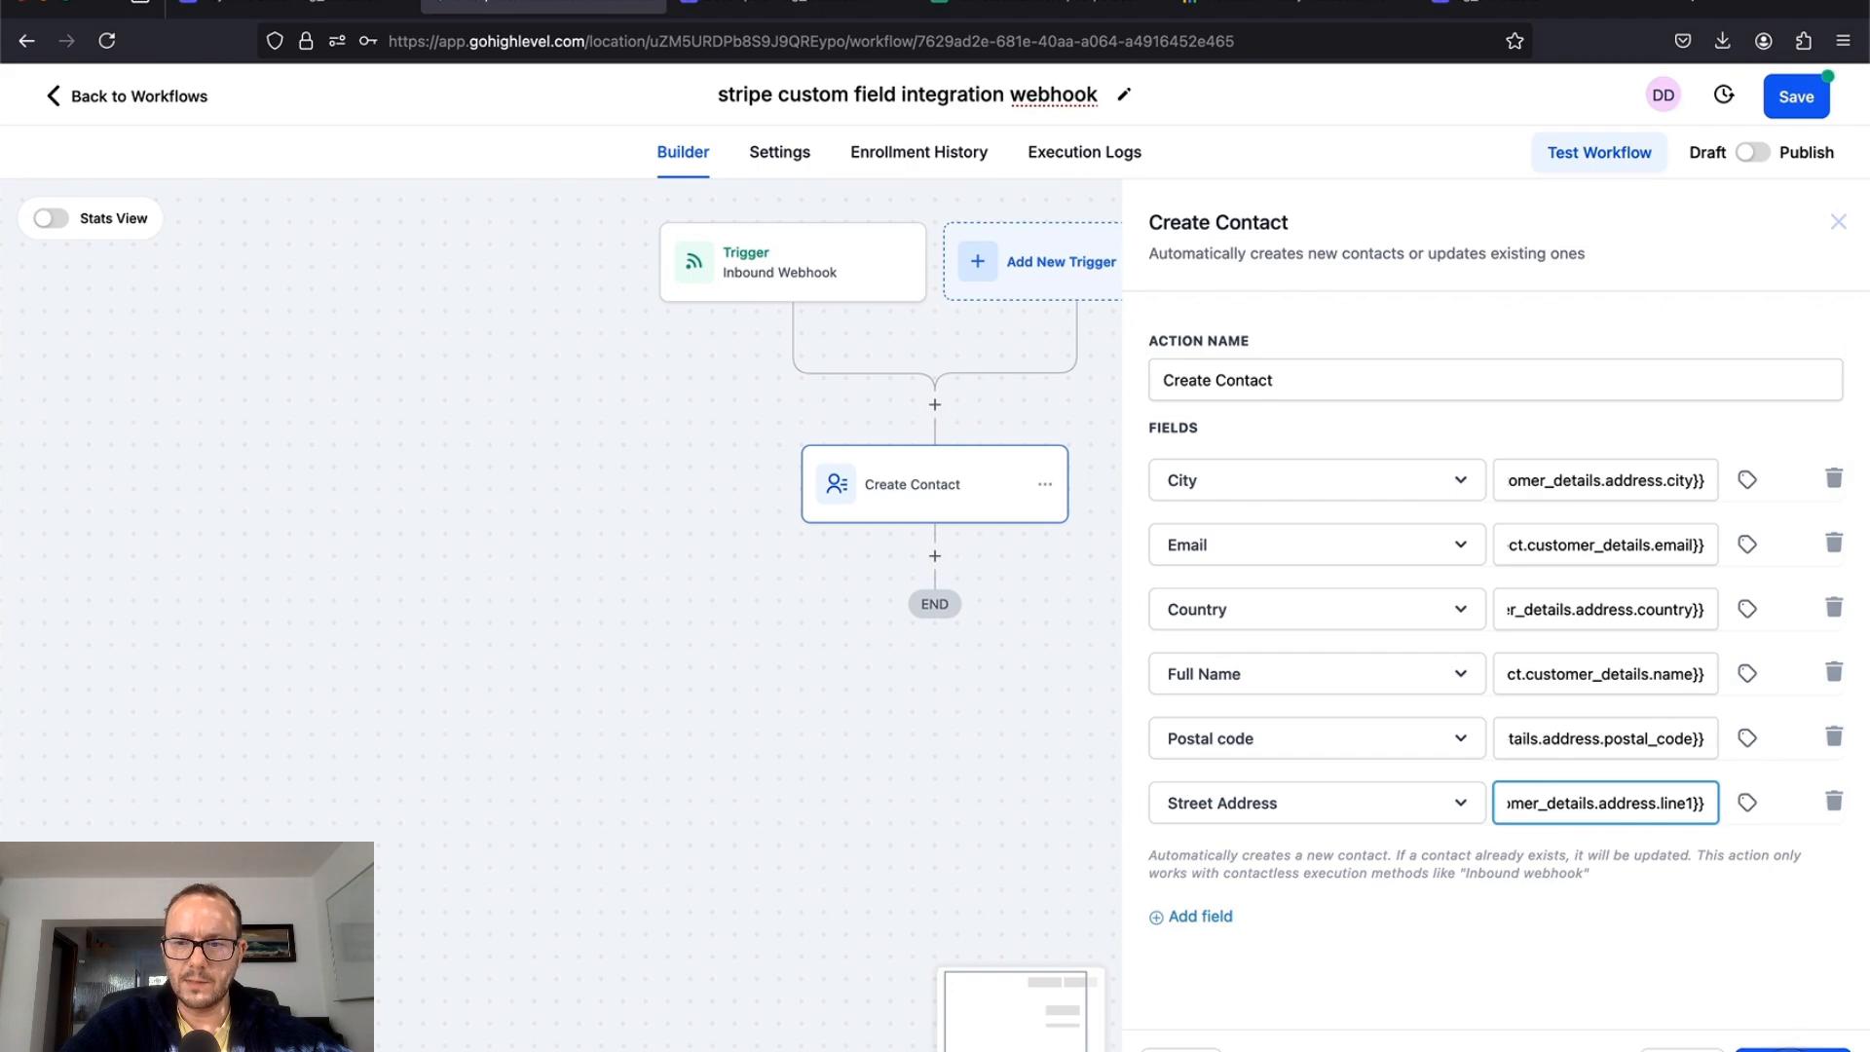
click(1793, 1050)
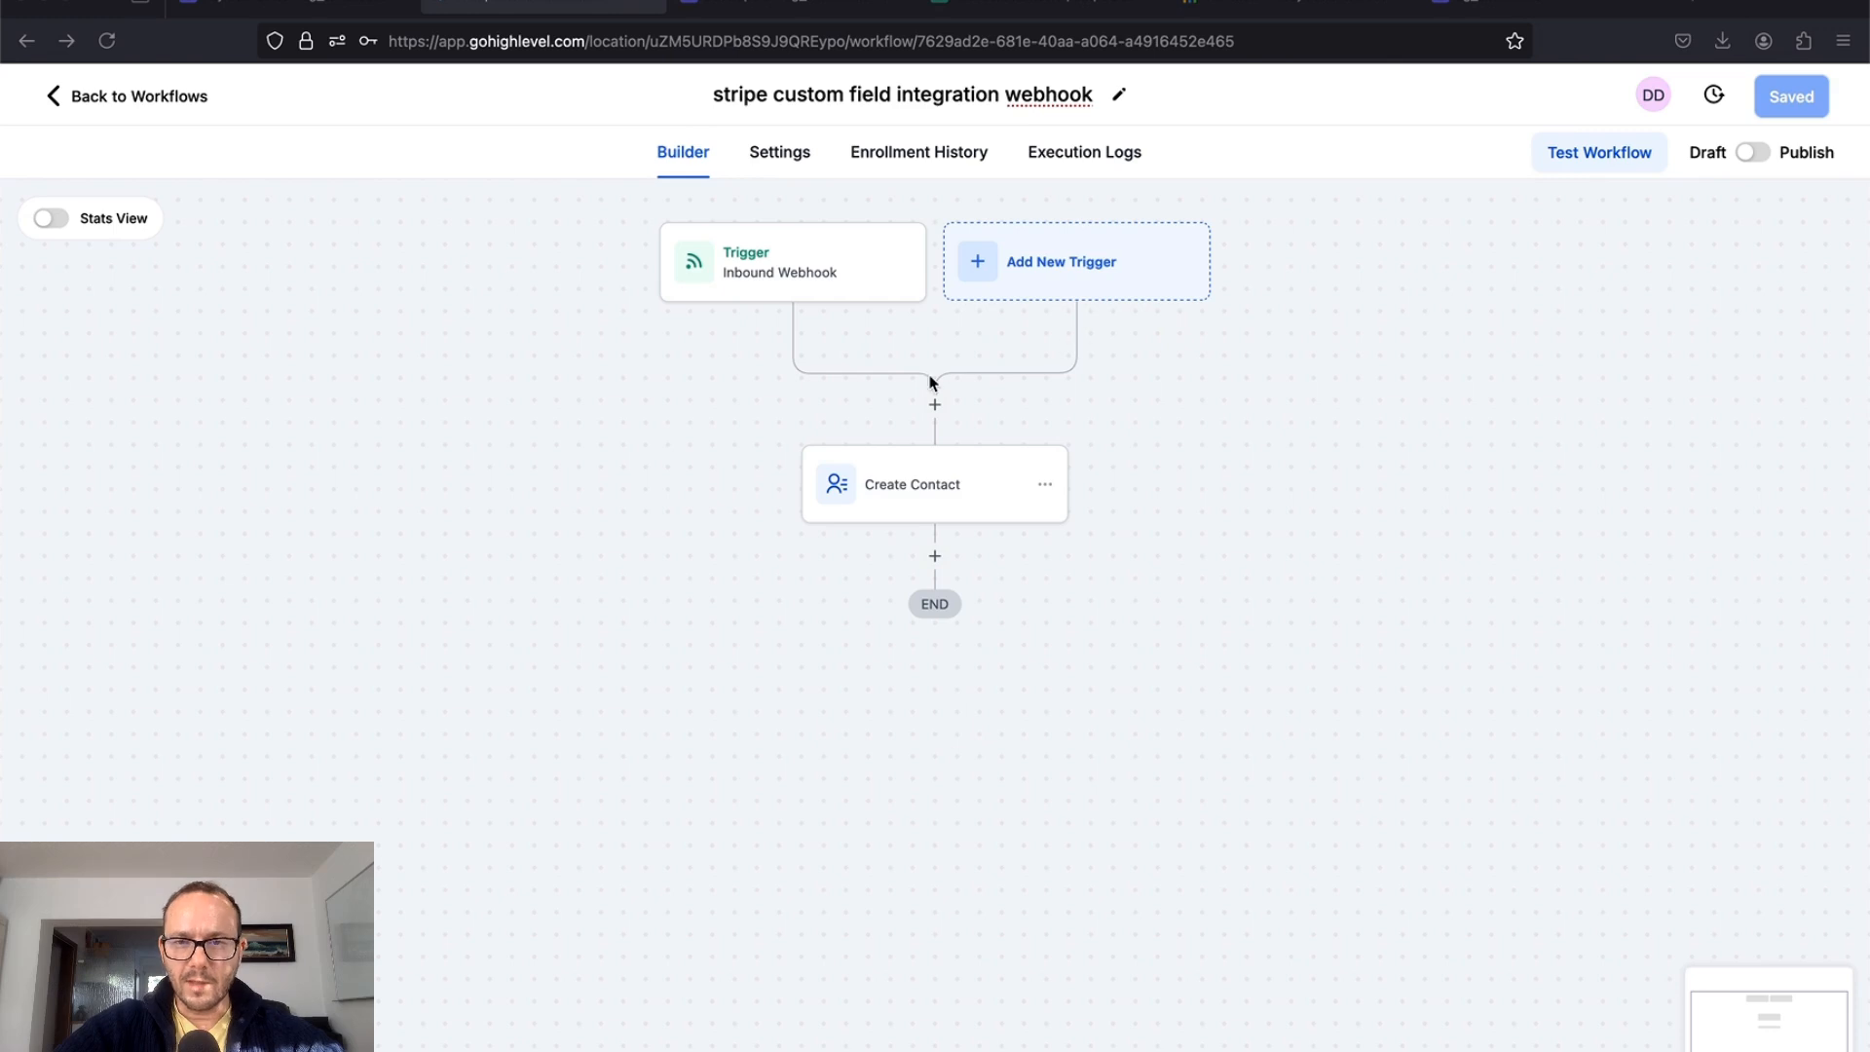
click(936, 406)
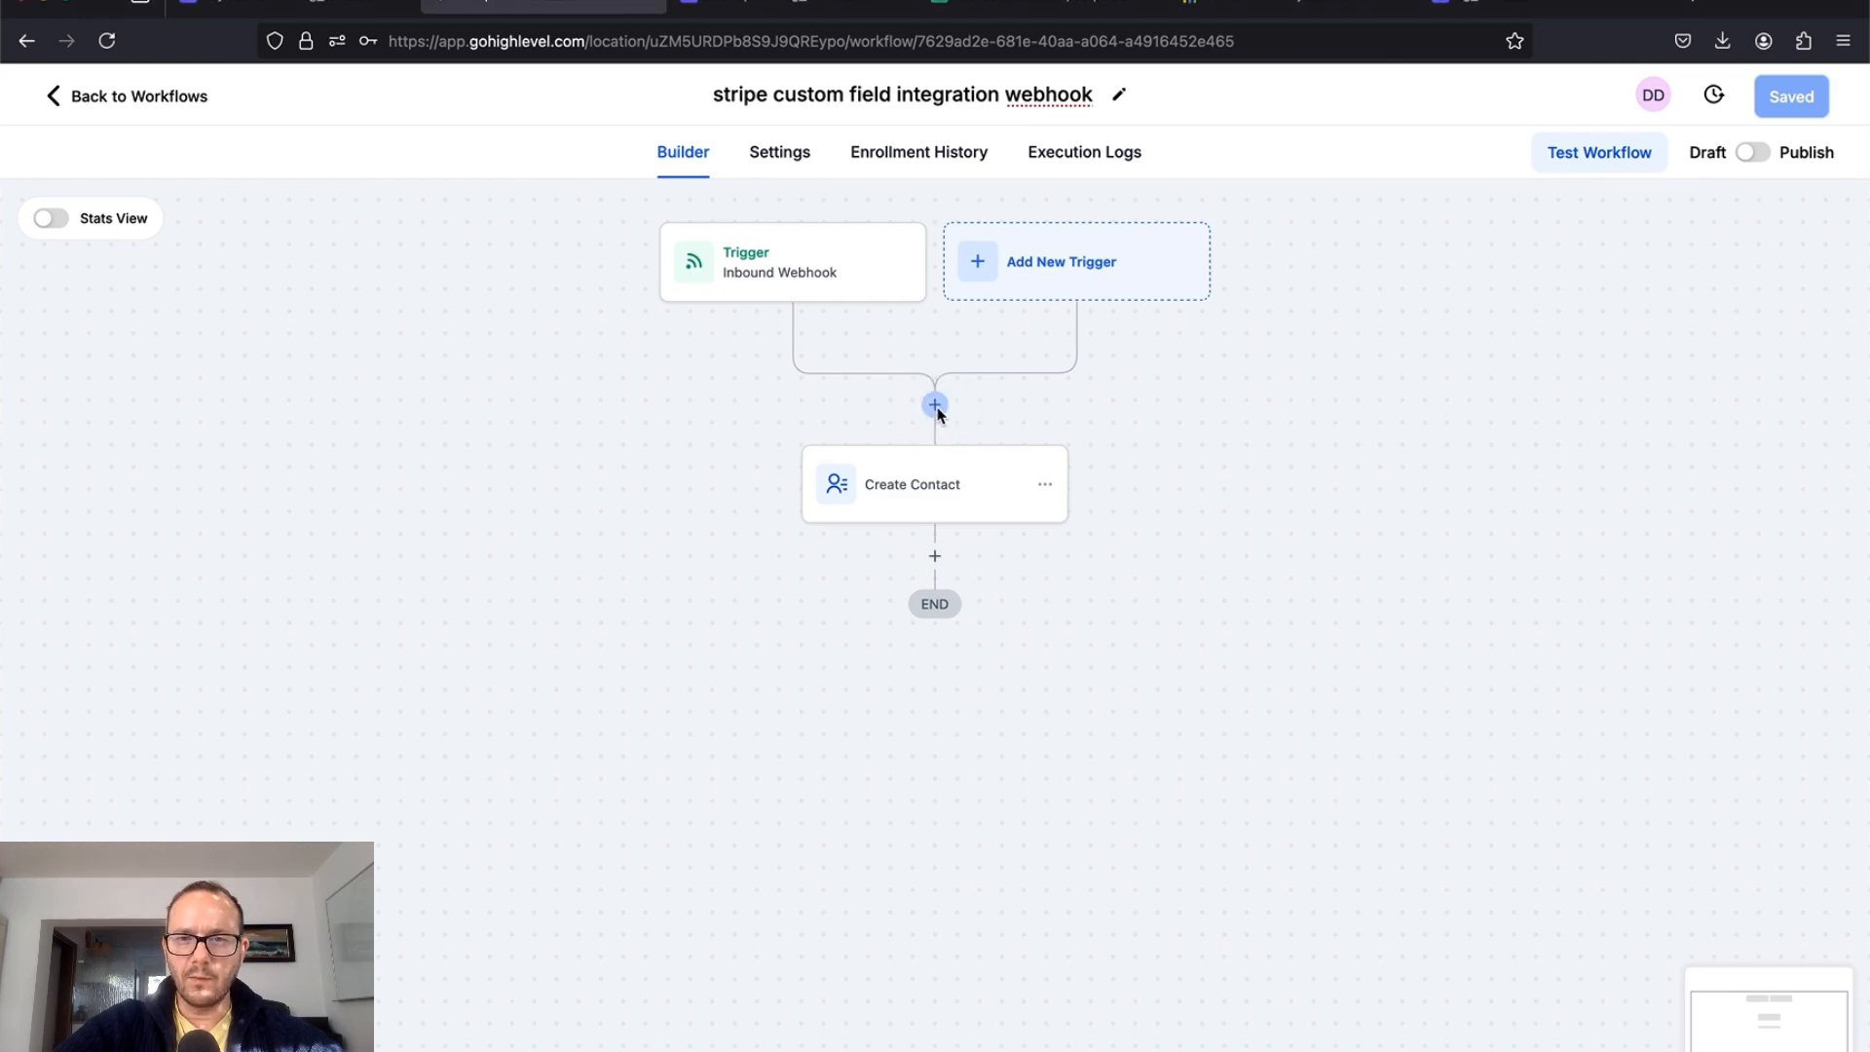
click(936, 407)
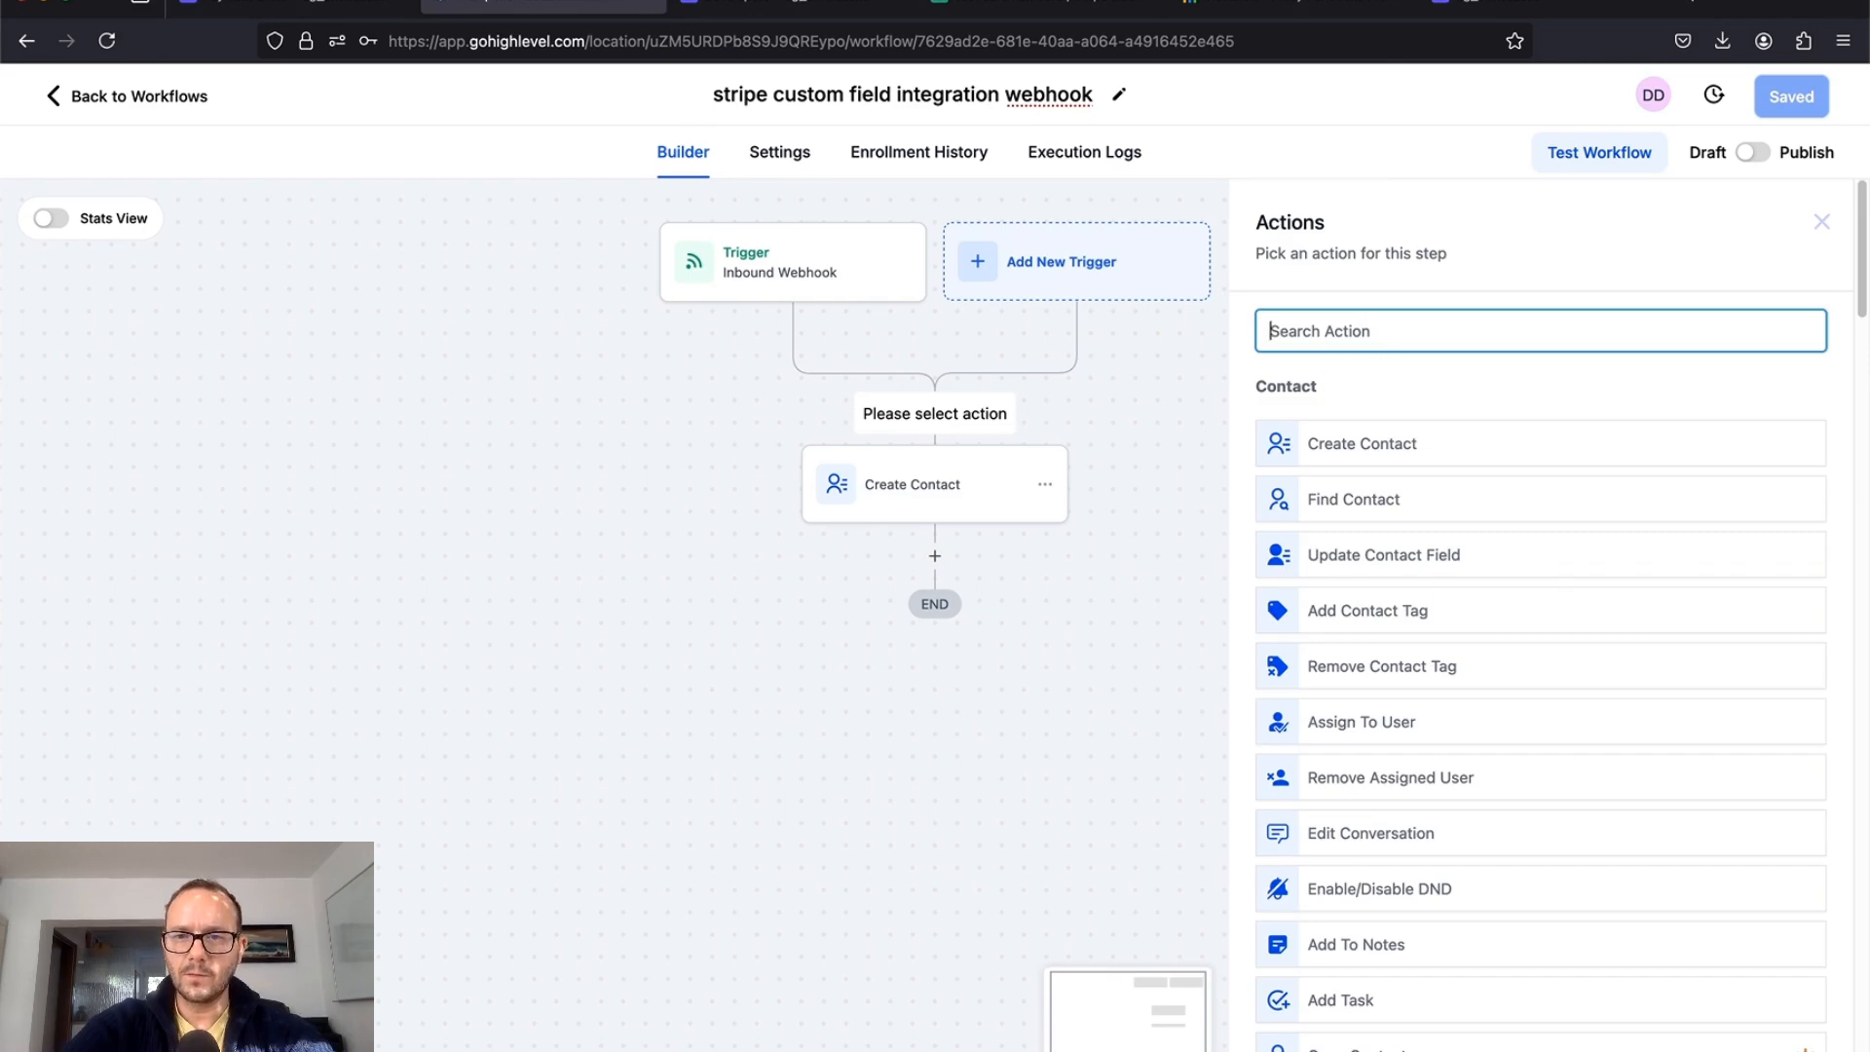
Step: Add an Array Functions step before Create Contact with Find as its action type
text(arra)
click(1405, 439)
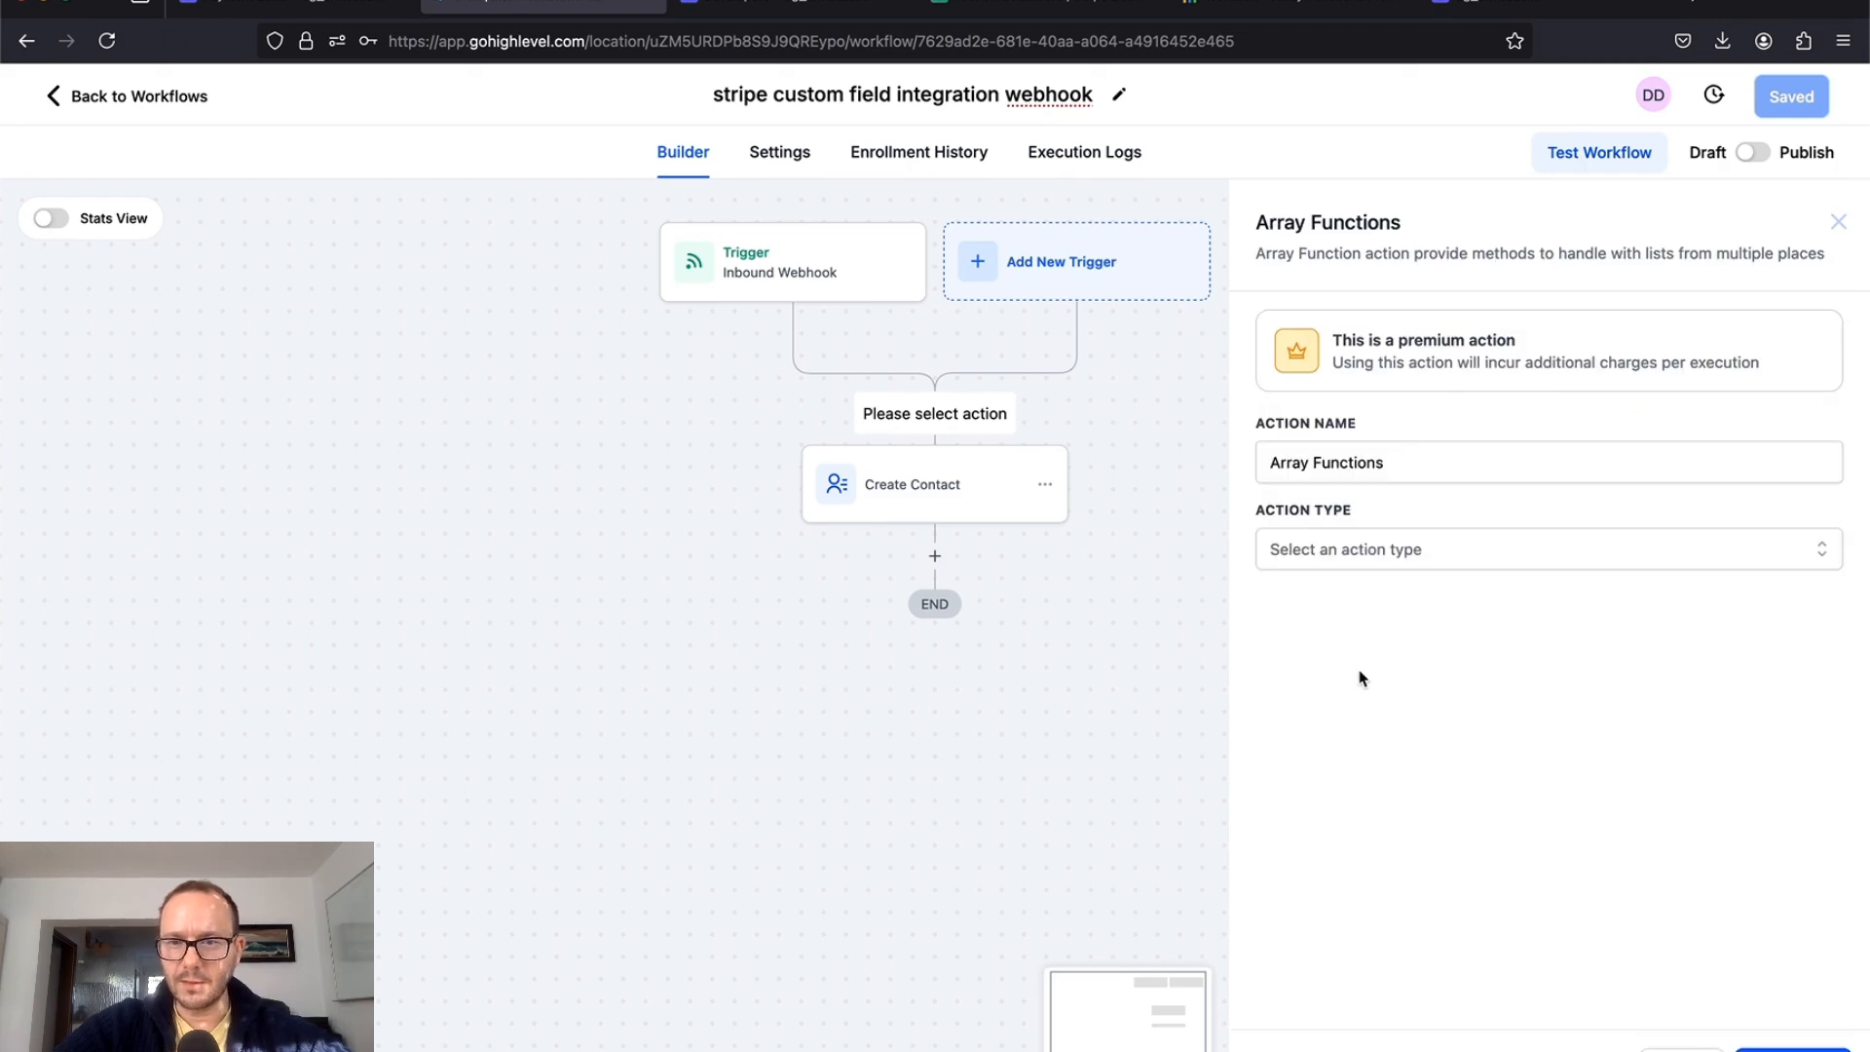
click(1371, 563)
click(1332, 648)
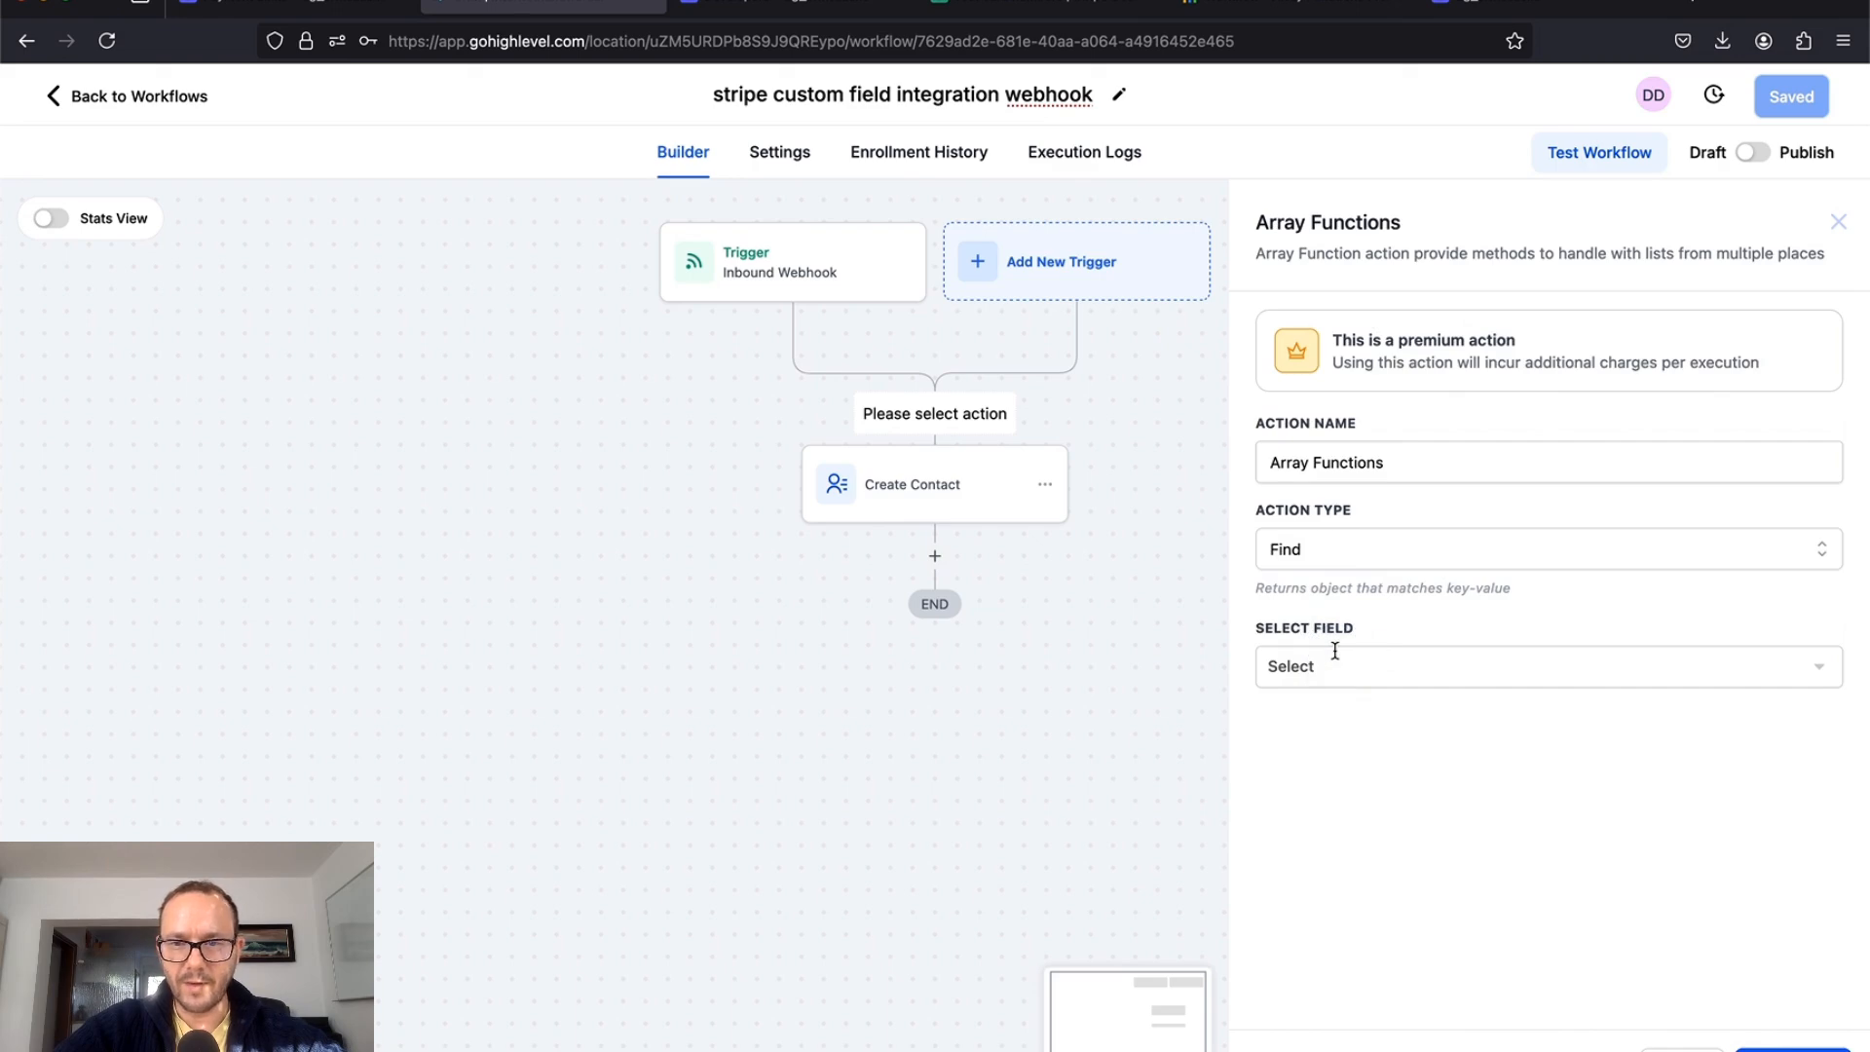
Step: Search the webhook's custom_fields for key equal to companyfield, save it, and open the webhook trigger
click(1326, 677)
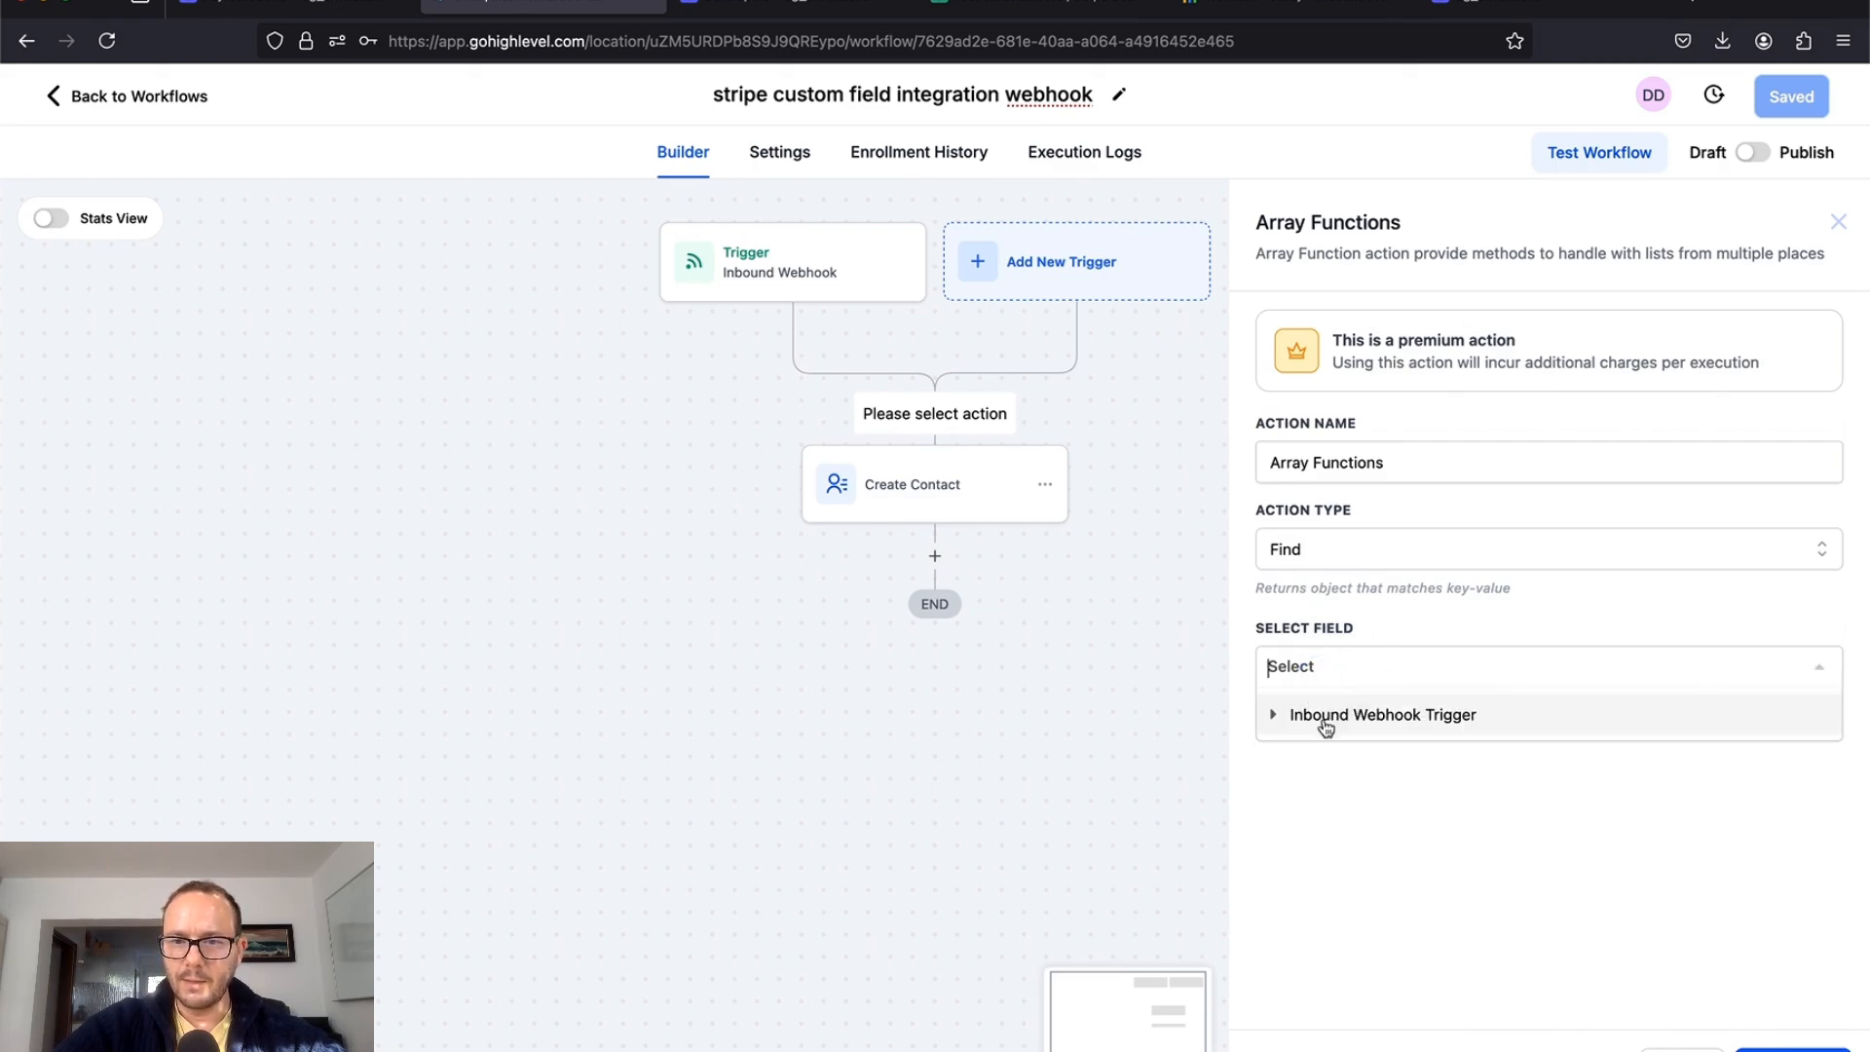
click(1327, 723)
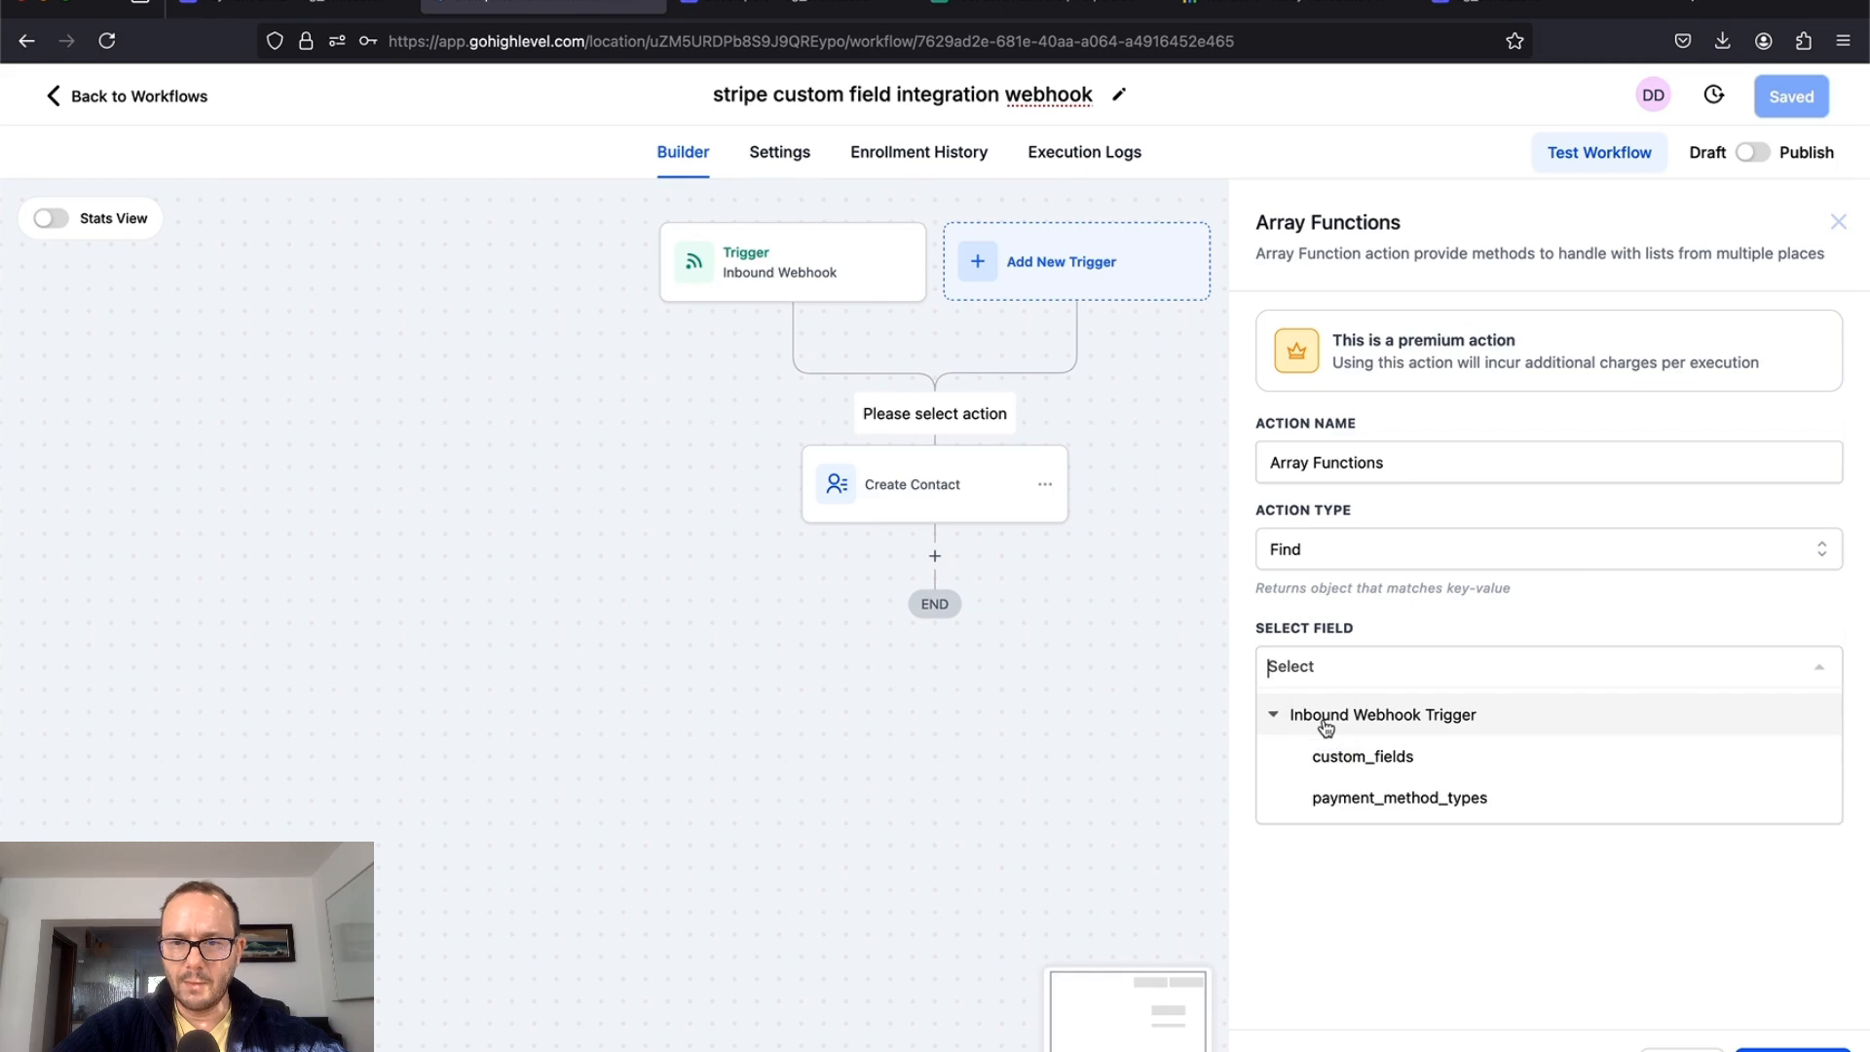
click(1364, 759)
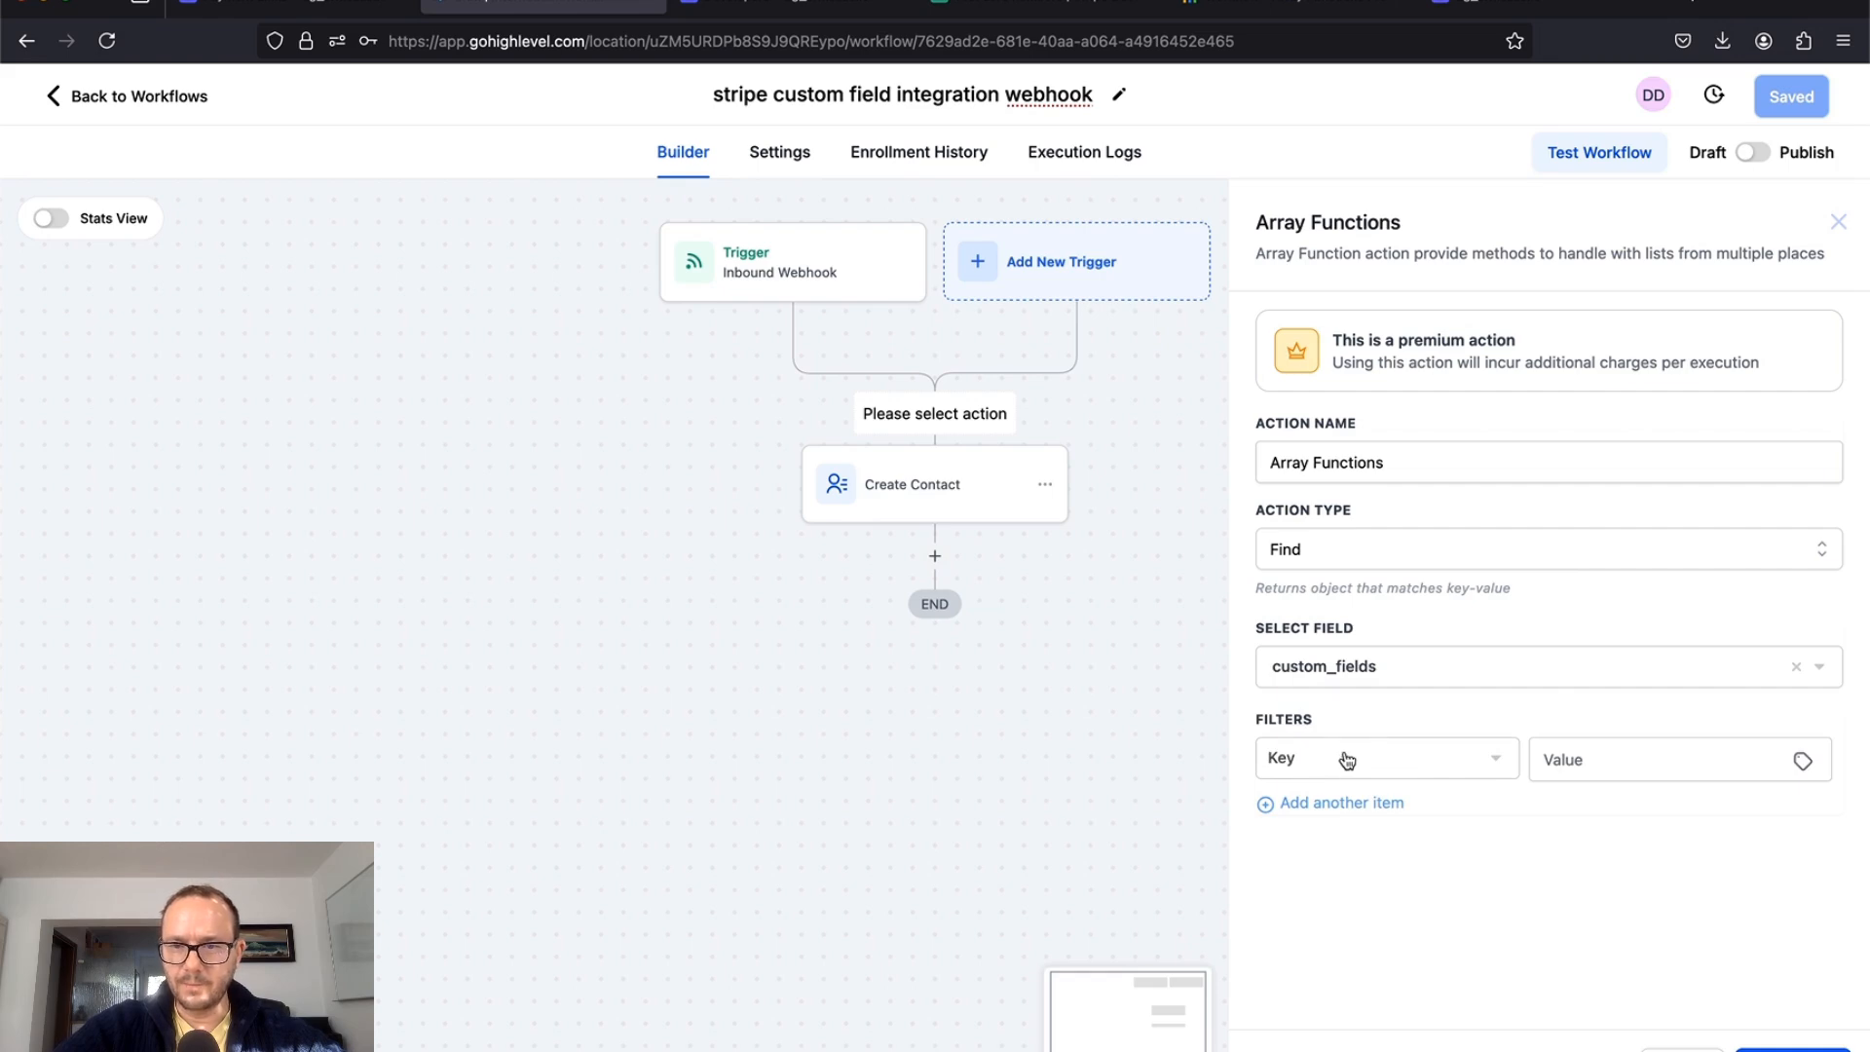
click(1354, 760)
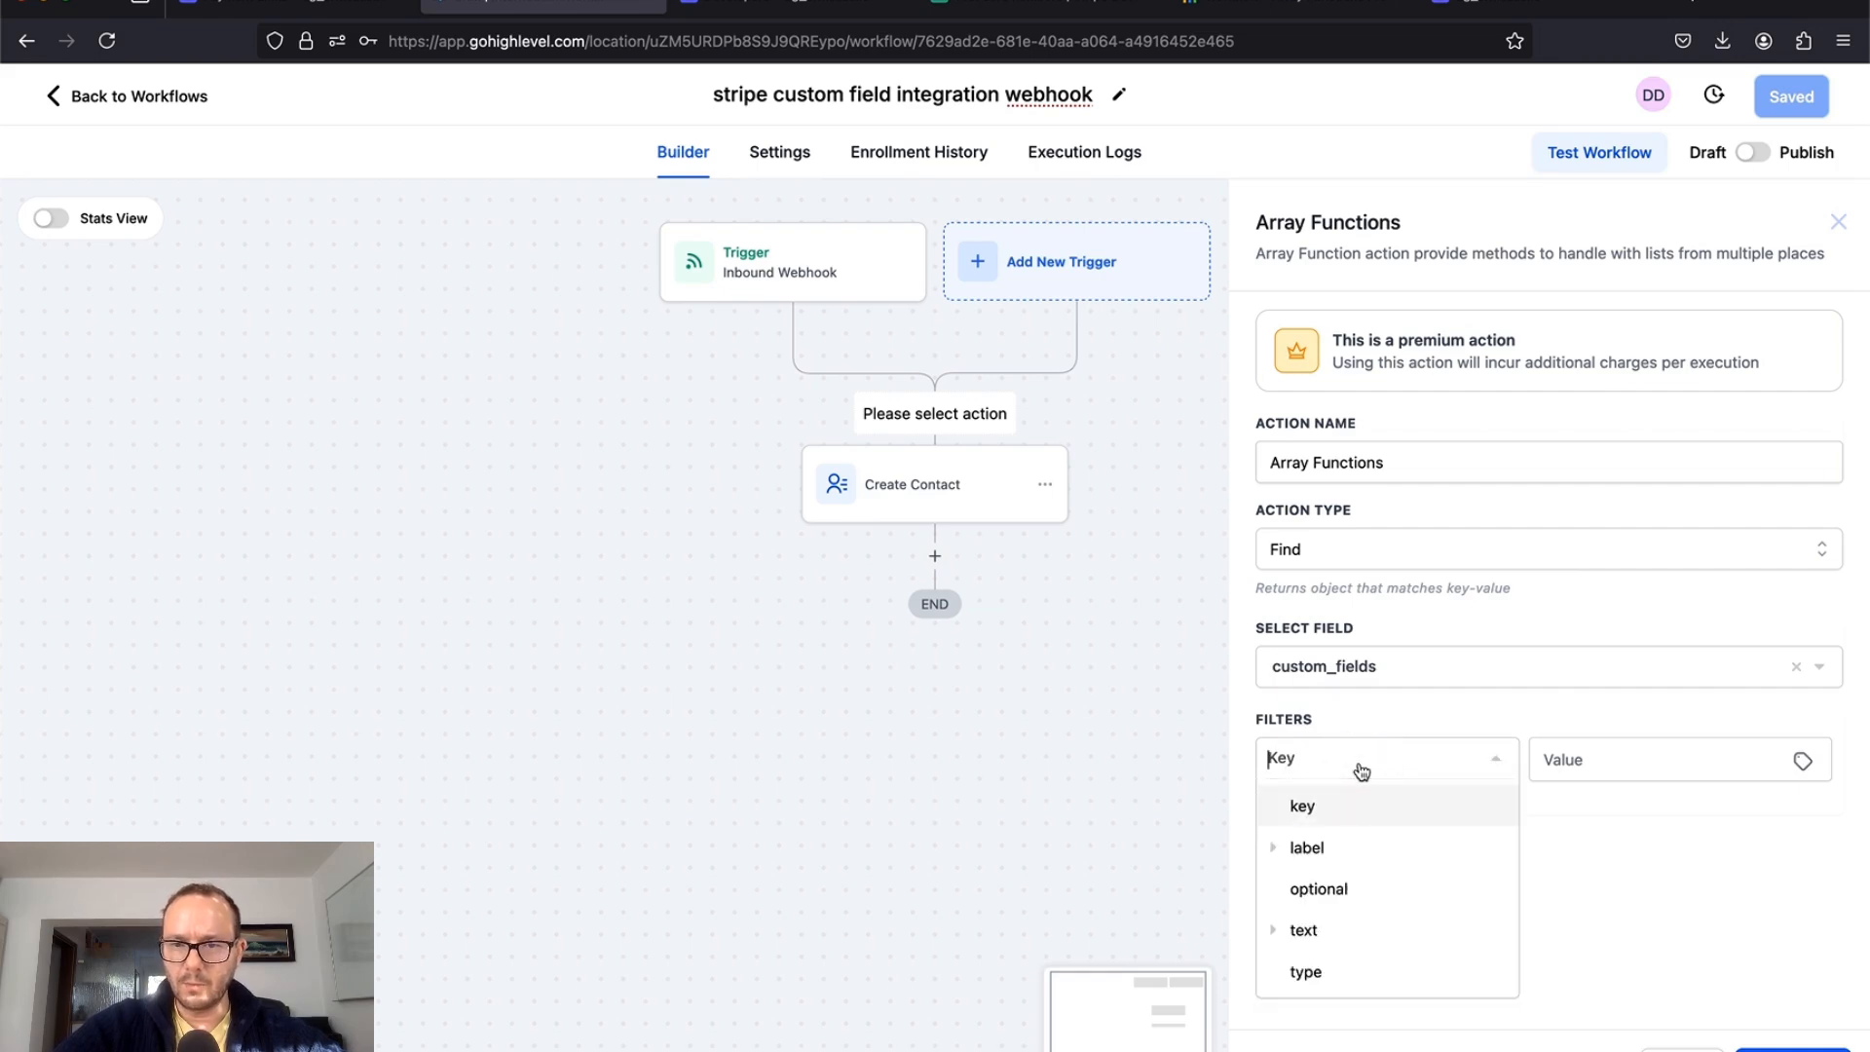
click(1353, 809)
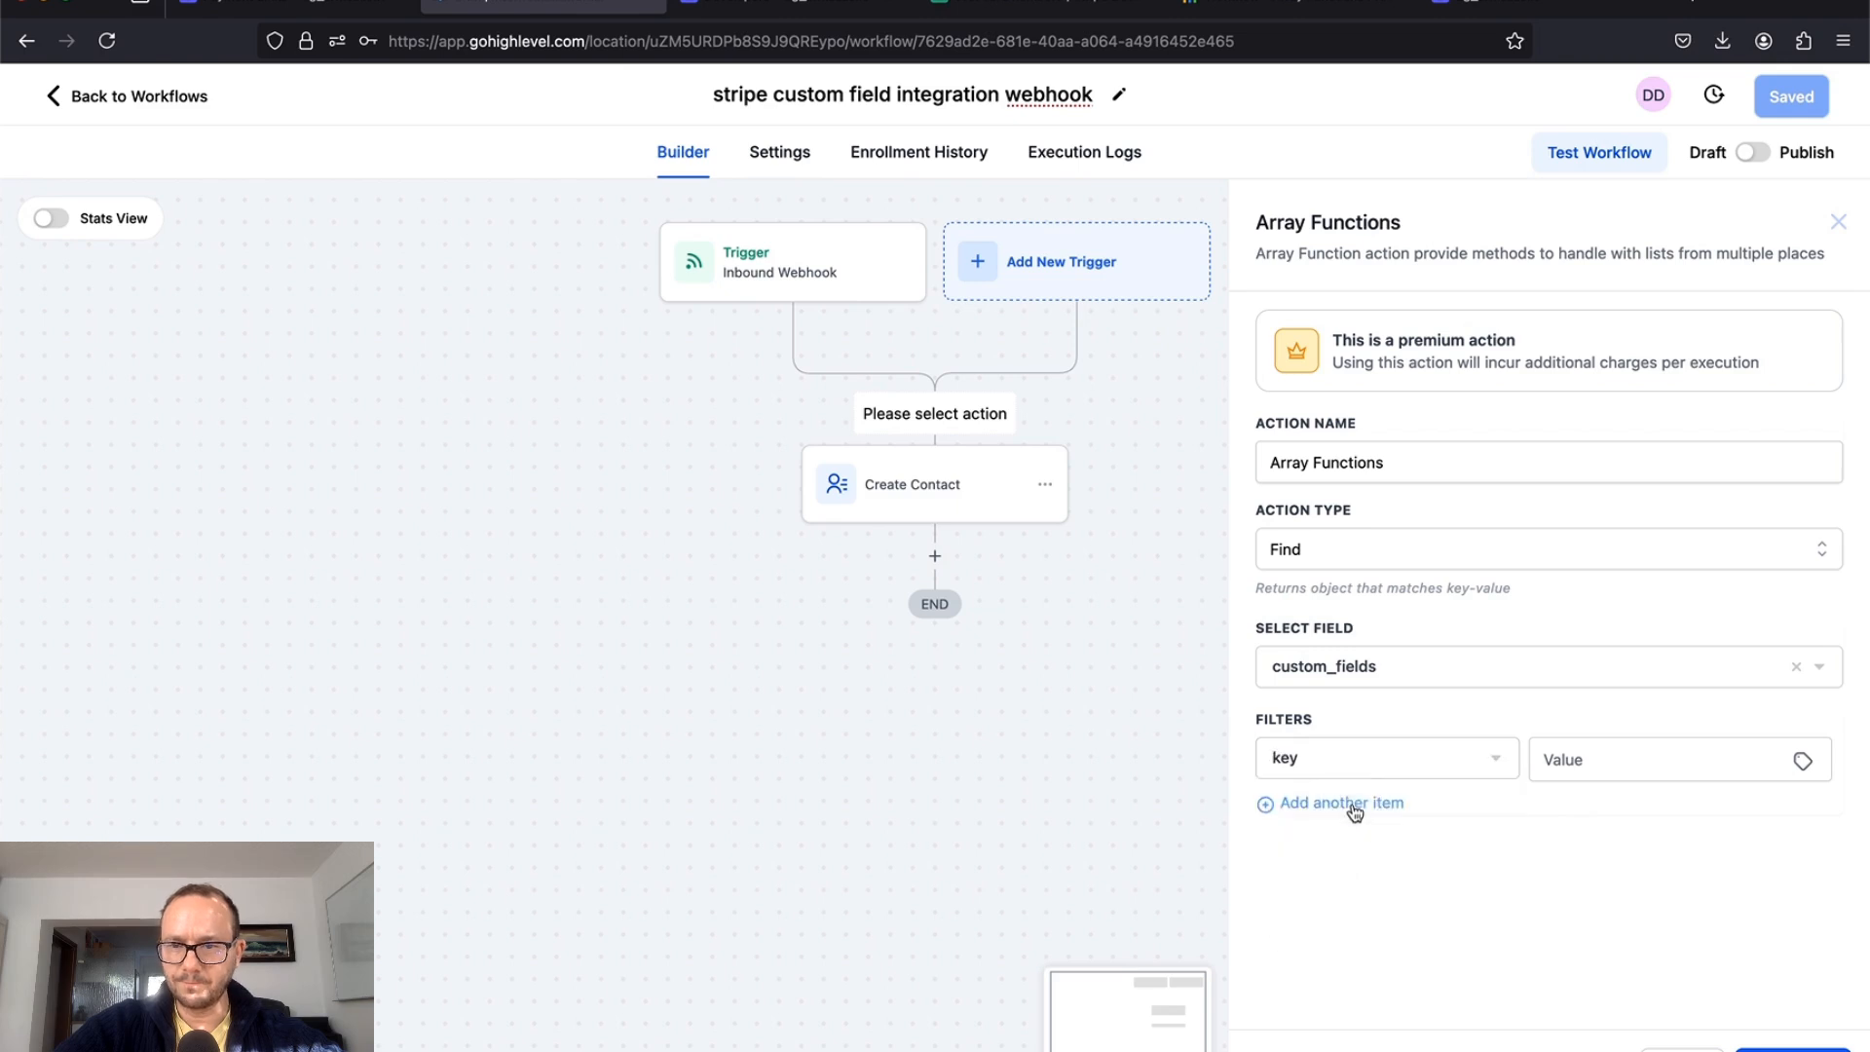
click(1600, 759)
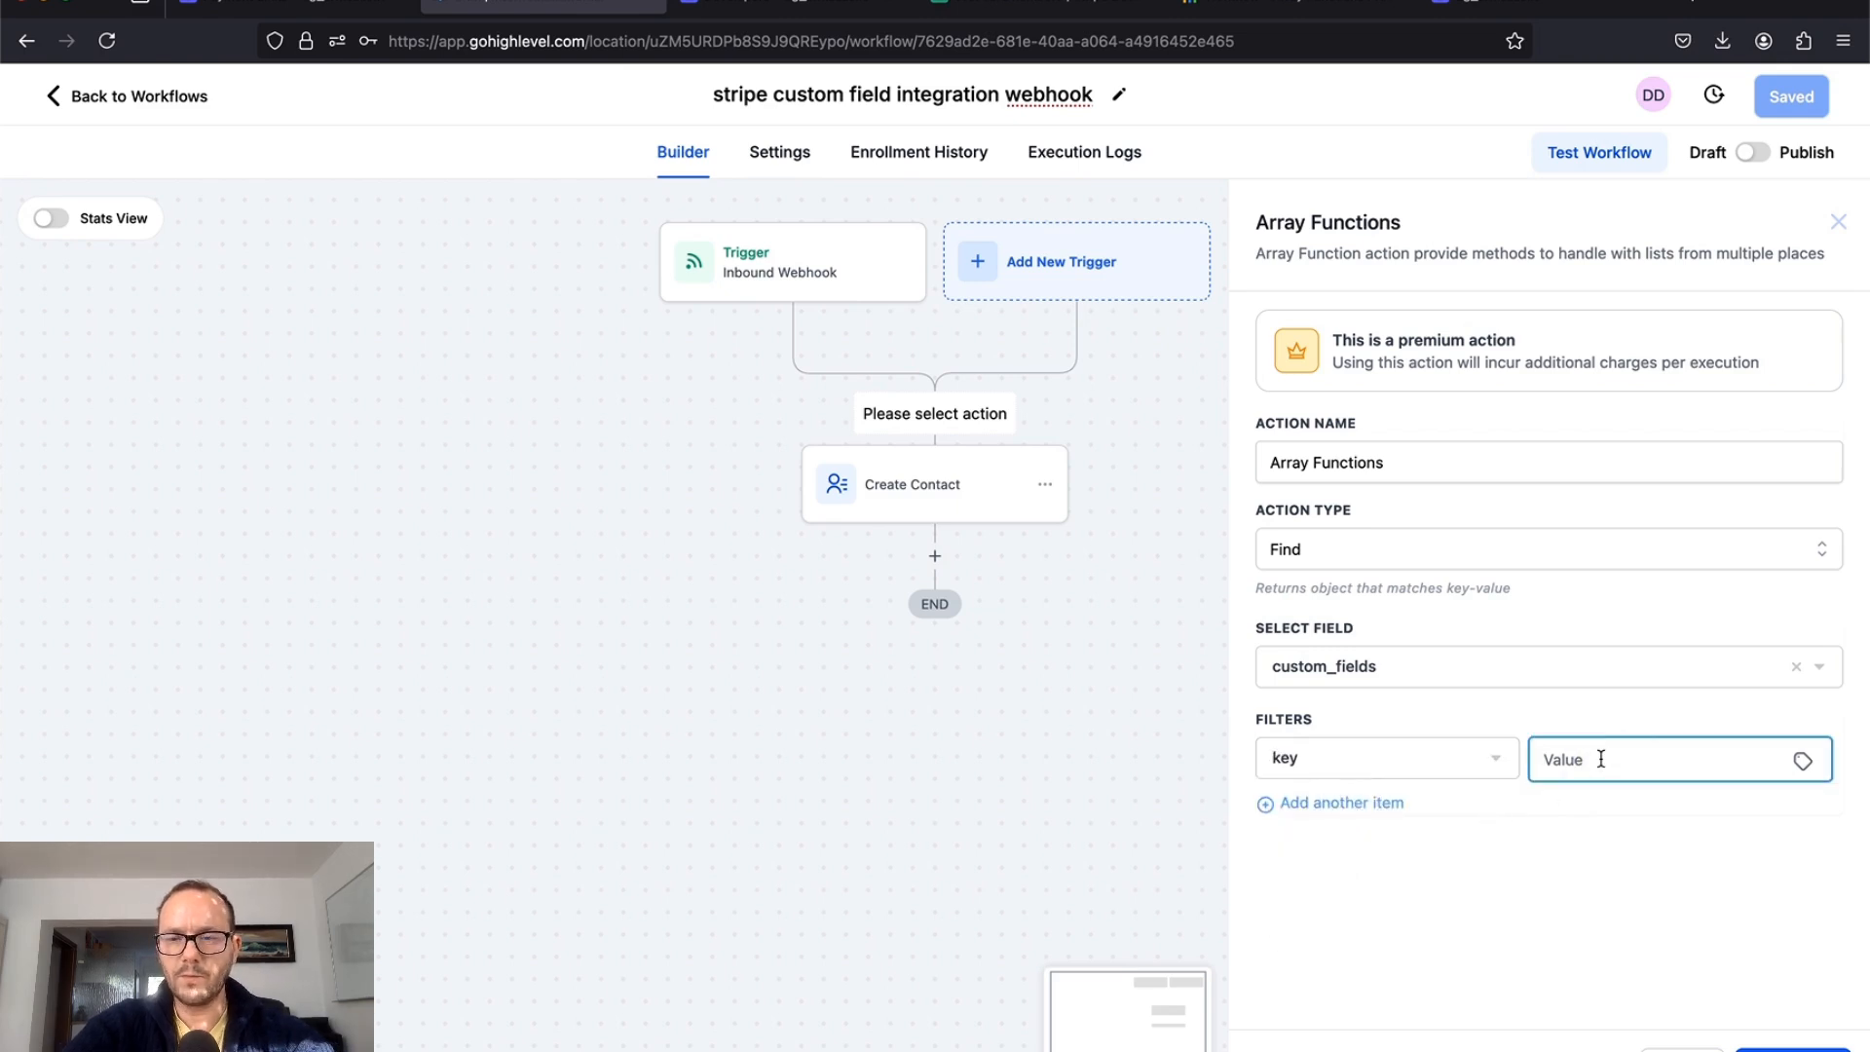
text(company)
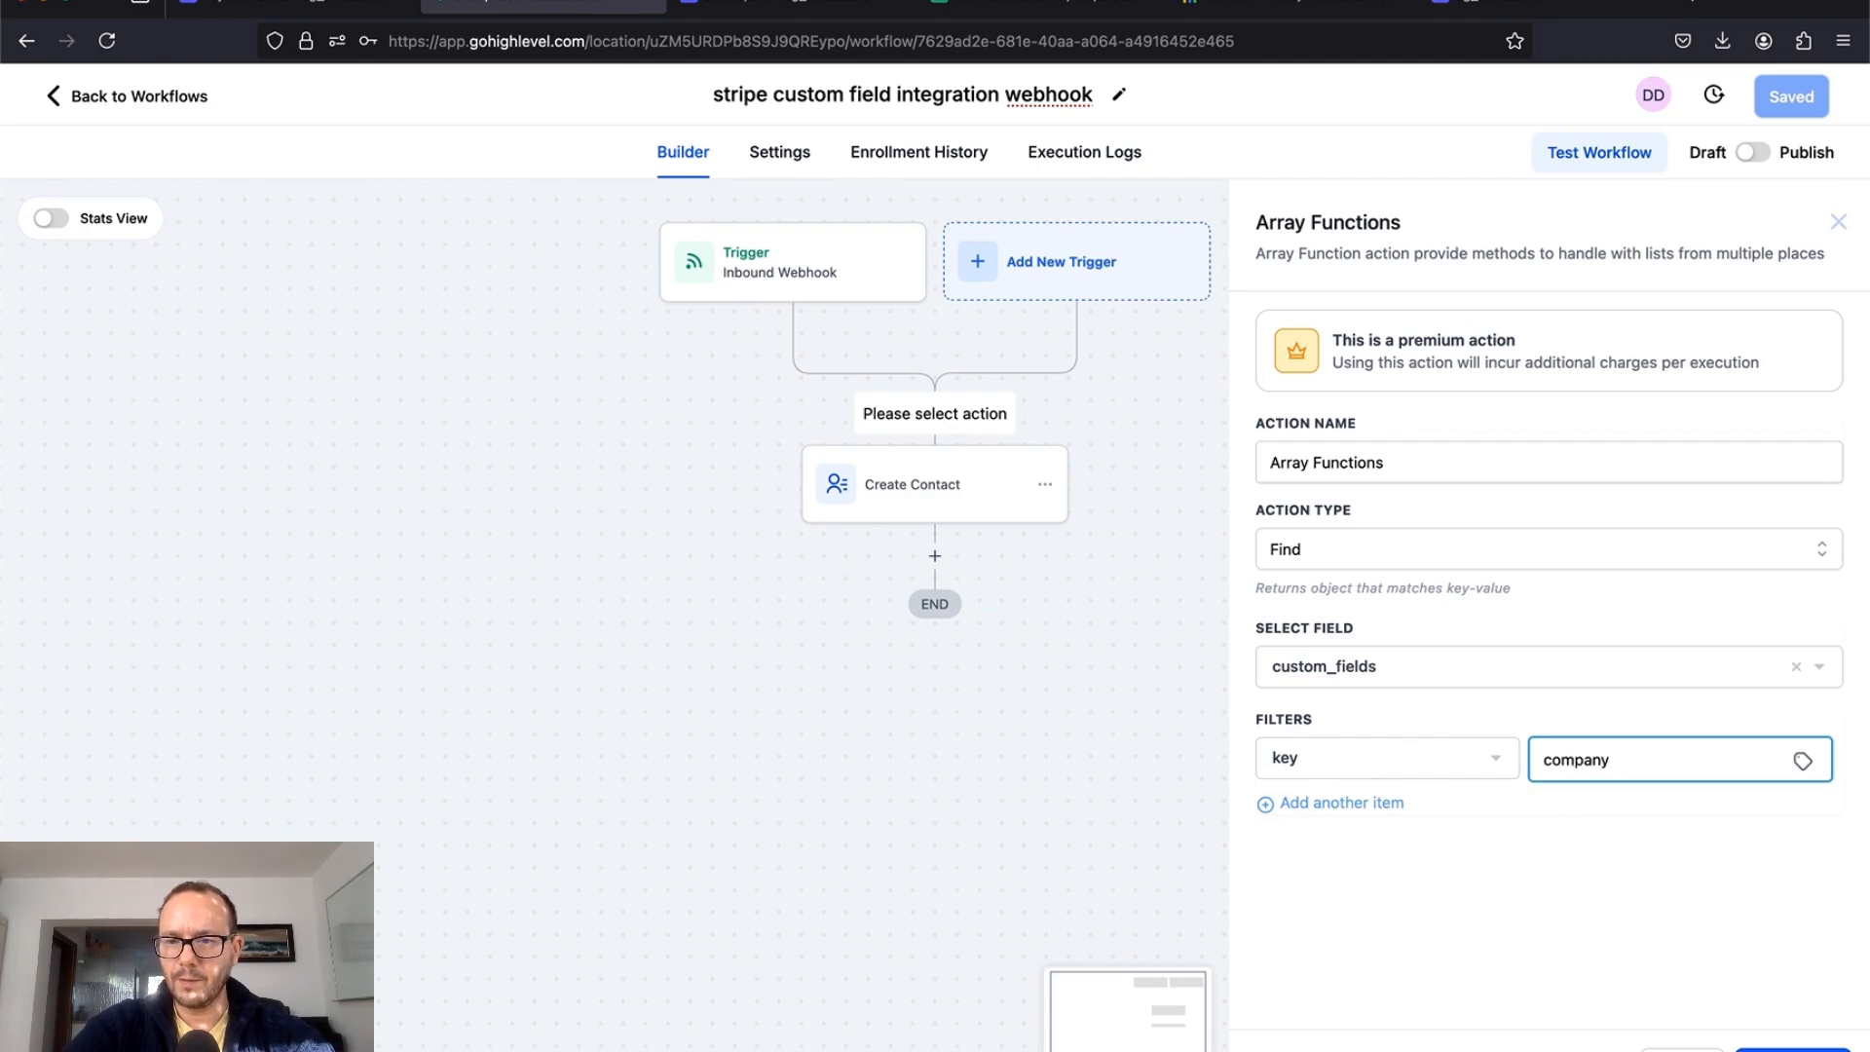
text(field)
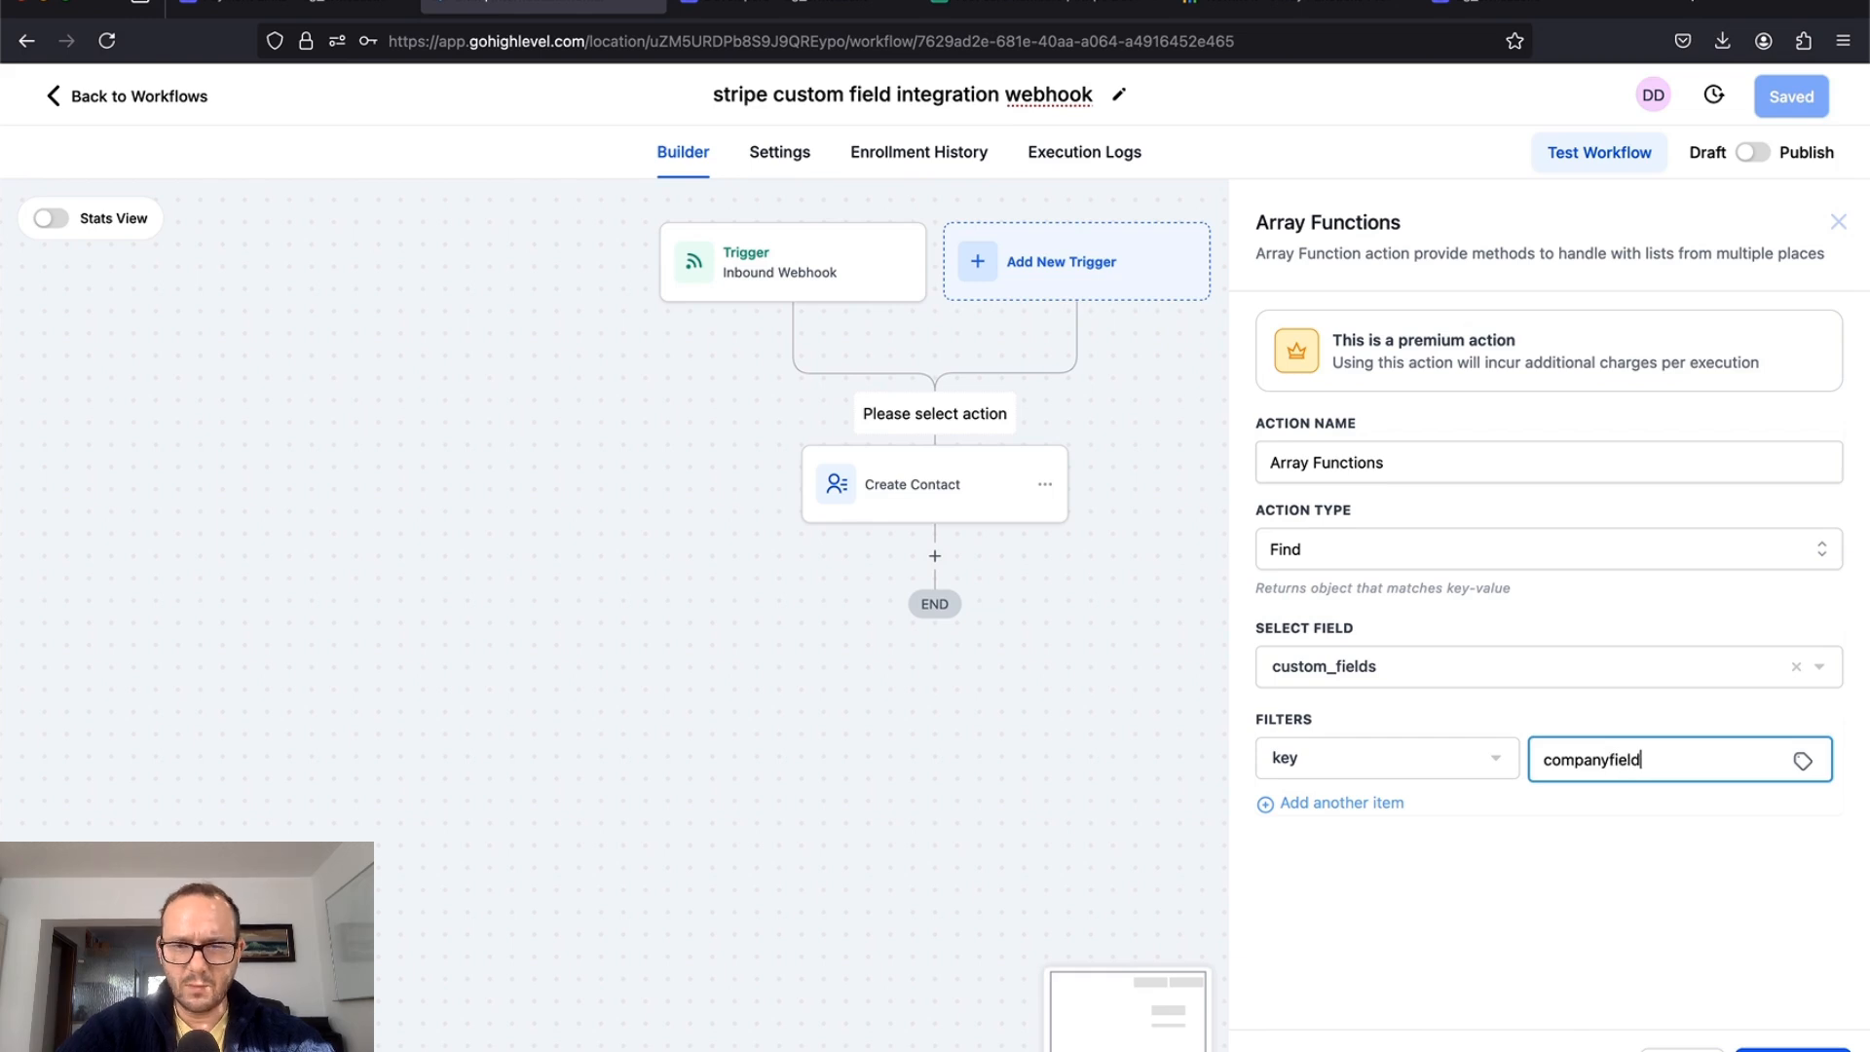
click(1762, 1045)
click(805, 273)
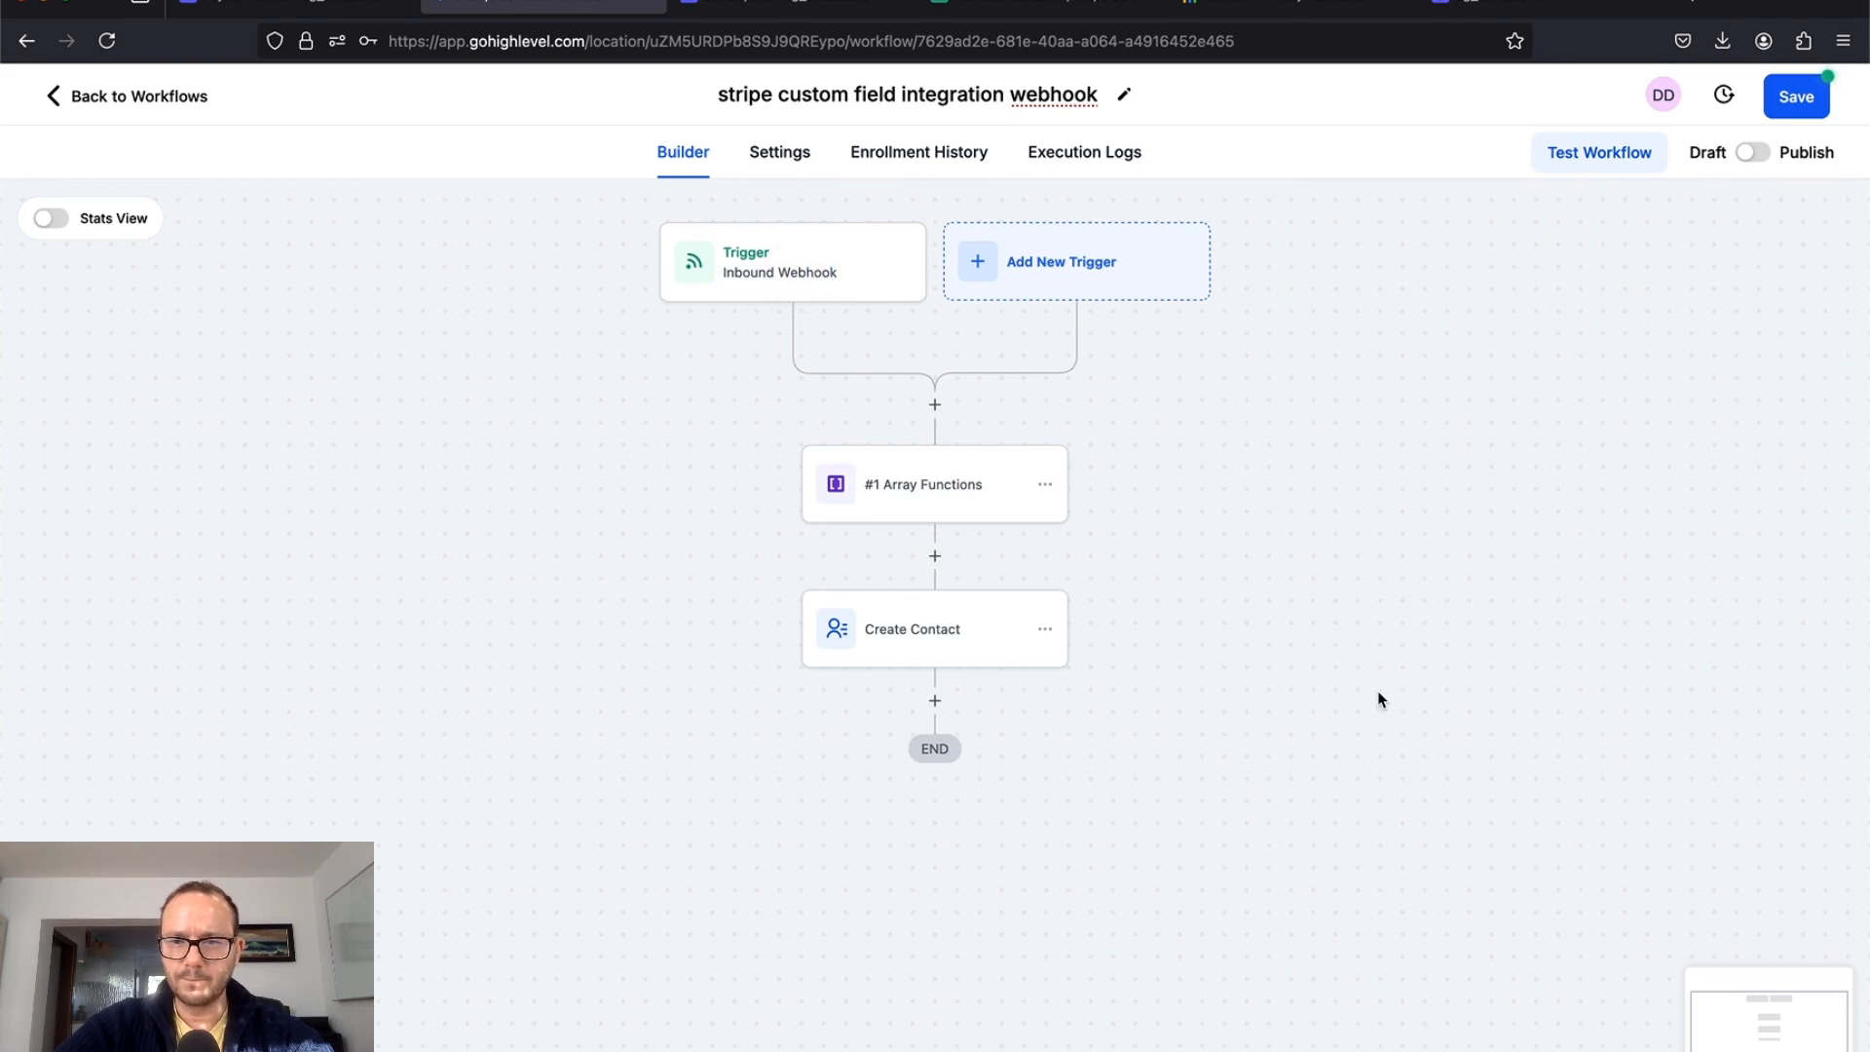
Step: Review the webhook payload's custom field keys and the first Array Functions step without changing anything
scroll(1382, 870, up, 4)
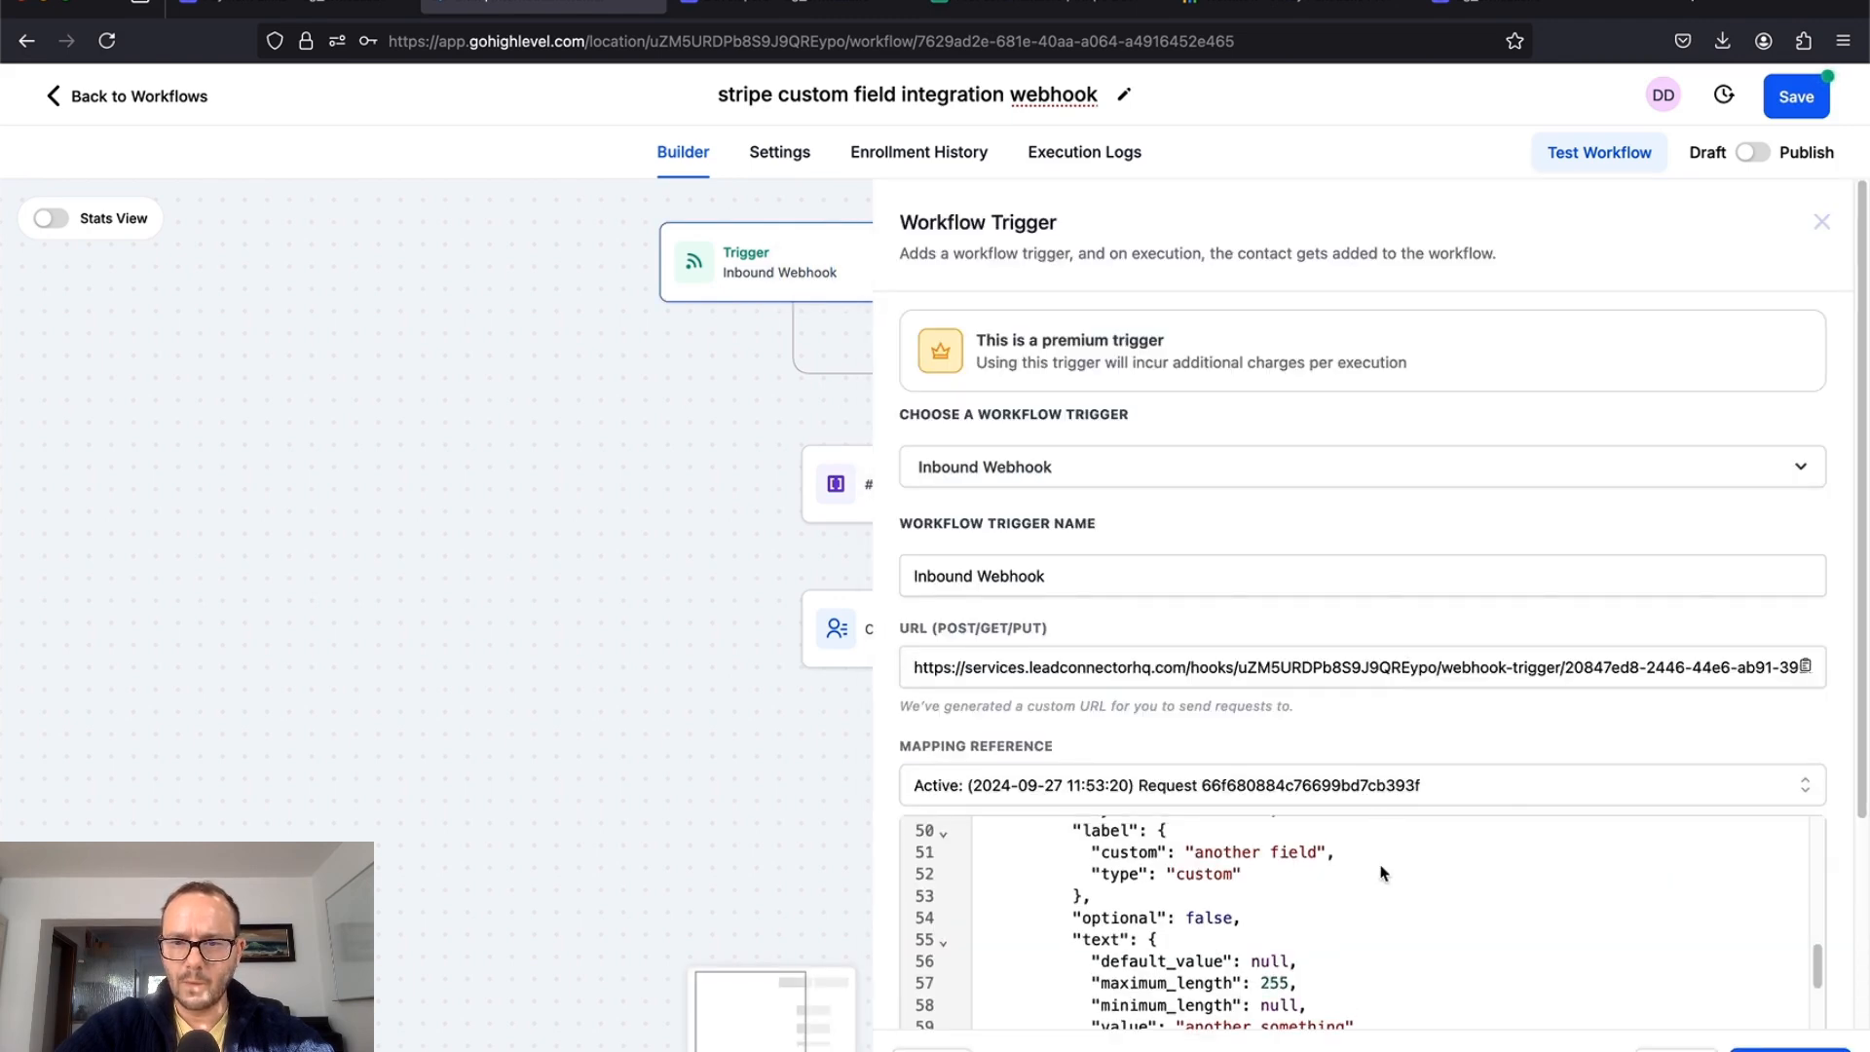
scroll(1383, 872, up, 4)
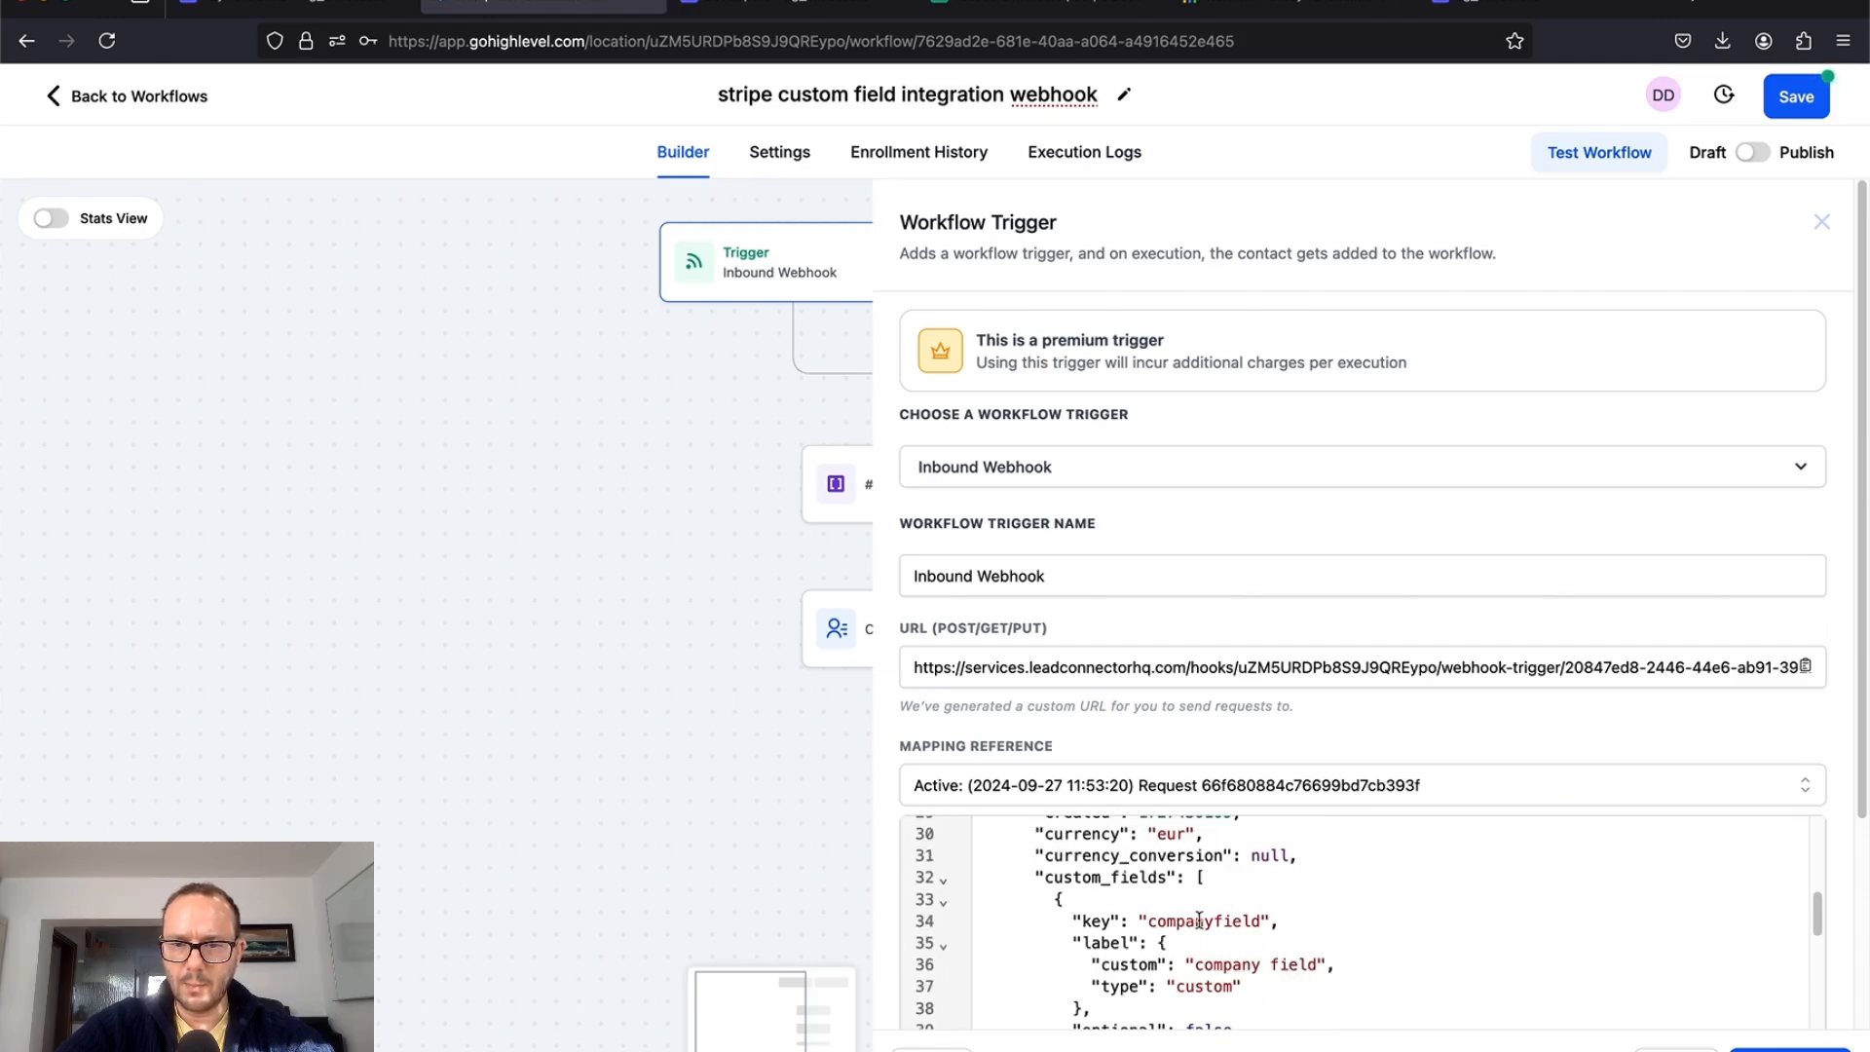
scroll(1233, 930, down, 7)
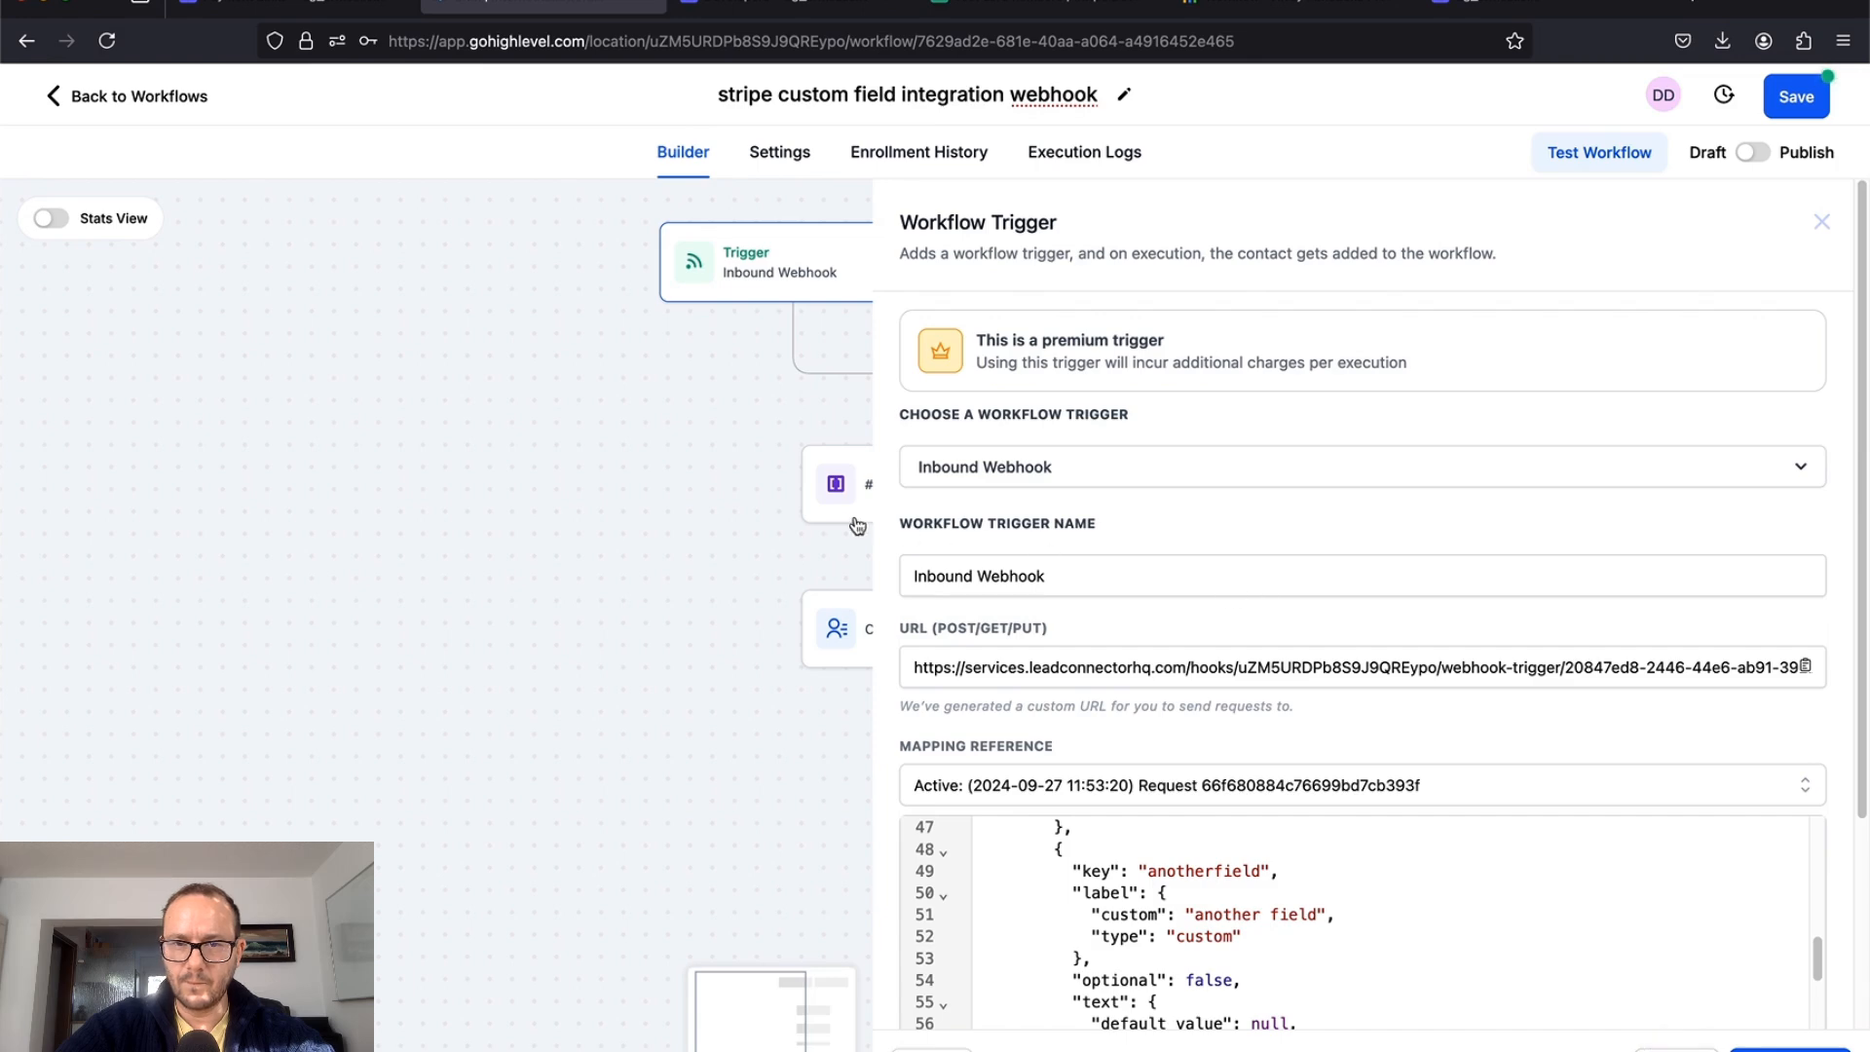
click(1674, 1049)
click(949, 486)
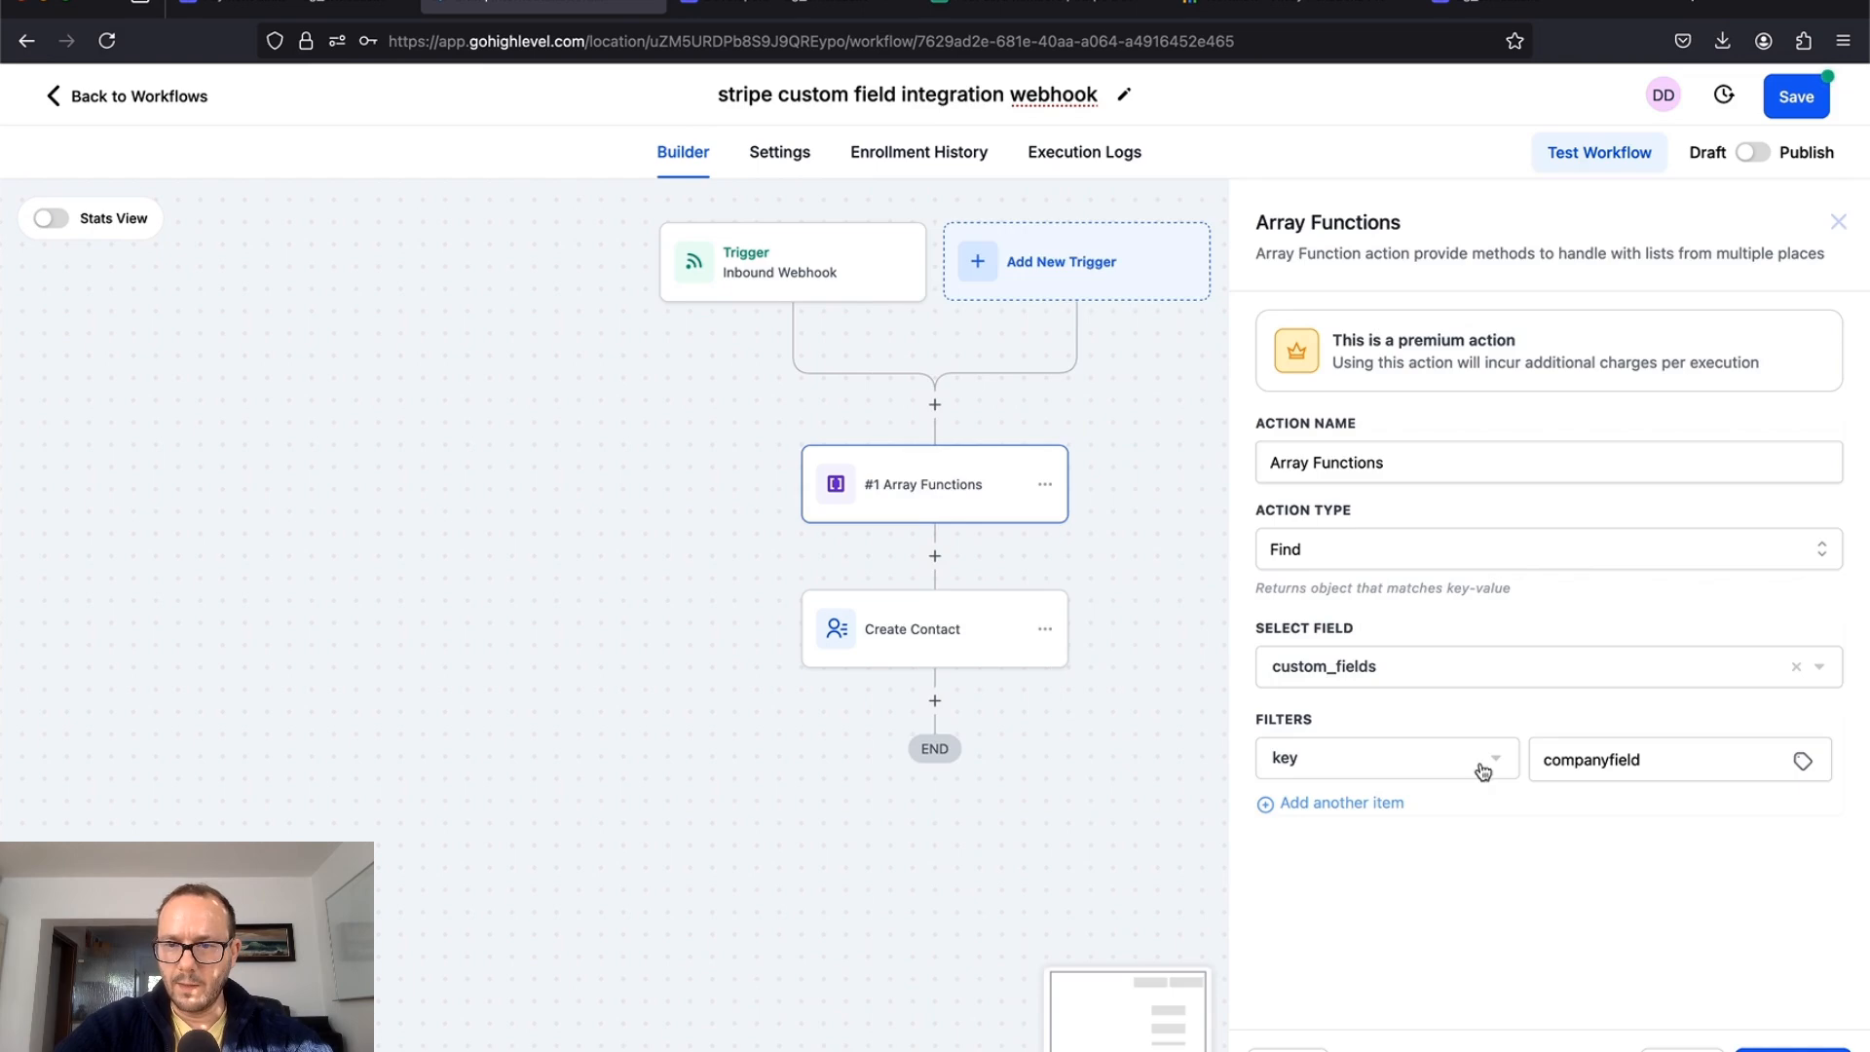
click(1683, 1049)
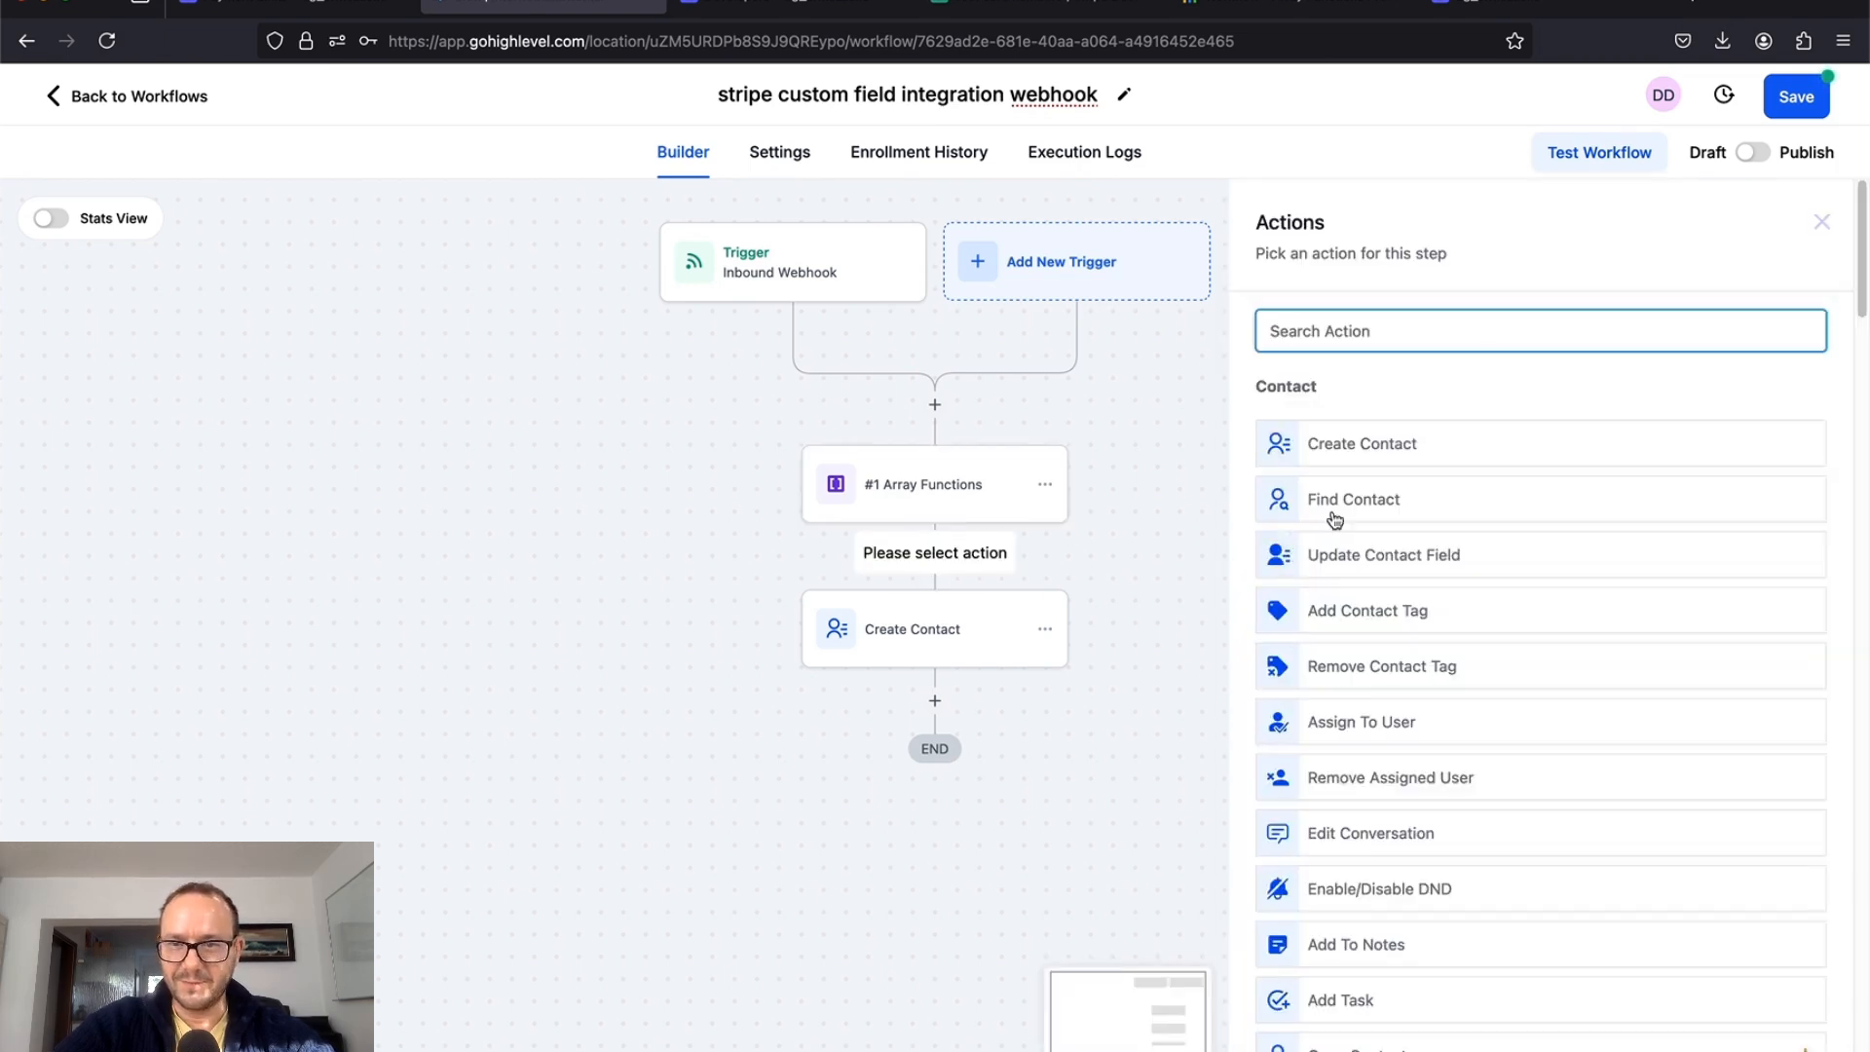
Step: Add a second Array Functions step that runs Find on the webhook's custom_fields
text(arra)
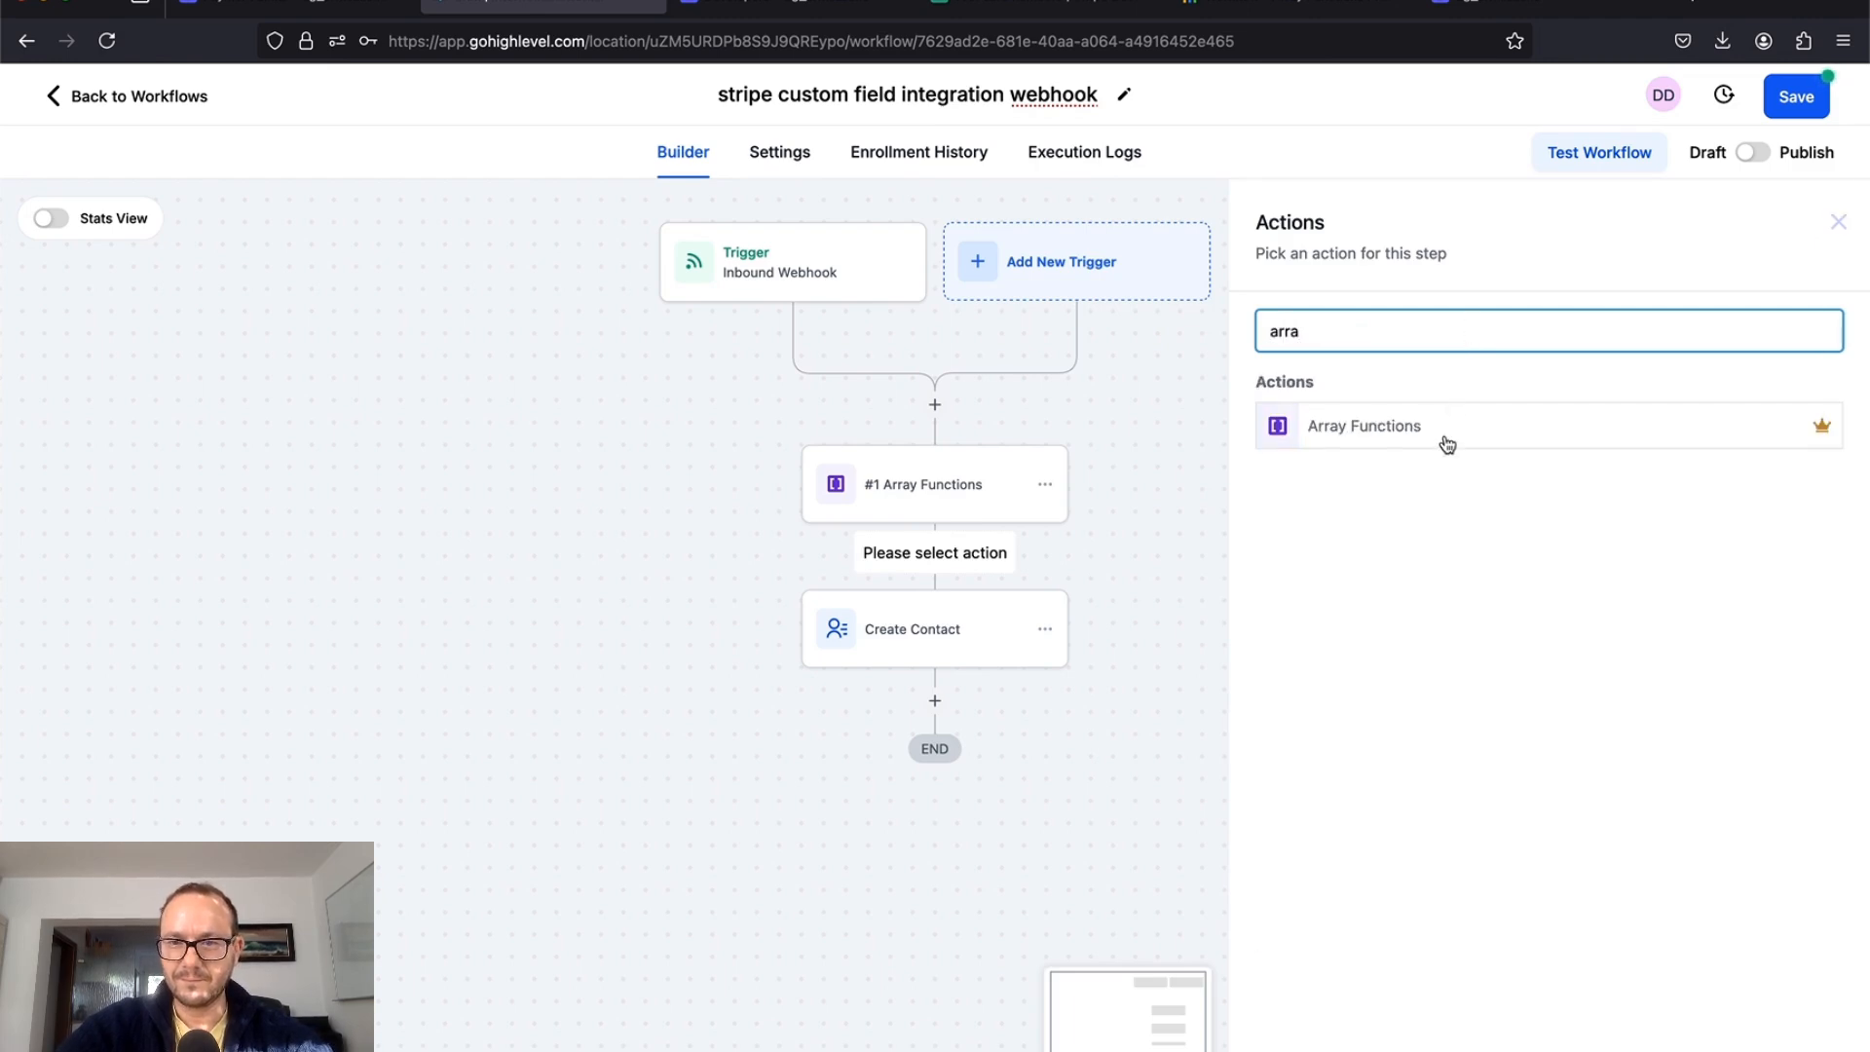
click(1446, 434)
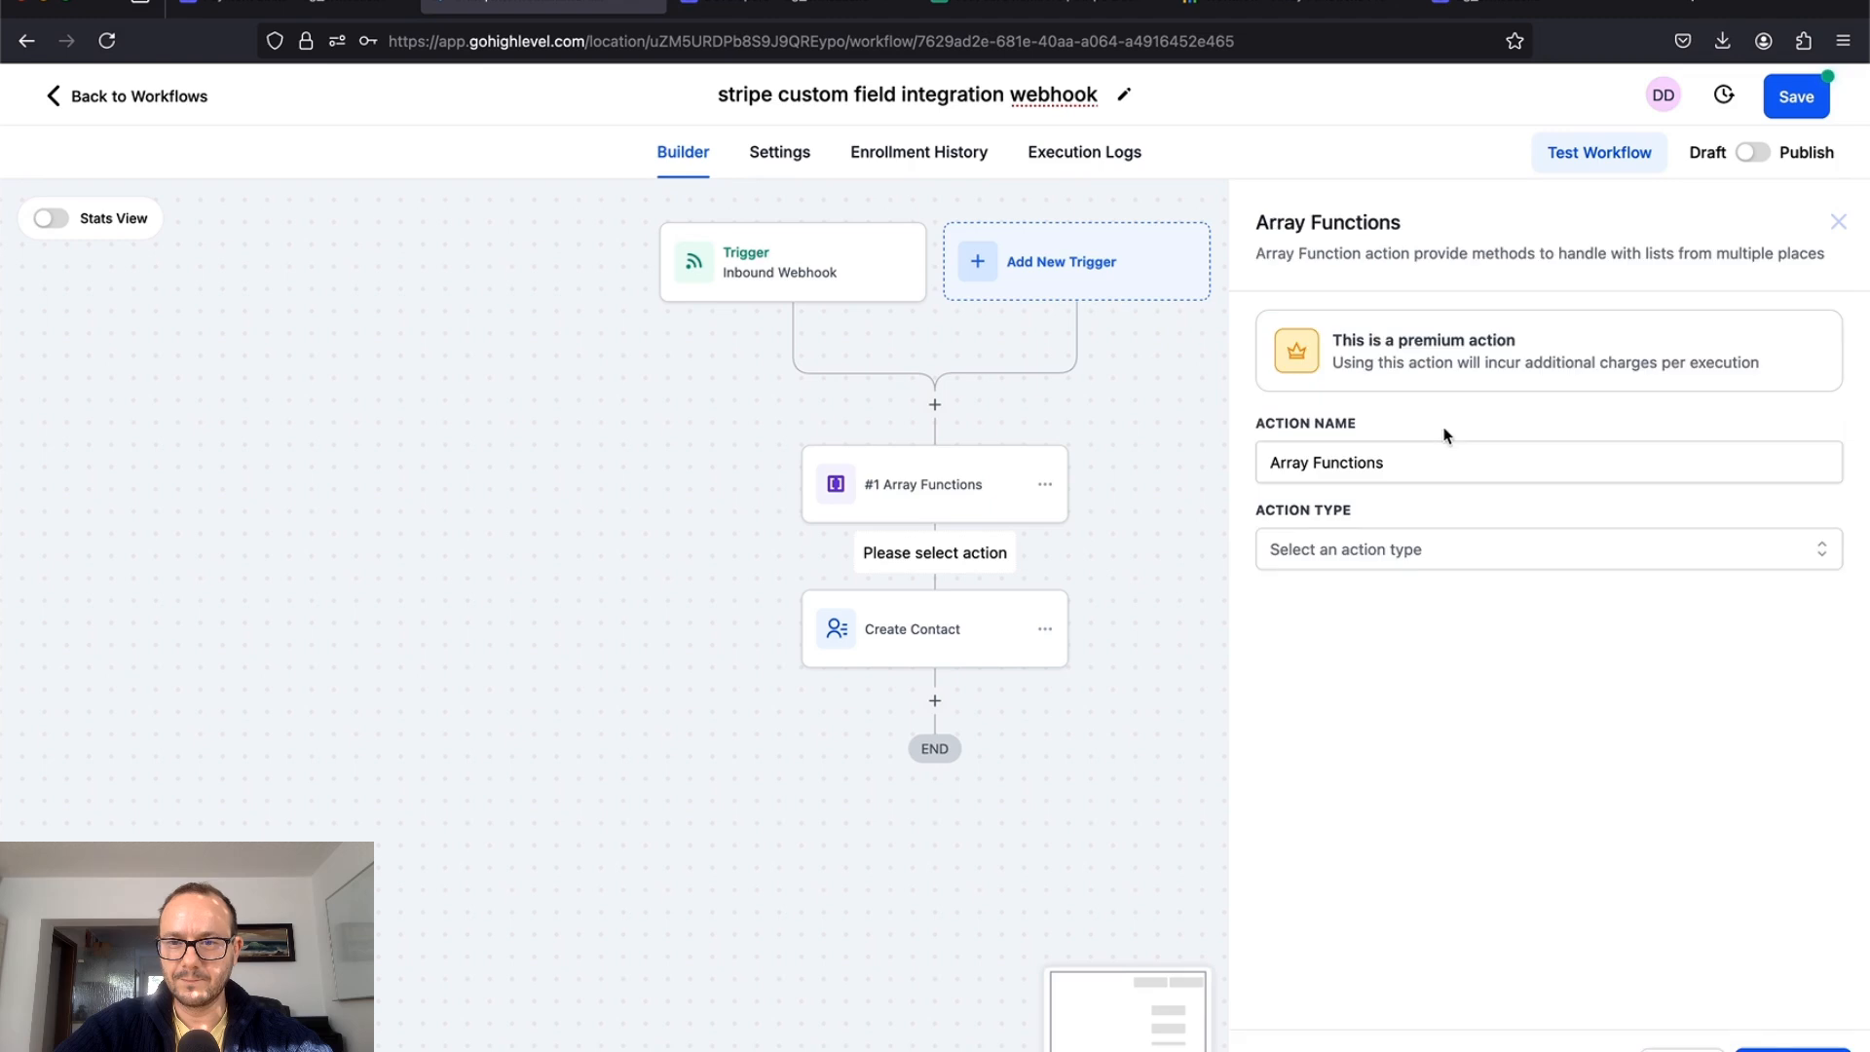
click(1406, 556)
click(1351, 651)
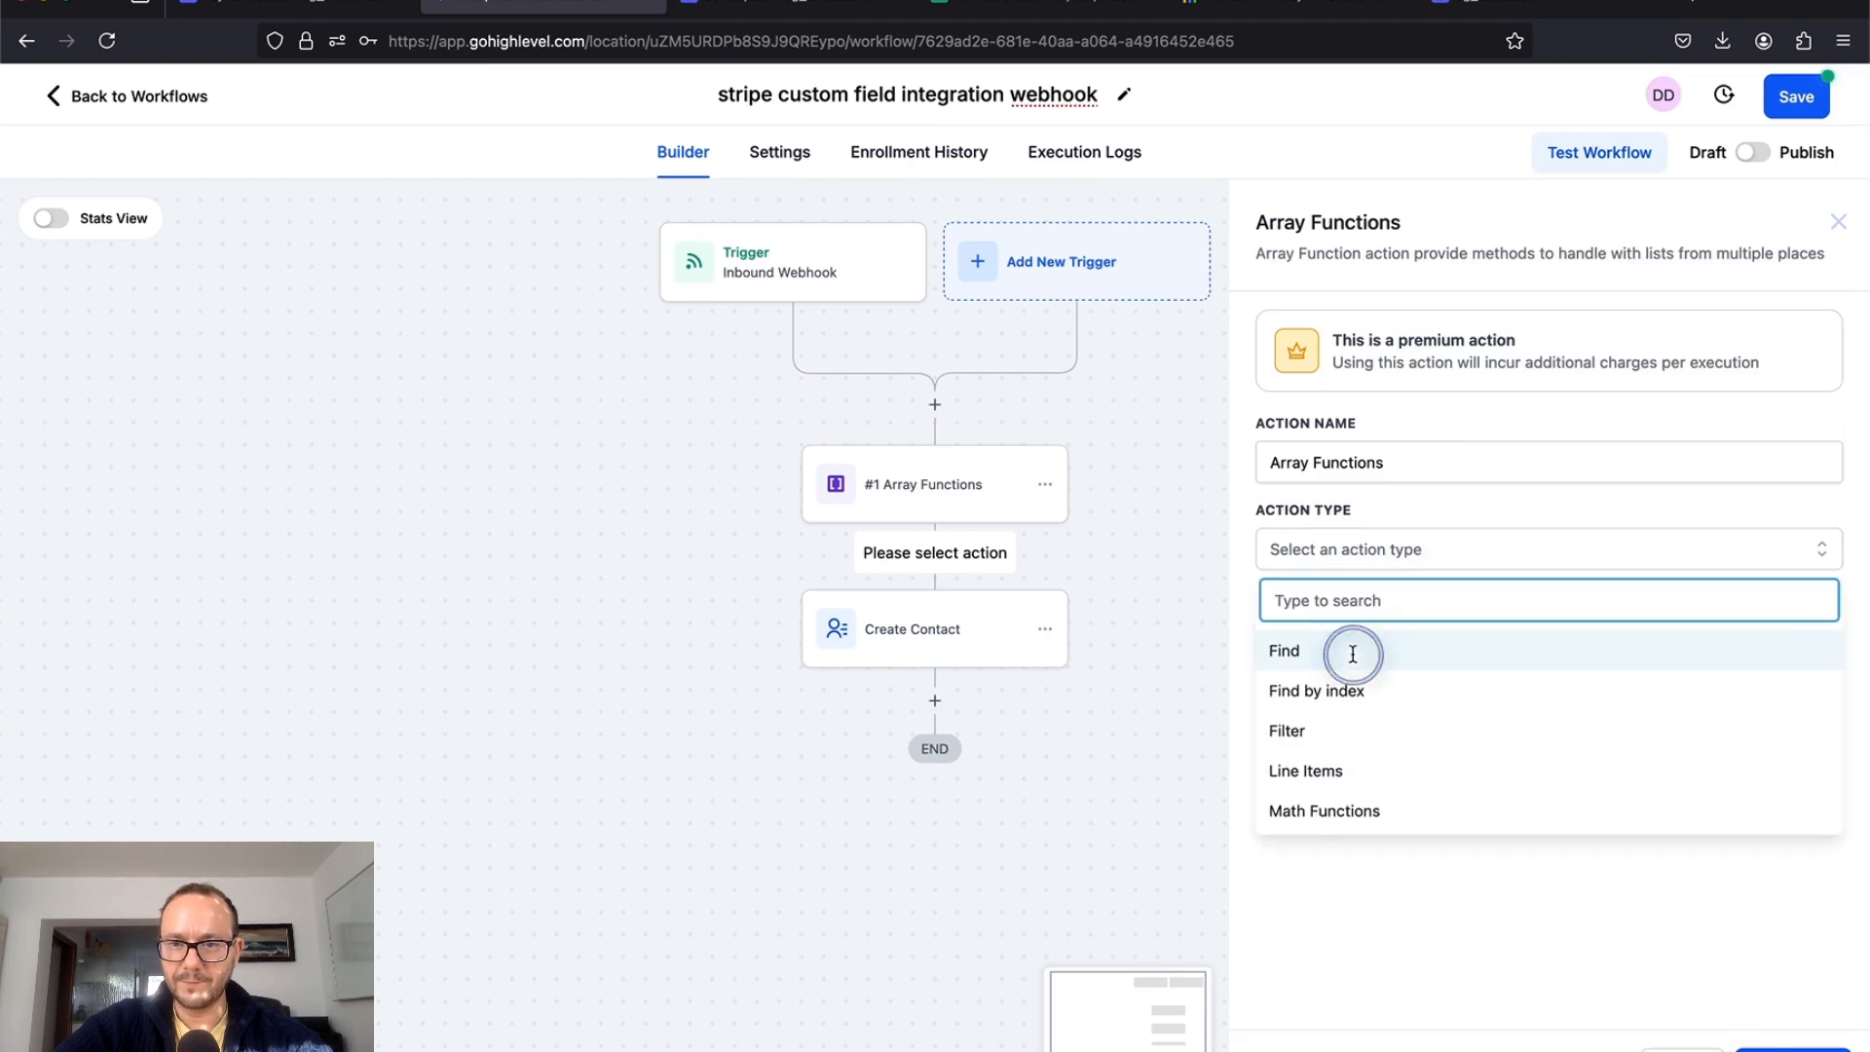
click(1351, 682)
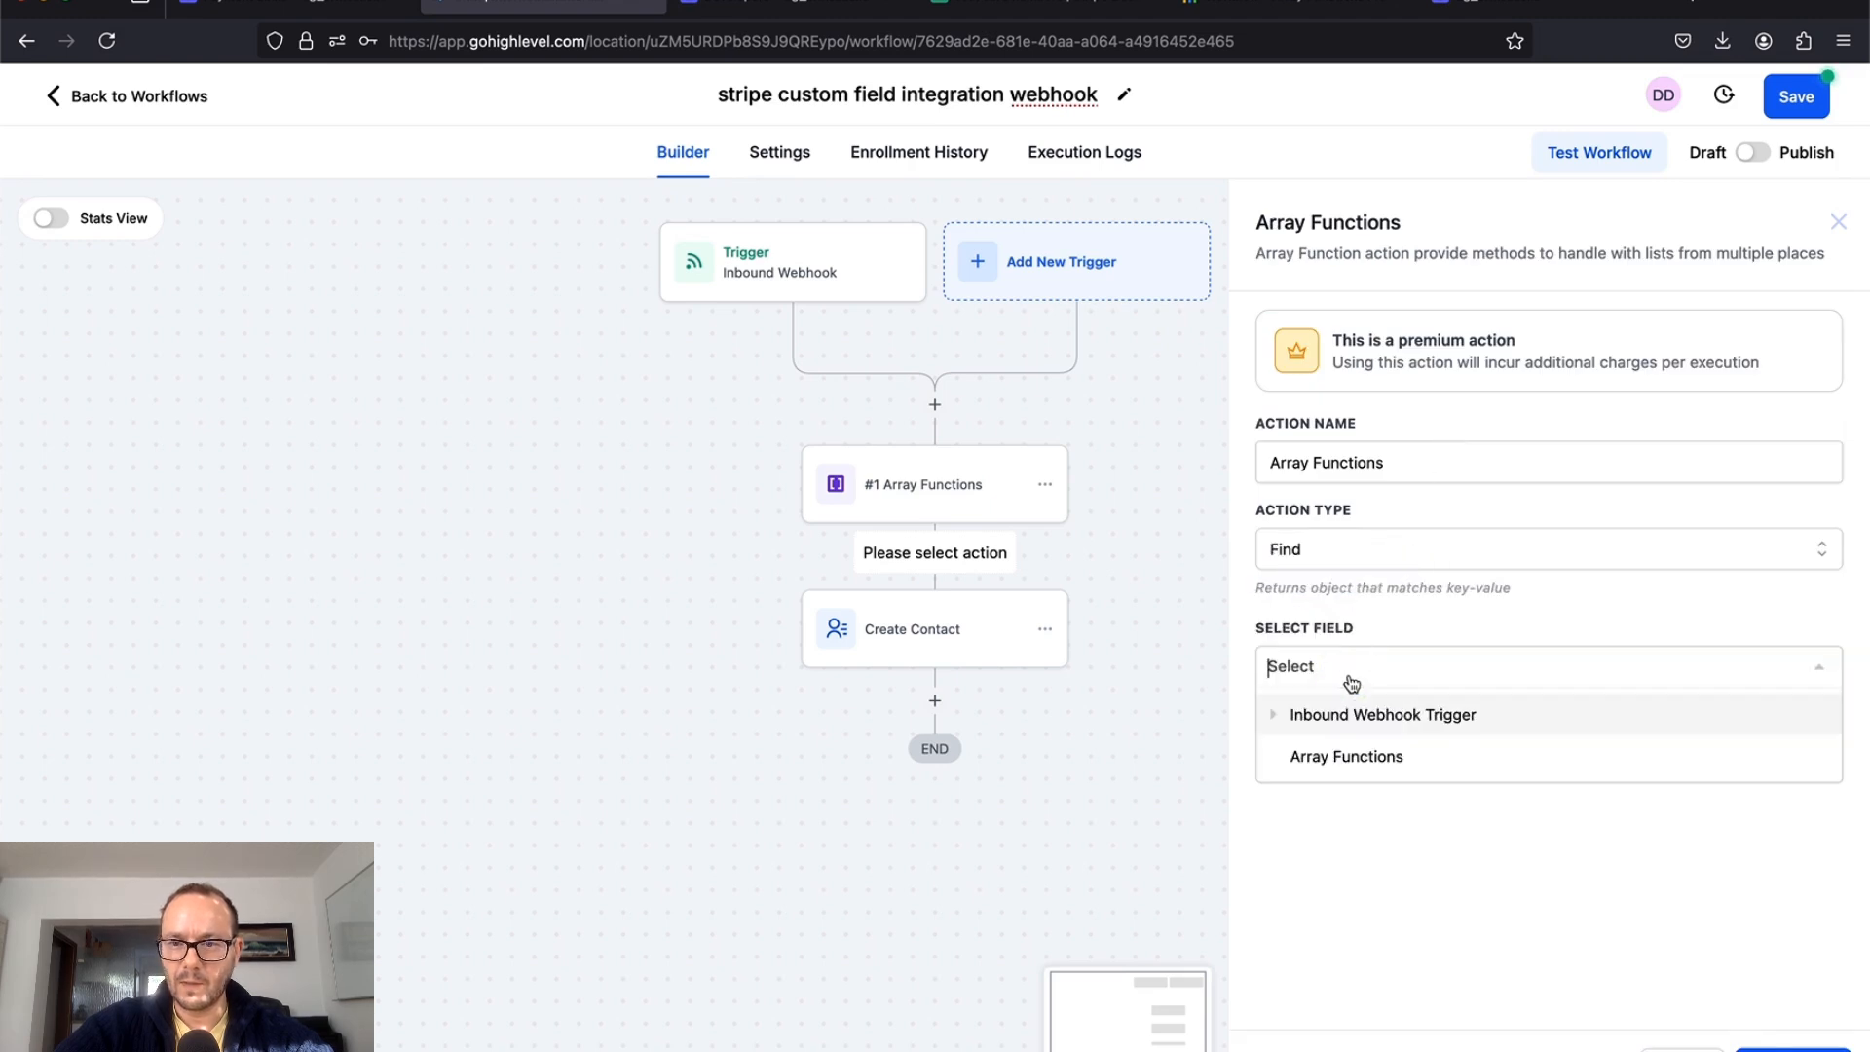
click(1347, 726)
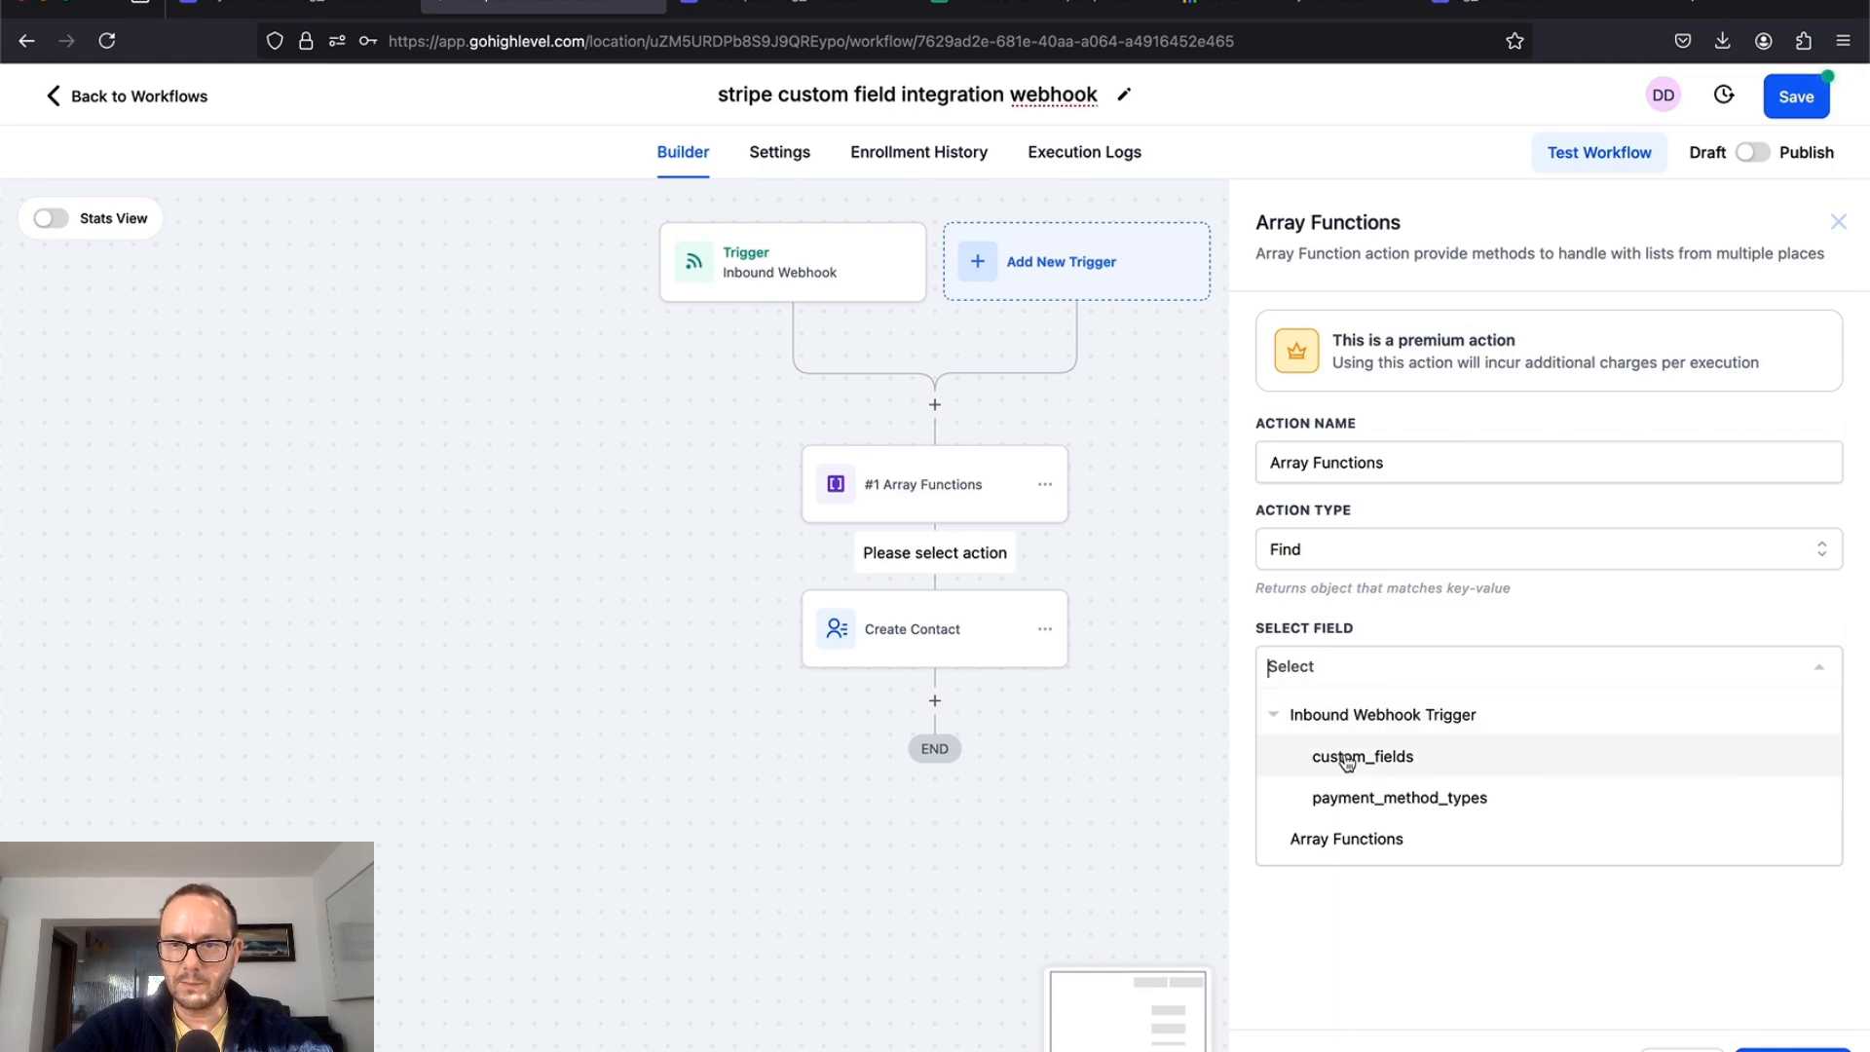
click(1350, 758)
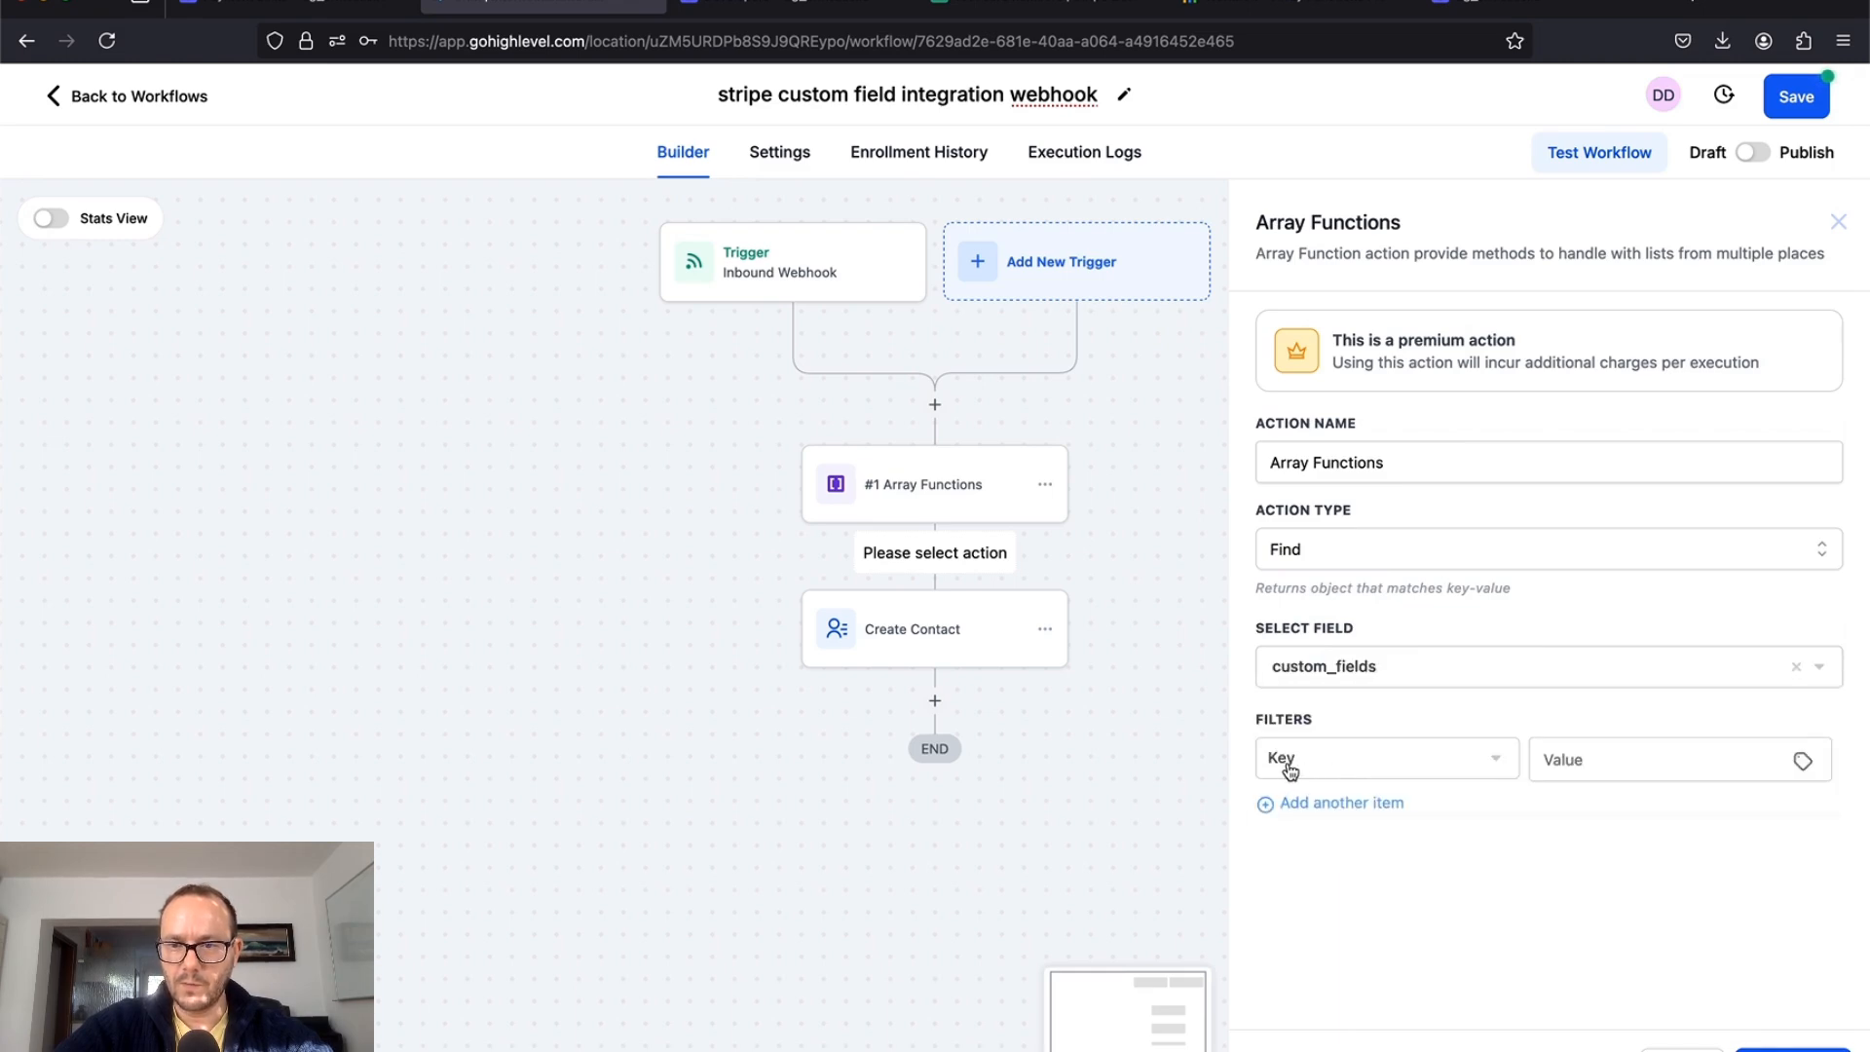
Step: Filter on key equal to anotherfield and save the second lookup step
click(1624, 753)
text(anotherfield)
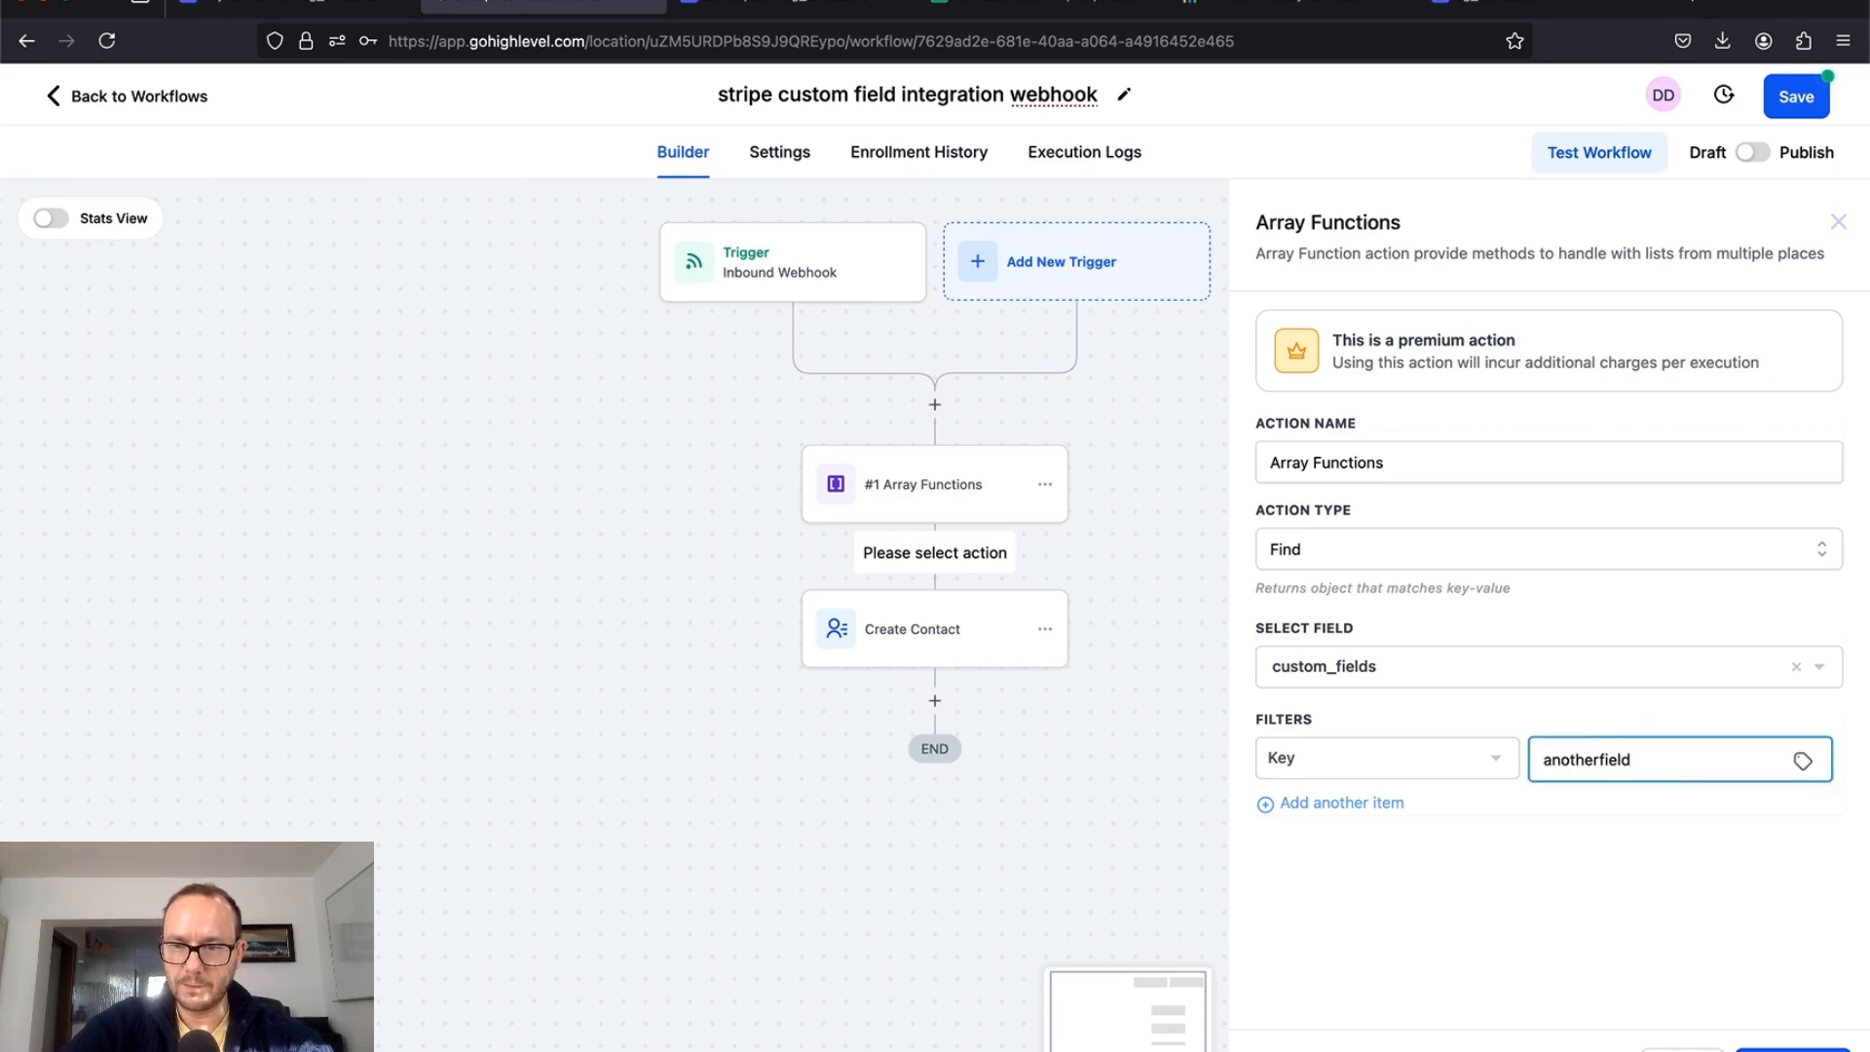
click(1790, 1048)
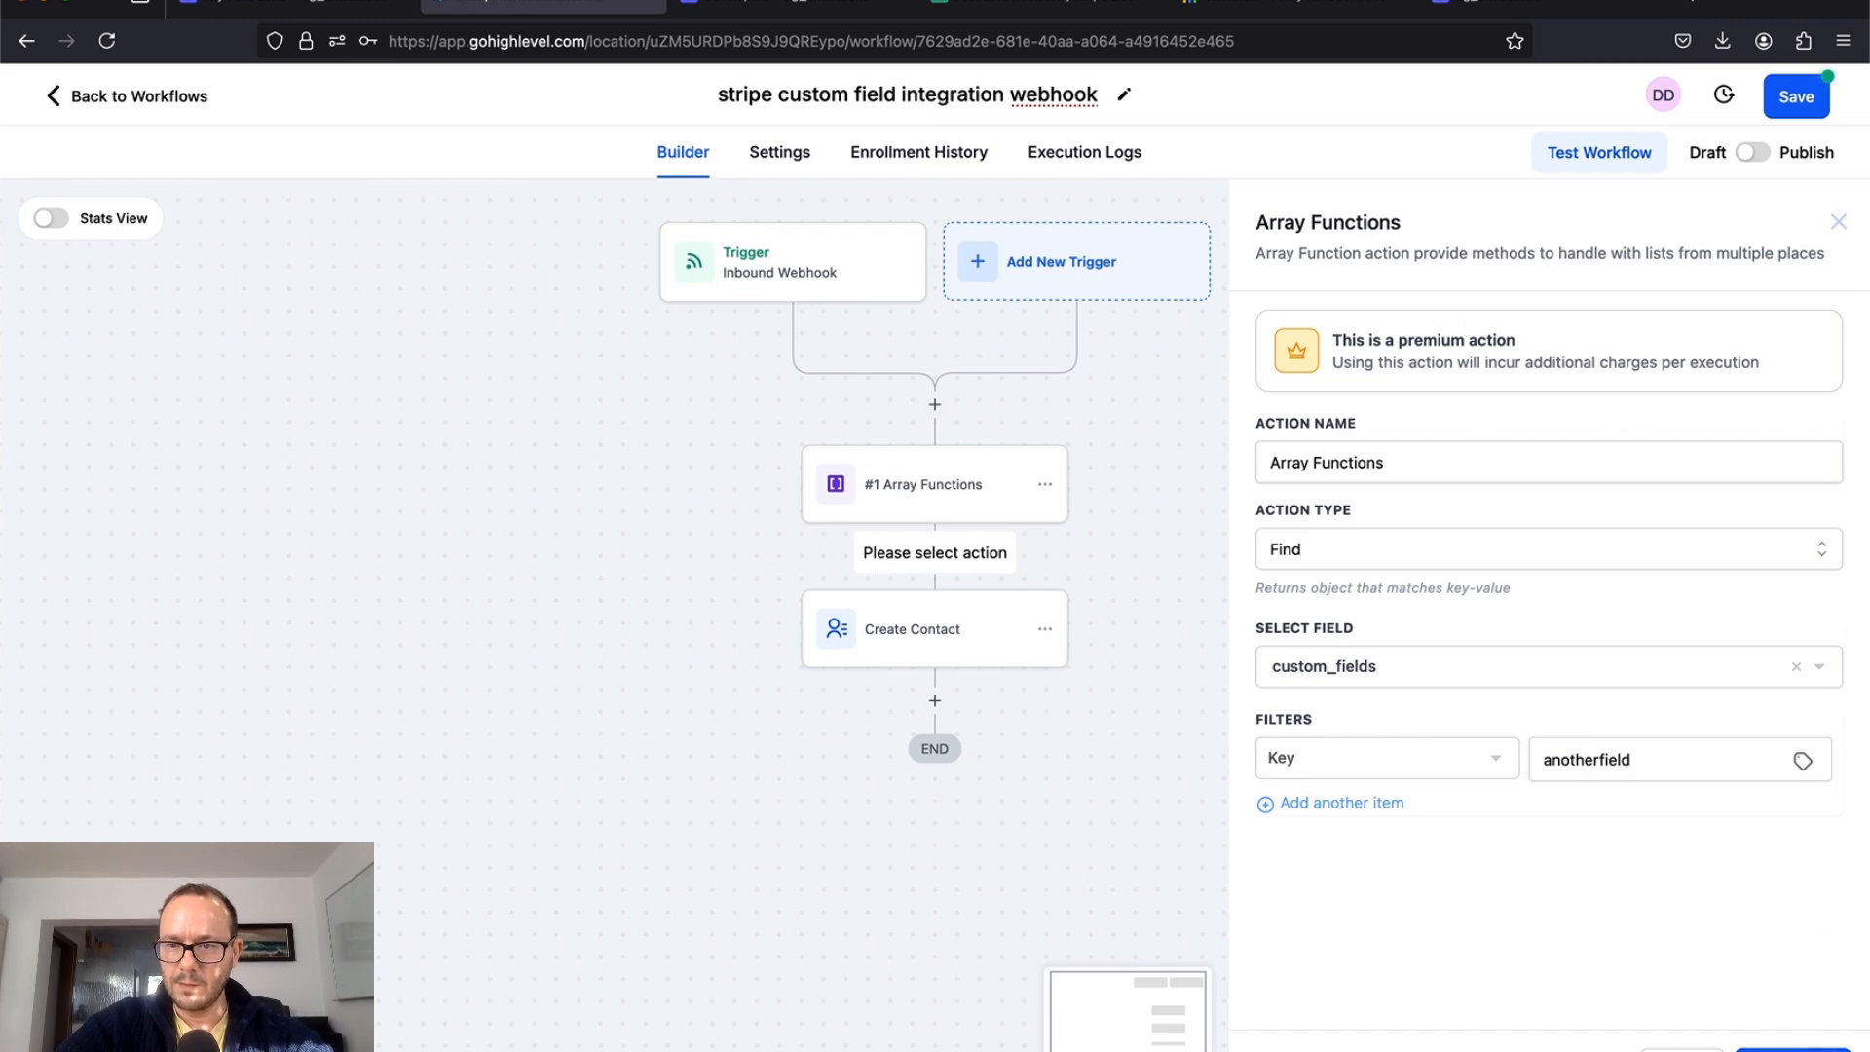
click(1420, 814)
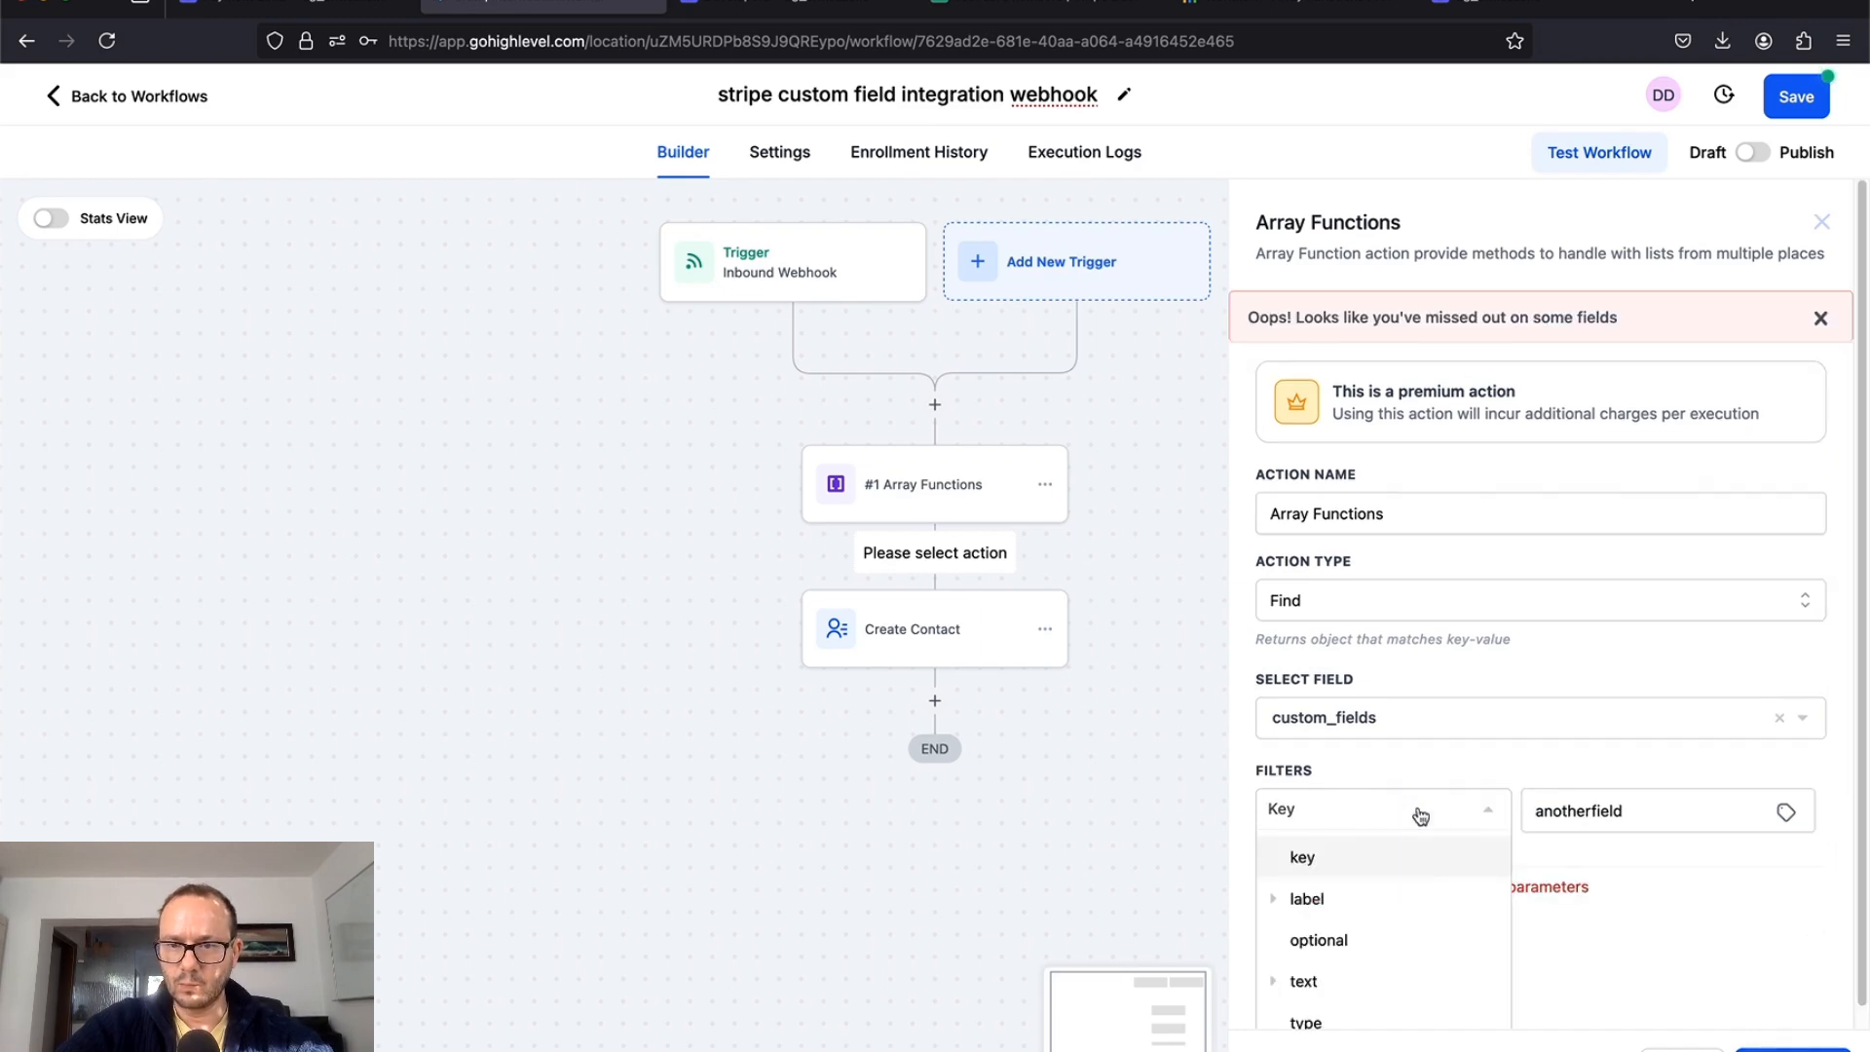
click(1366, 861)
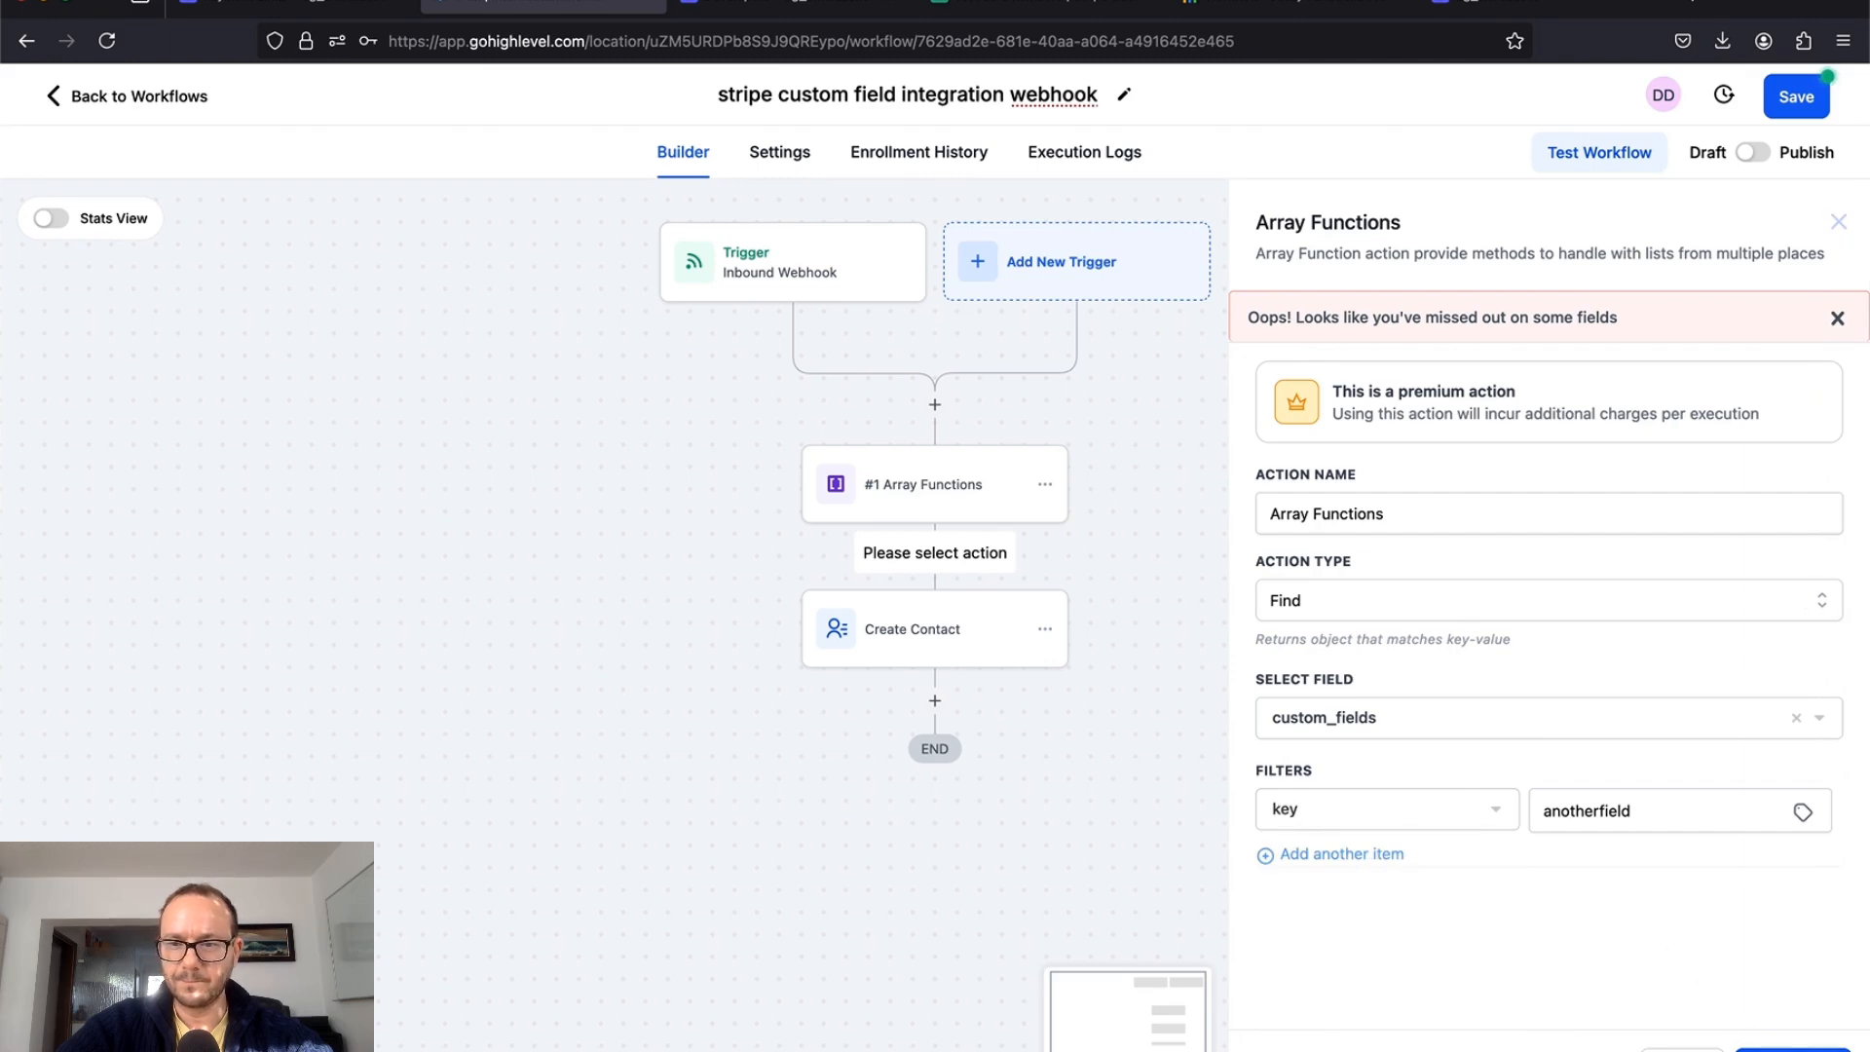
click(1779, 1047)
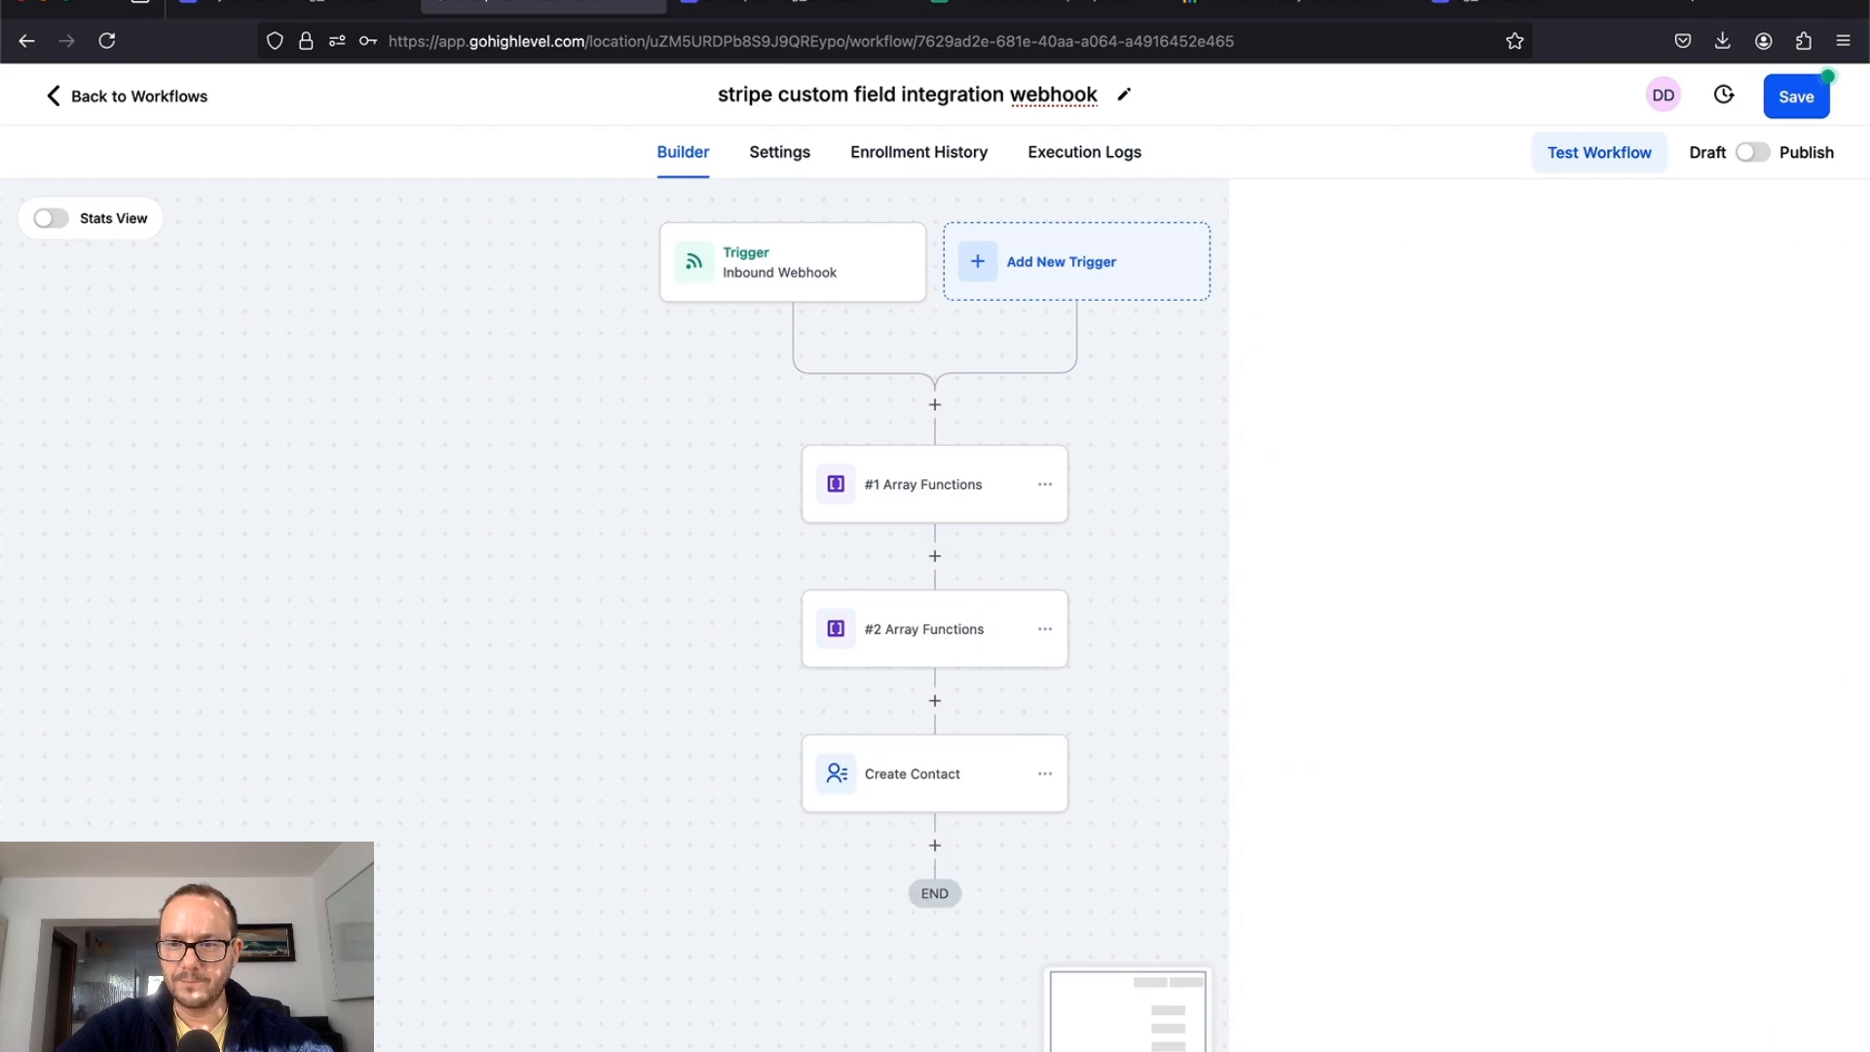
Step: Save the workflow and map Create Contact's Business Name to #1 Array Functions Text.Value
click(1803, 97)
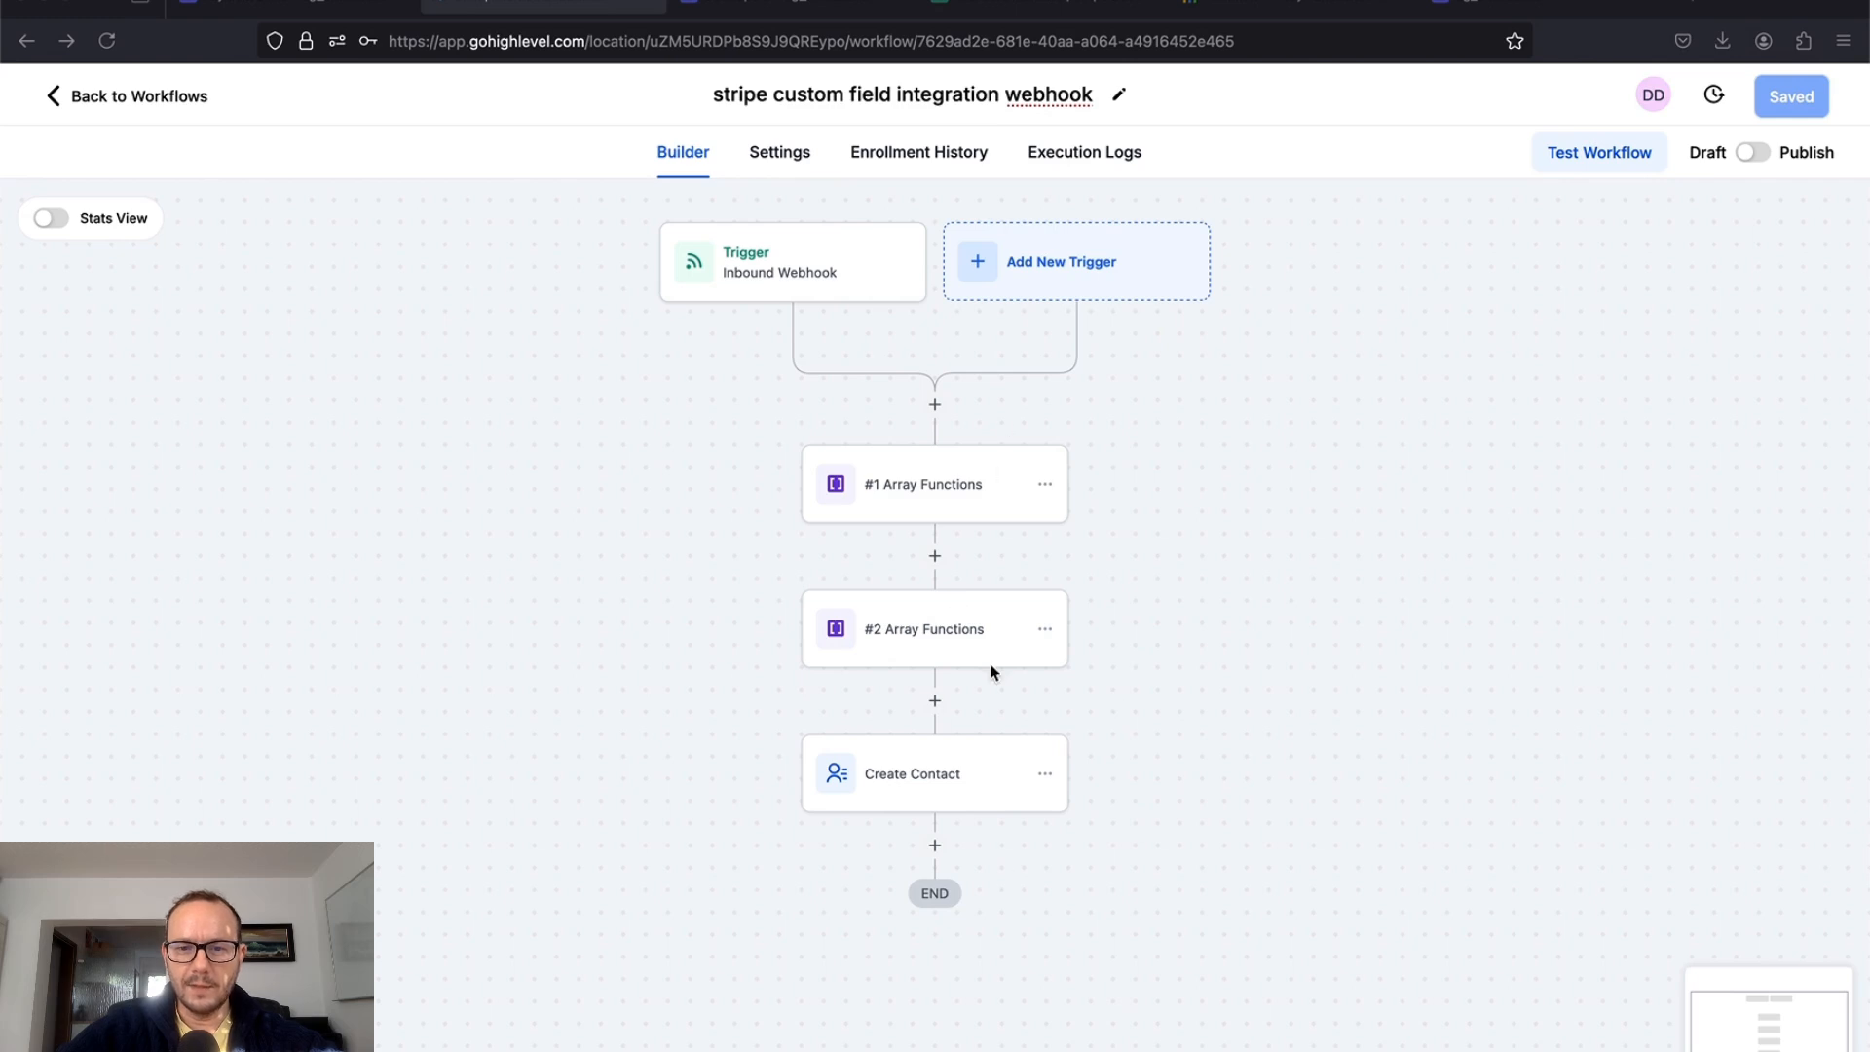
click(933, 784)
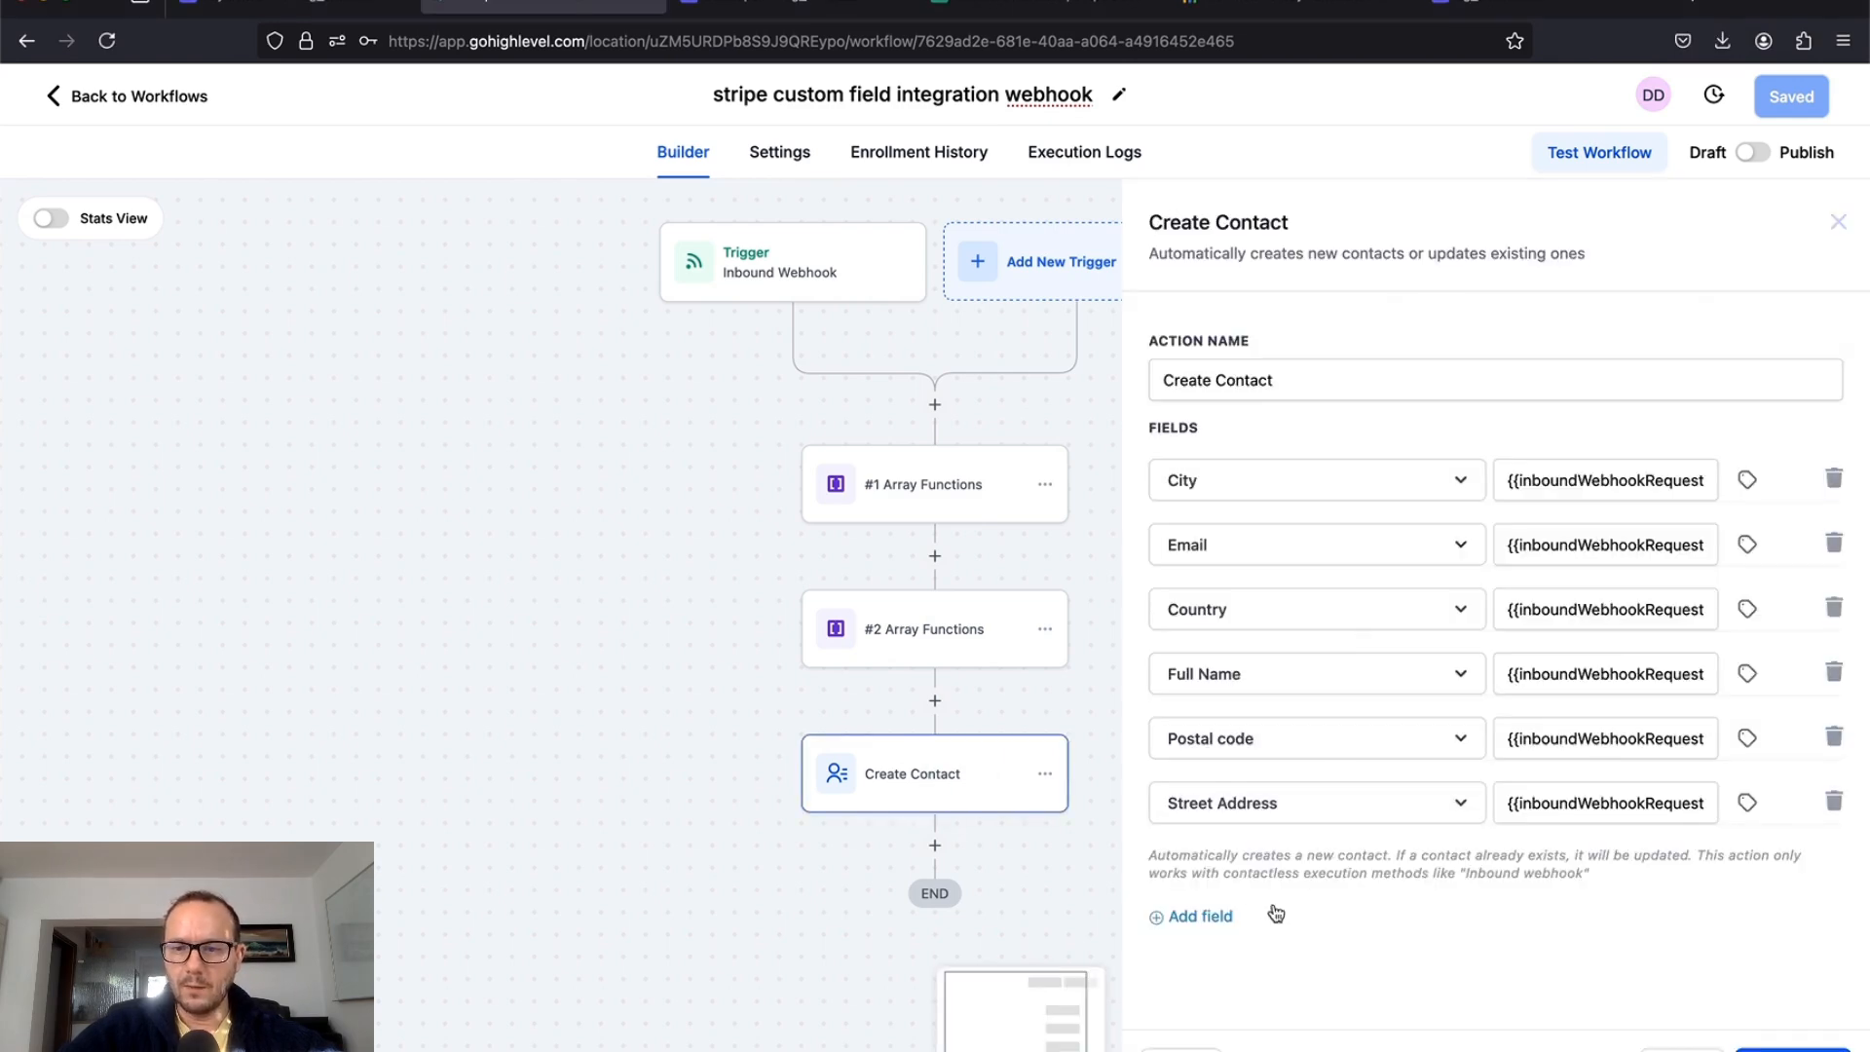
click(1208, 916)
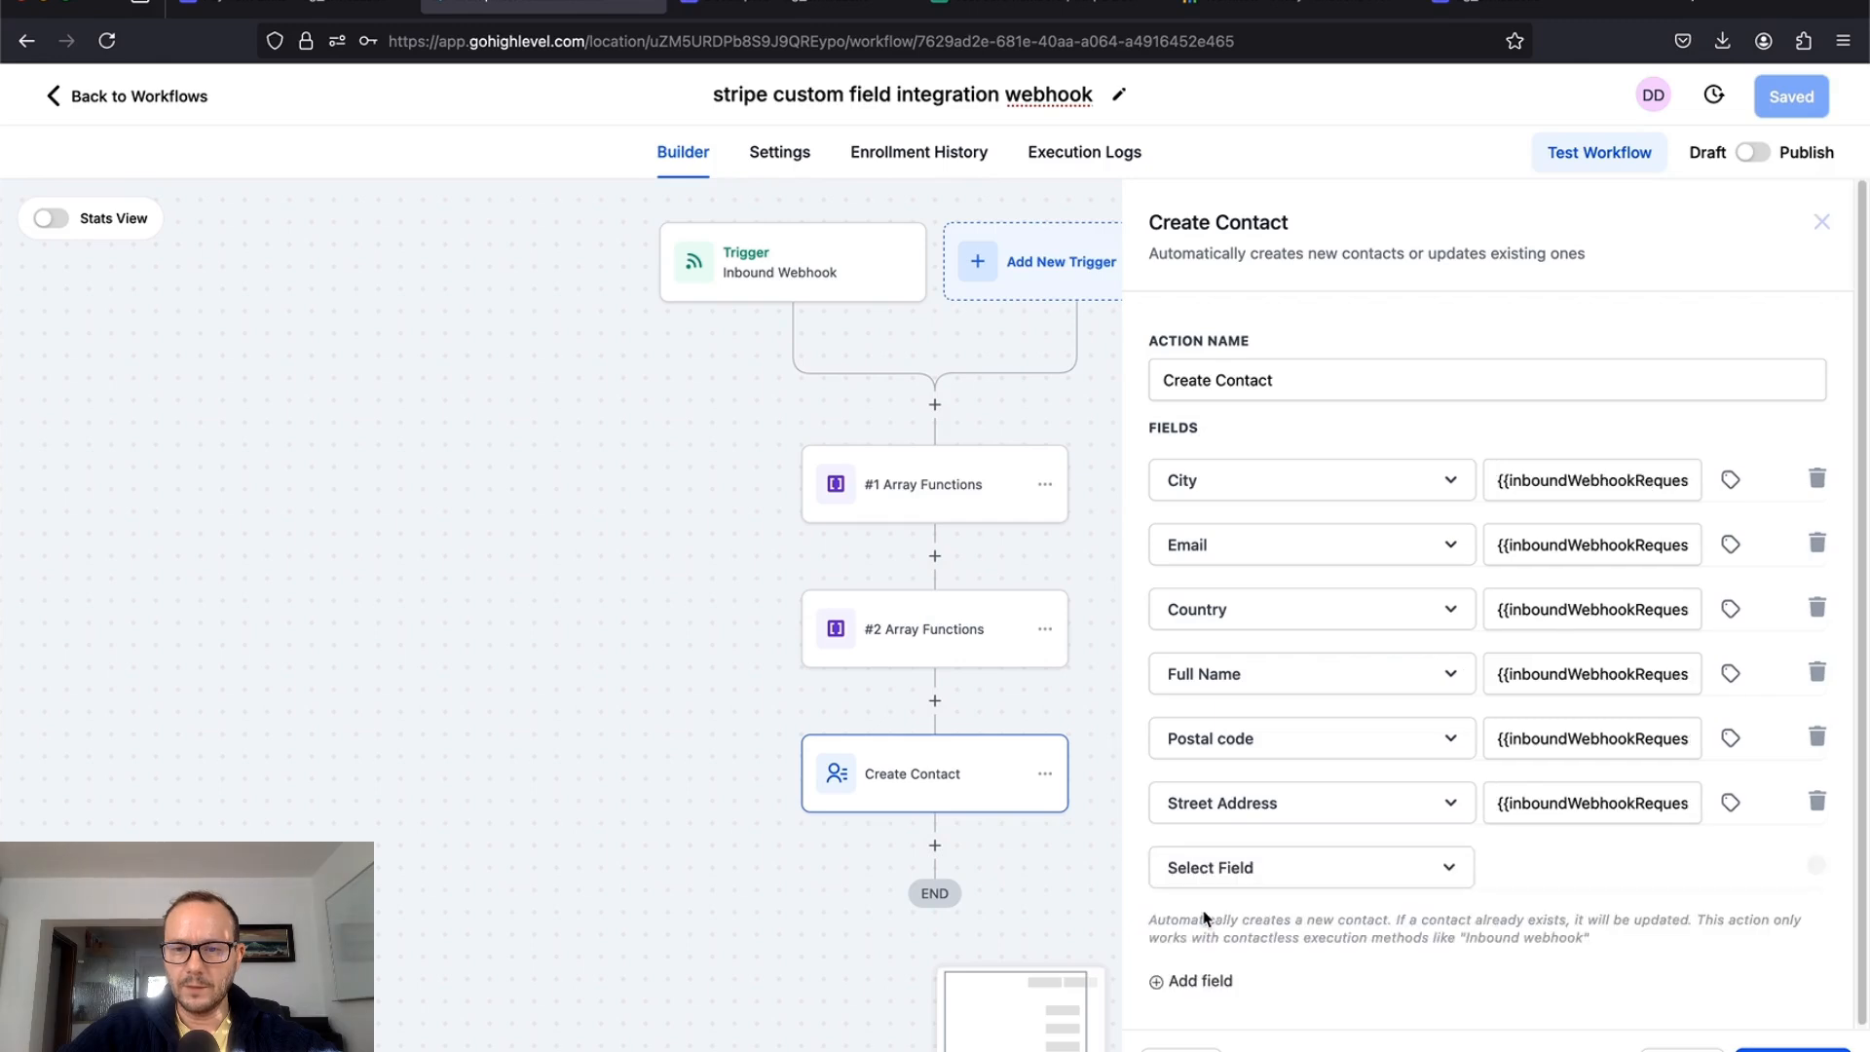
click(1249, 875)
scroll(1277, 910, down, 3)
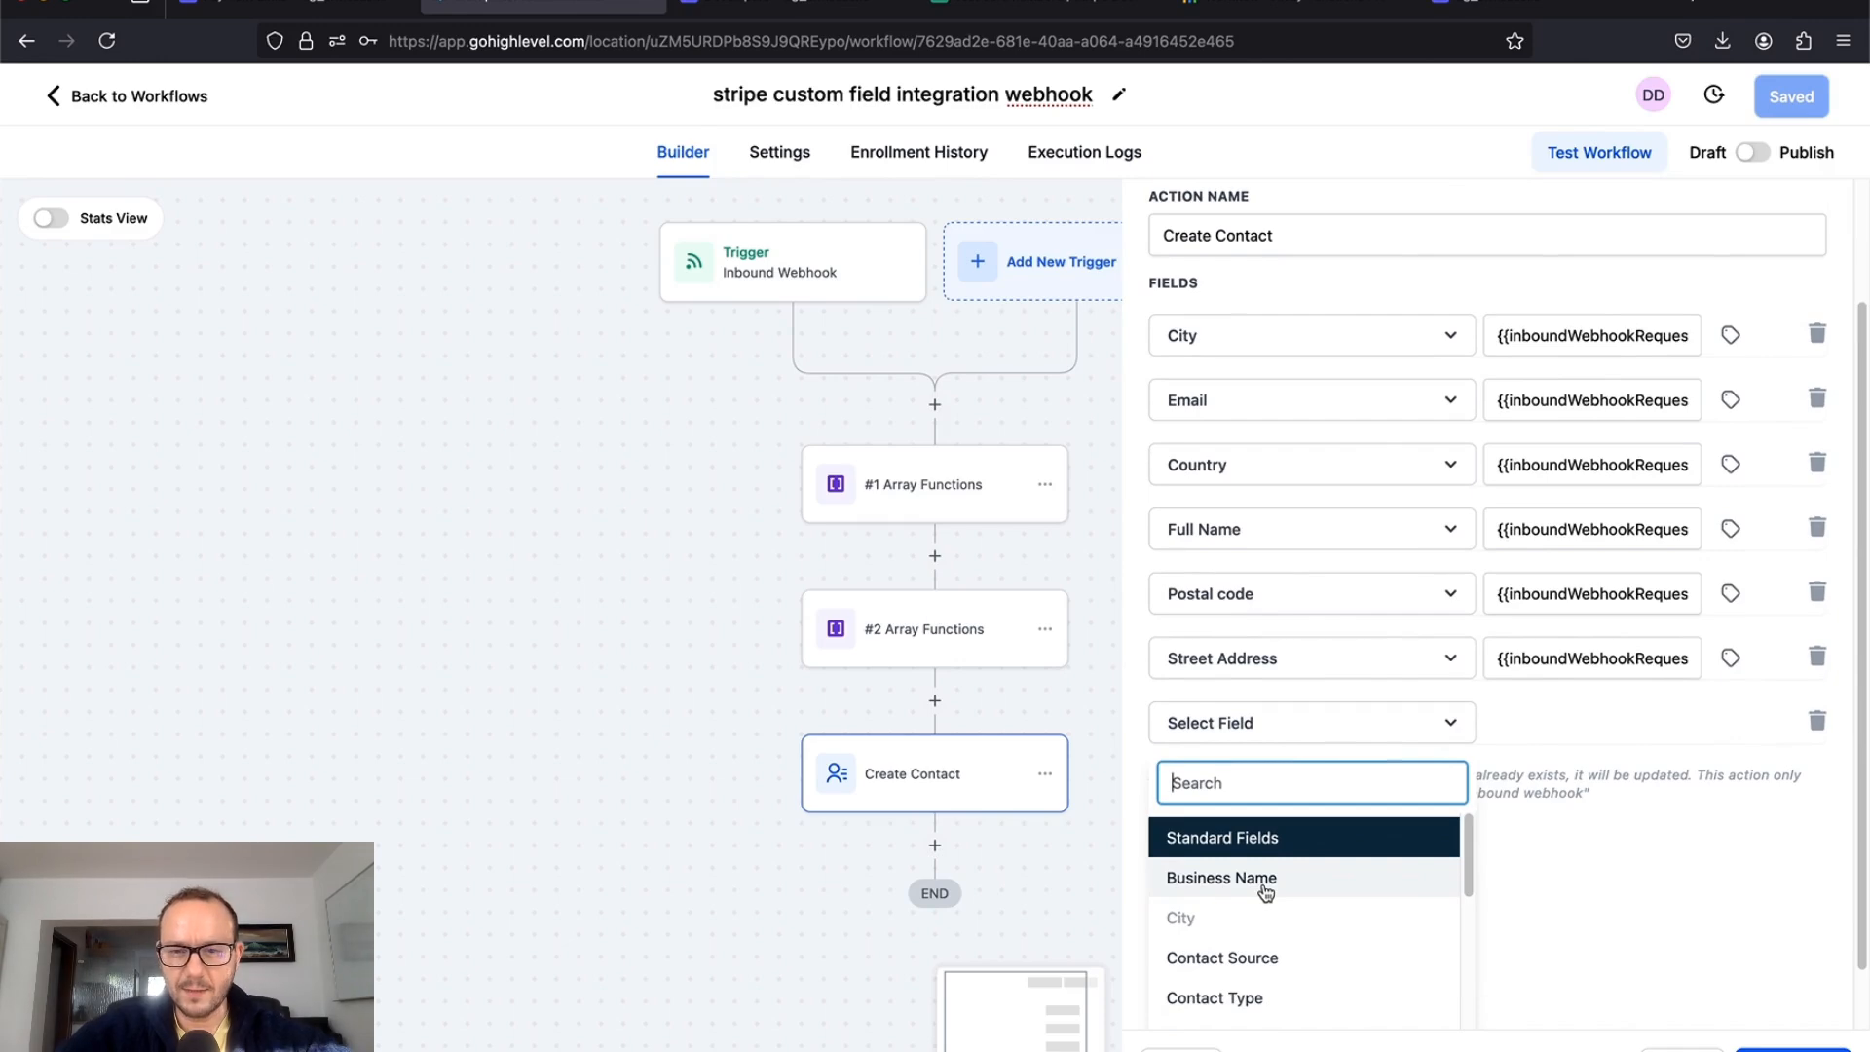
click(1265, 889)
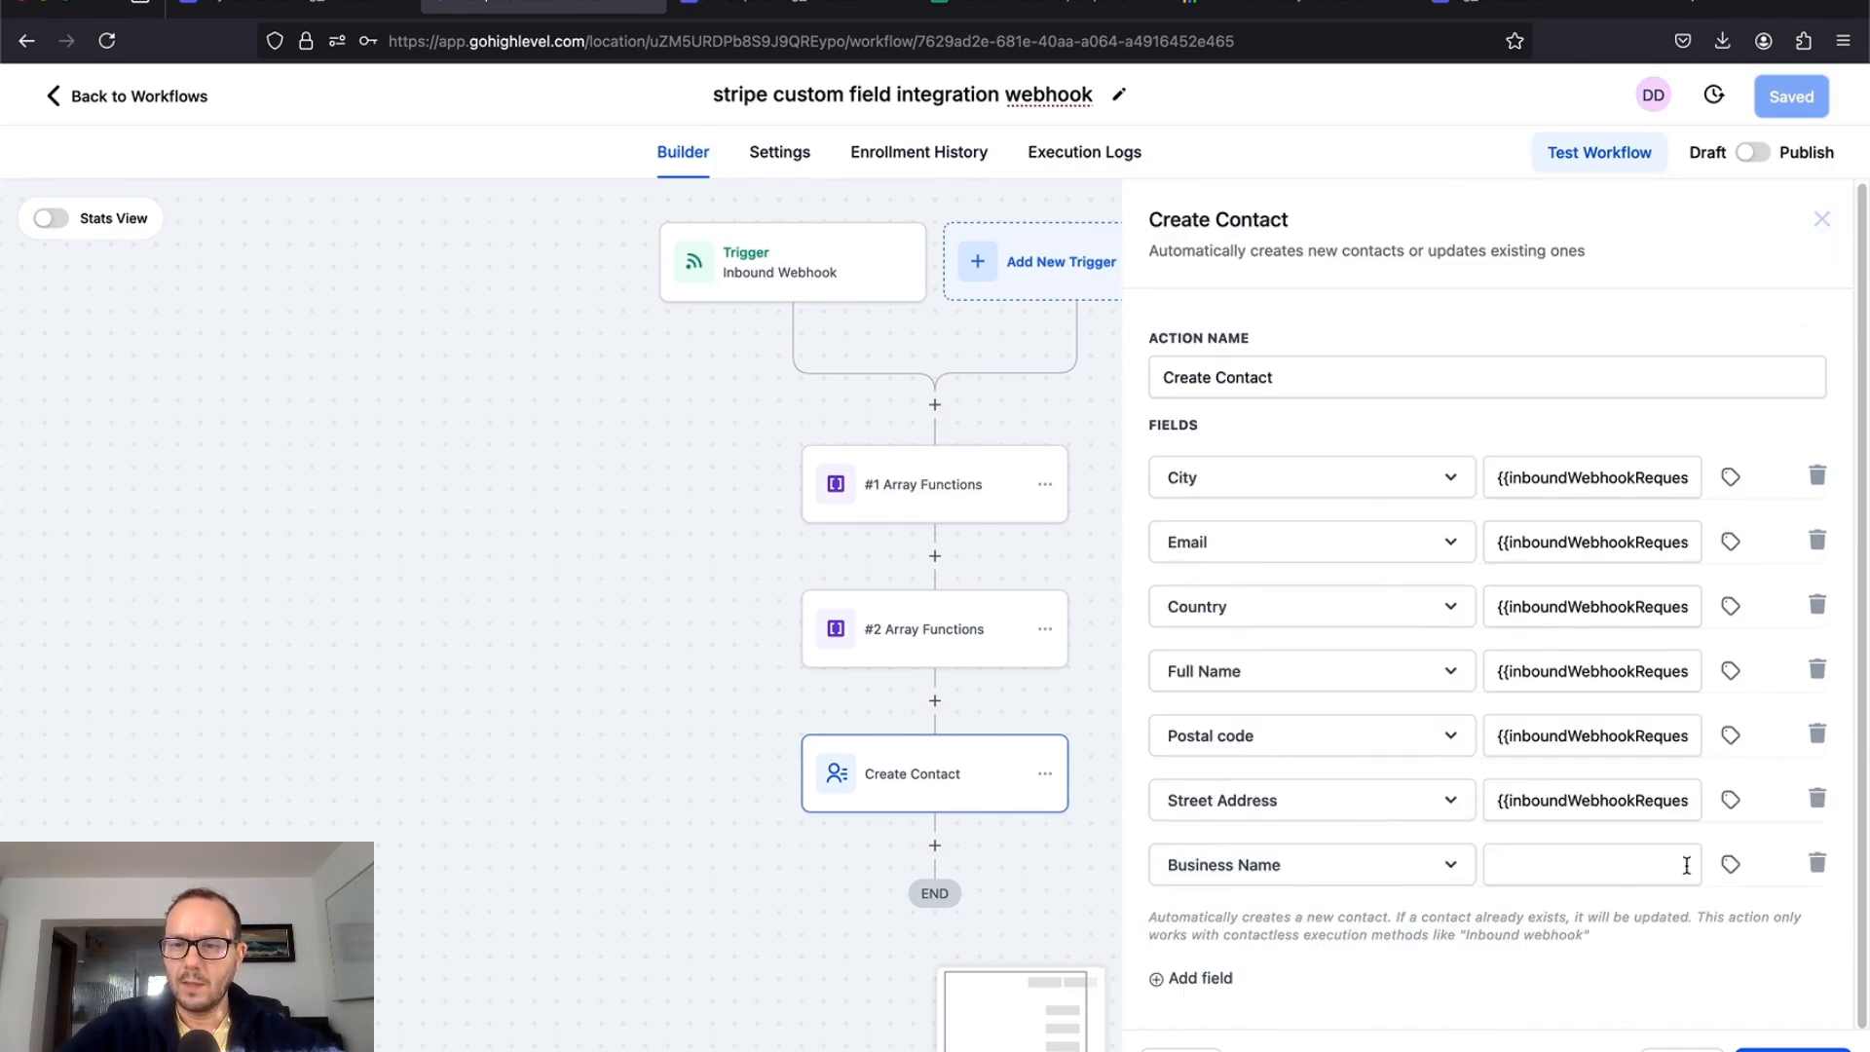
click(1730, 865)
scroll(1652, 980, down, 3)
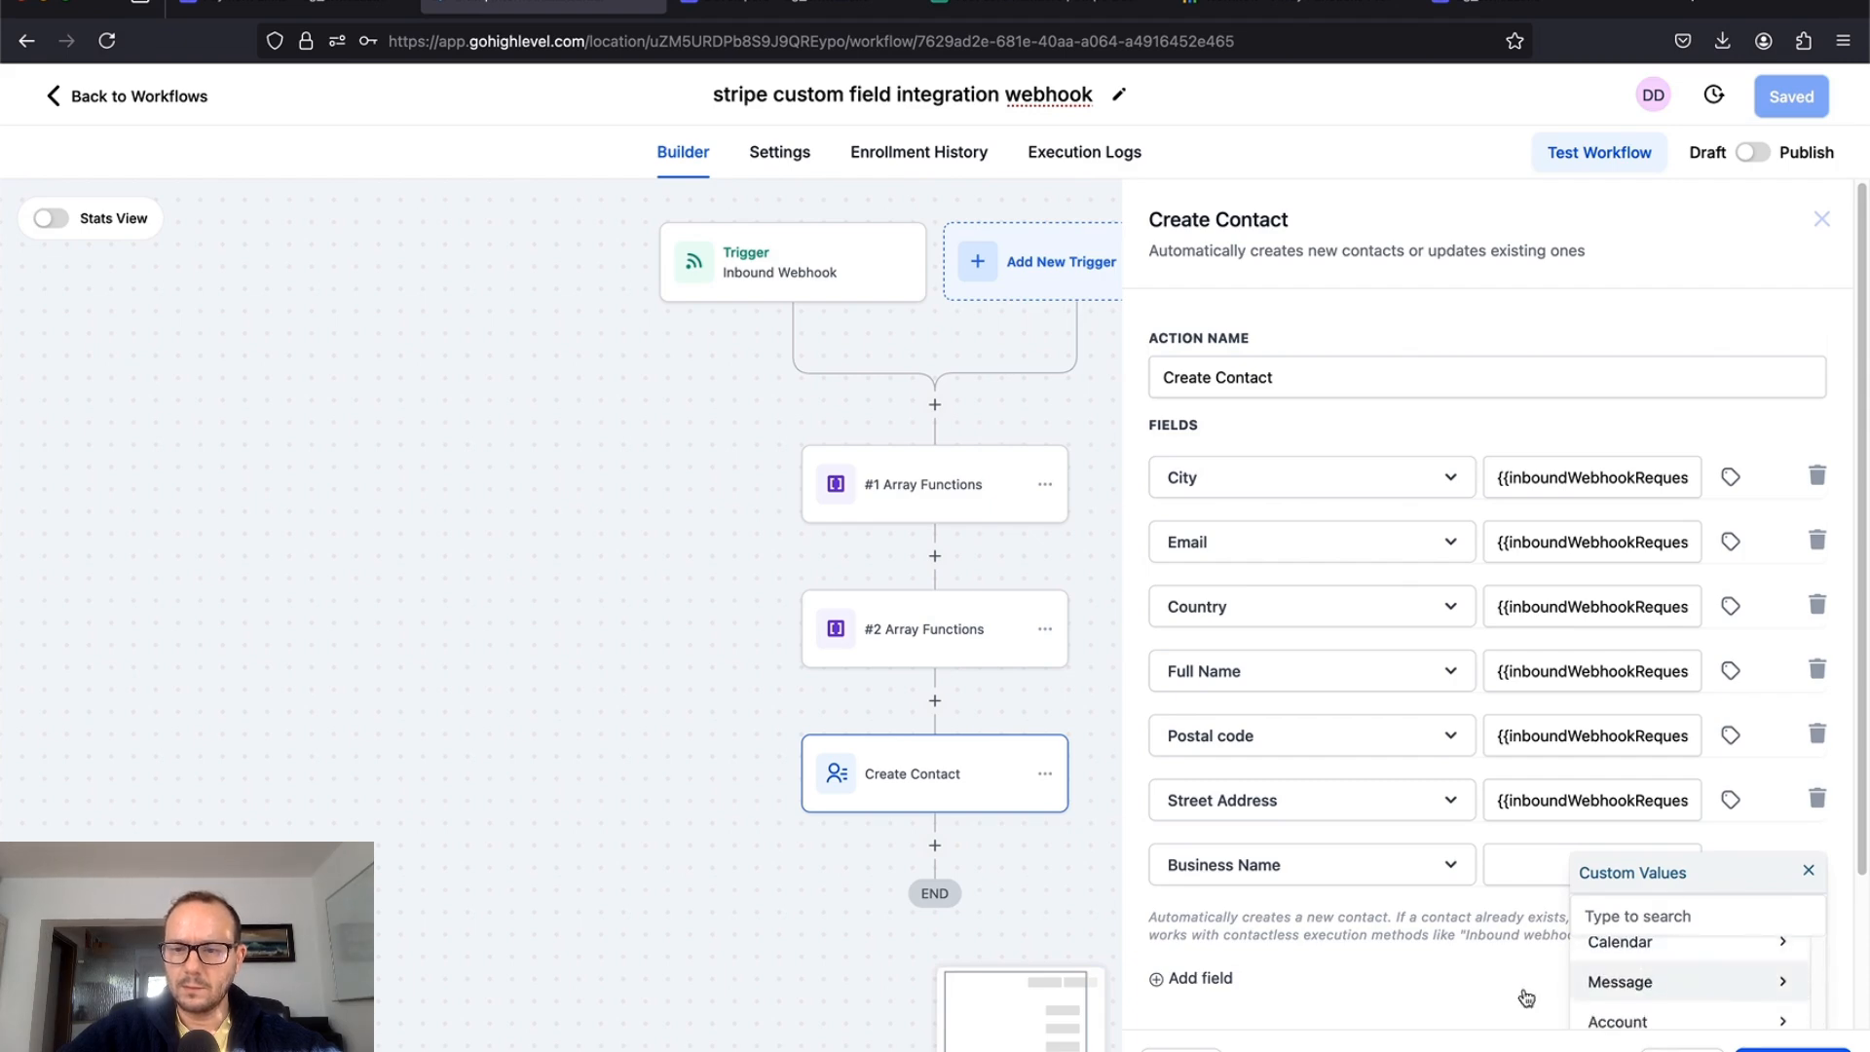
scroll(1526, 998, down, 3)
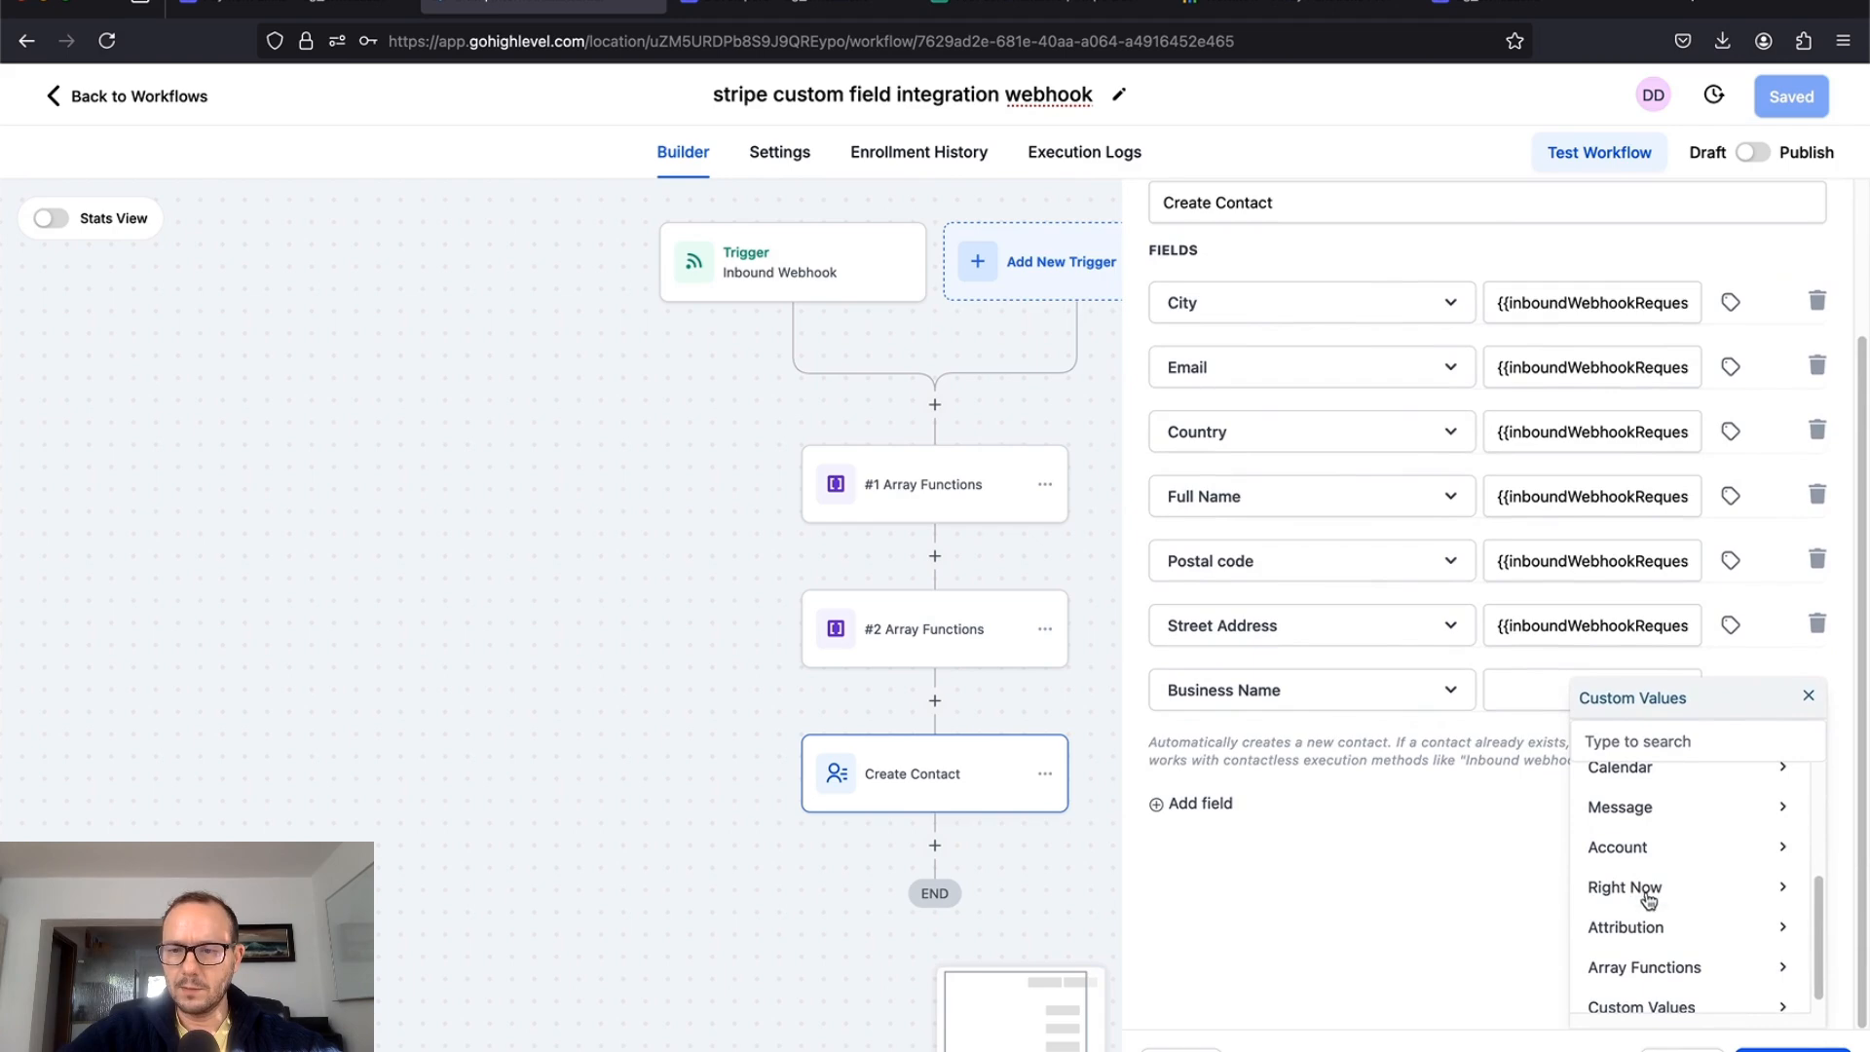
scroll(1648, 895, down, 1)
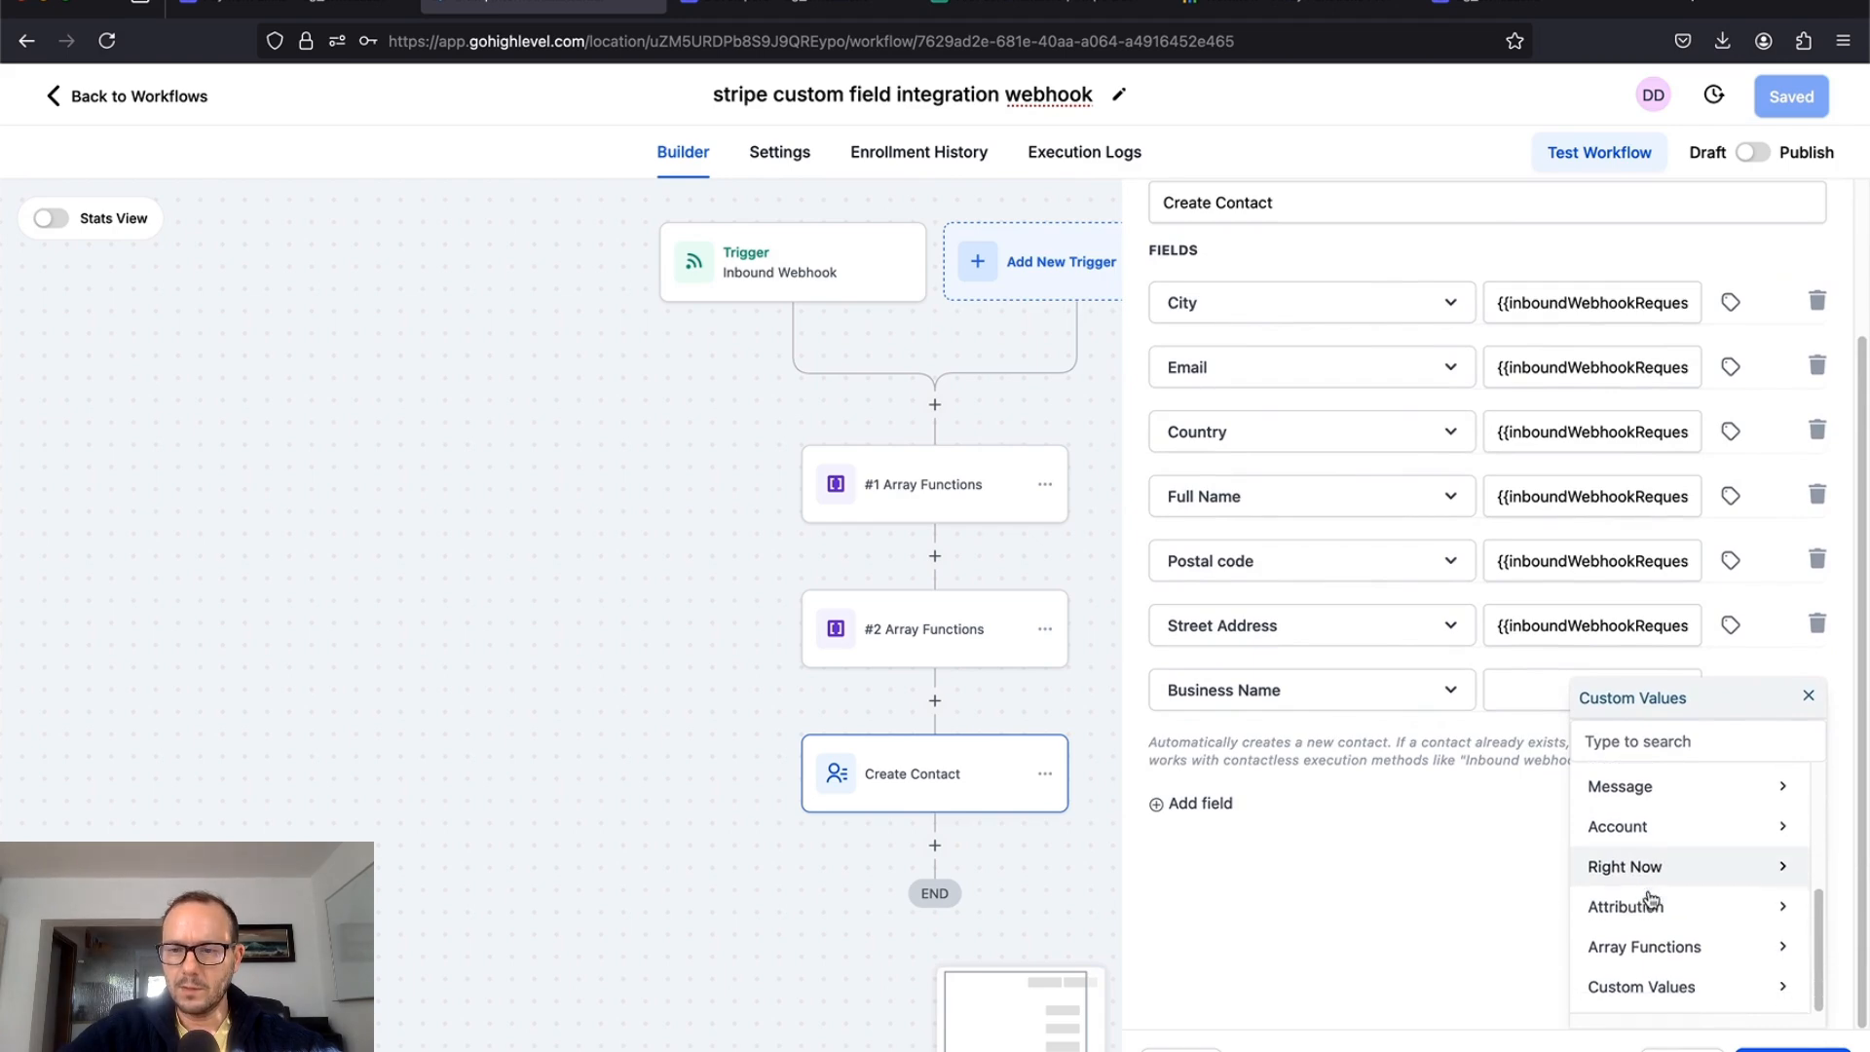
click(1646, 963)
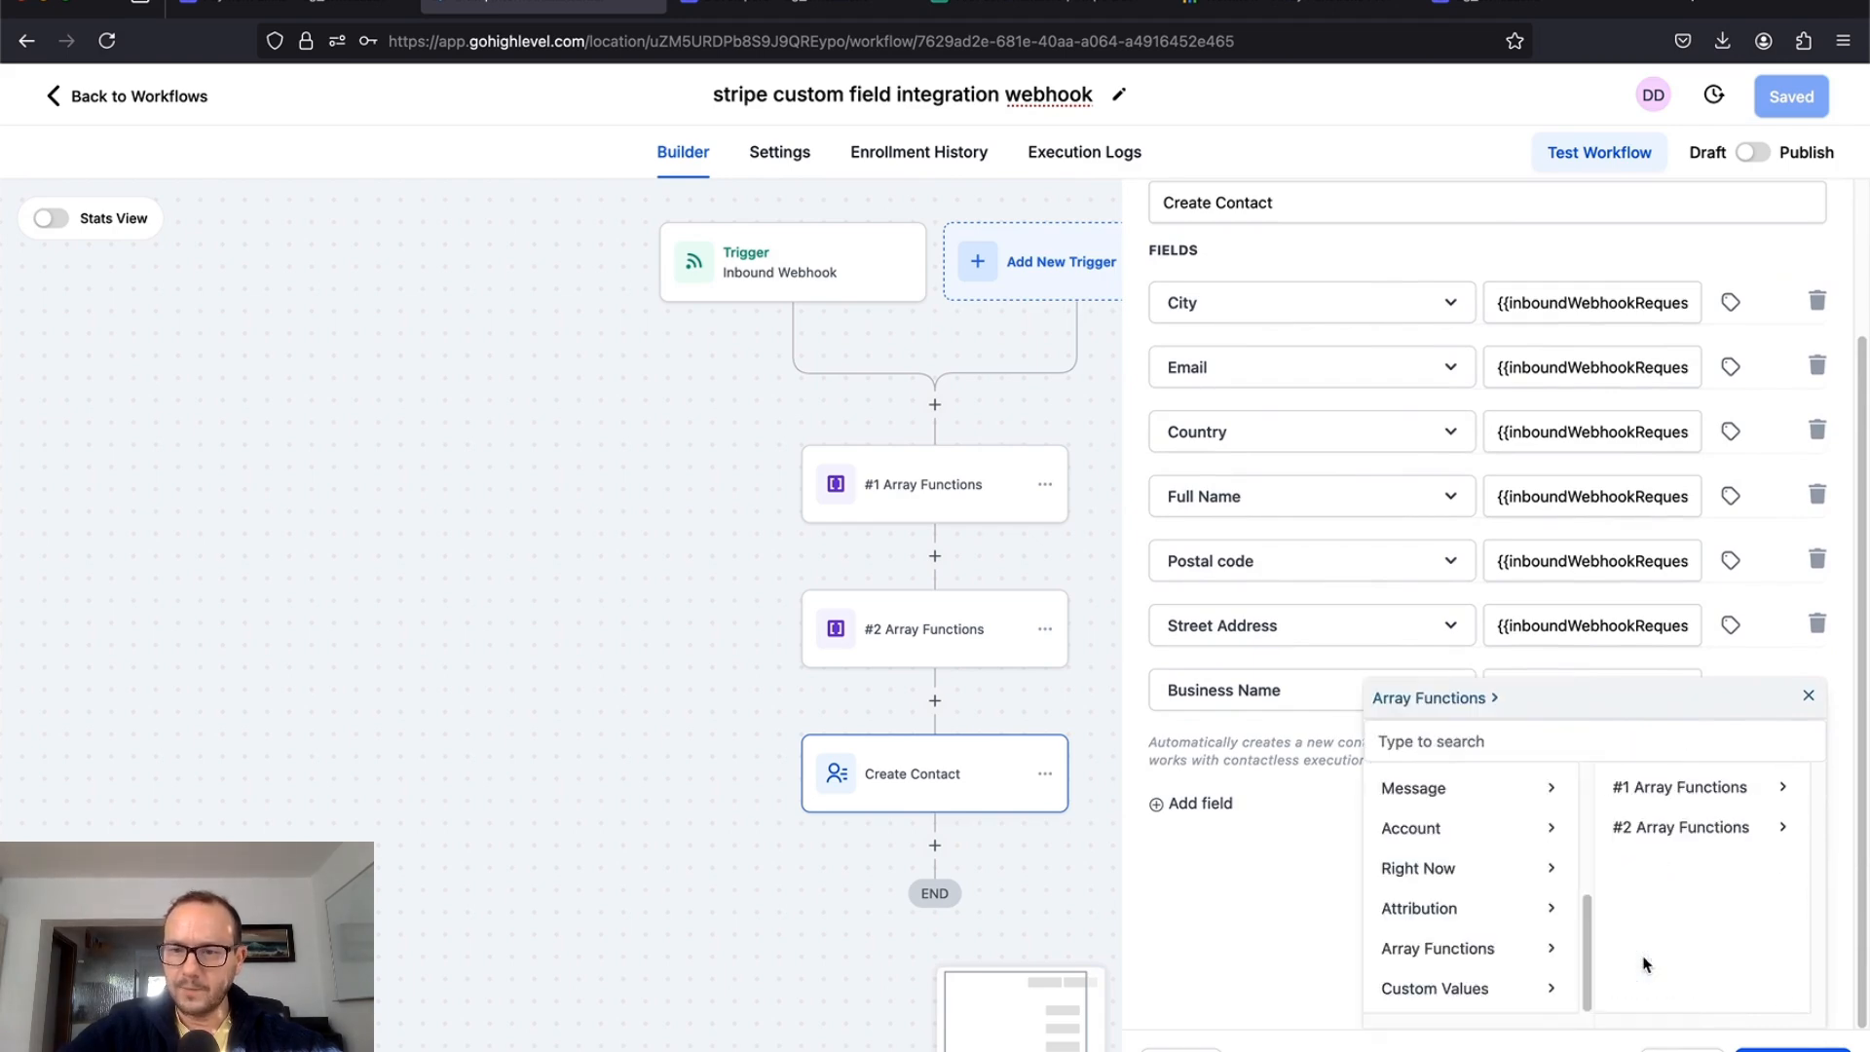
click(1693, 789)
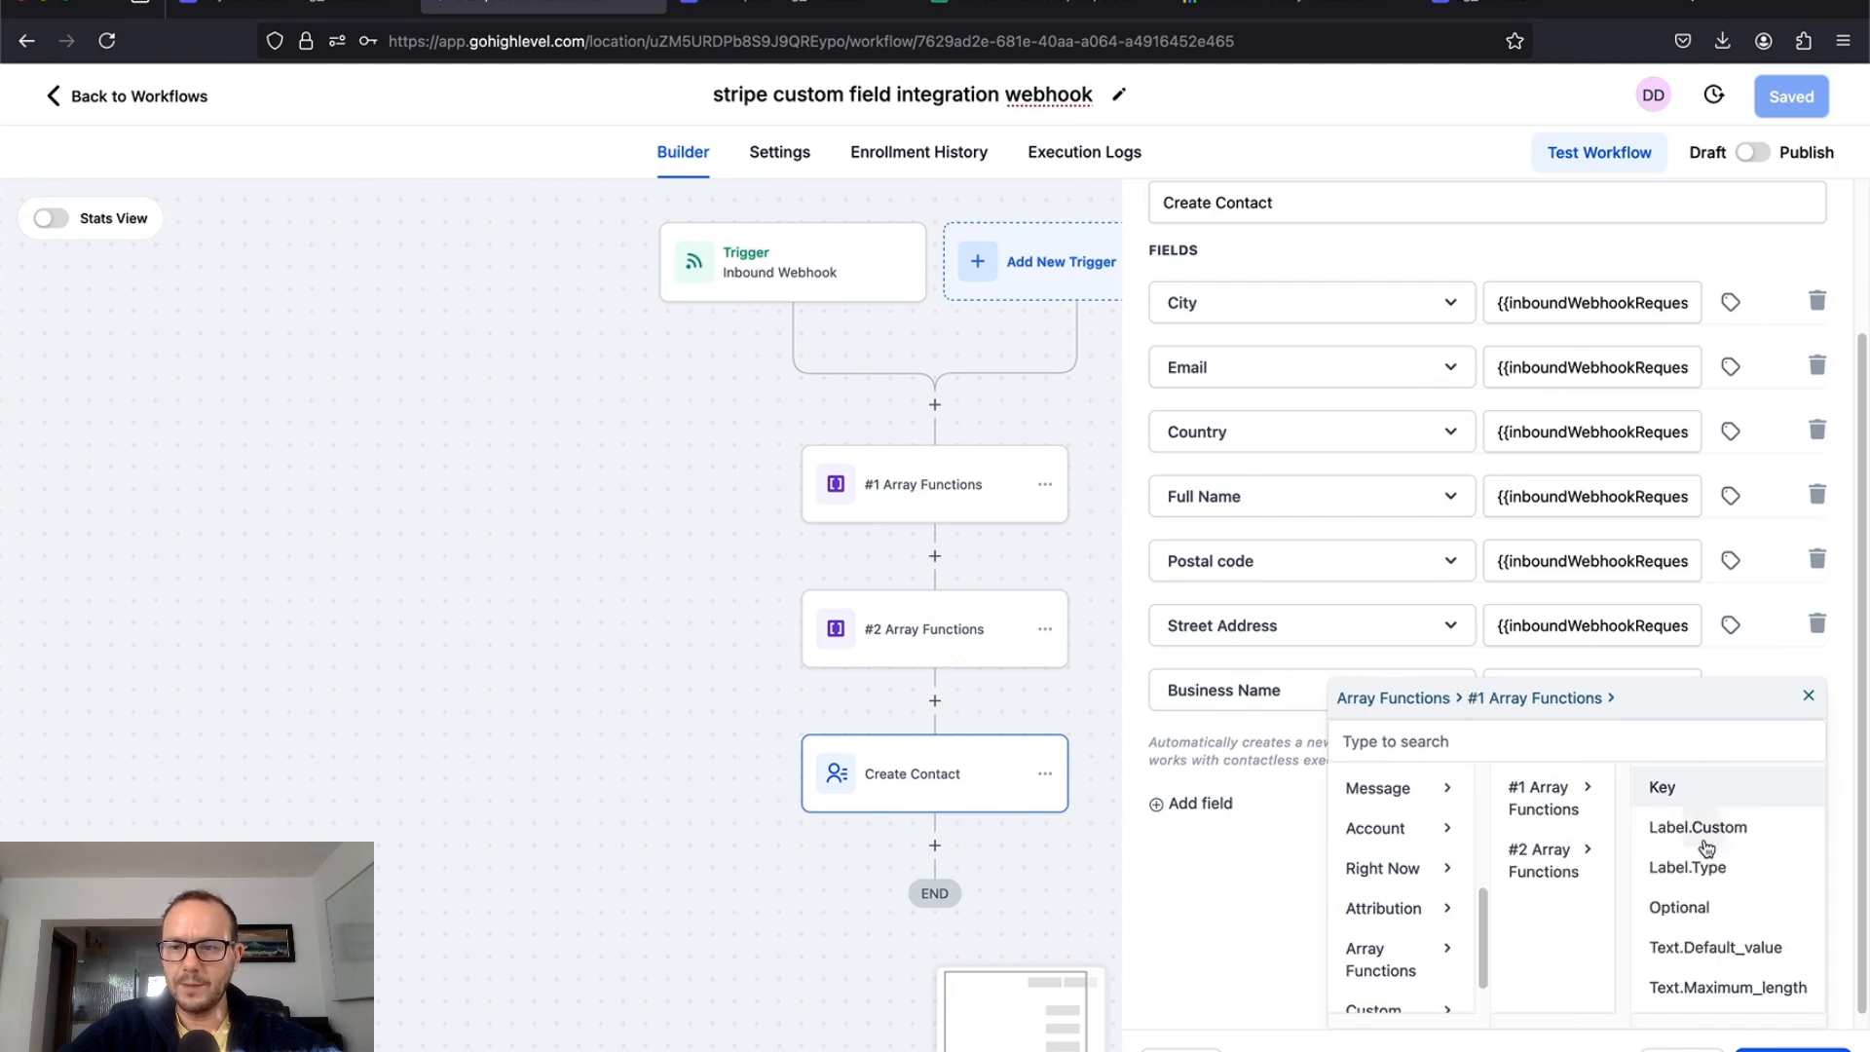
scroll(1715, 894, down, 2)
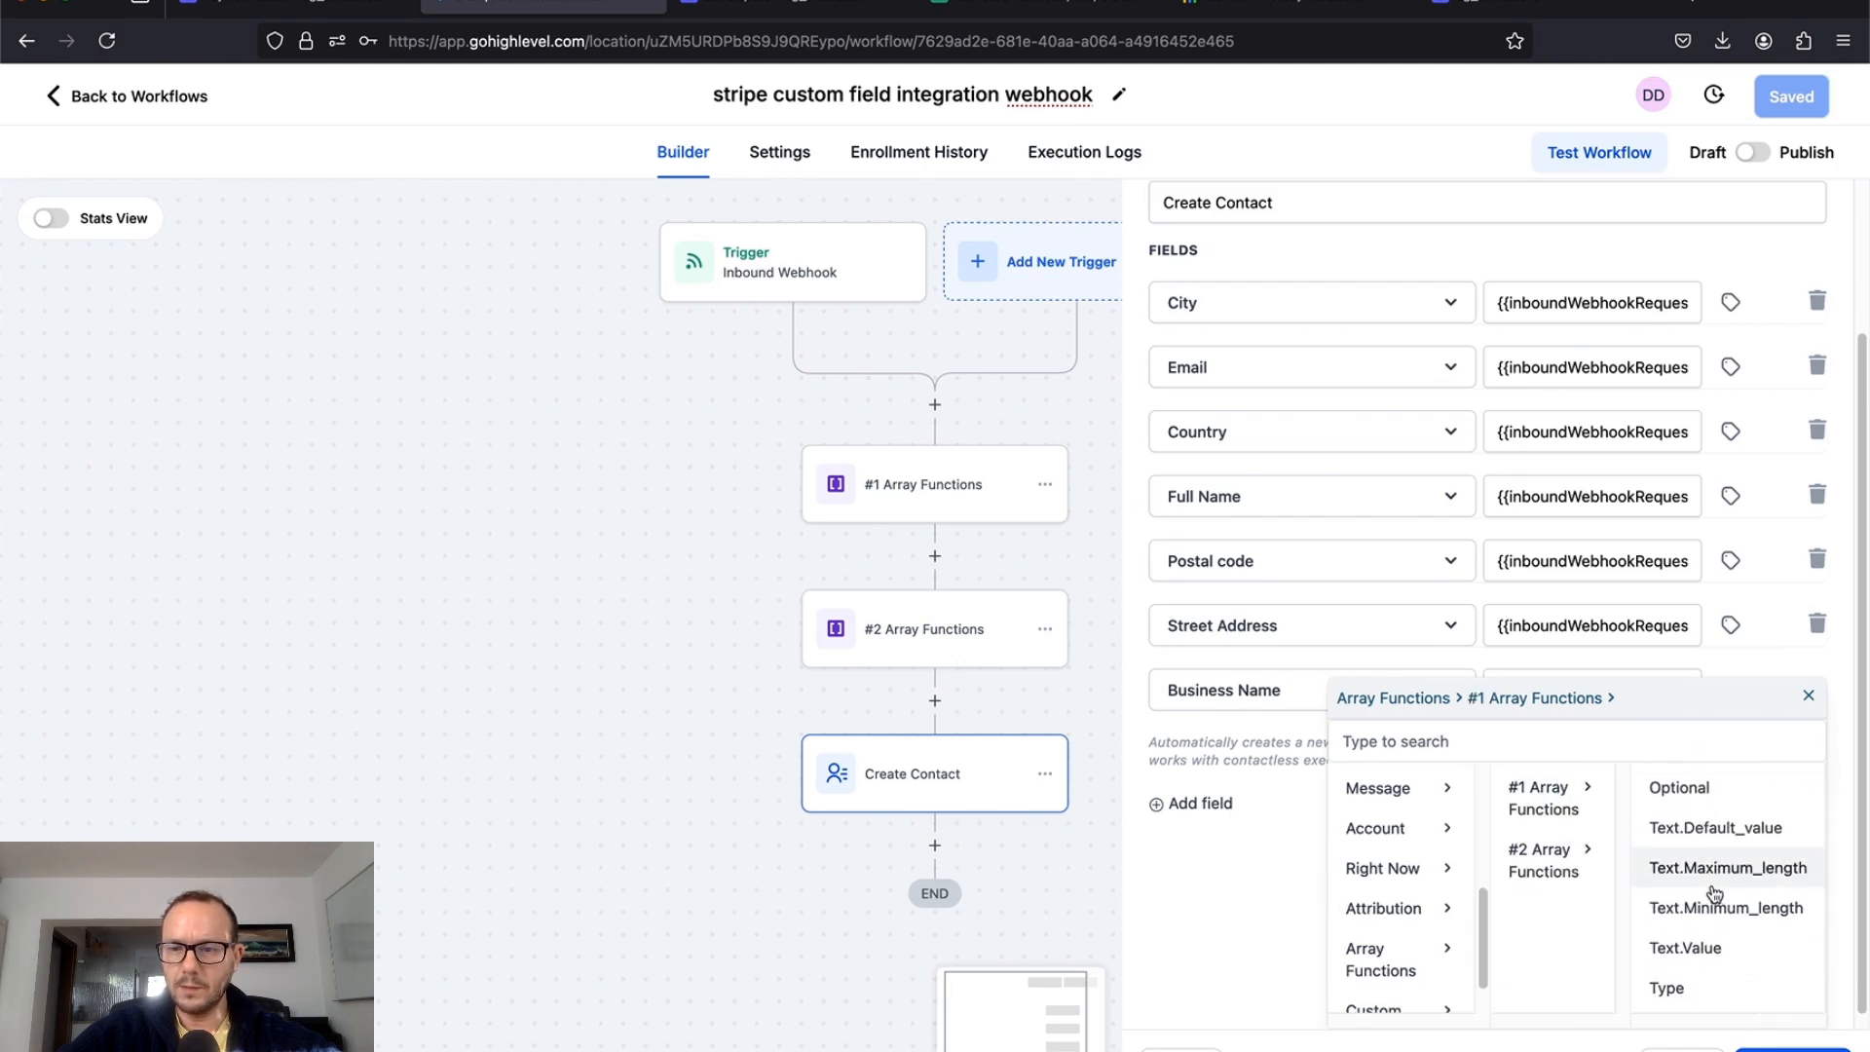
click(1668, 952)
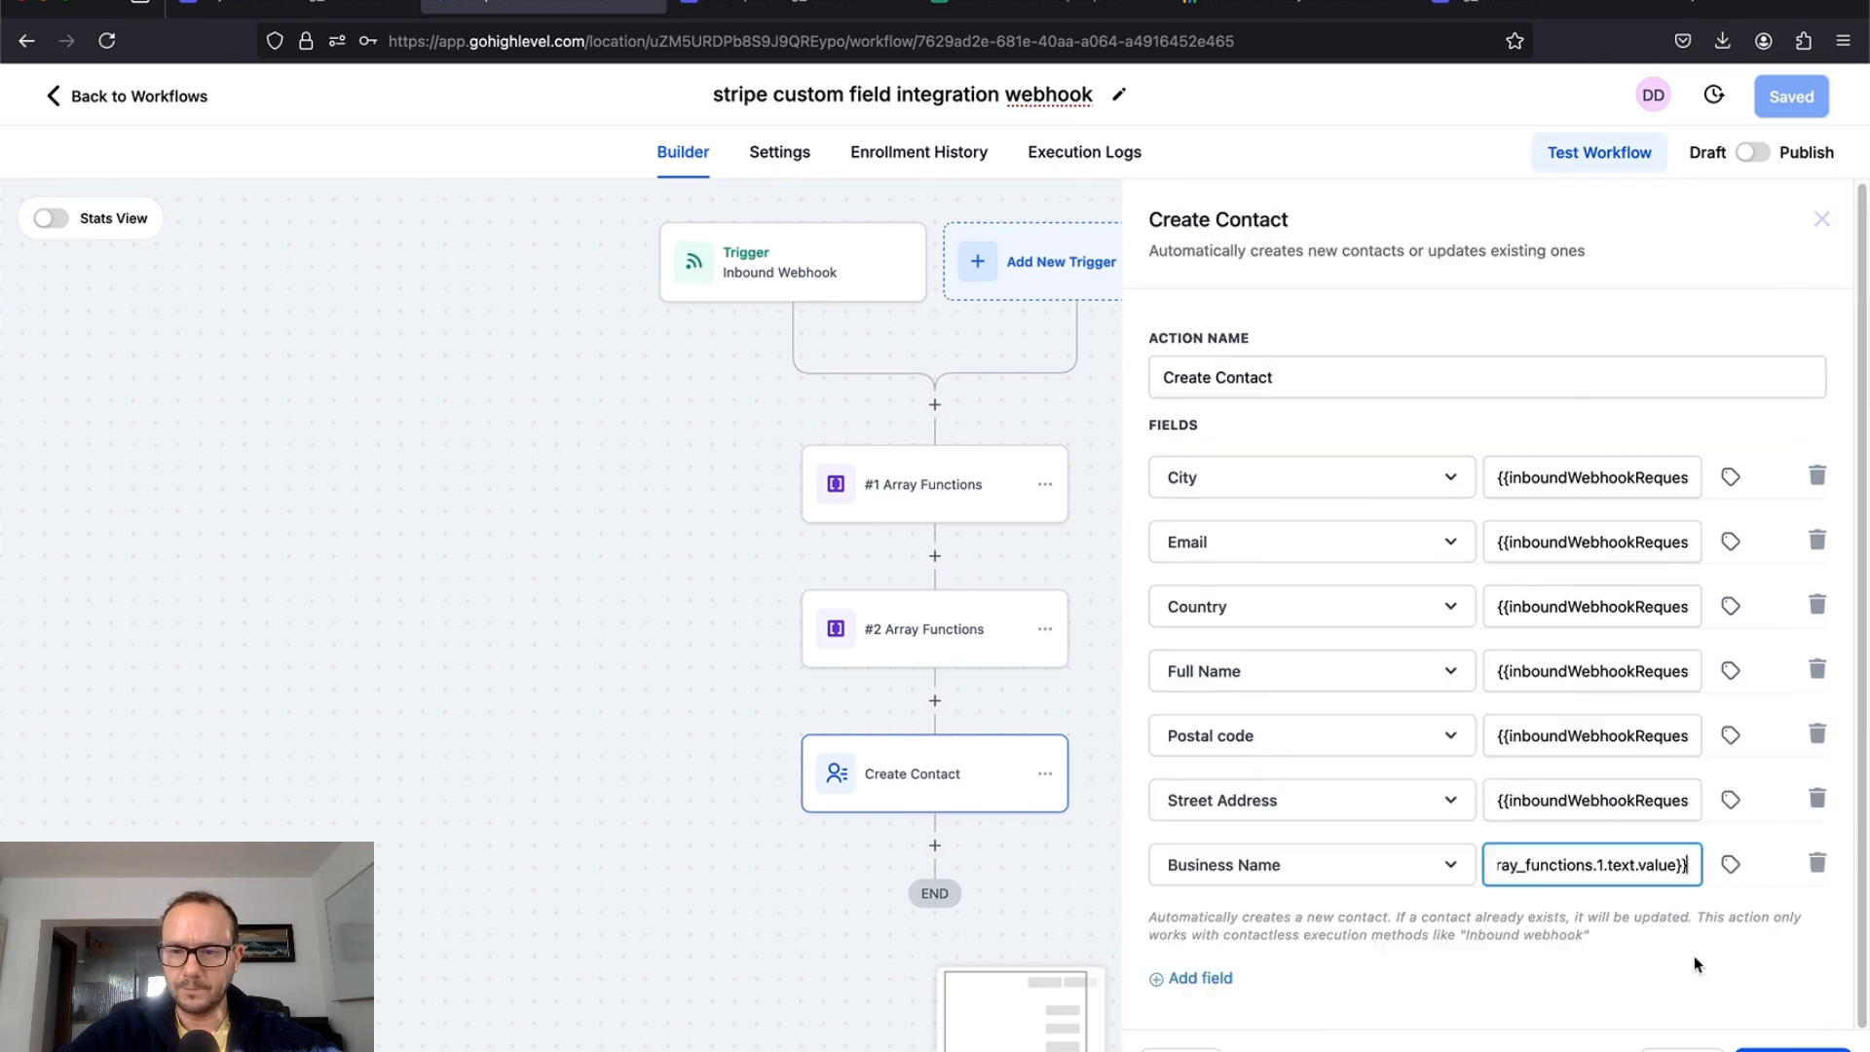
Step: Add hl-another-field mapped to #2 Array Functions Text.Value and close Create Contact
click(1202, 978)
click(1268, 938)
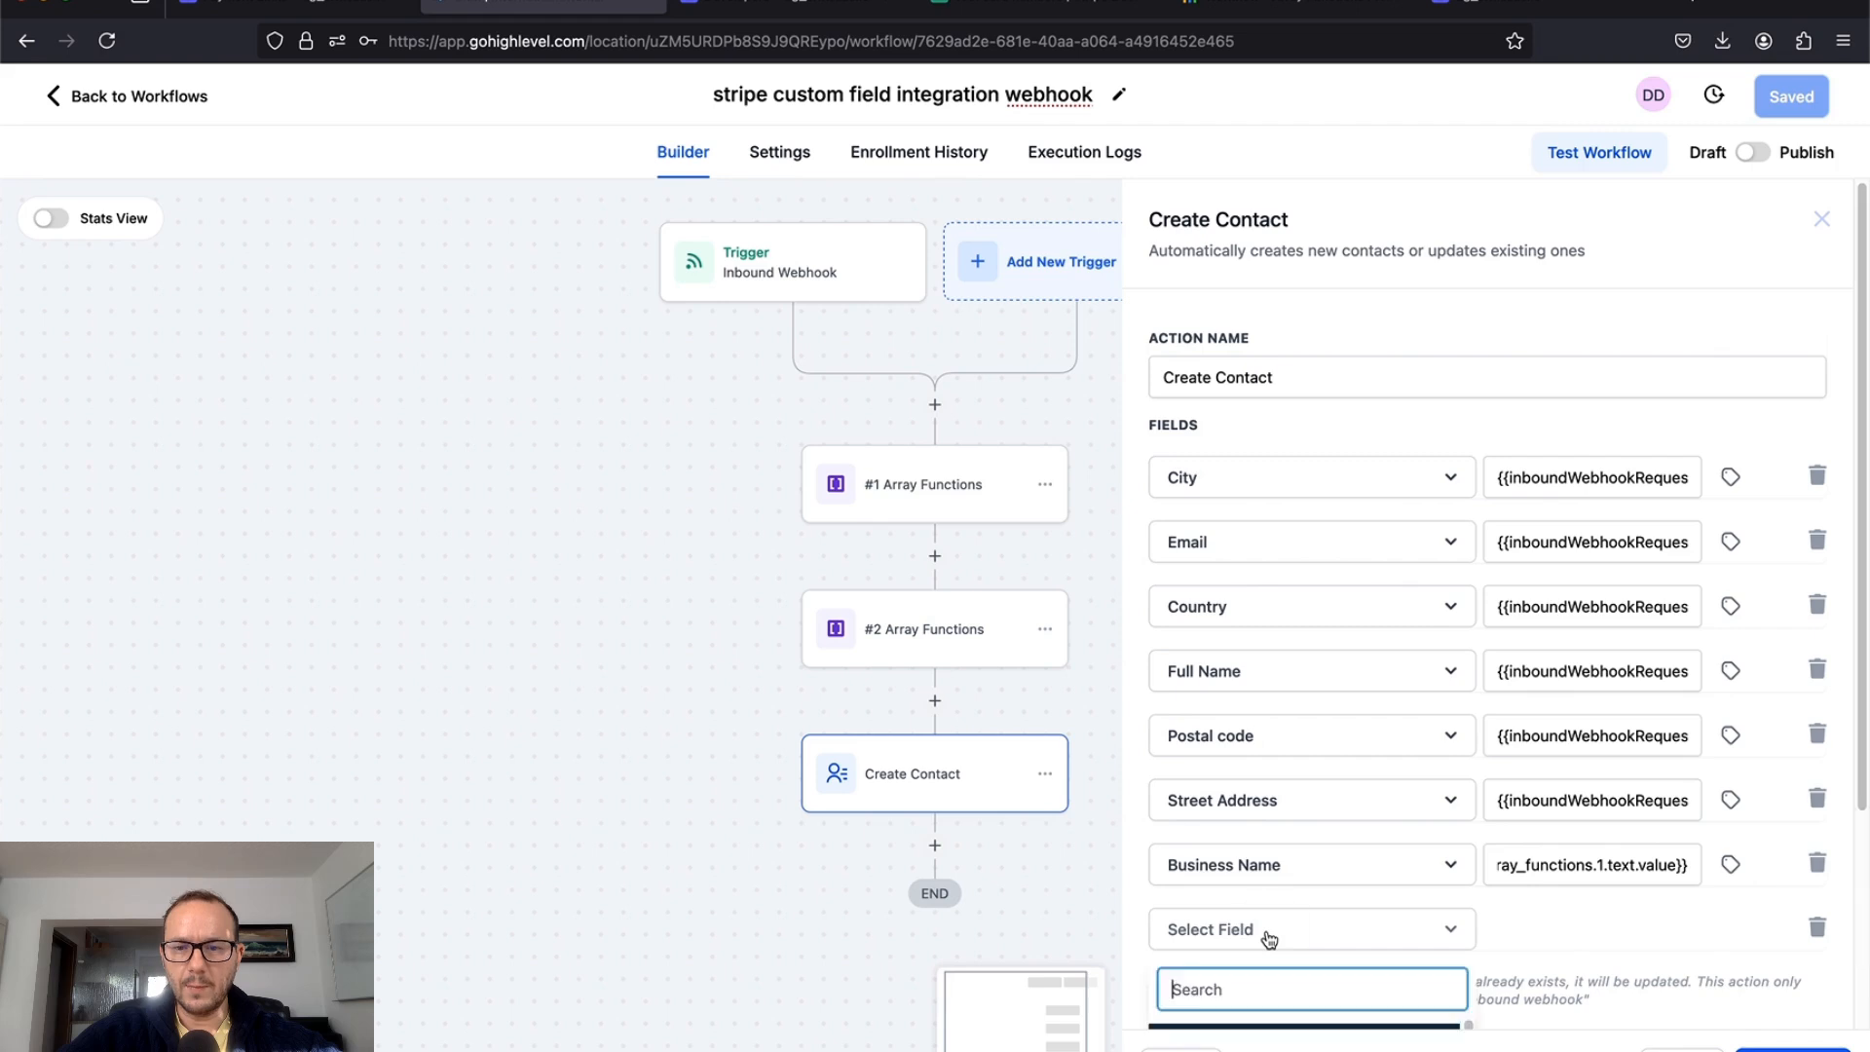
scroll(1269, 937, down, 10)
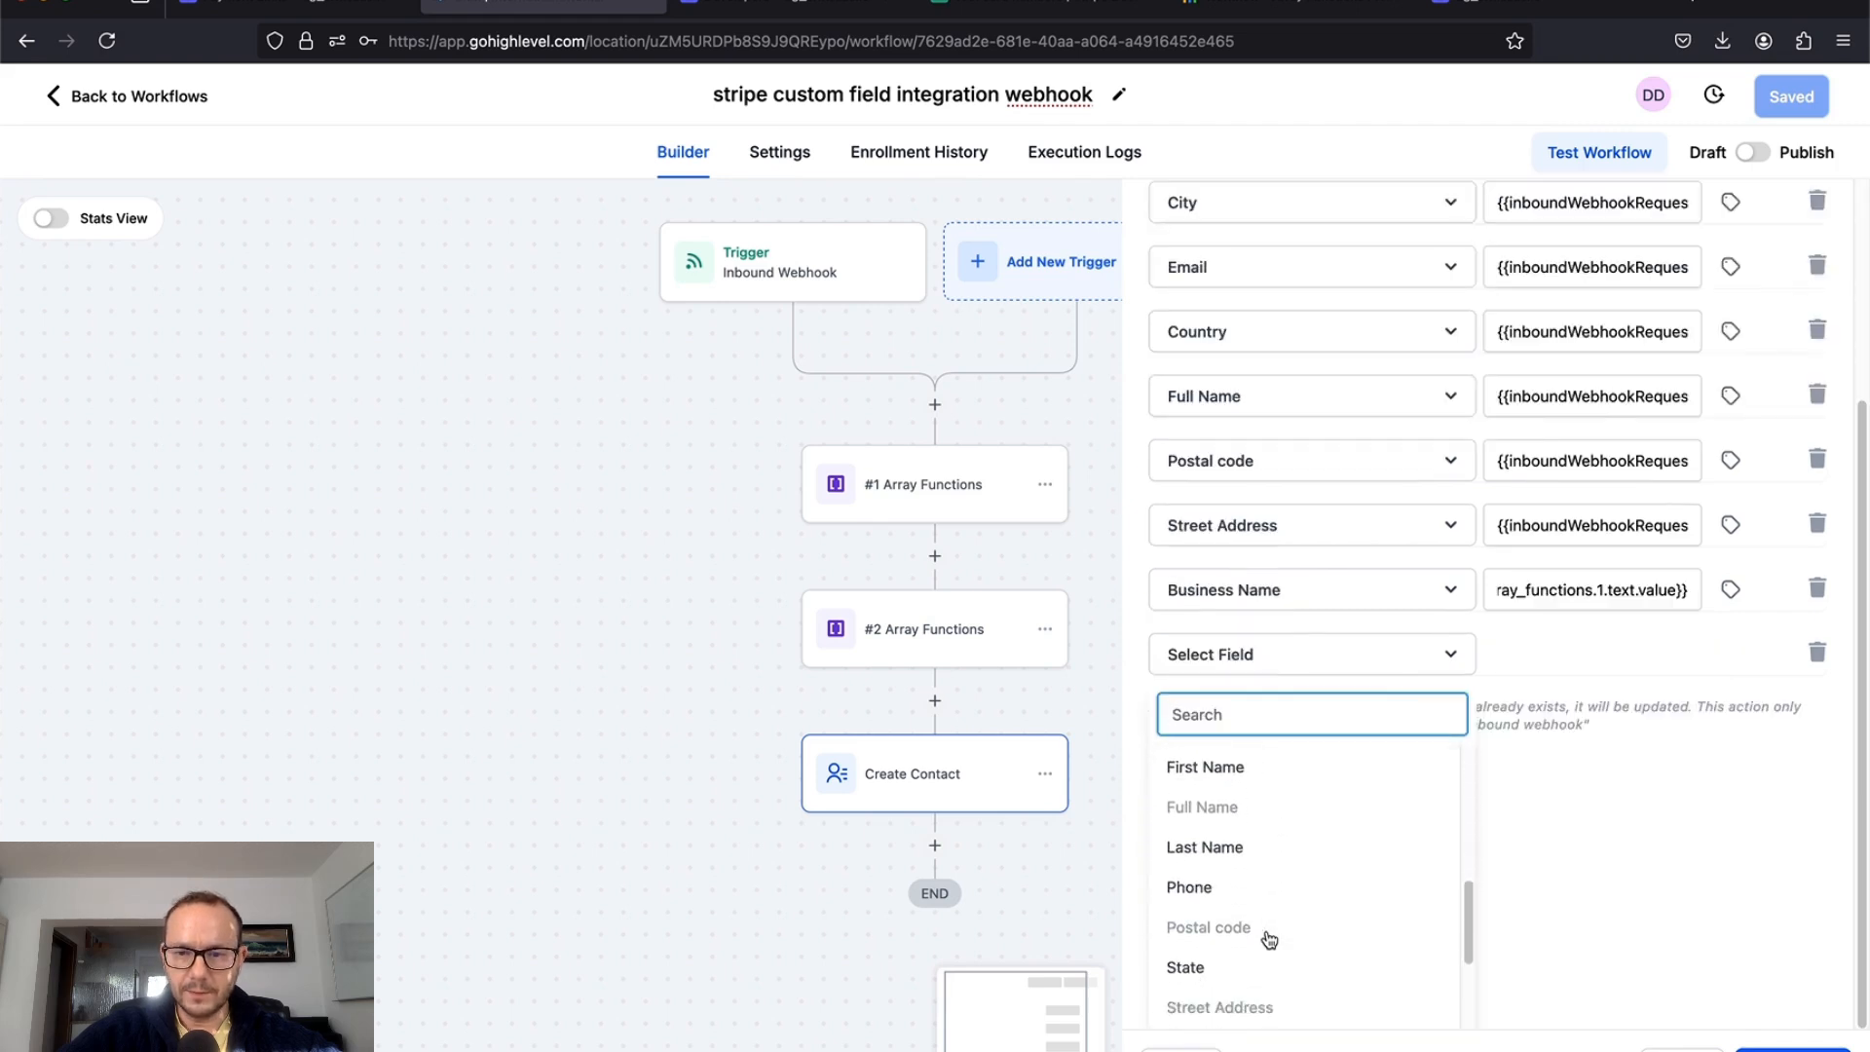
scroll(1268, 939, down, 1)
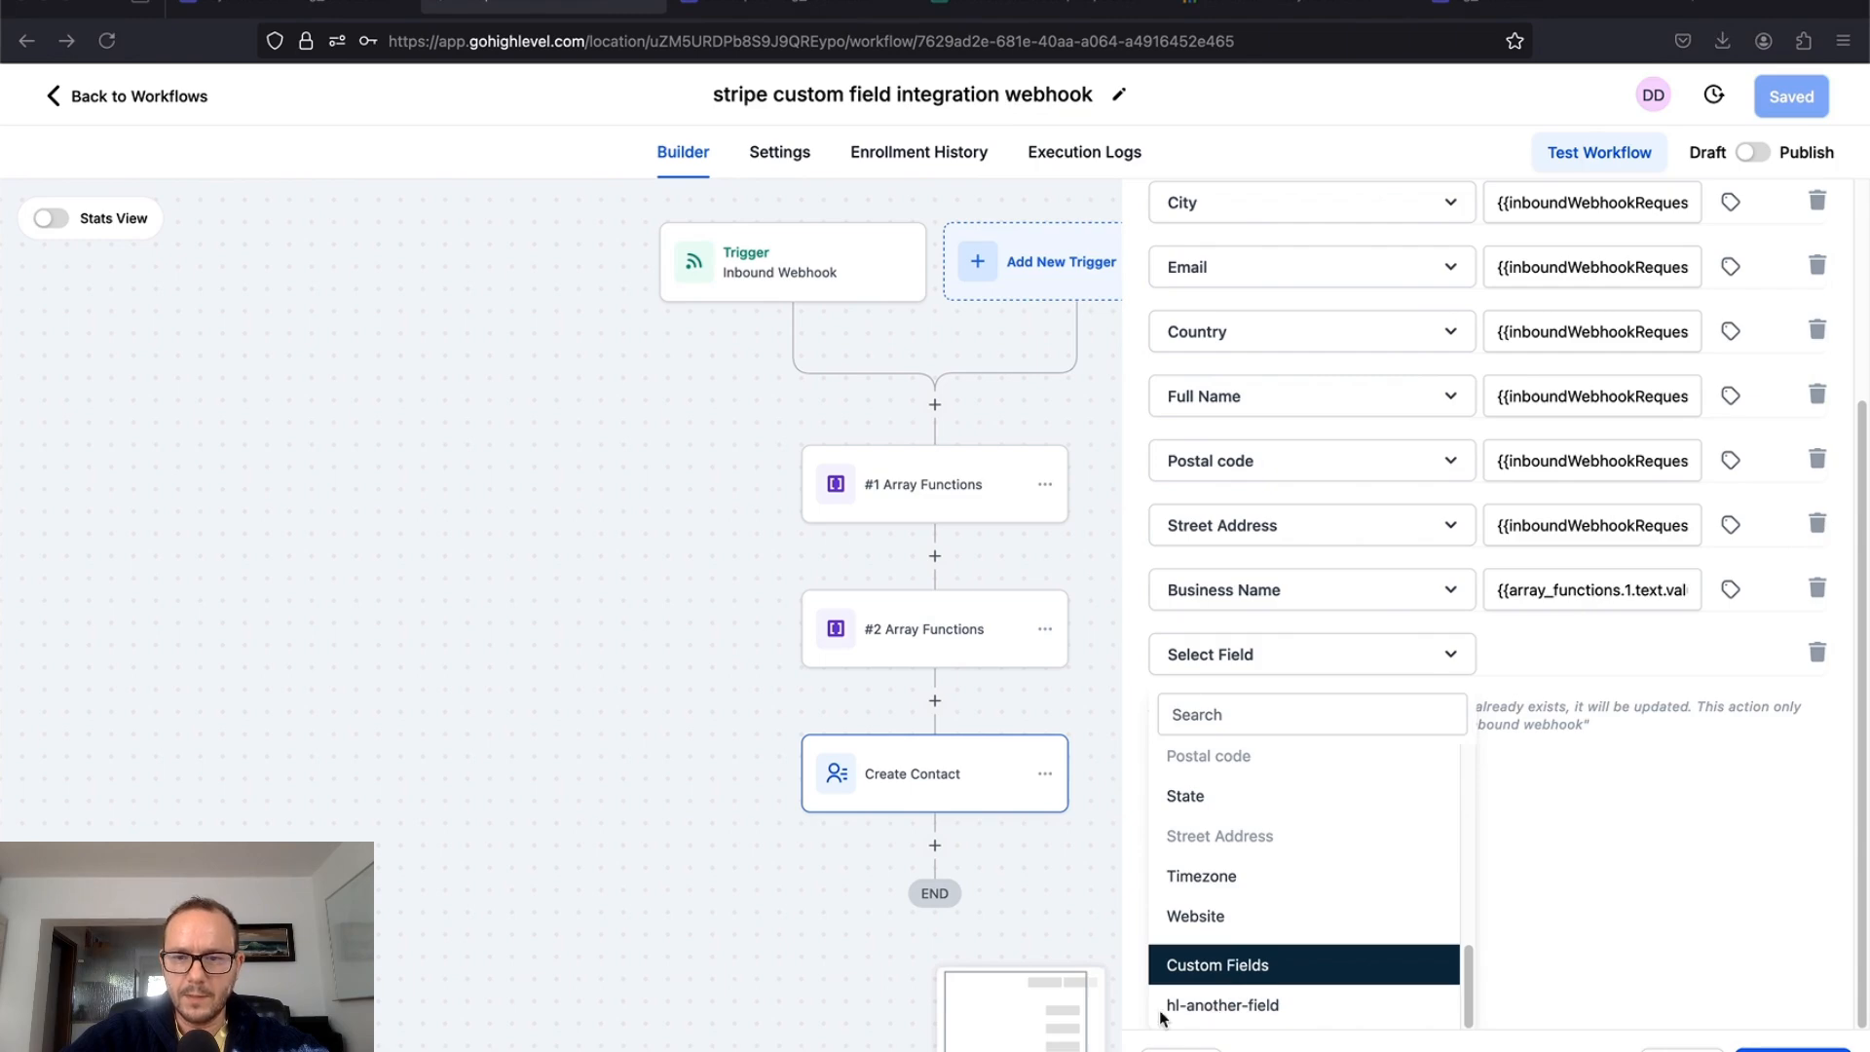
click(1231, 1007)
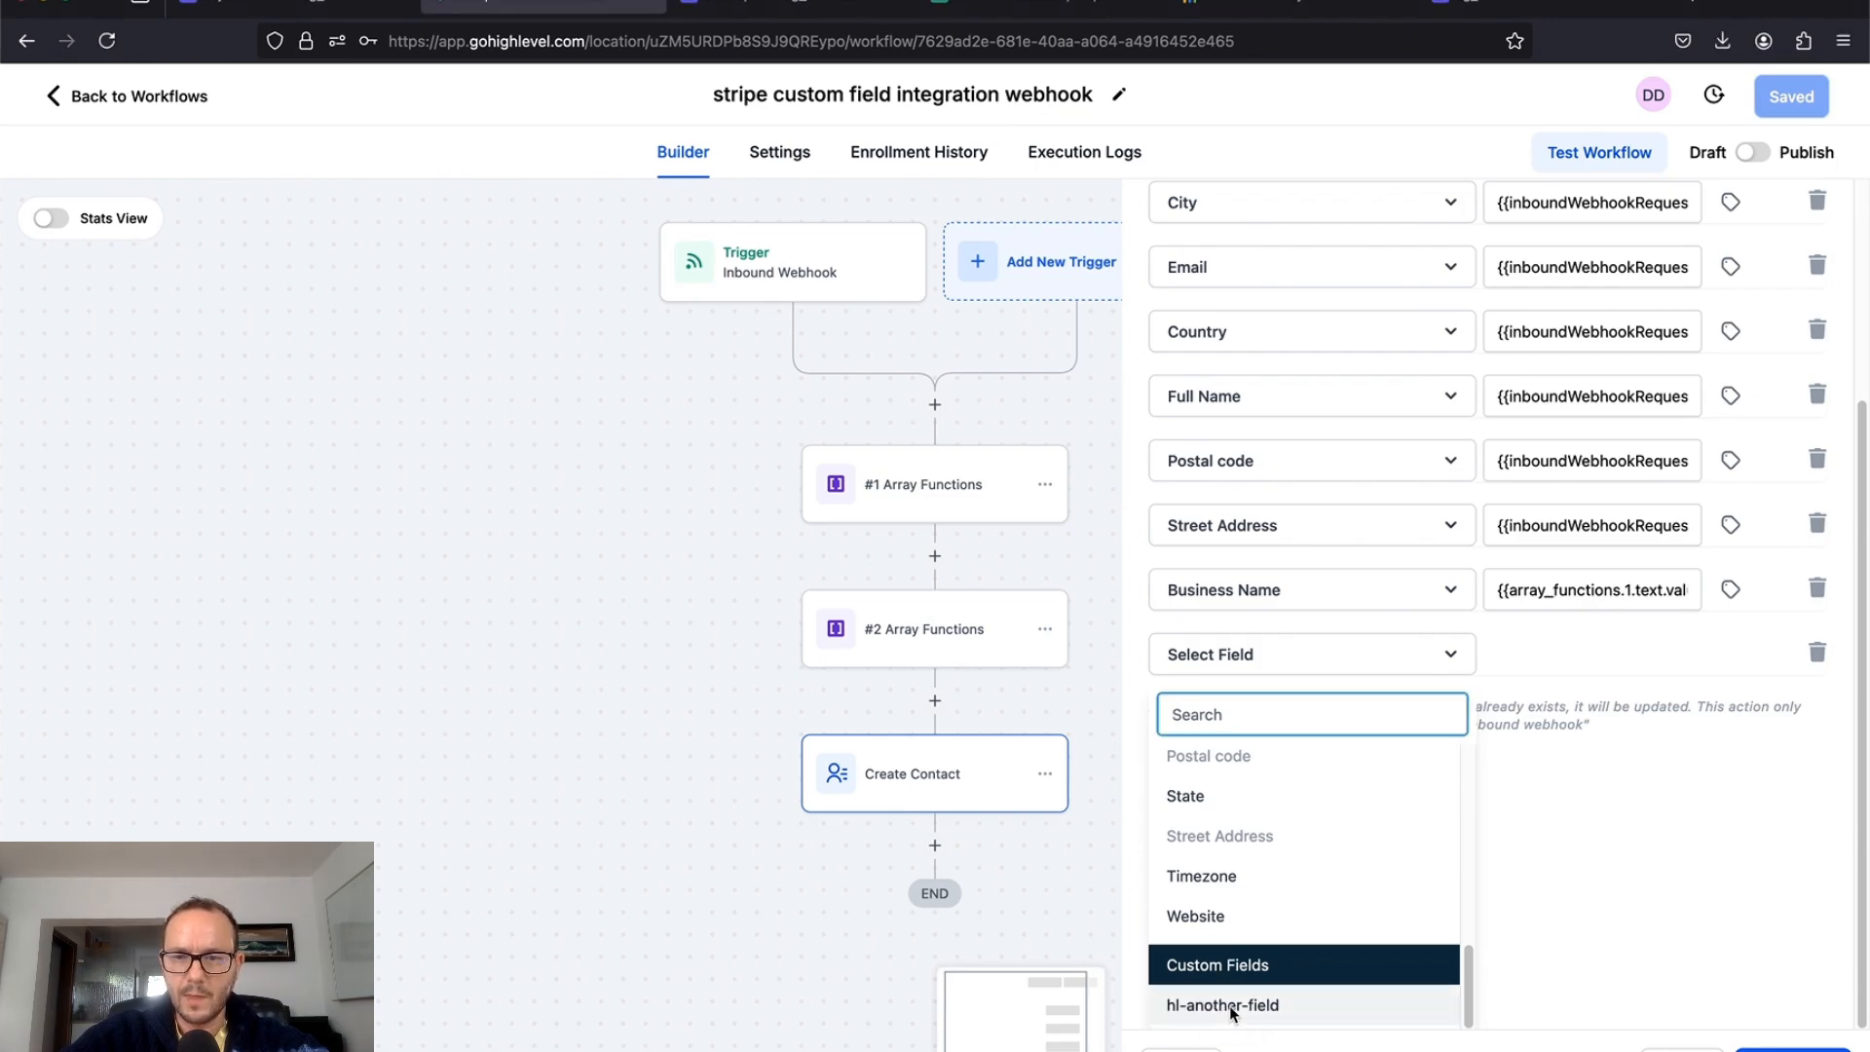
click(1234, 1014)
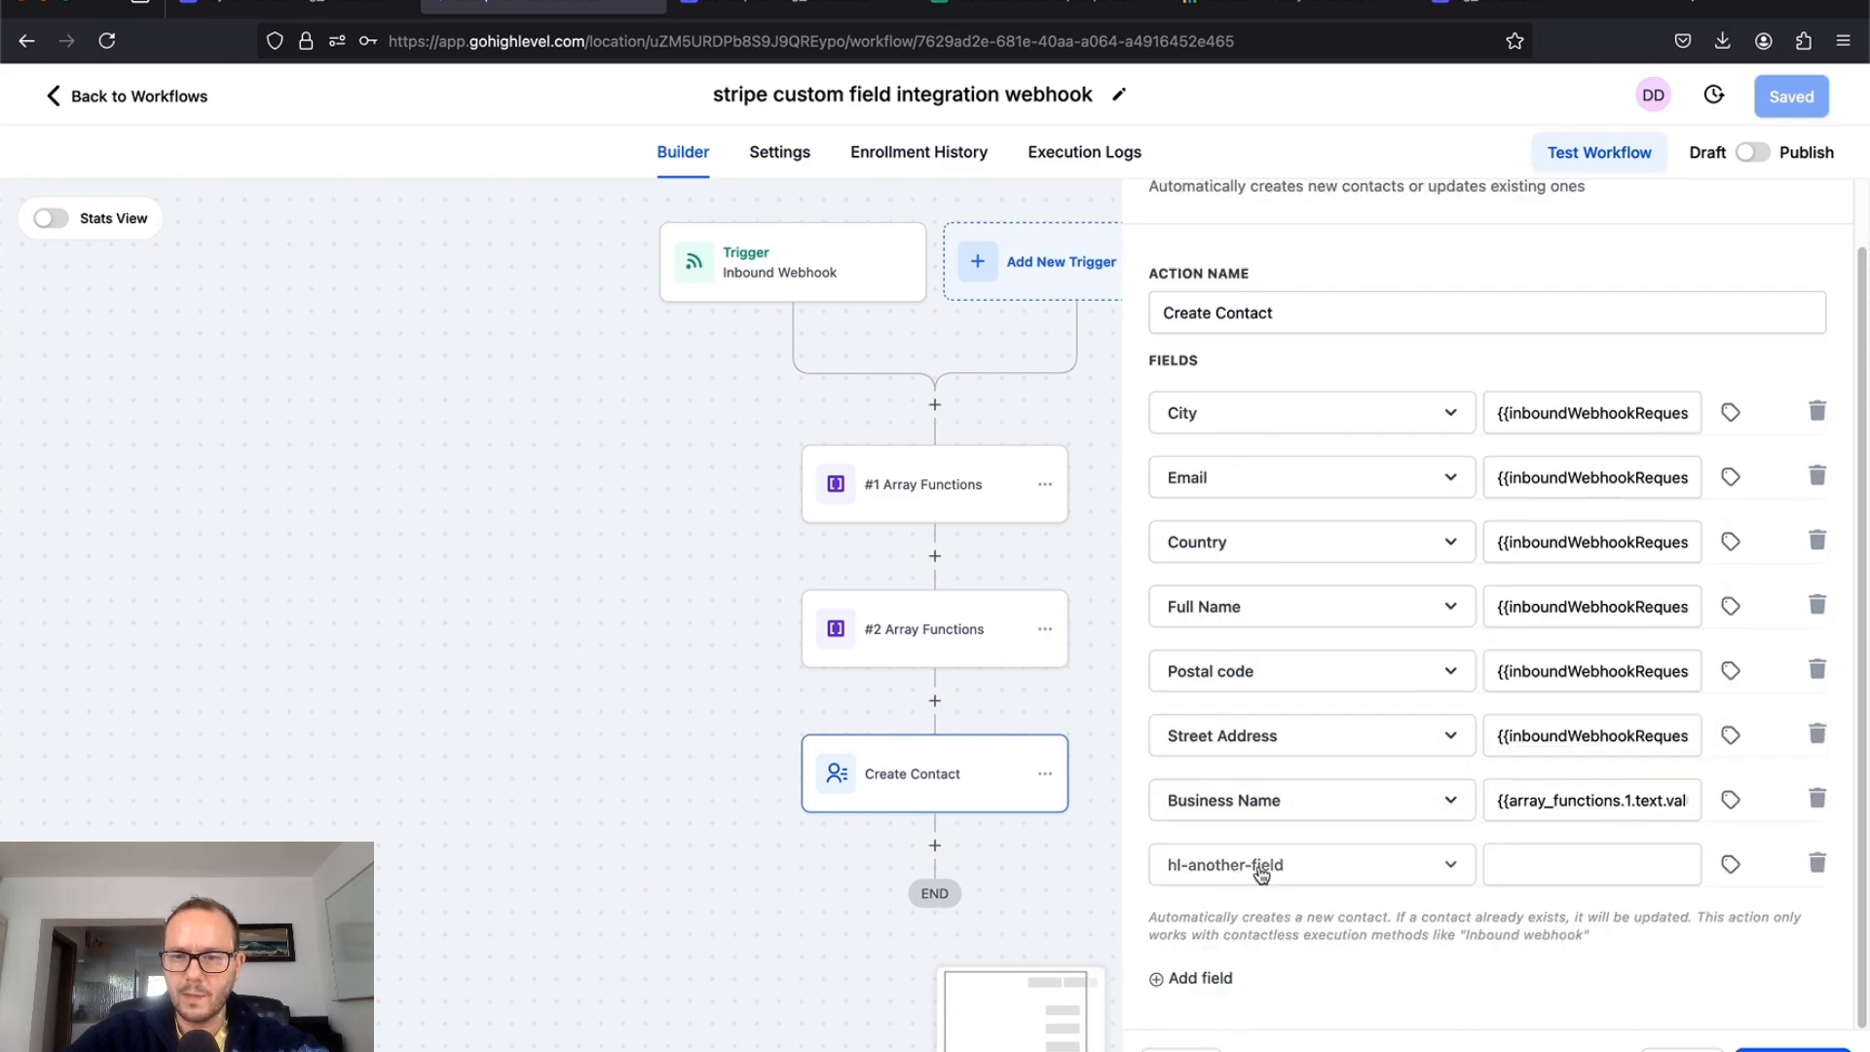
click(1731, 865)
scroll(1675, 946, down, 5)
scroll(1433, 941, down, 3)
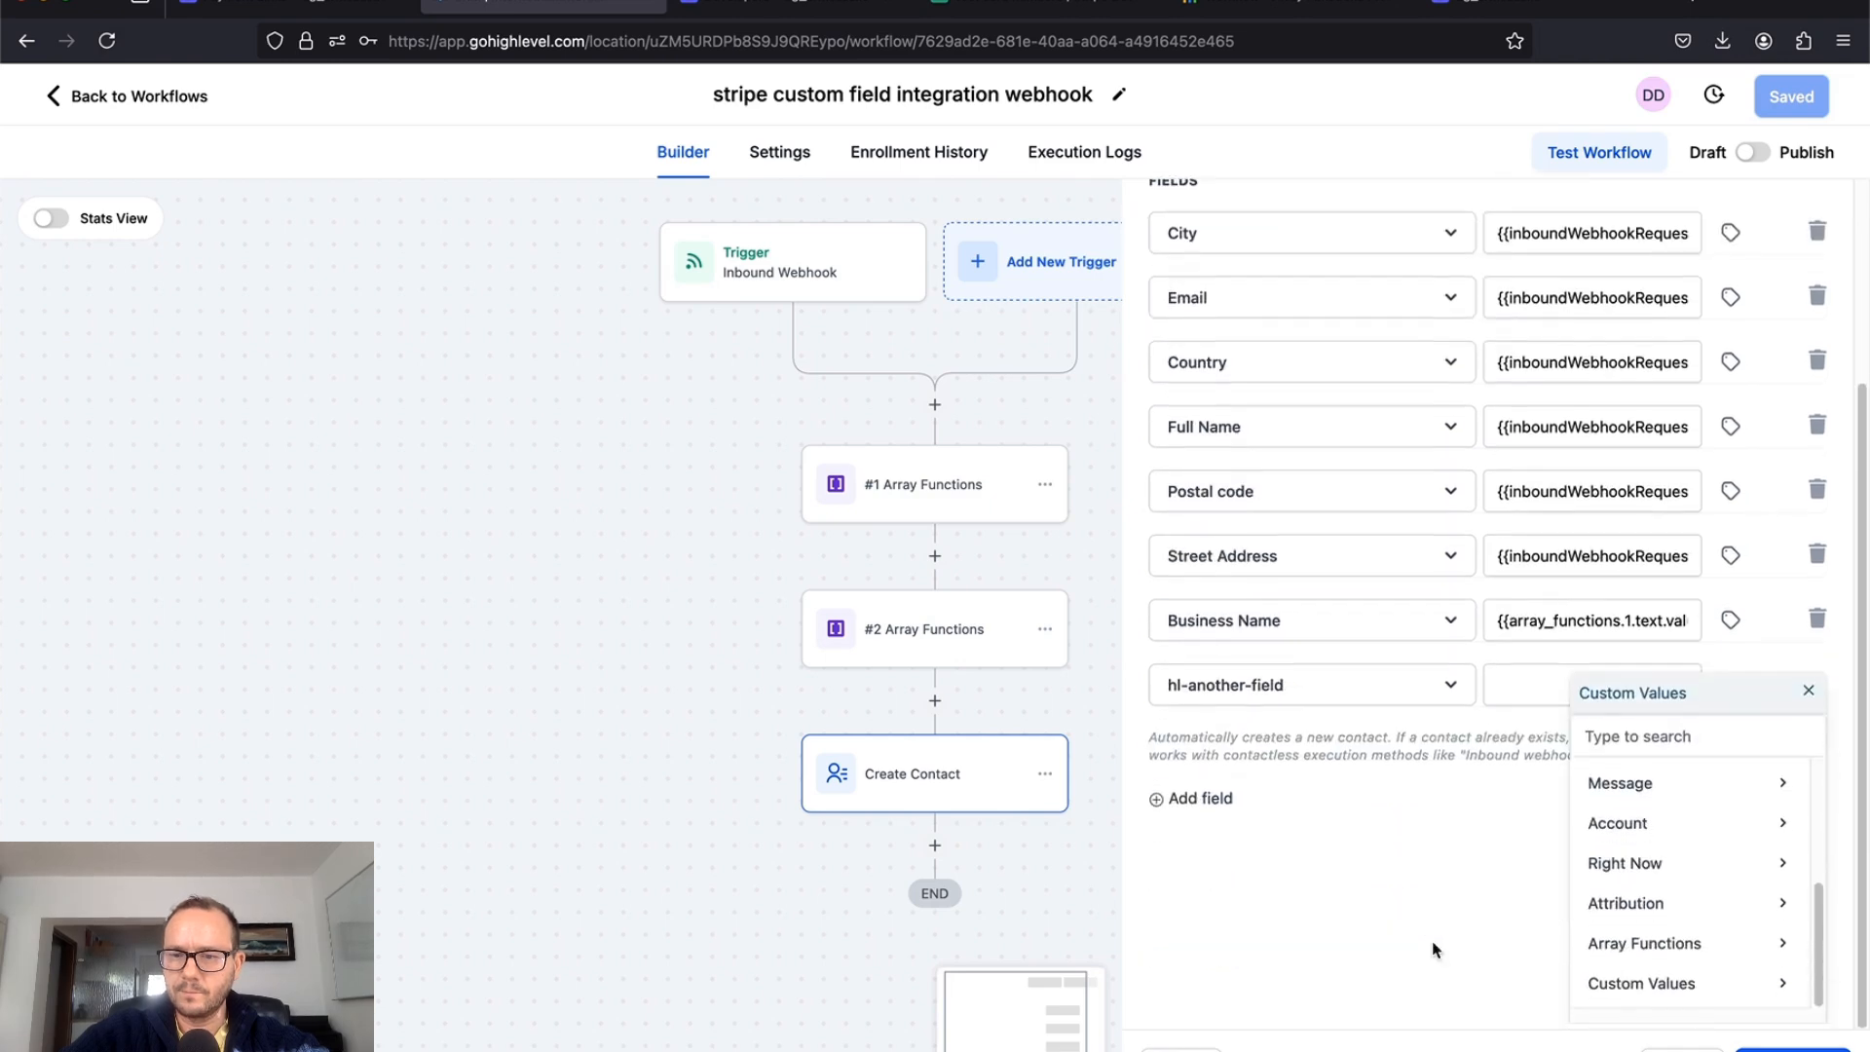
click(1622, 945)
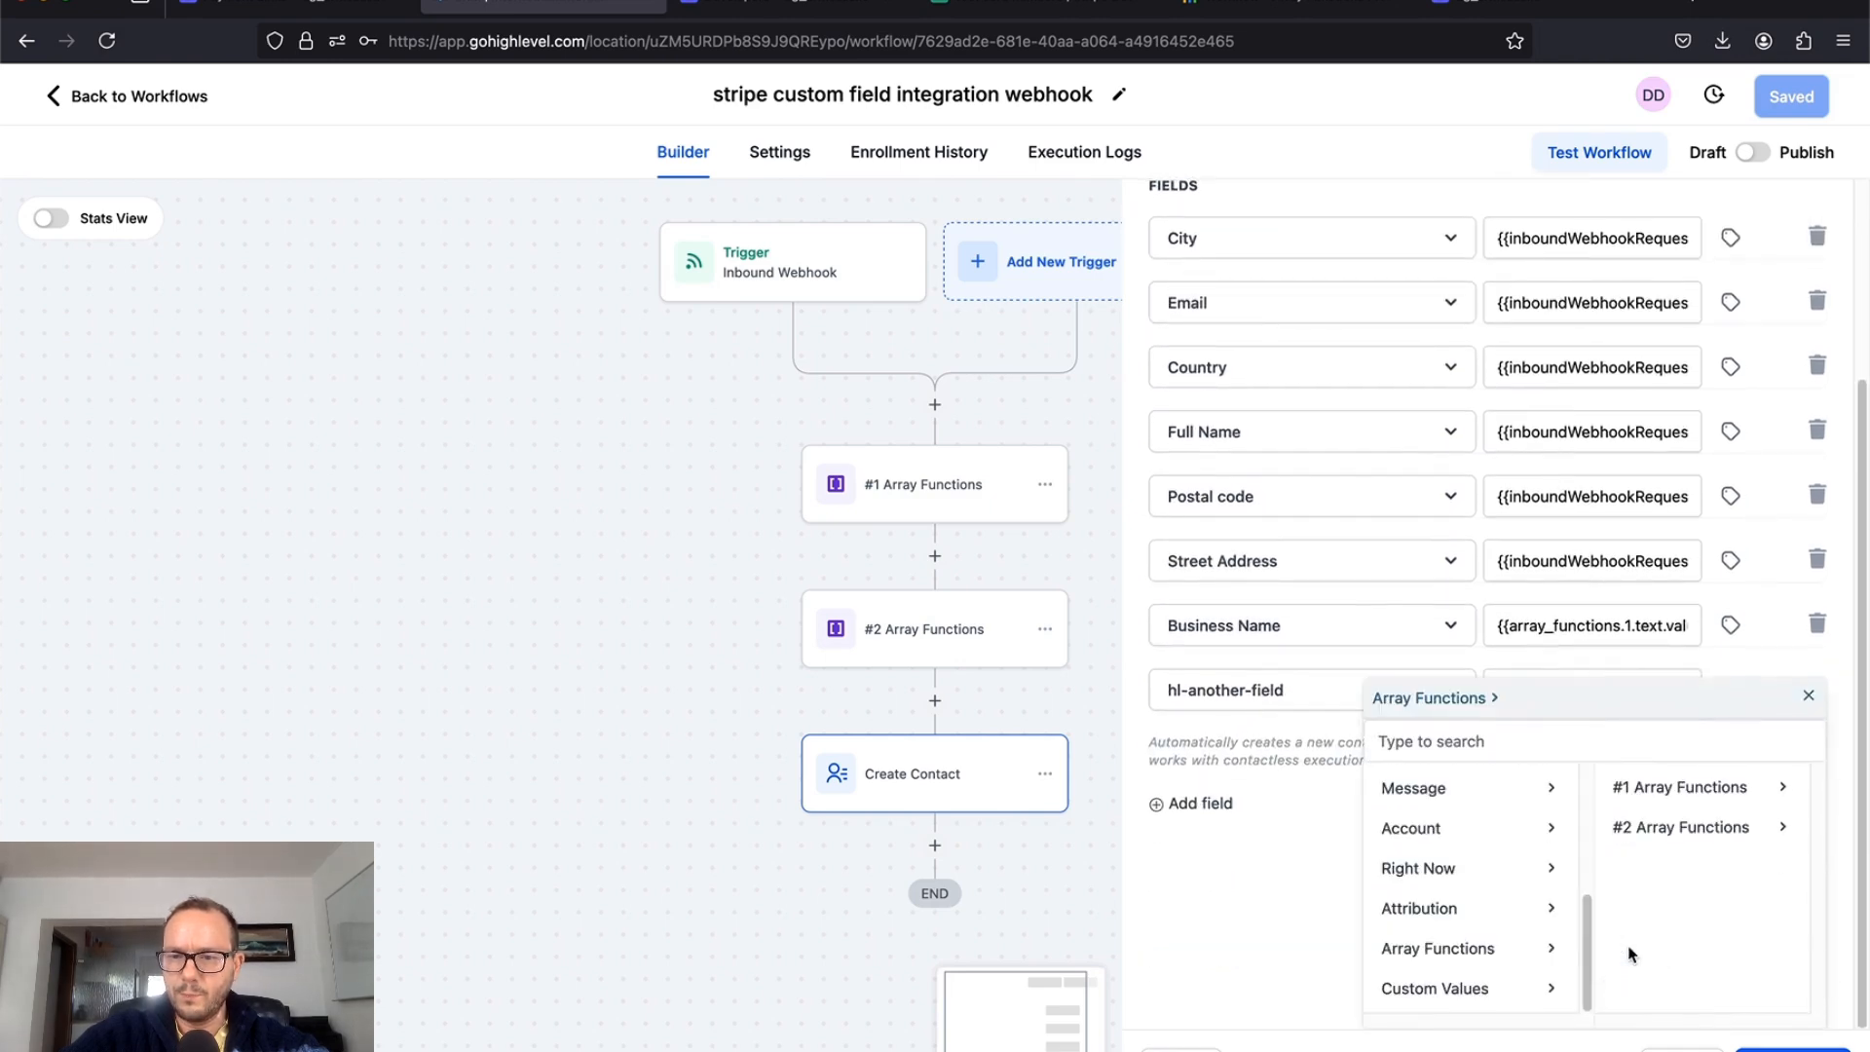
click(1670, 831)
scroll(1662, 822, down, 3)
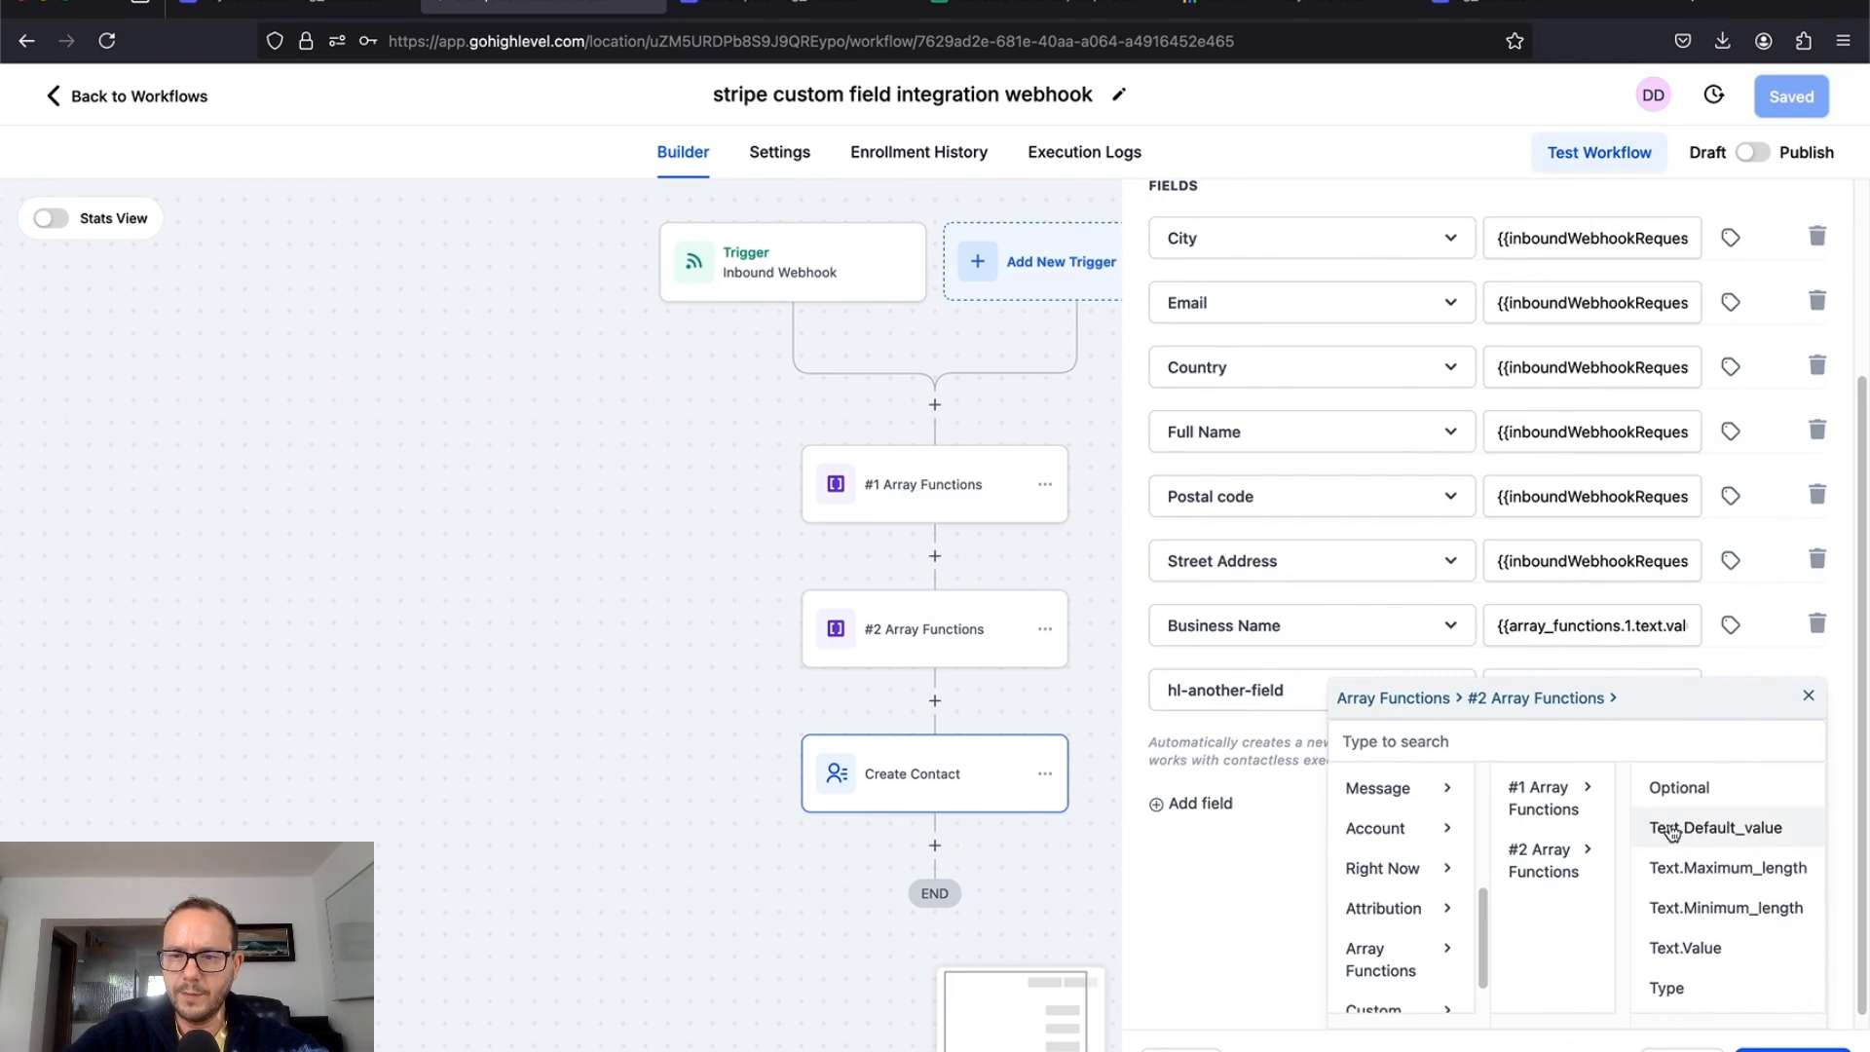
click(1677, 953)
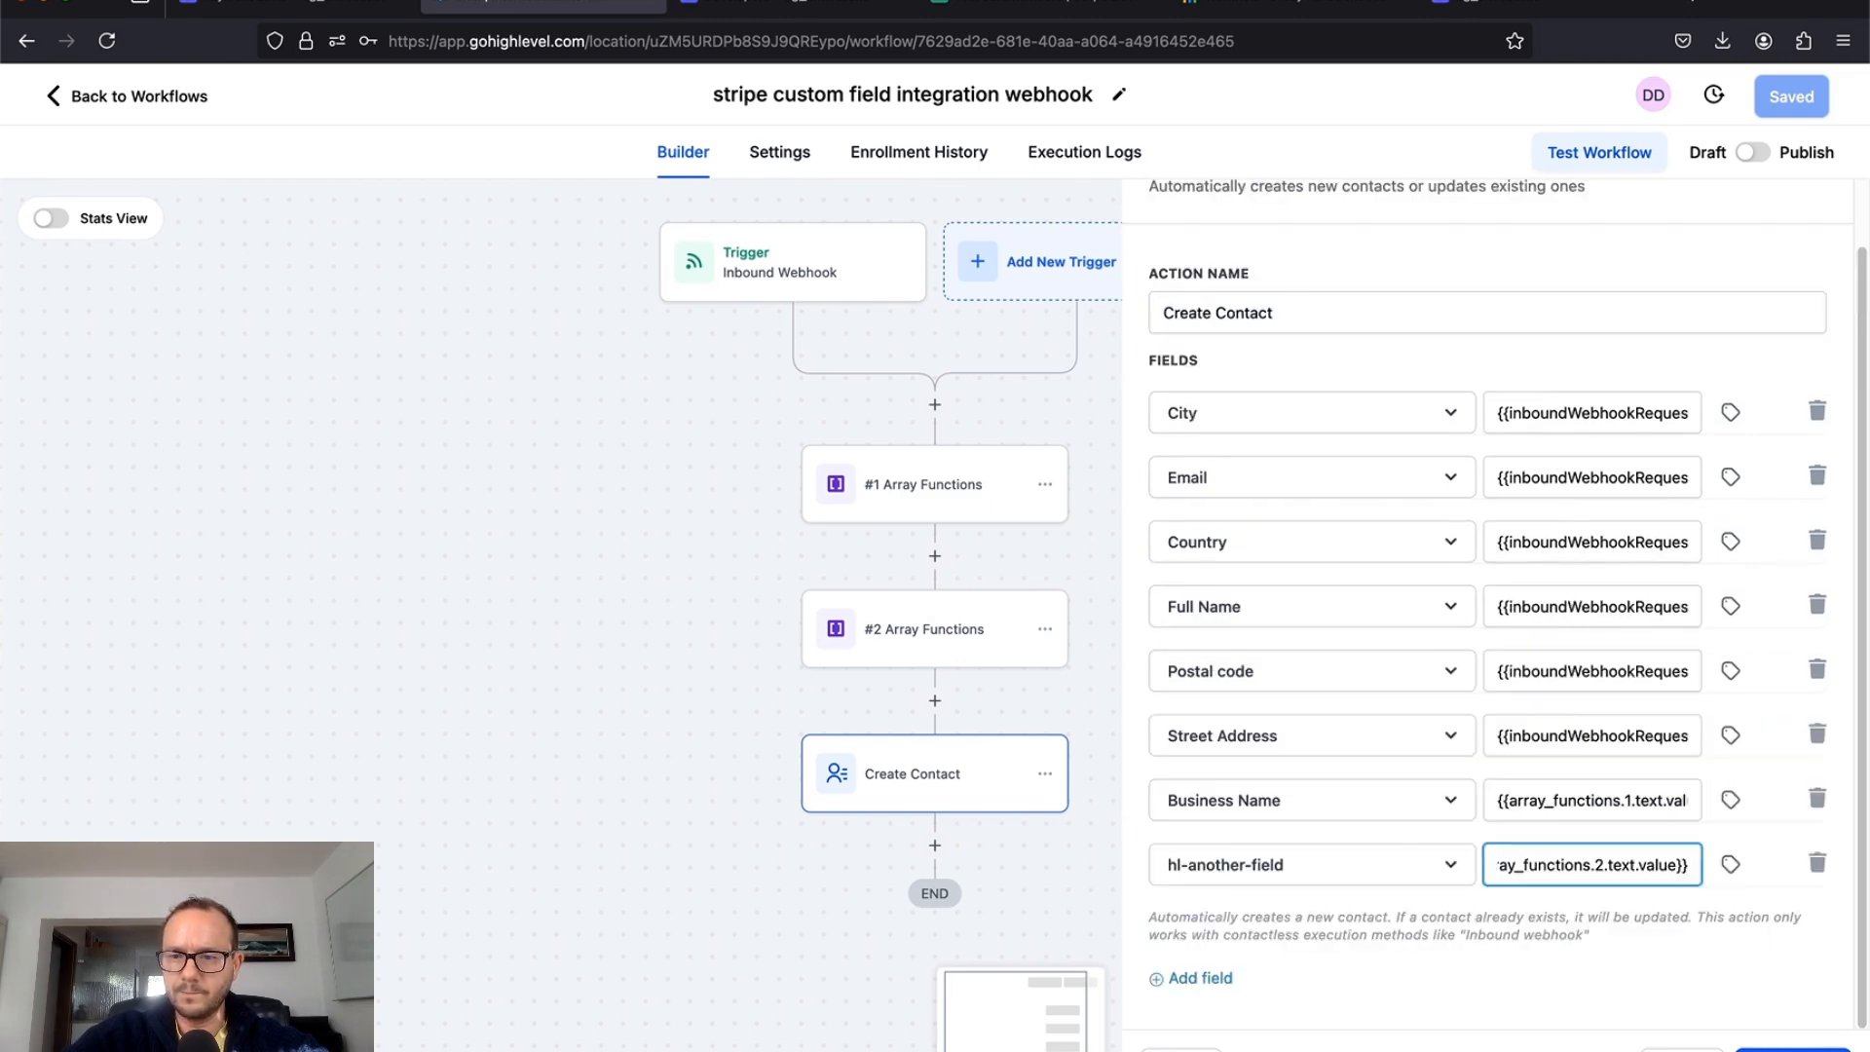
click(1793, 1050)
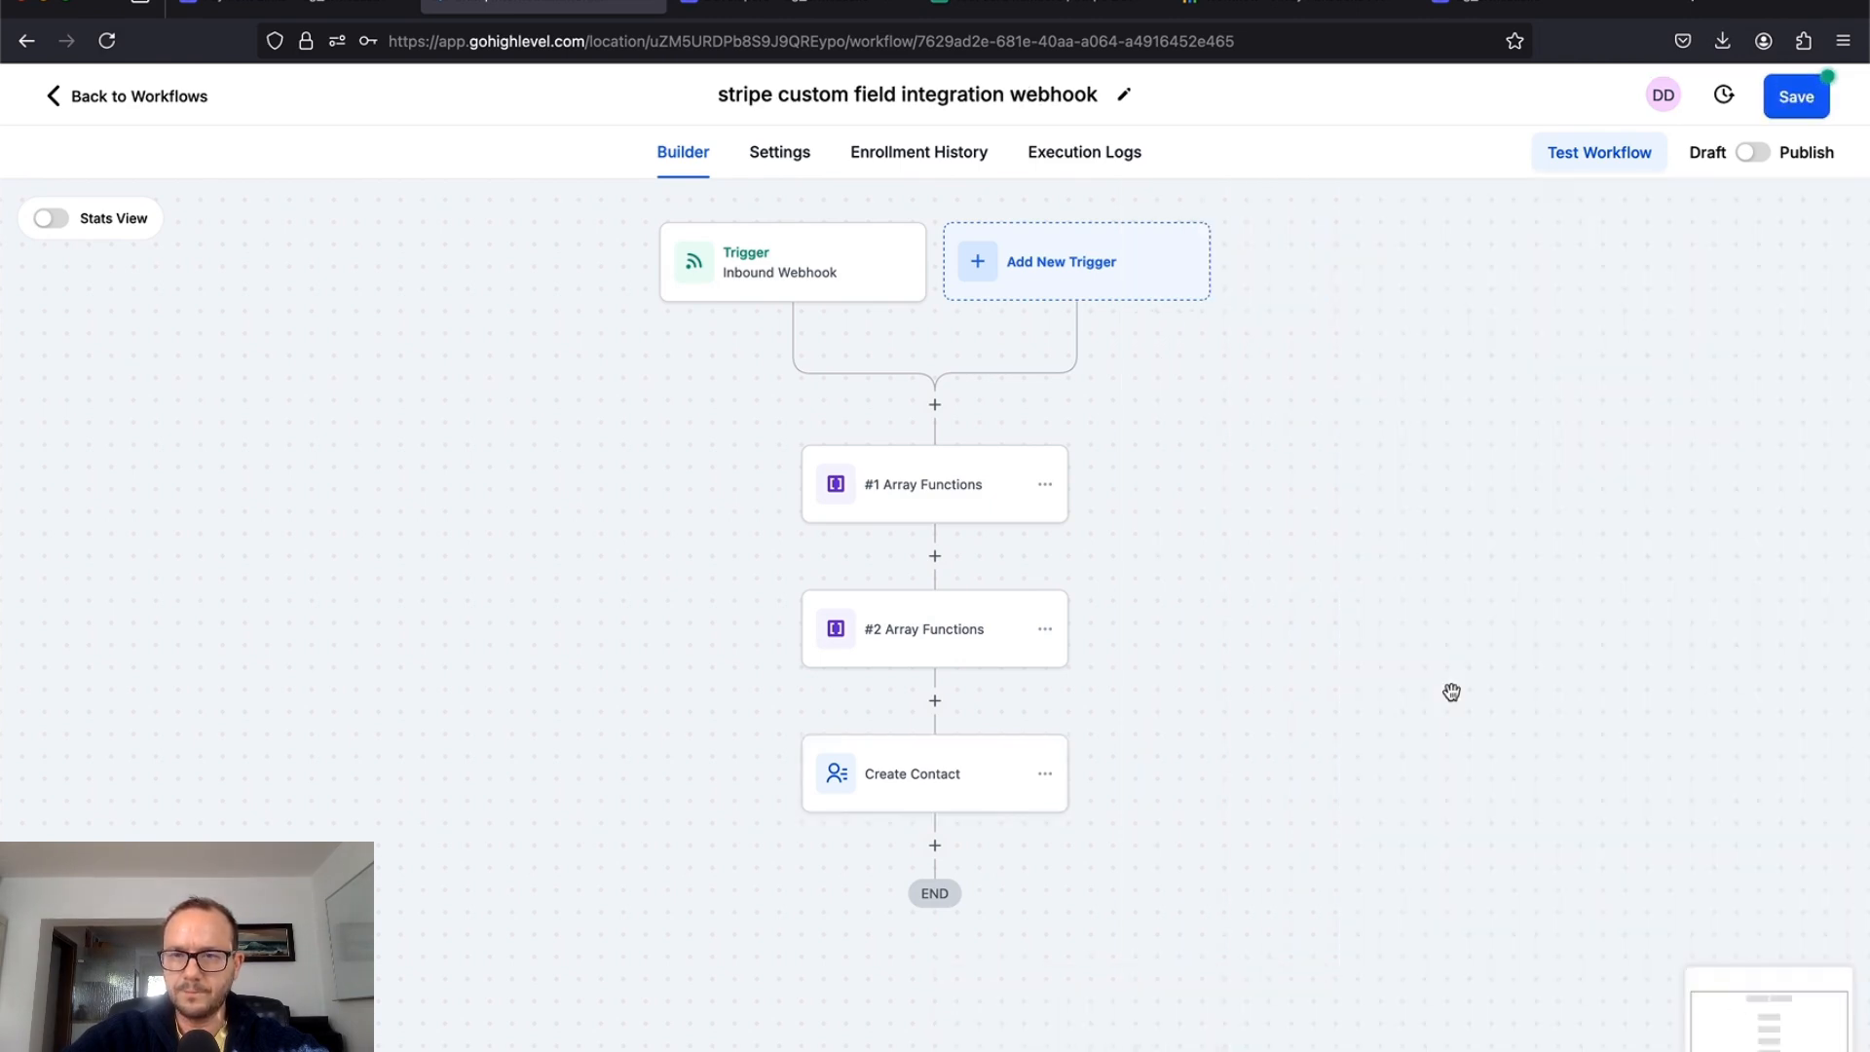
Step: Save the workflow and start a new step after Create Contact
click(1820, 102)
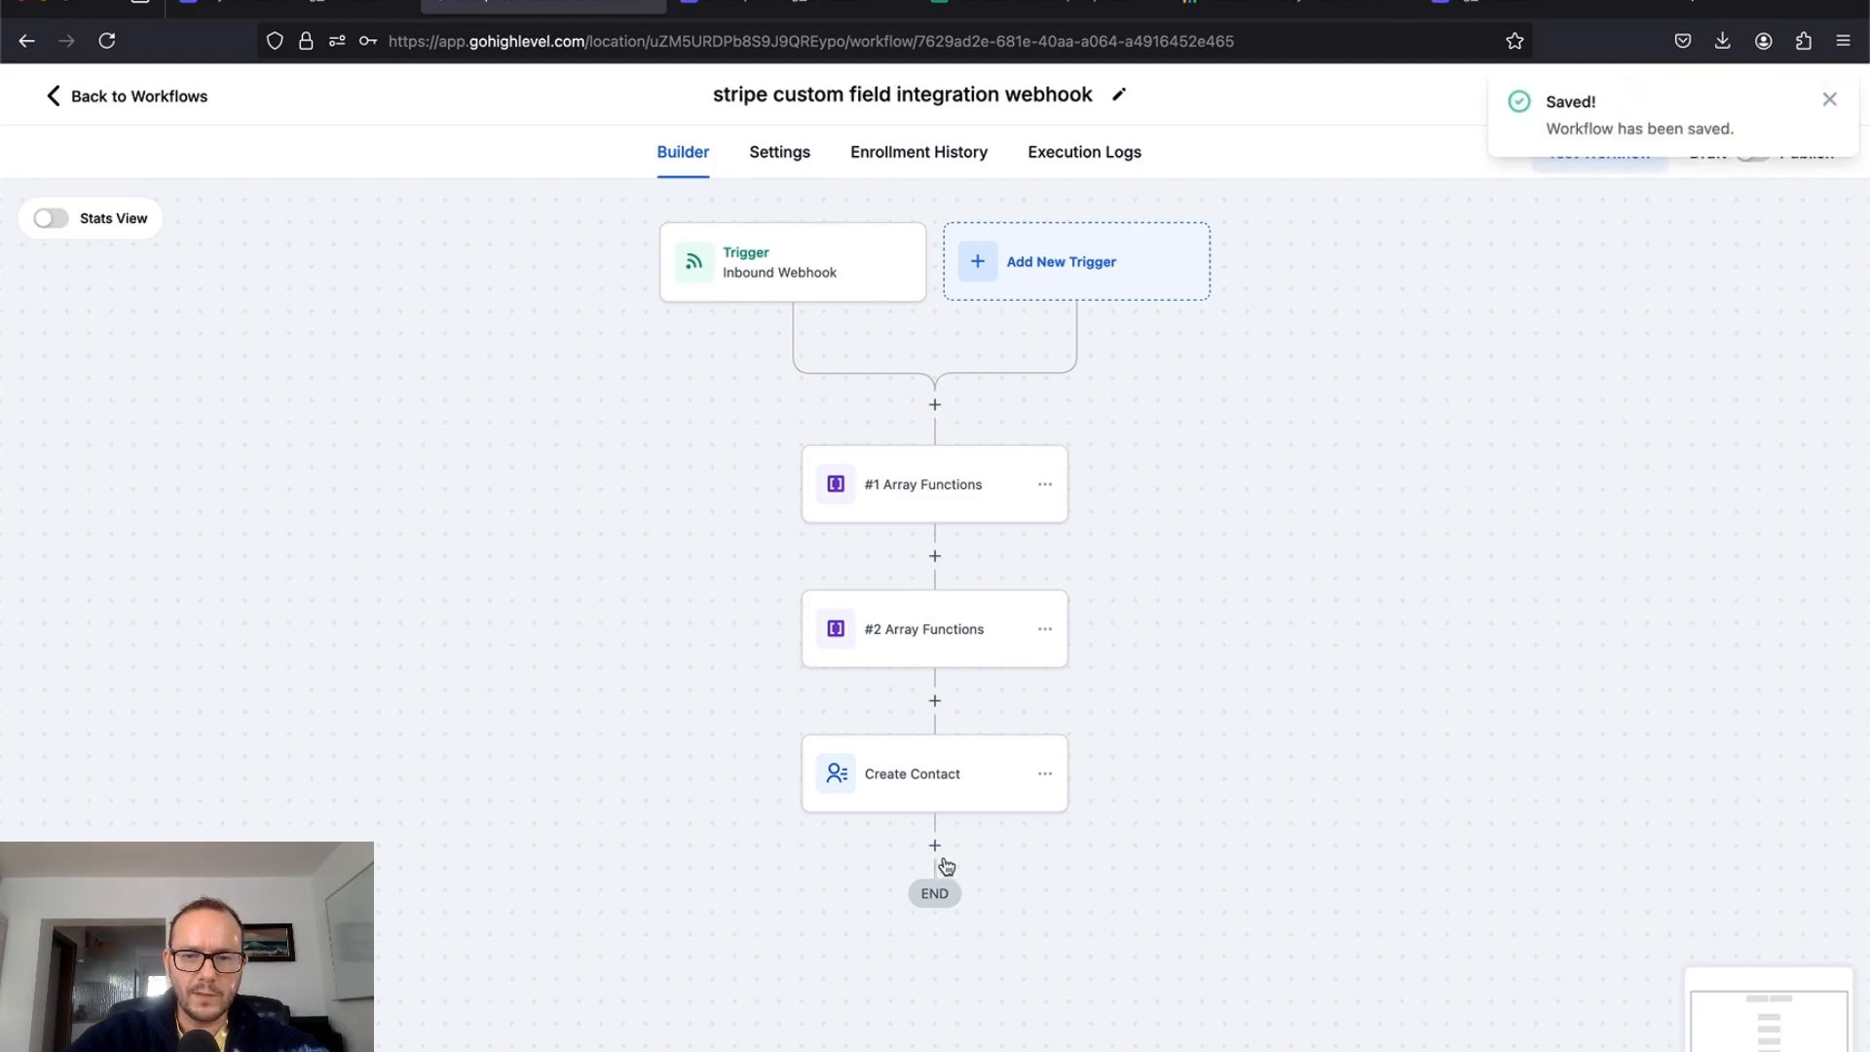
click(936, 848)
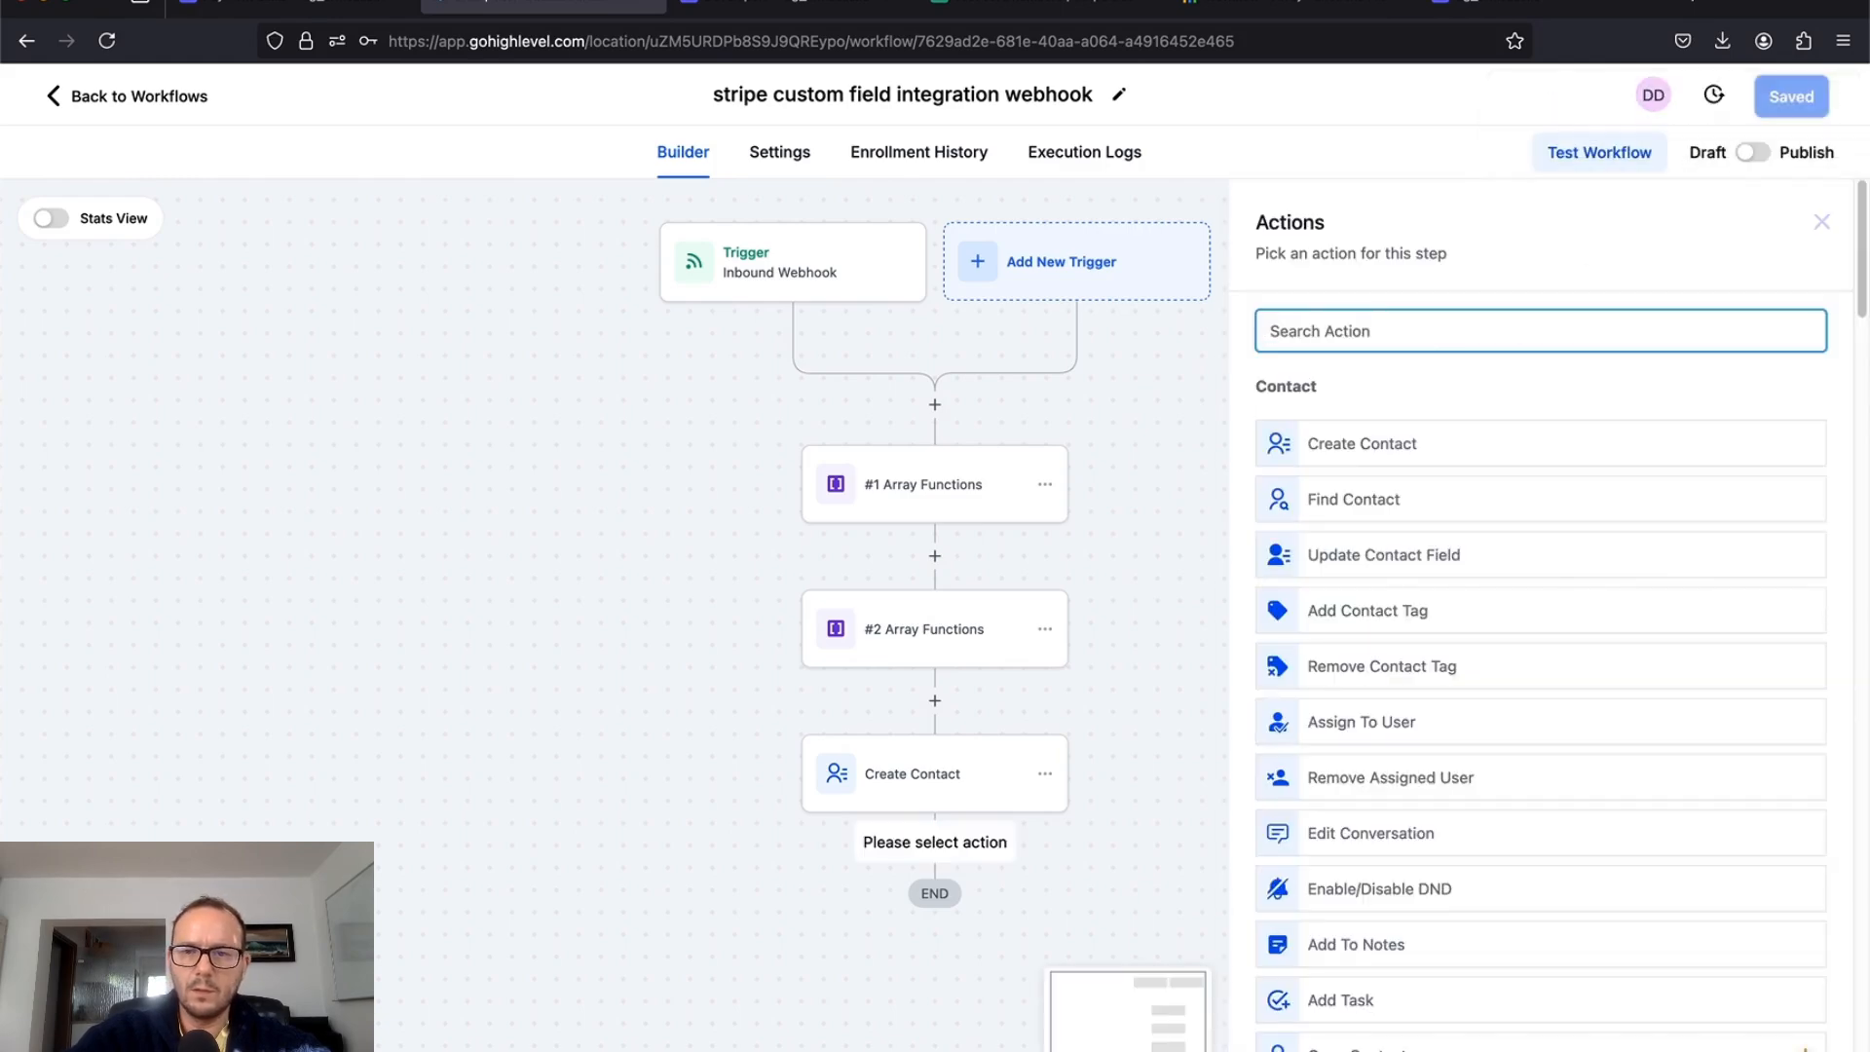
Step: Add an Internal Notification step of type Notification titled 'test'
text(in)
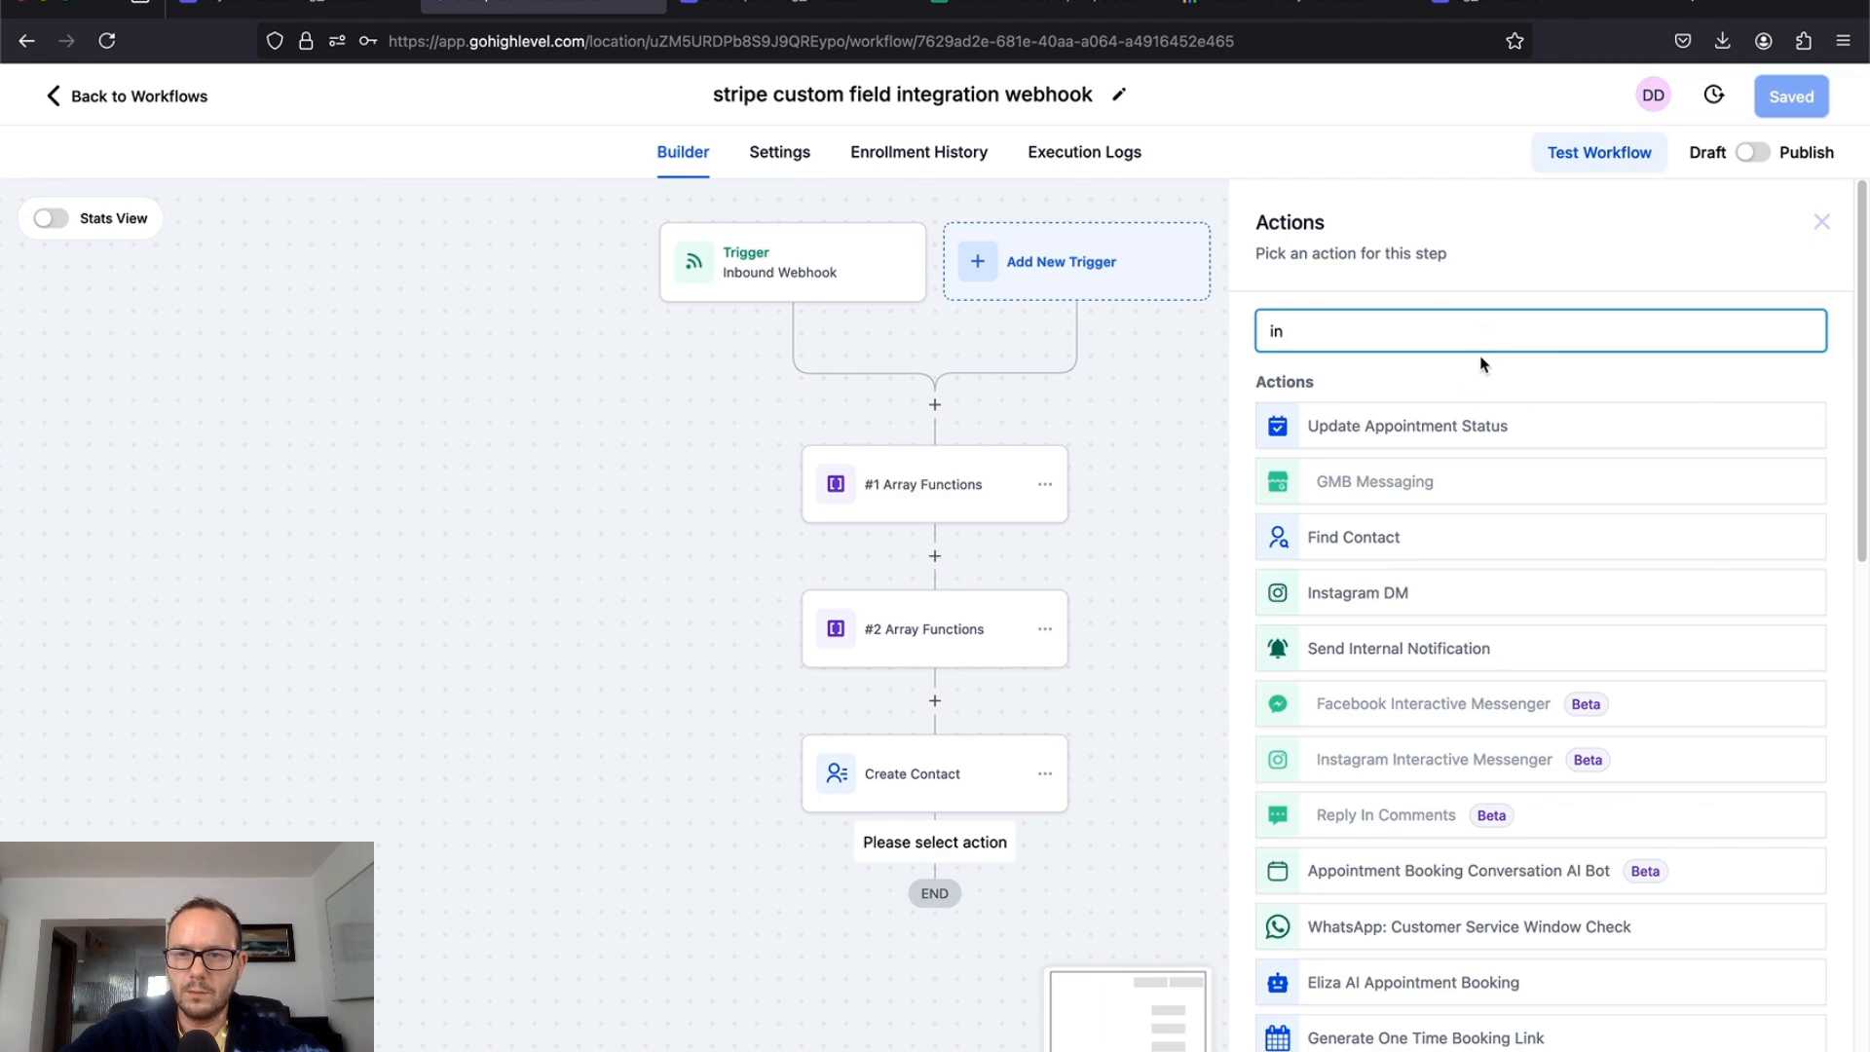
text(ter)
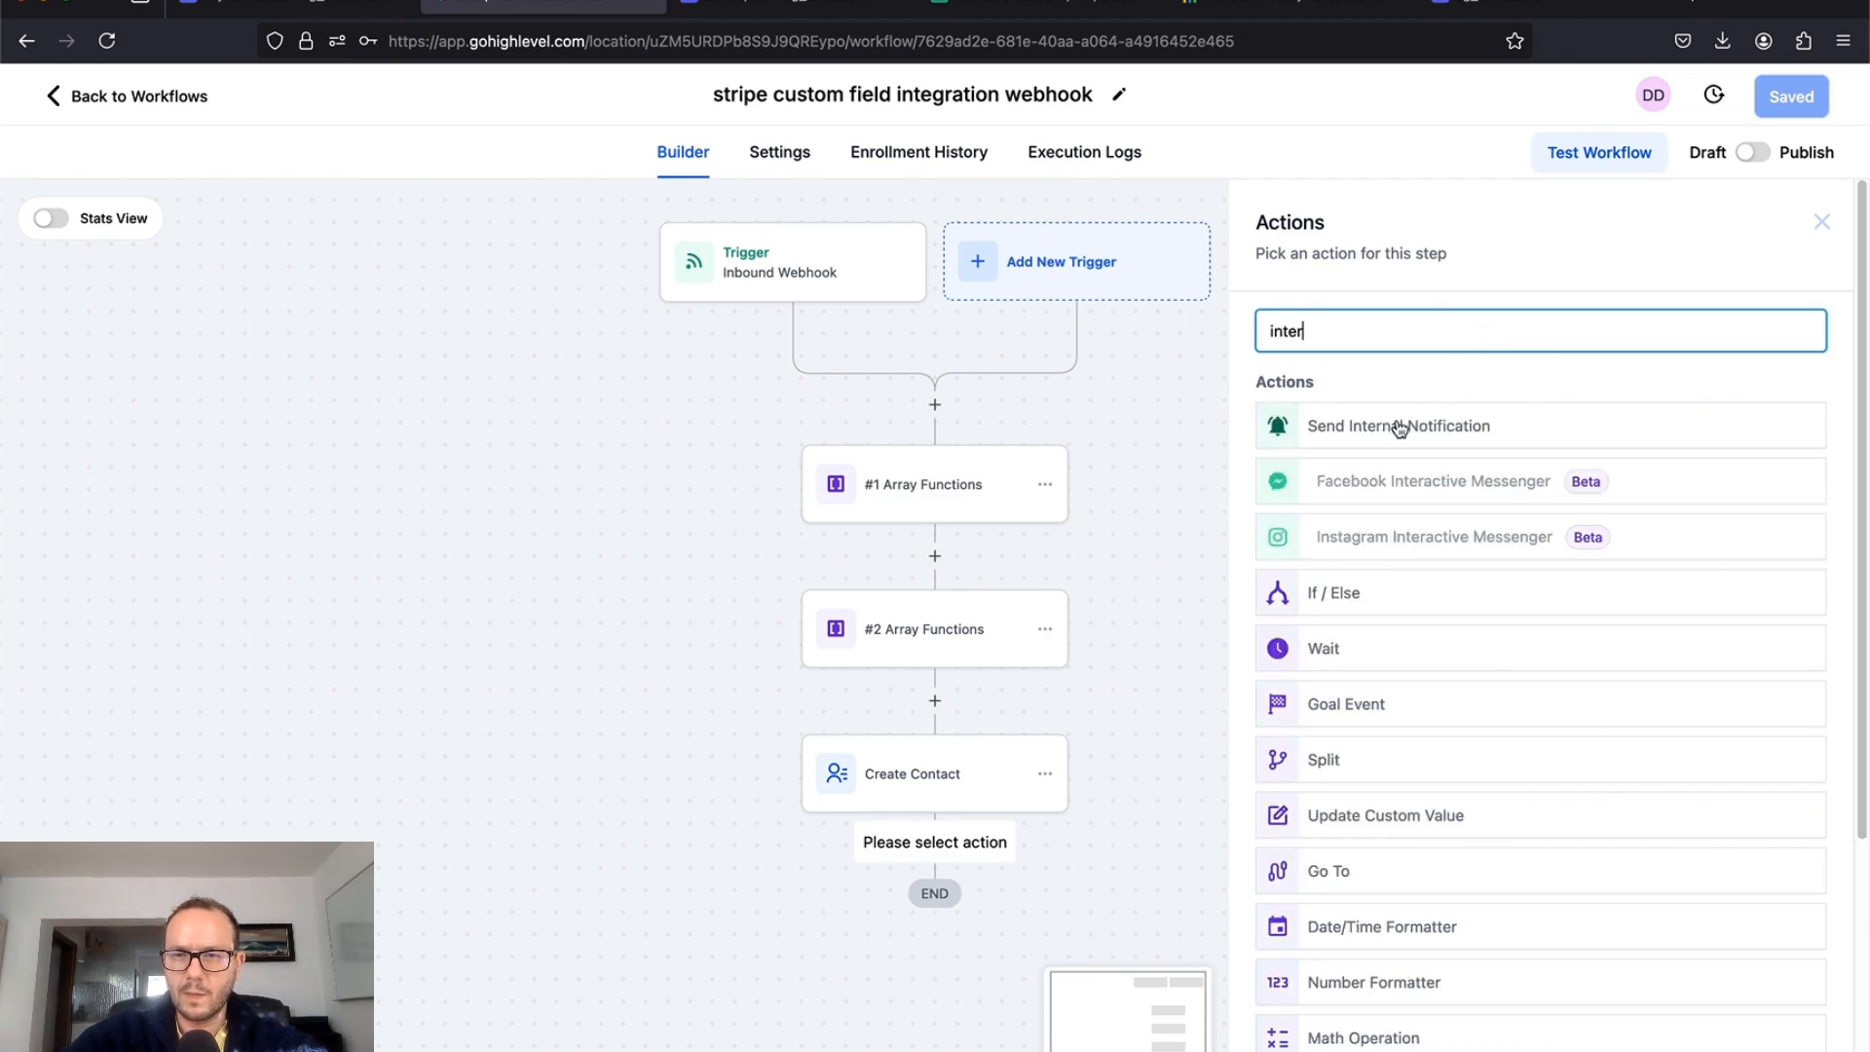
click(1397, 429)
click(1362, 474)
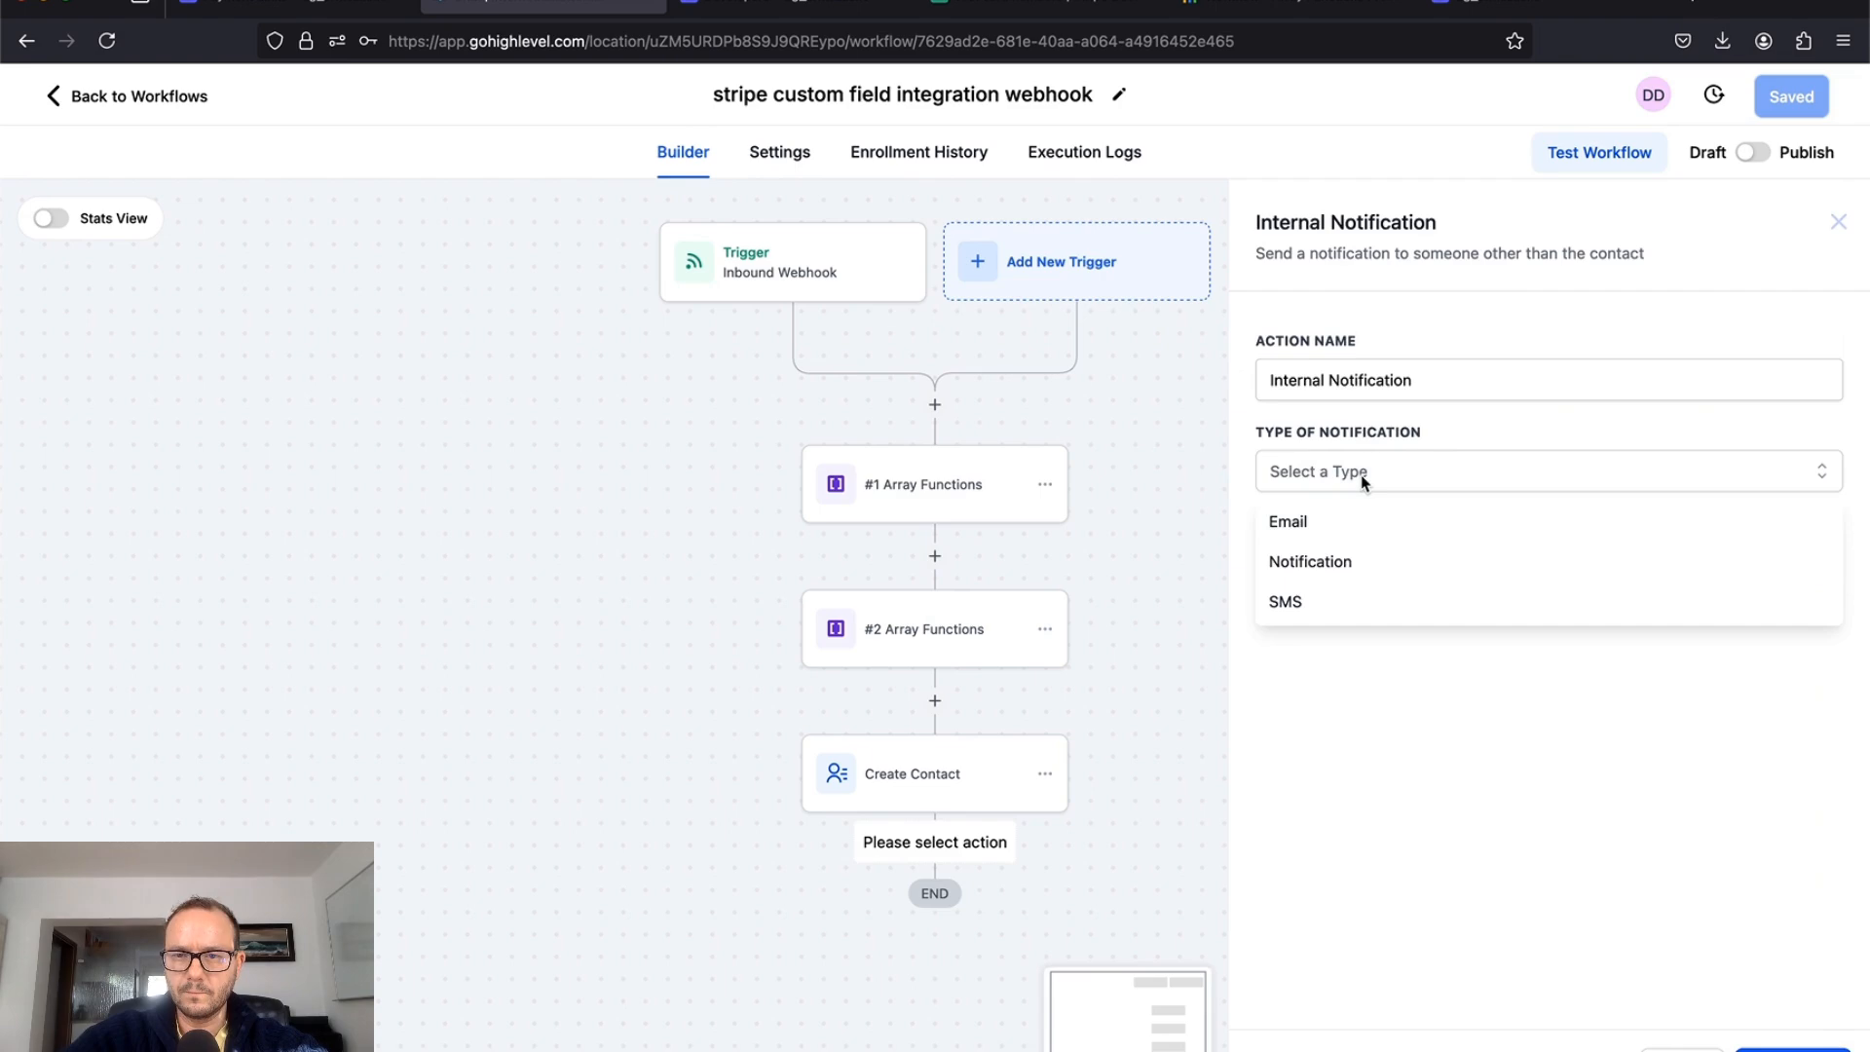
click(1342, 568)
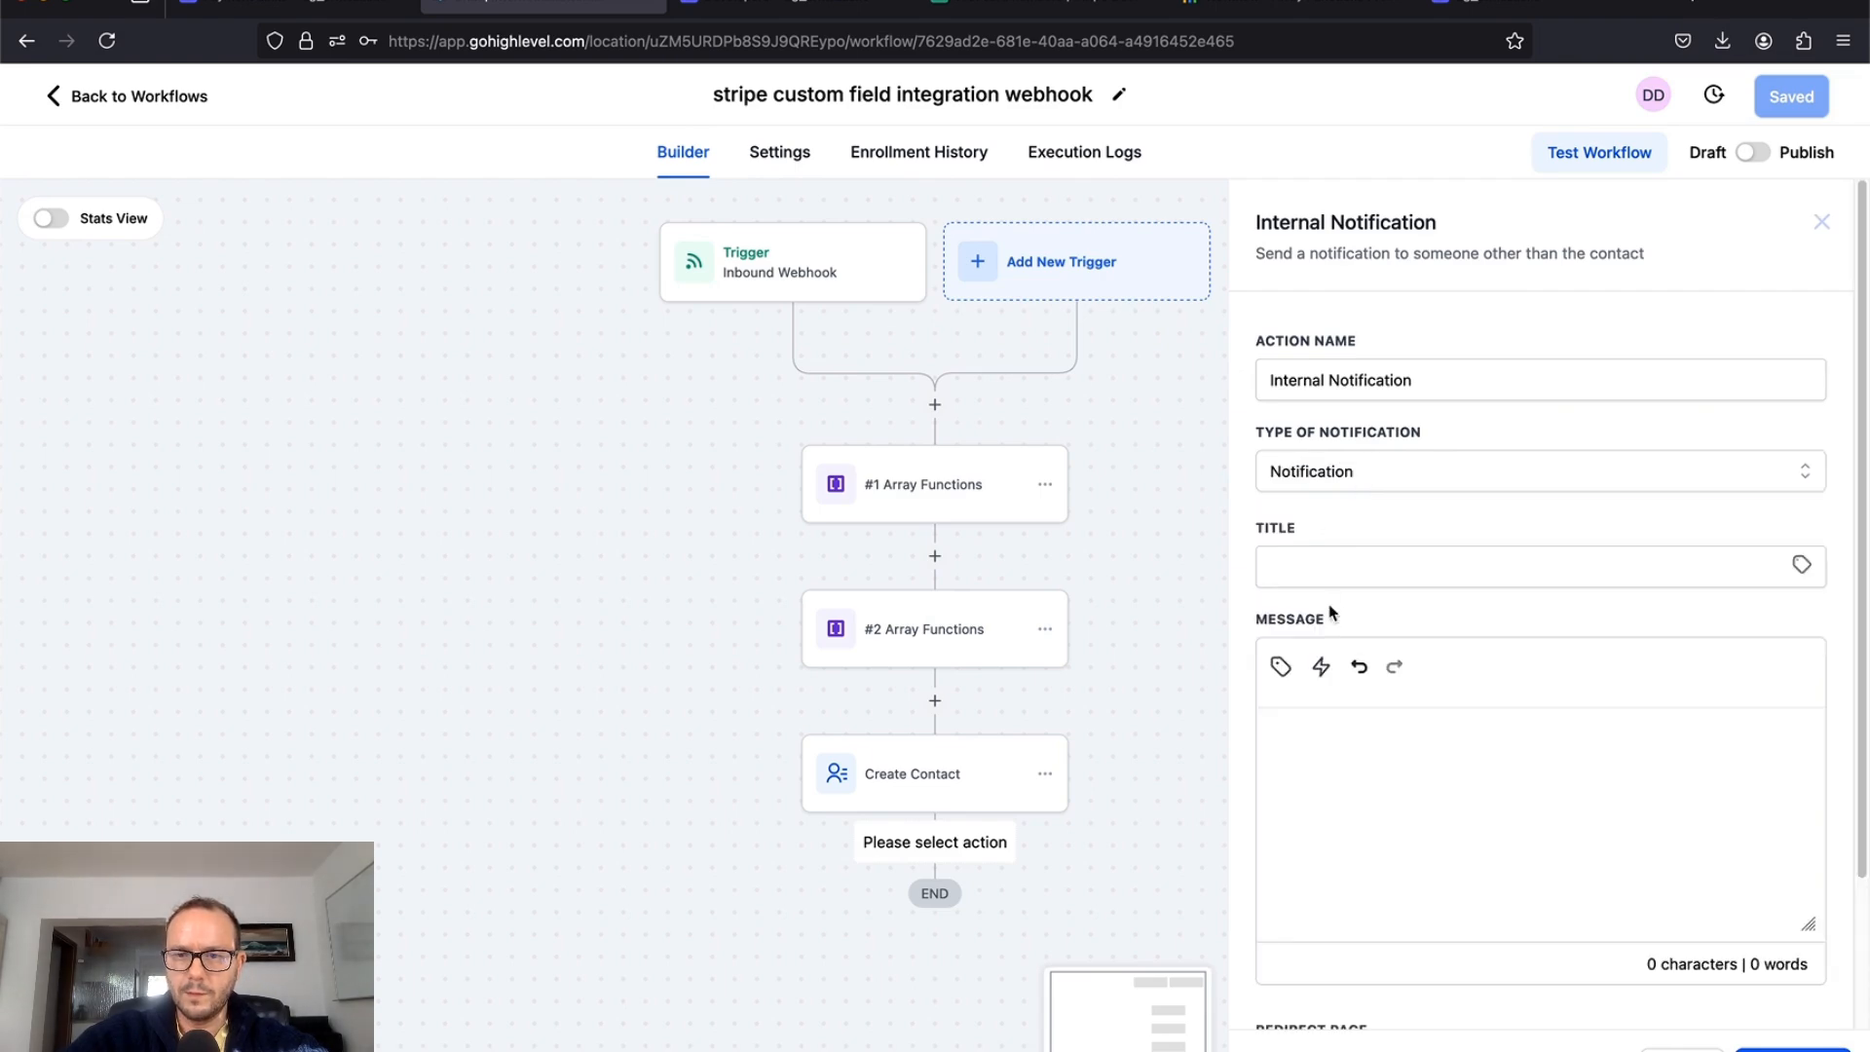
click(1357, 564)
text(test)
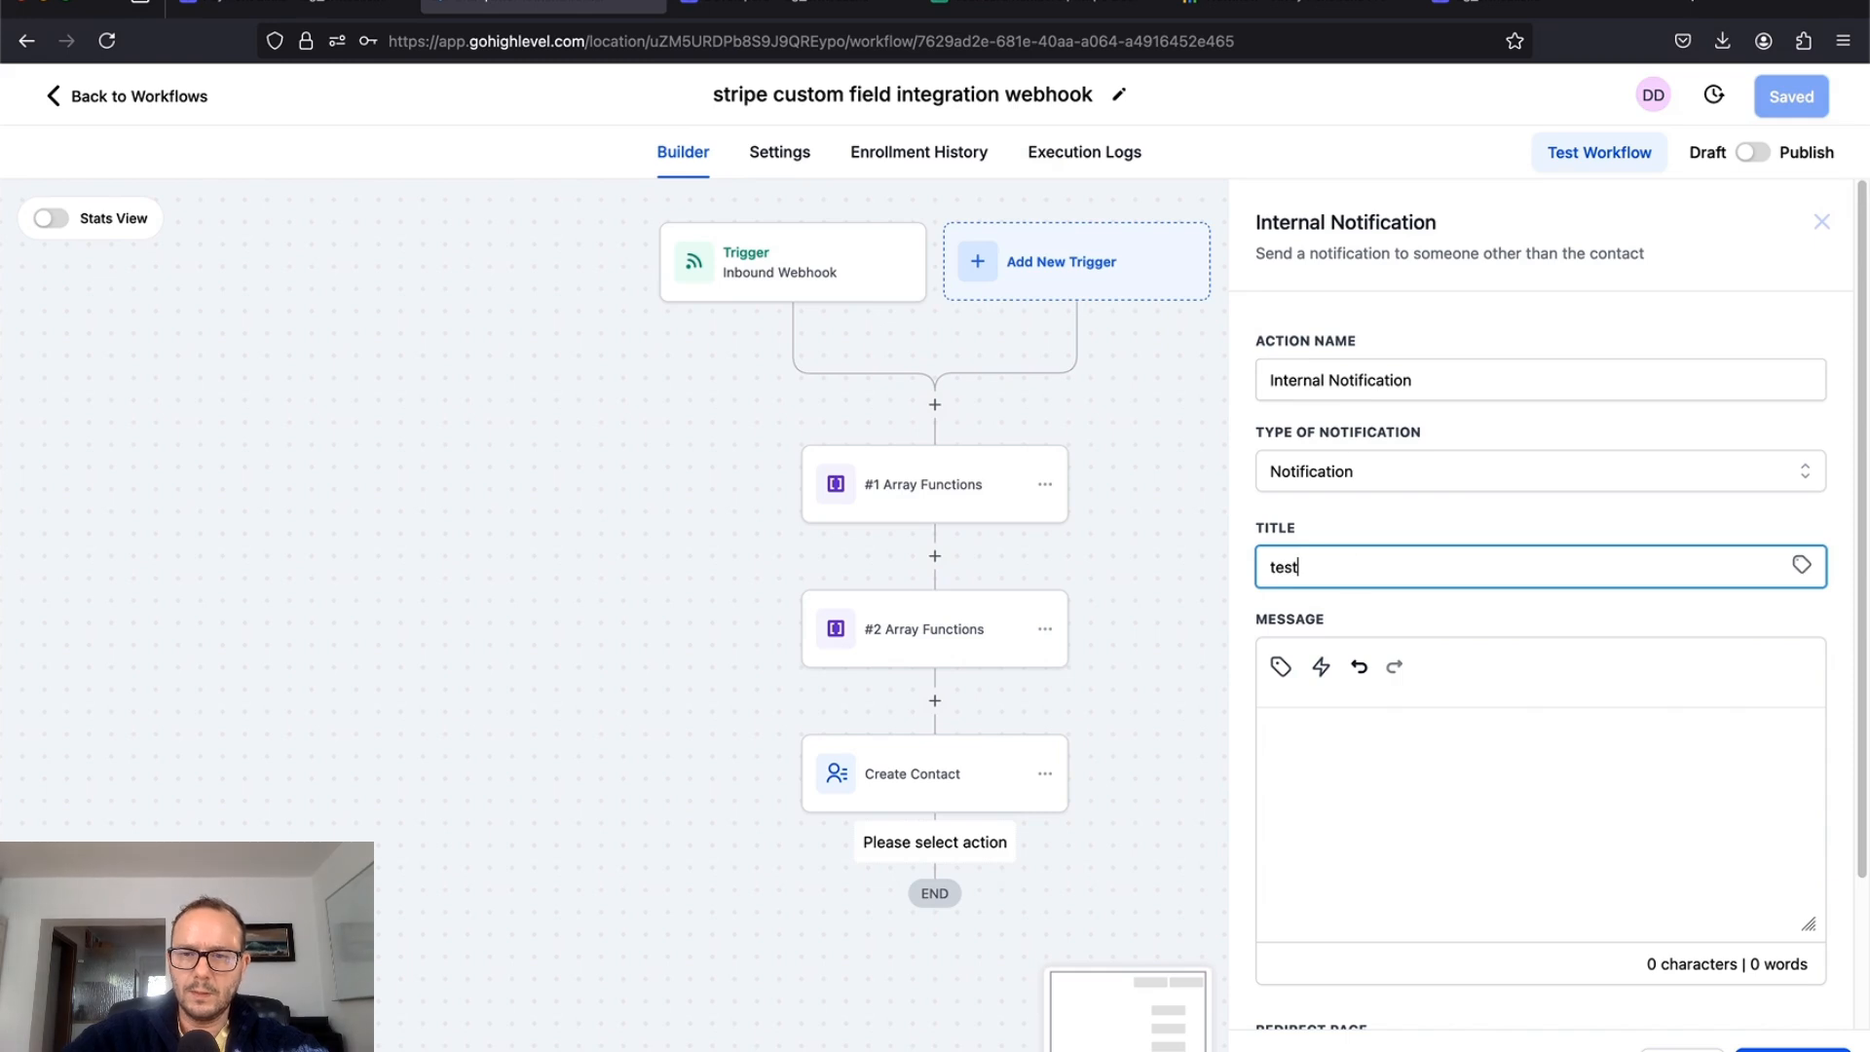
Step: Write the message lines name:, email:, adress:, another field: and company name:
click(1312, 756)
text(name:)
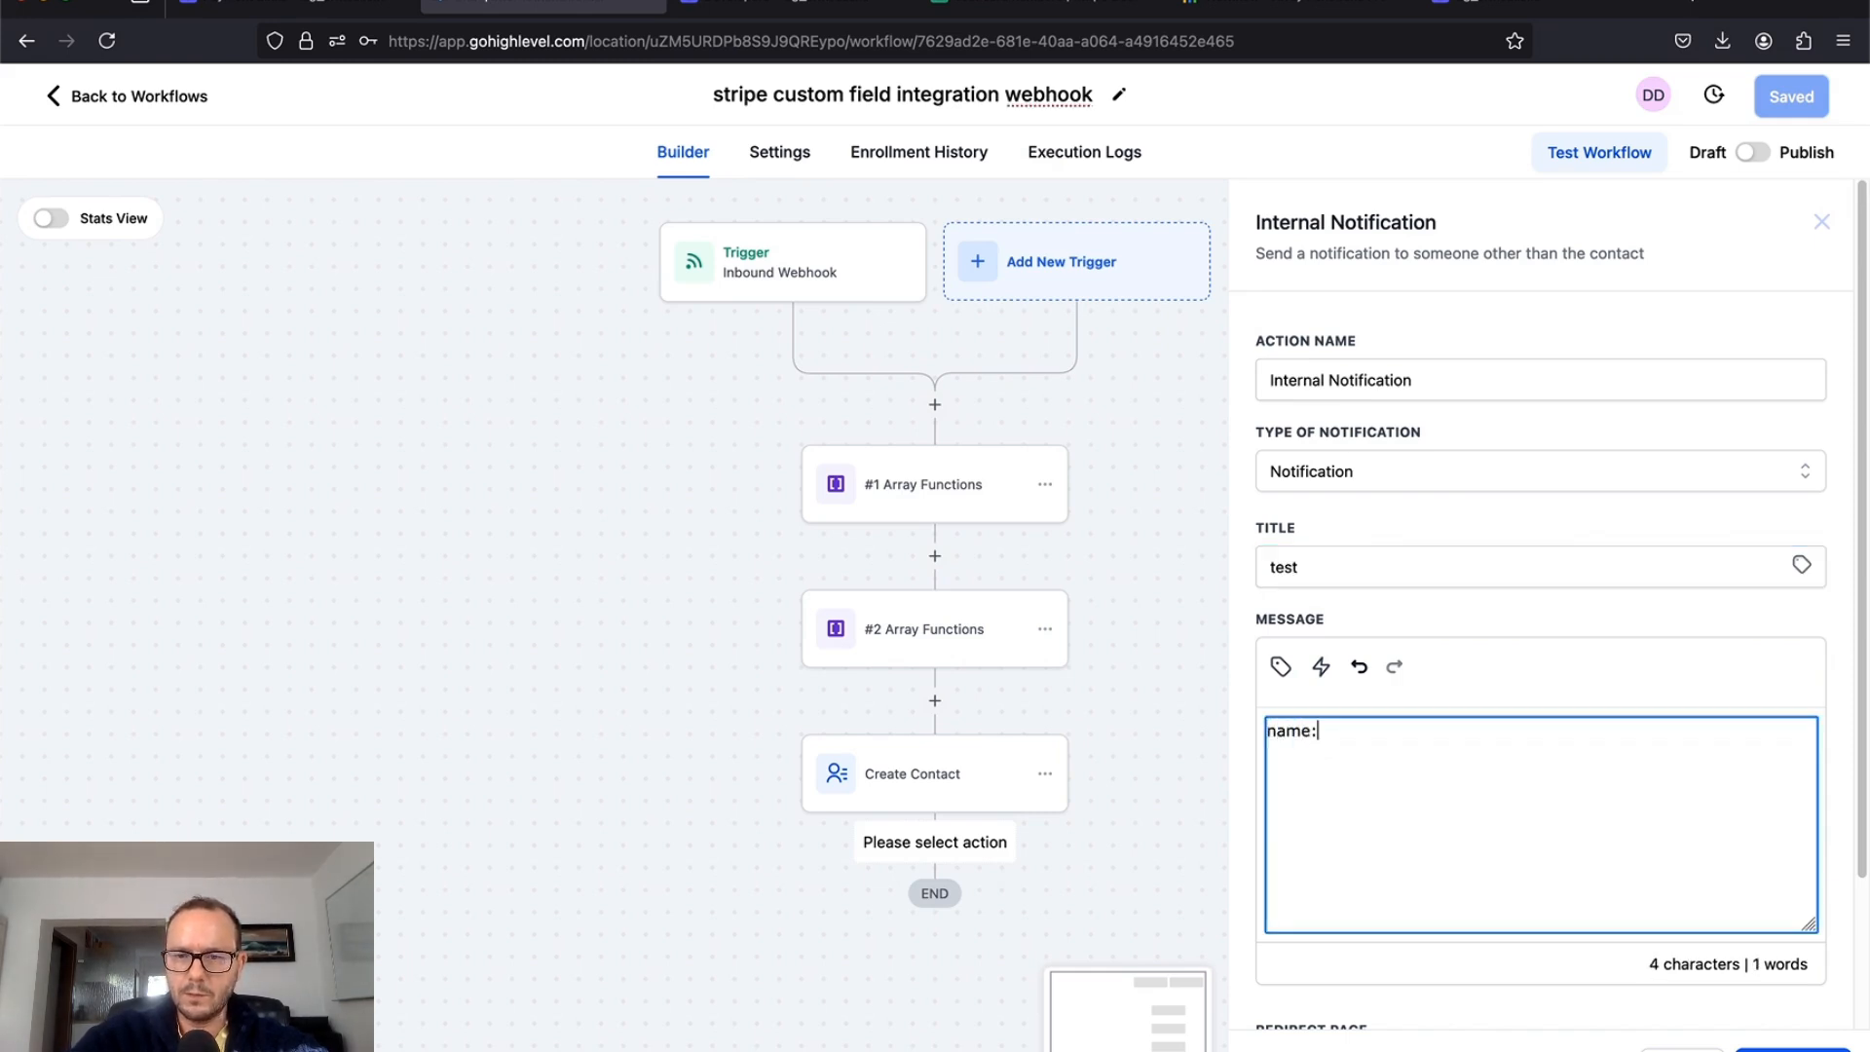
text( email)
text(:)
key(Return)
text(adress:)
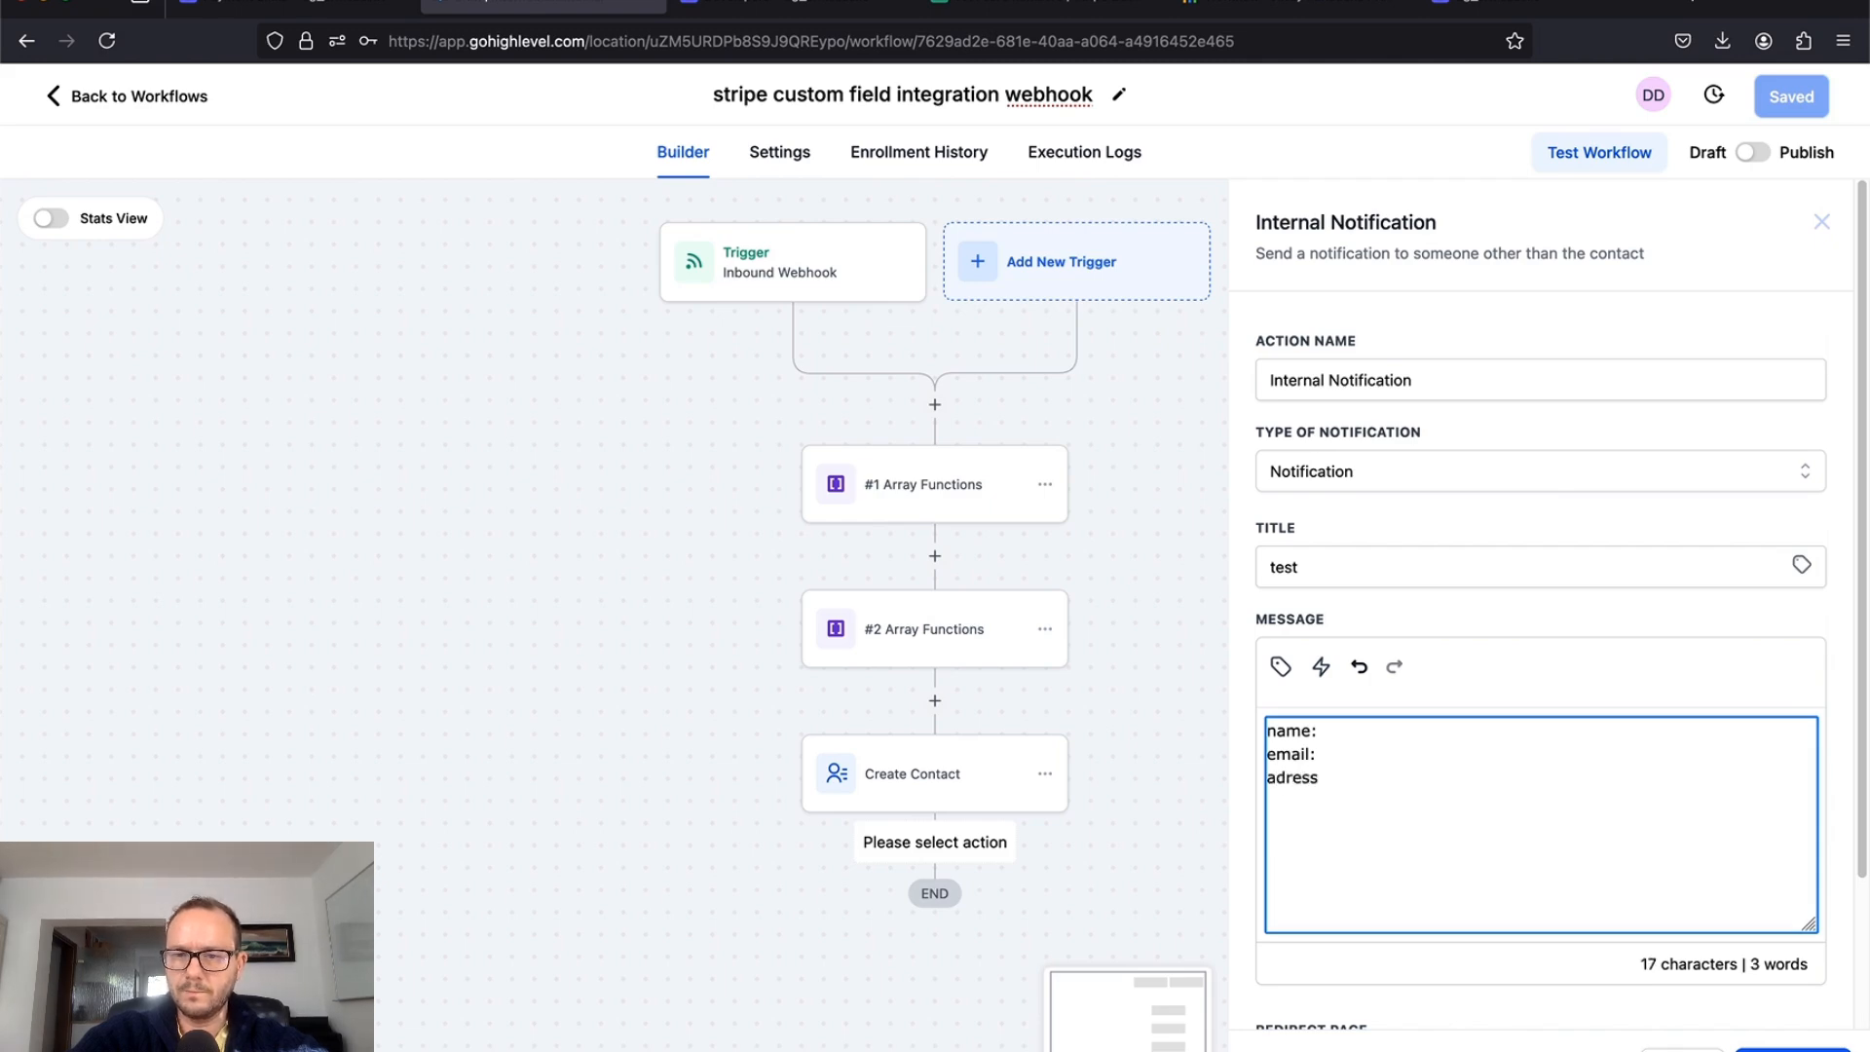
key(Return)
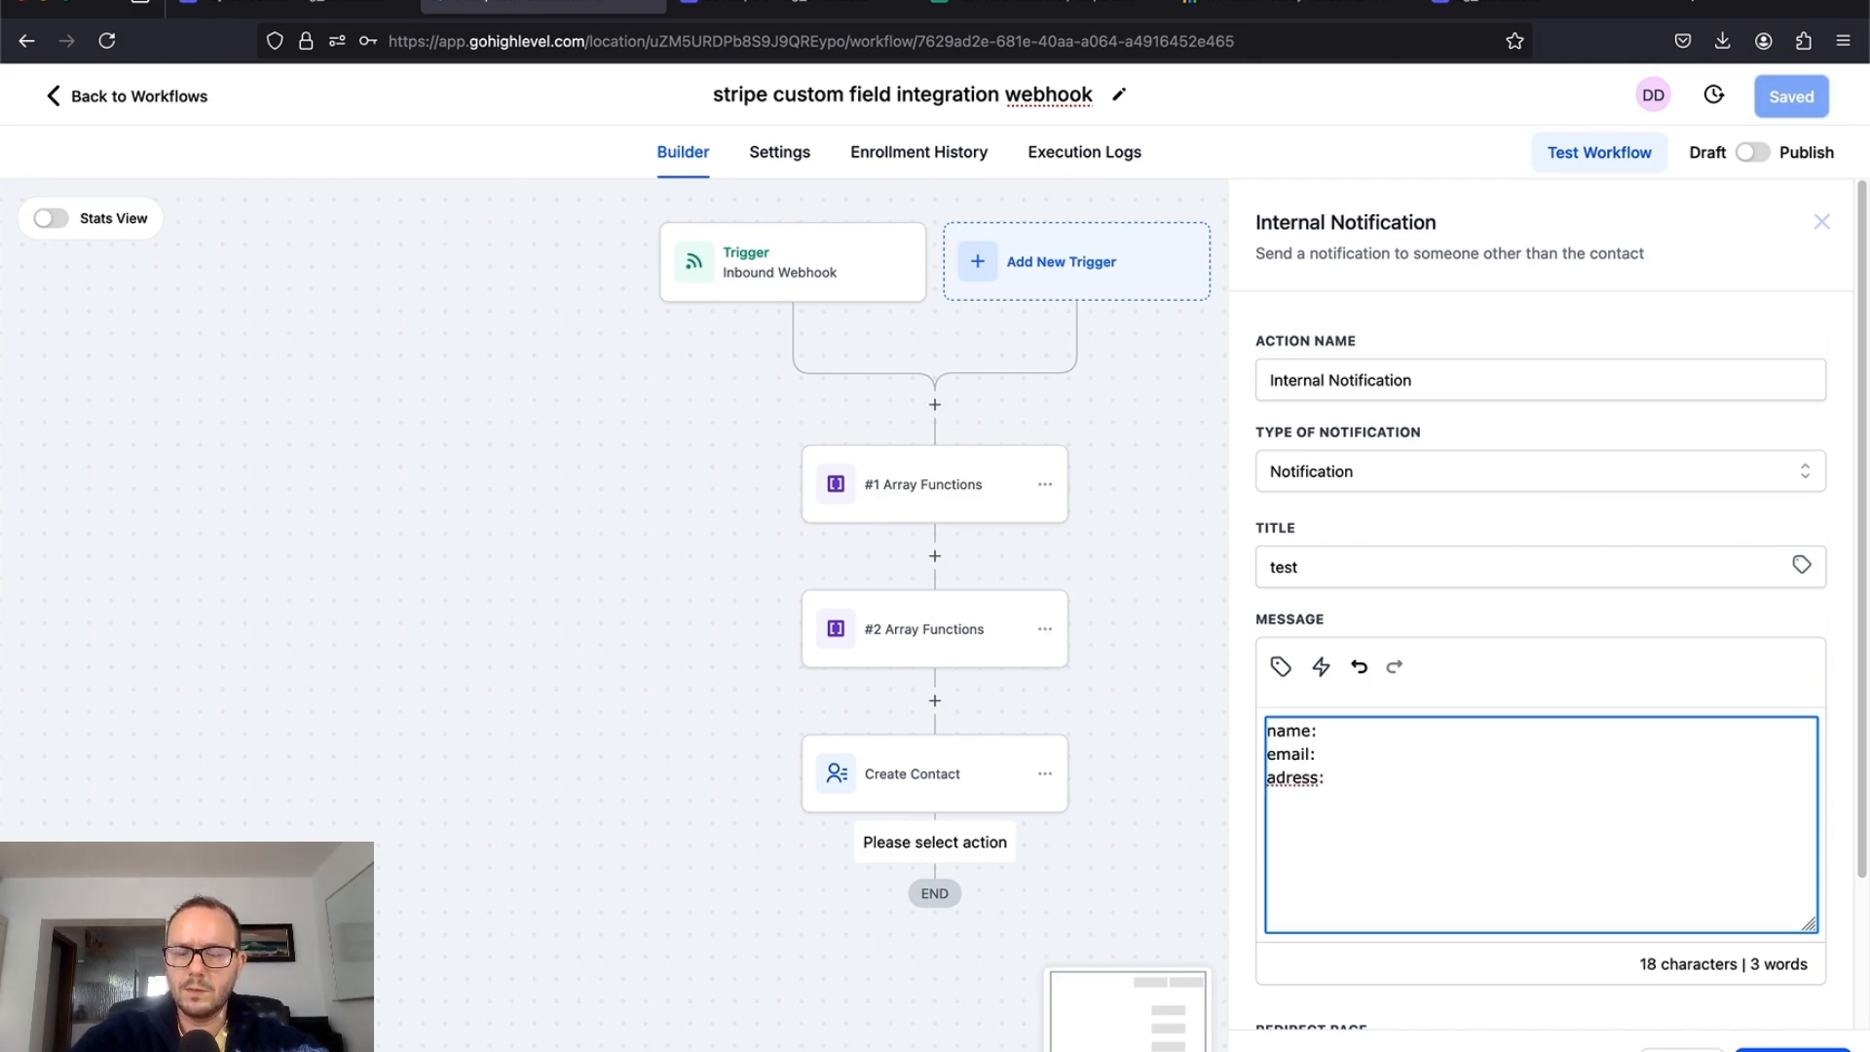
text(another field:)
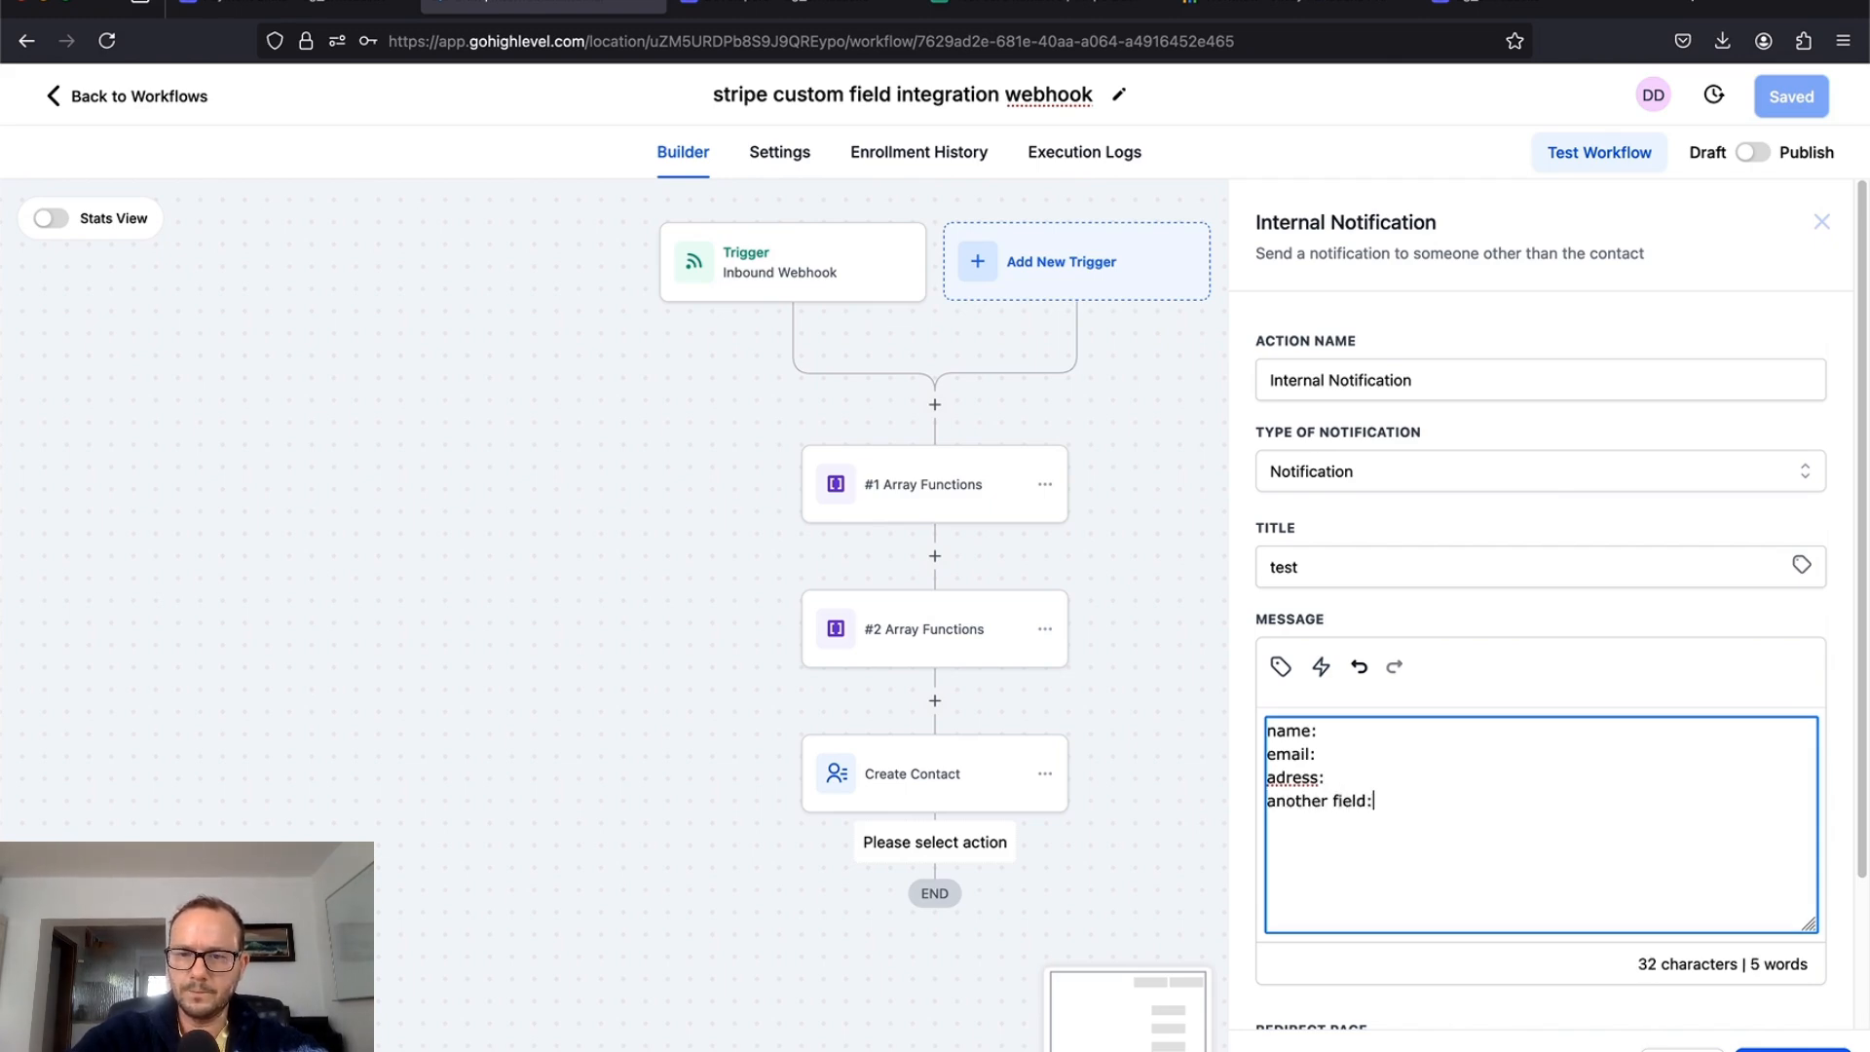
key(Return)
text(comp)
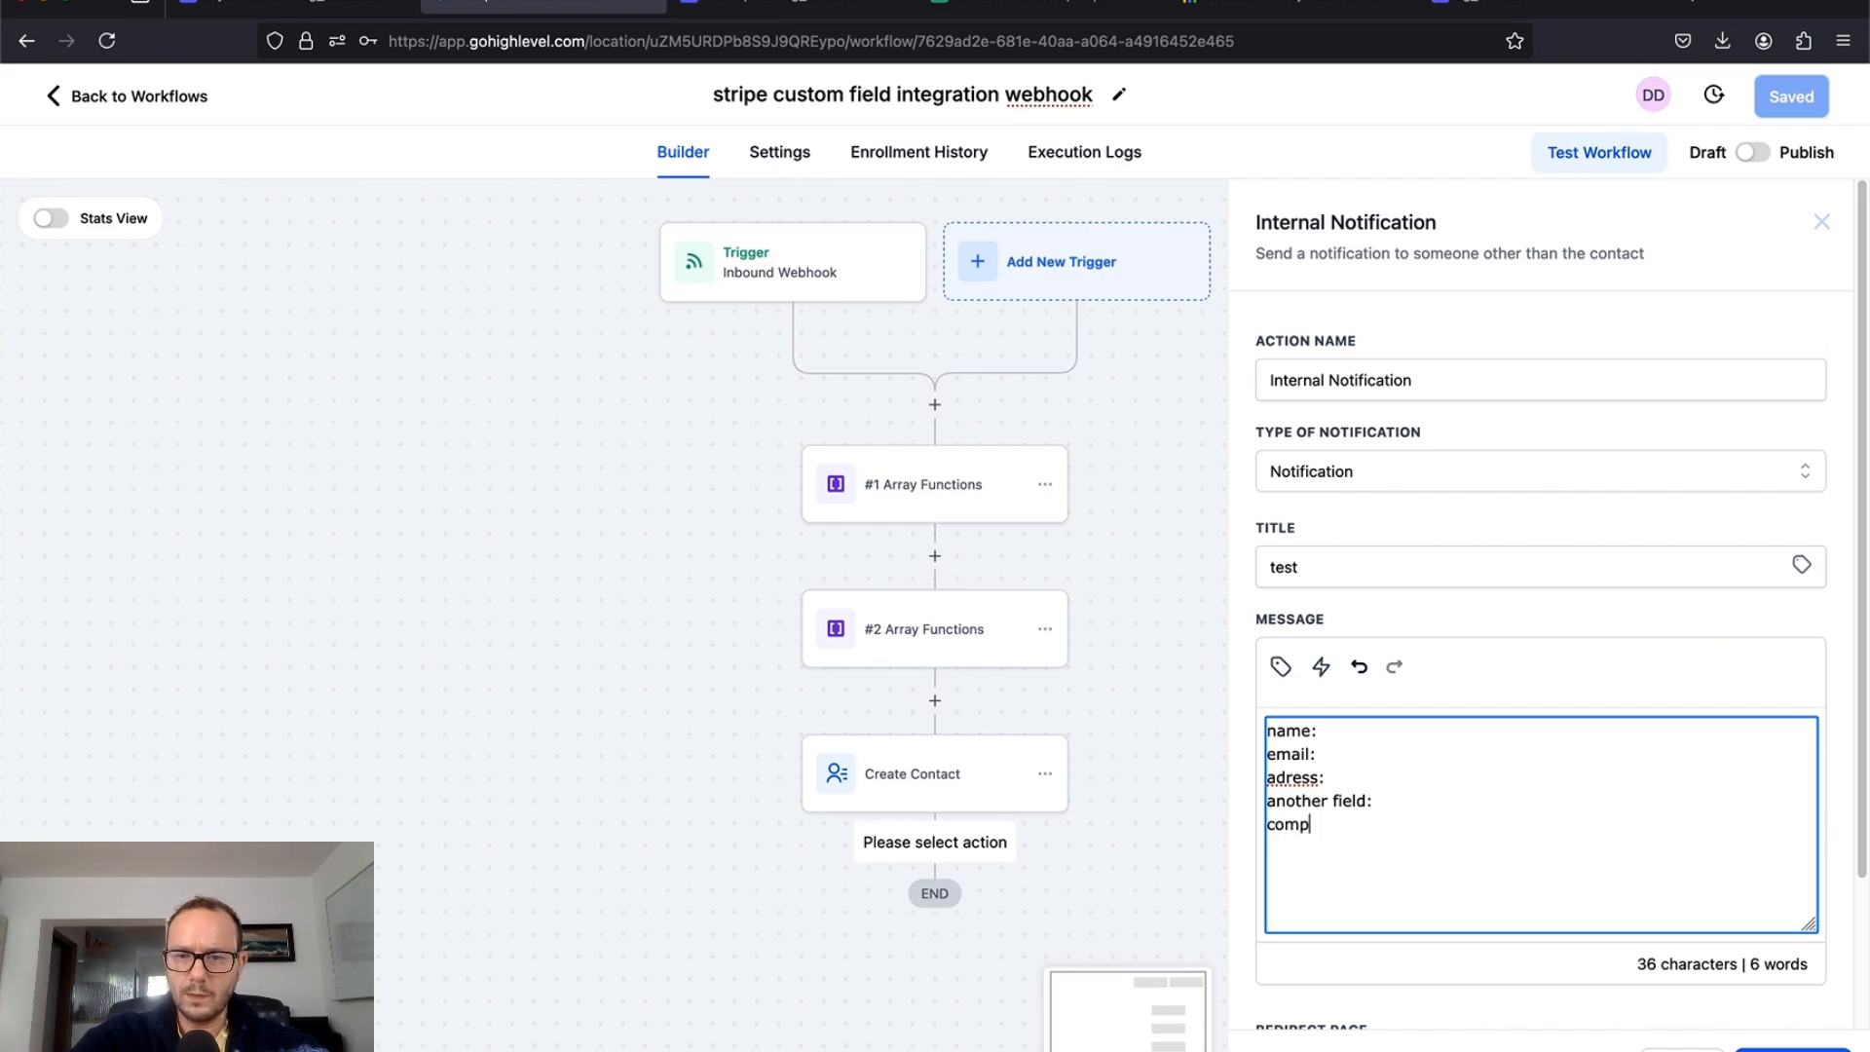
text(any name:)
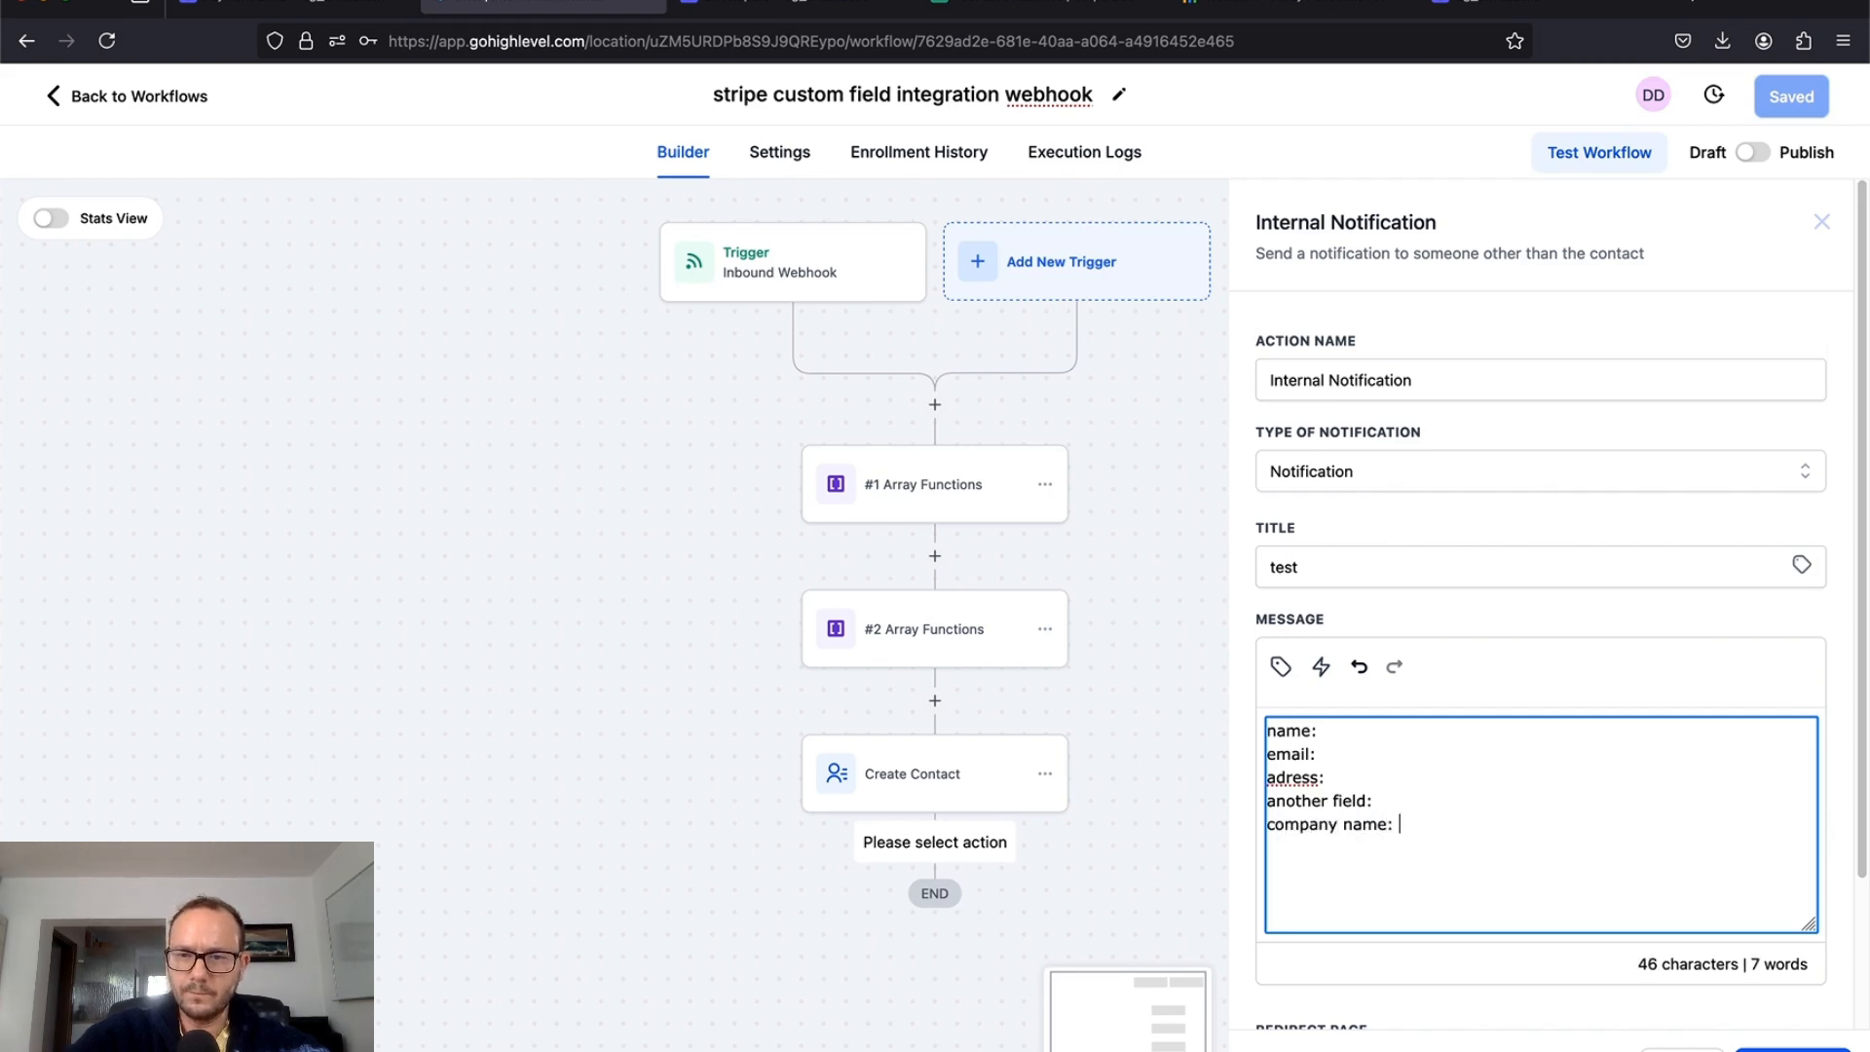
Step: Insert the contact's full name, email and full address after their message labels
click(1359, 732)
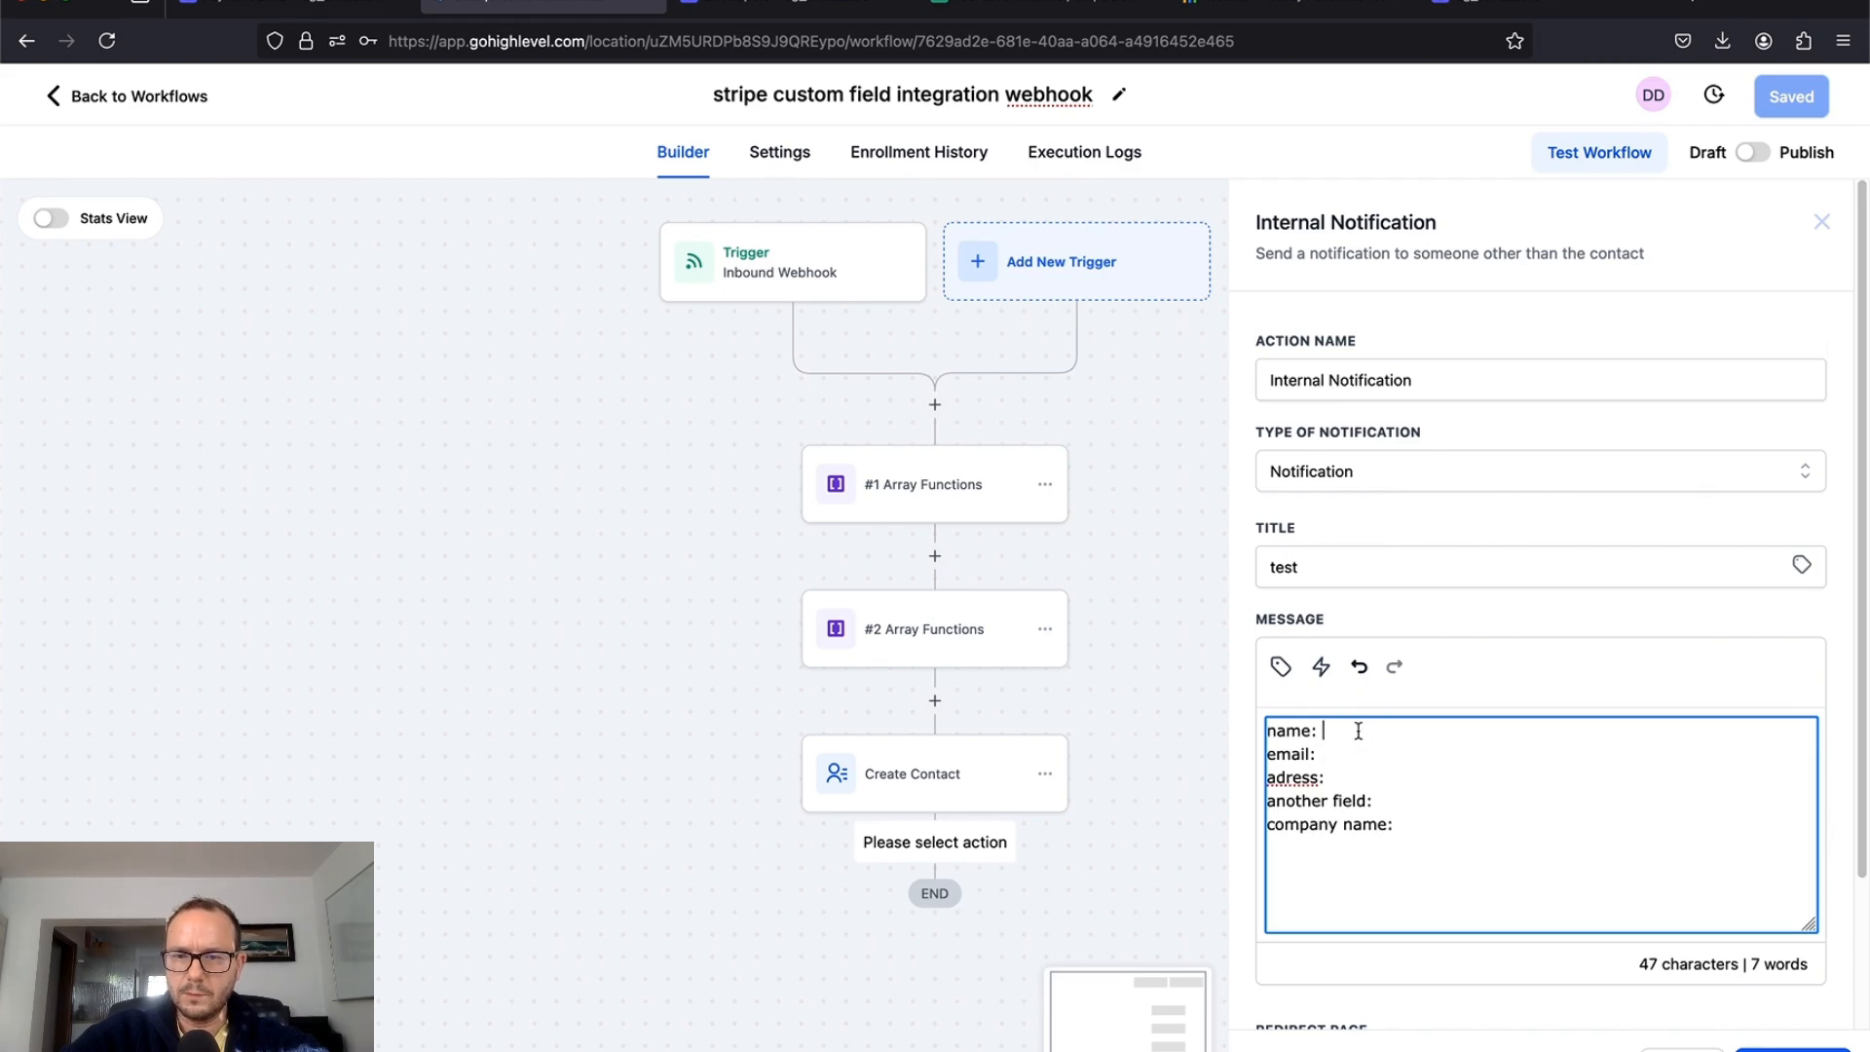
click(1282, 667)
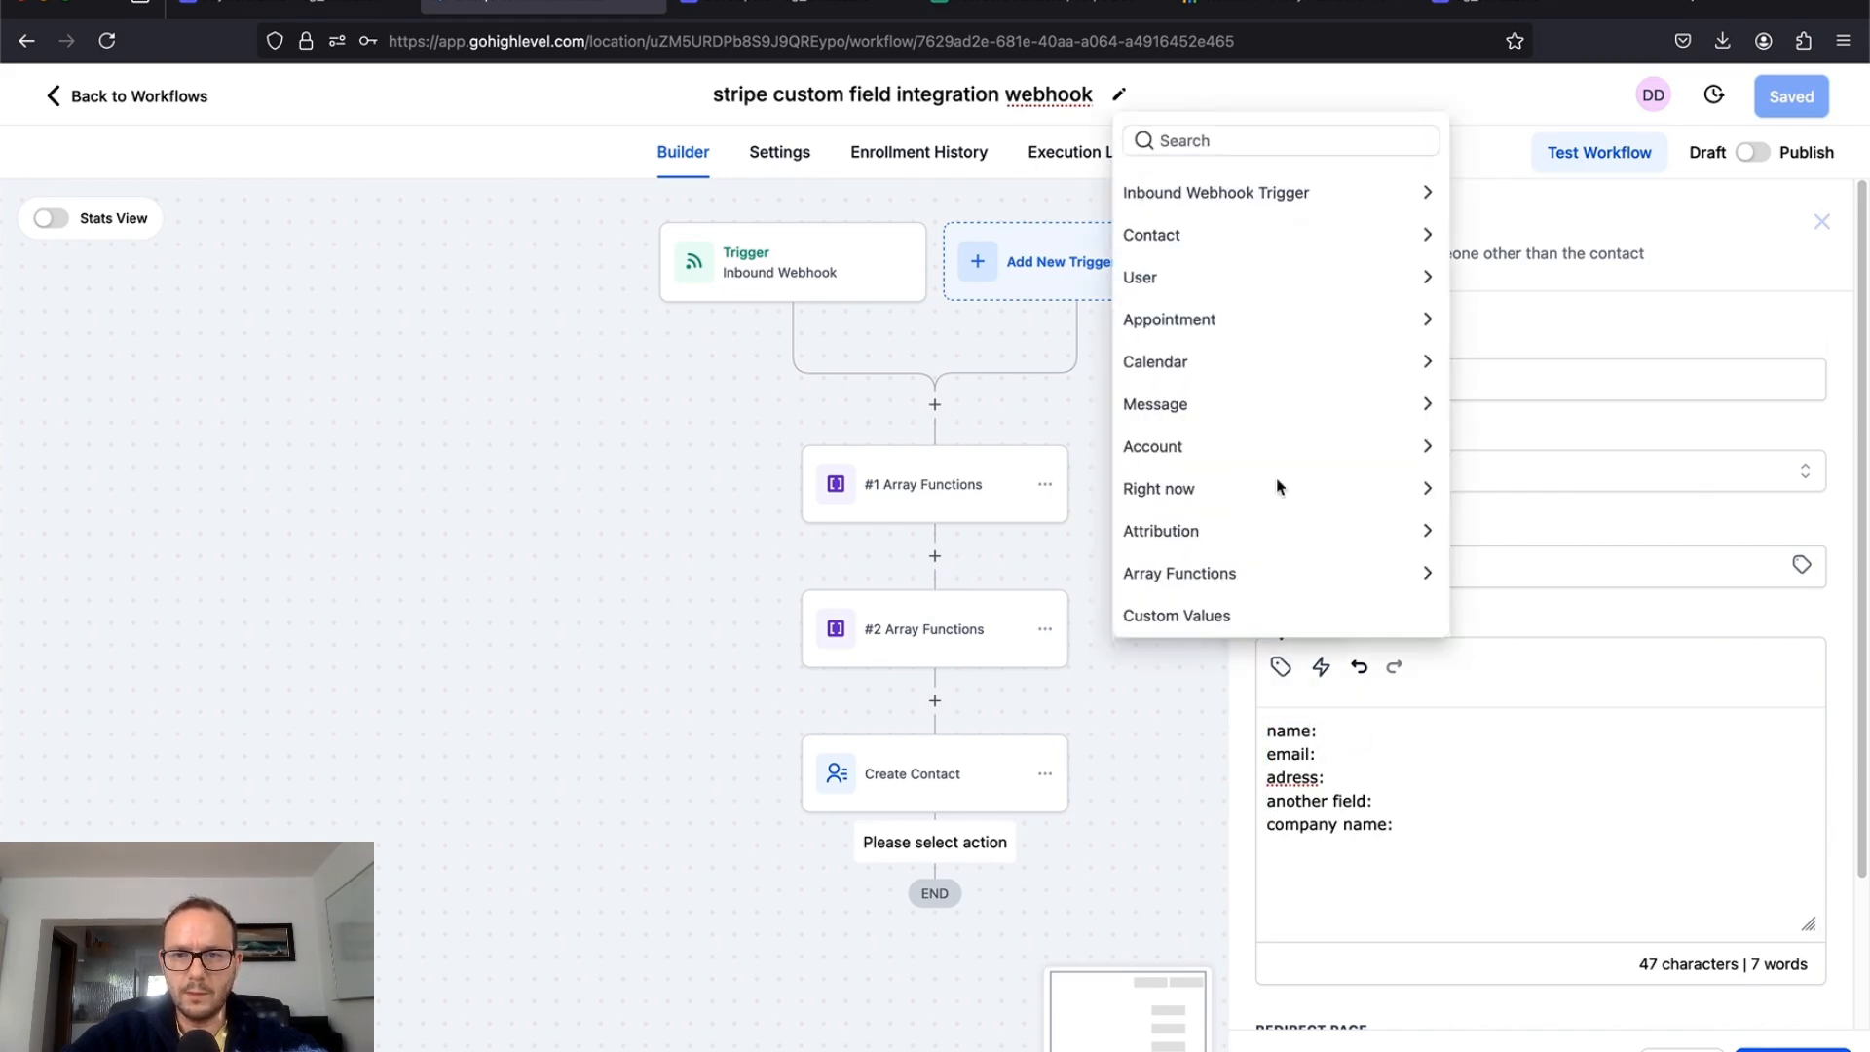
click(1276, 230)
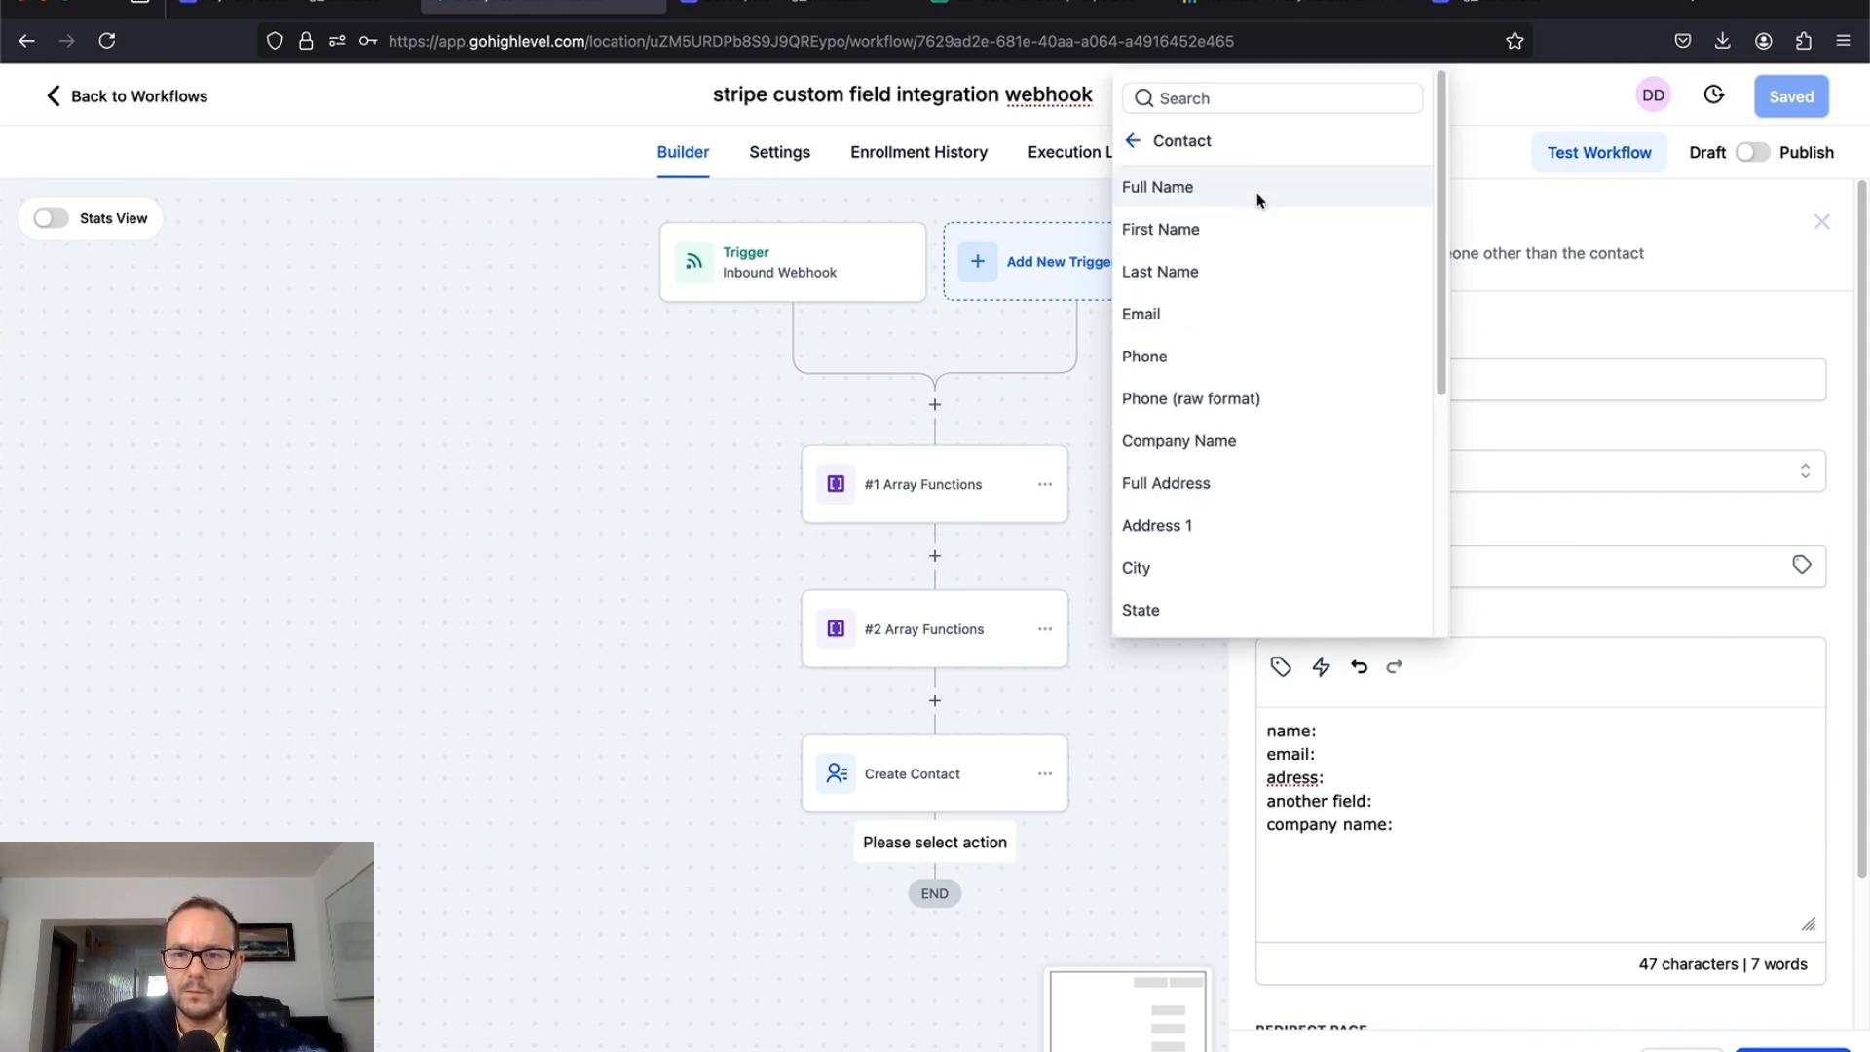
click(1257, 189)
click(1402, 751)
click(1281, 666)
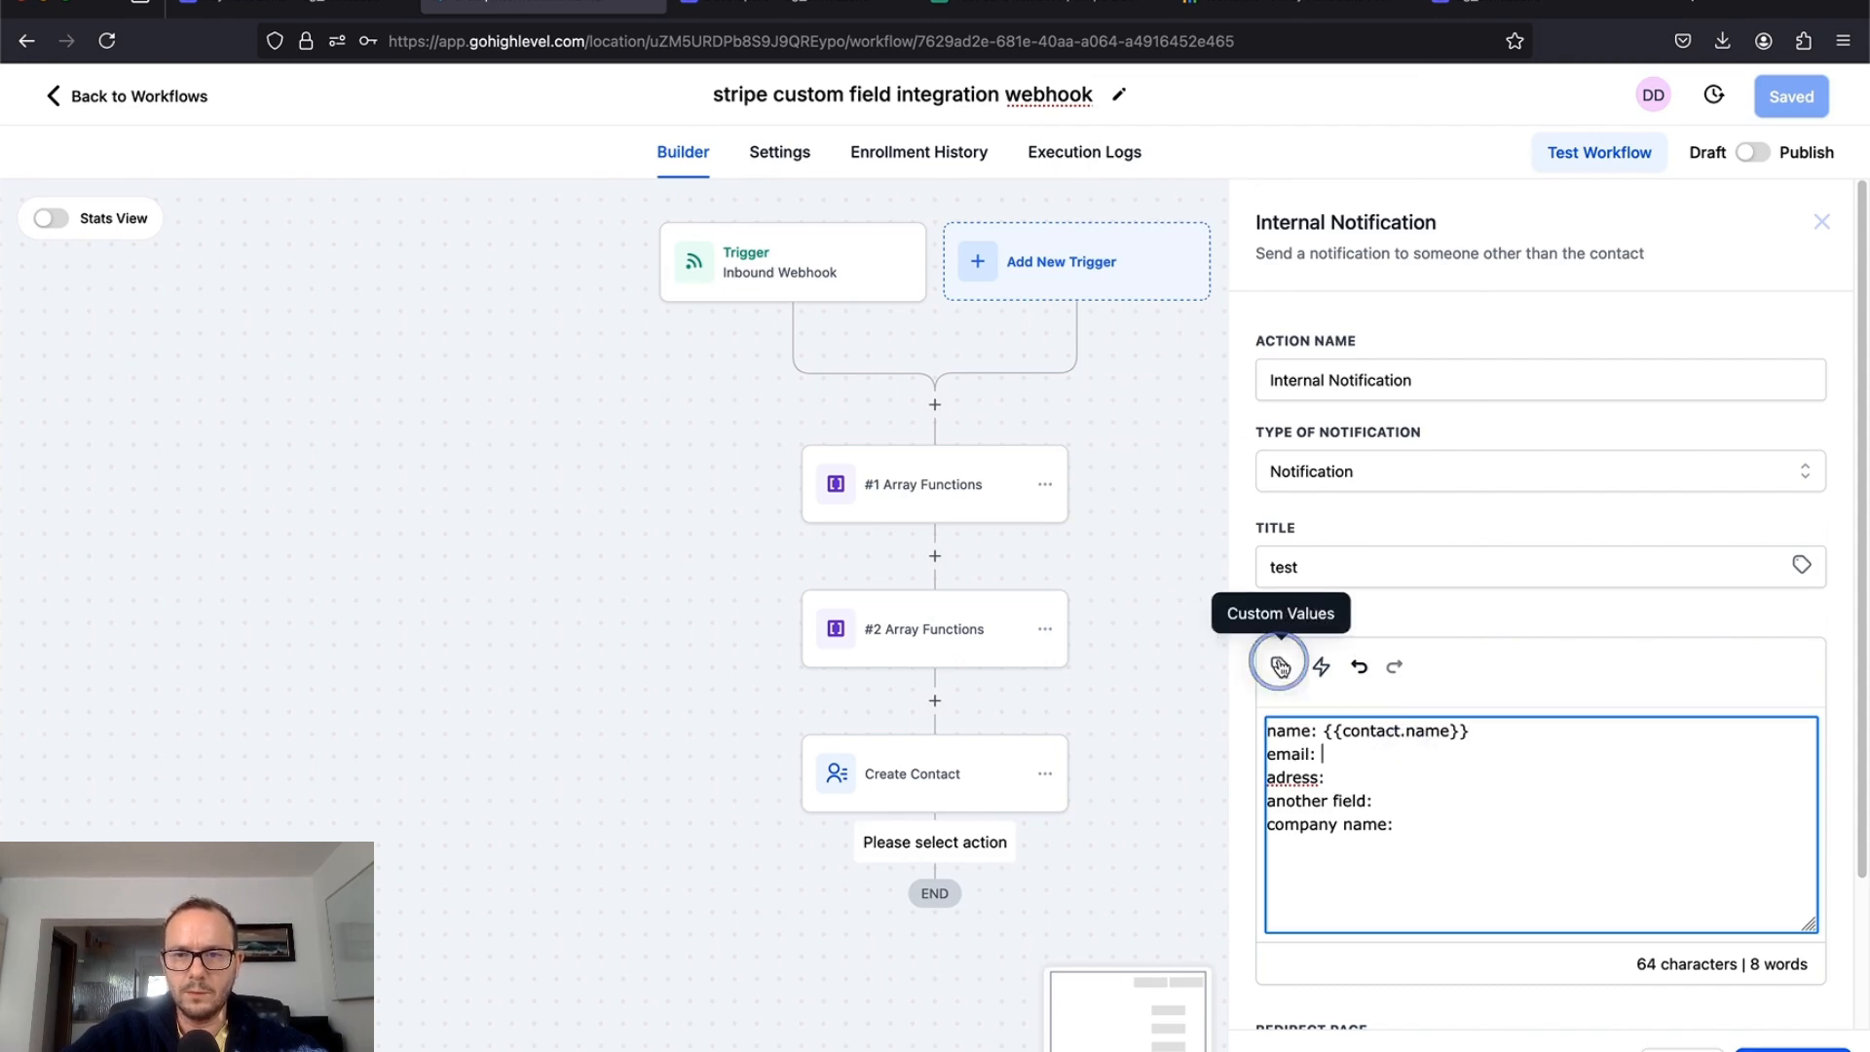
click(1266, 310)
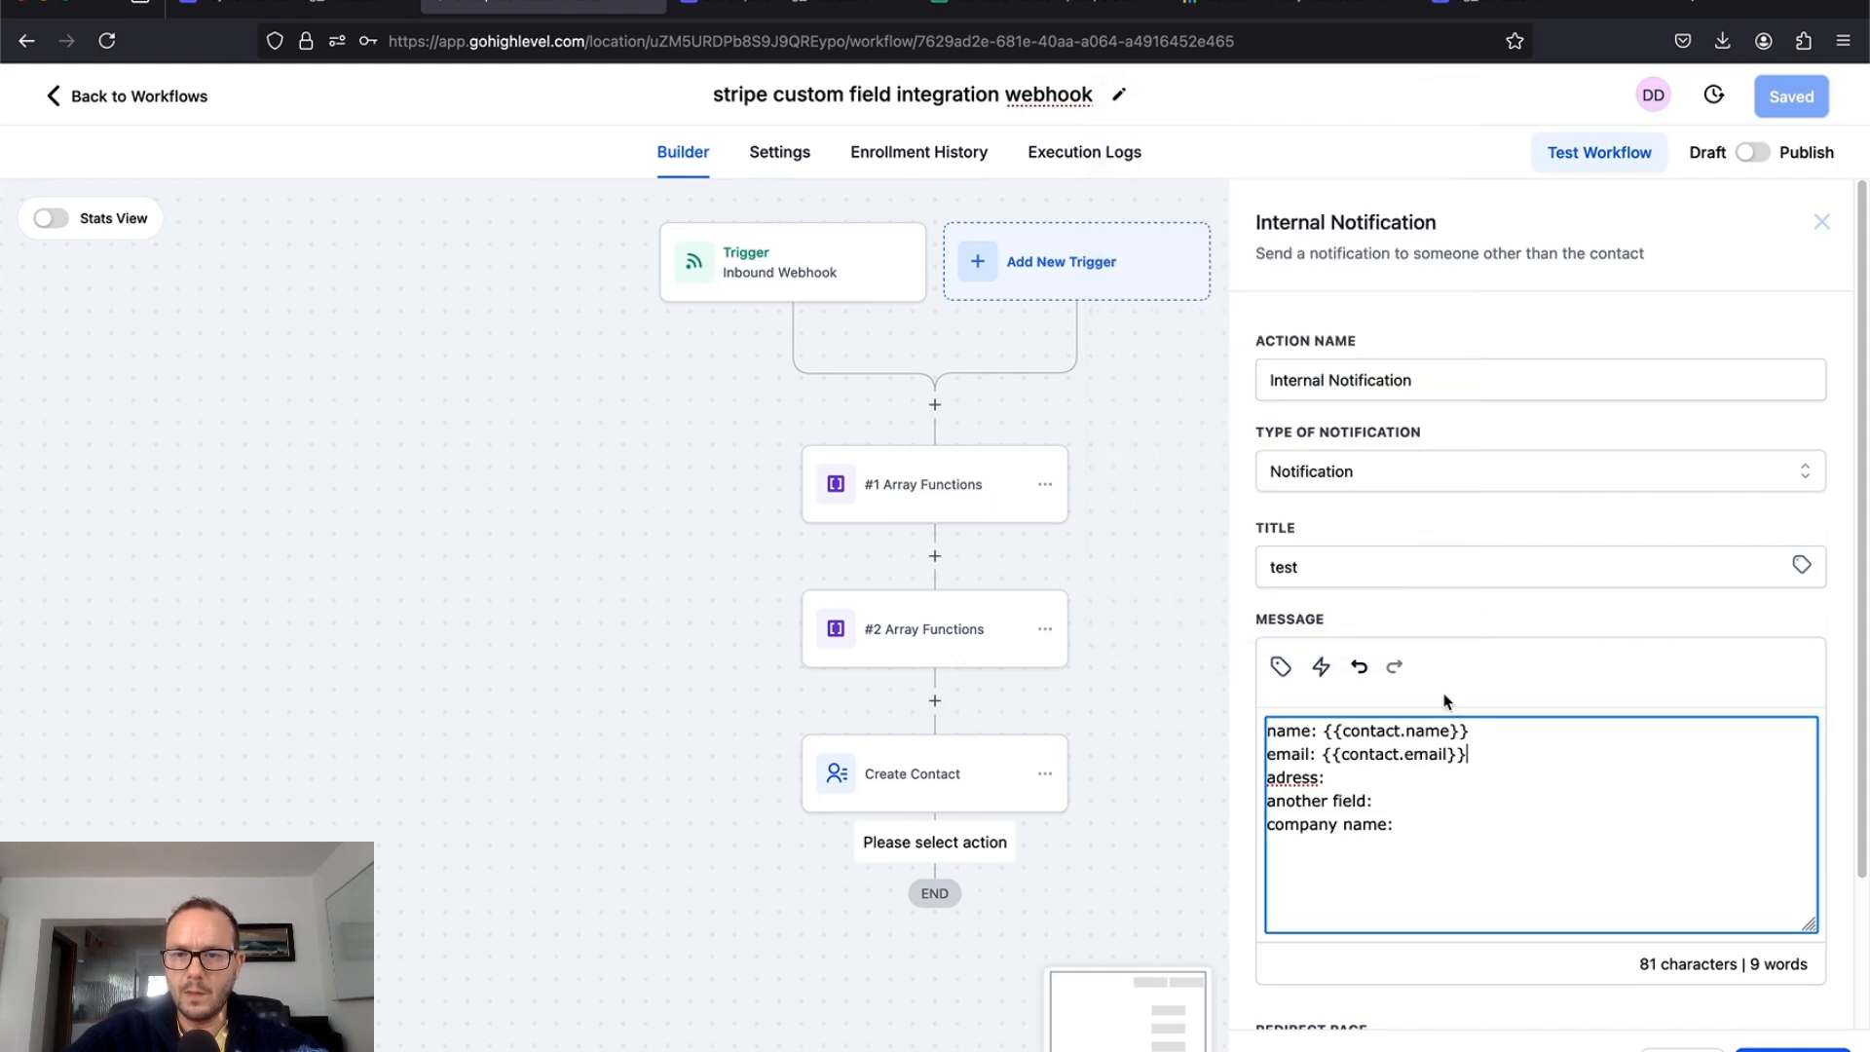
click(1445, 776)
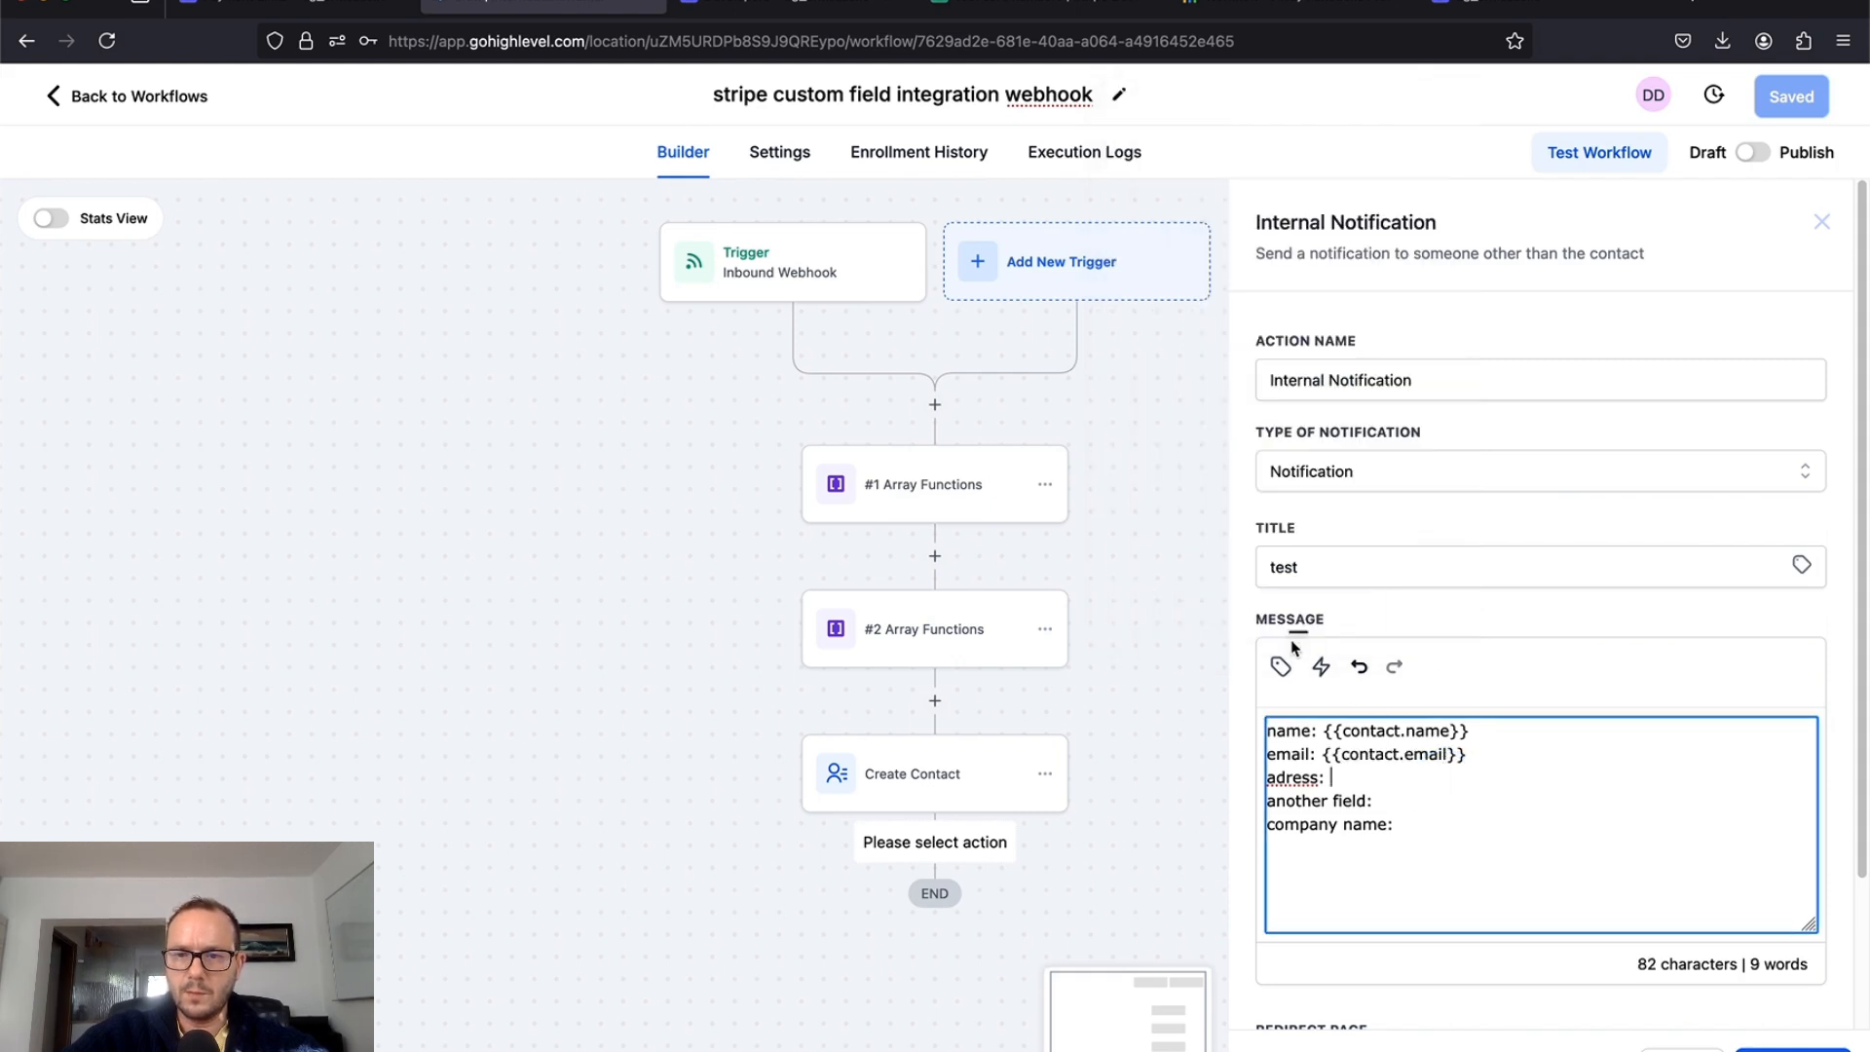
click(1282, 666)
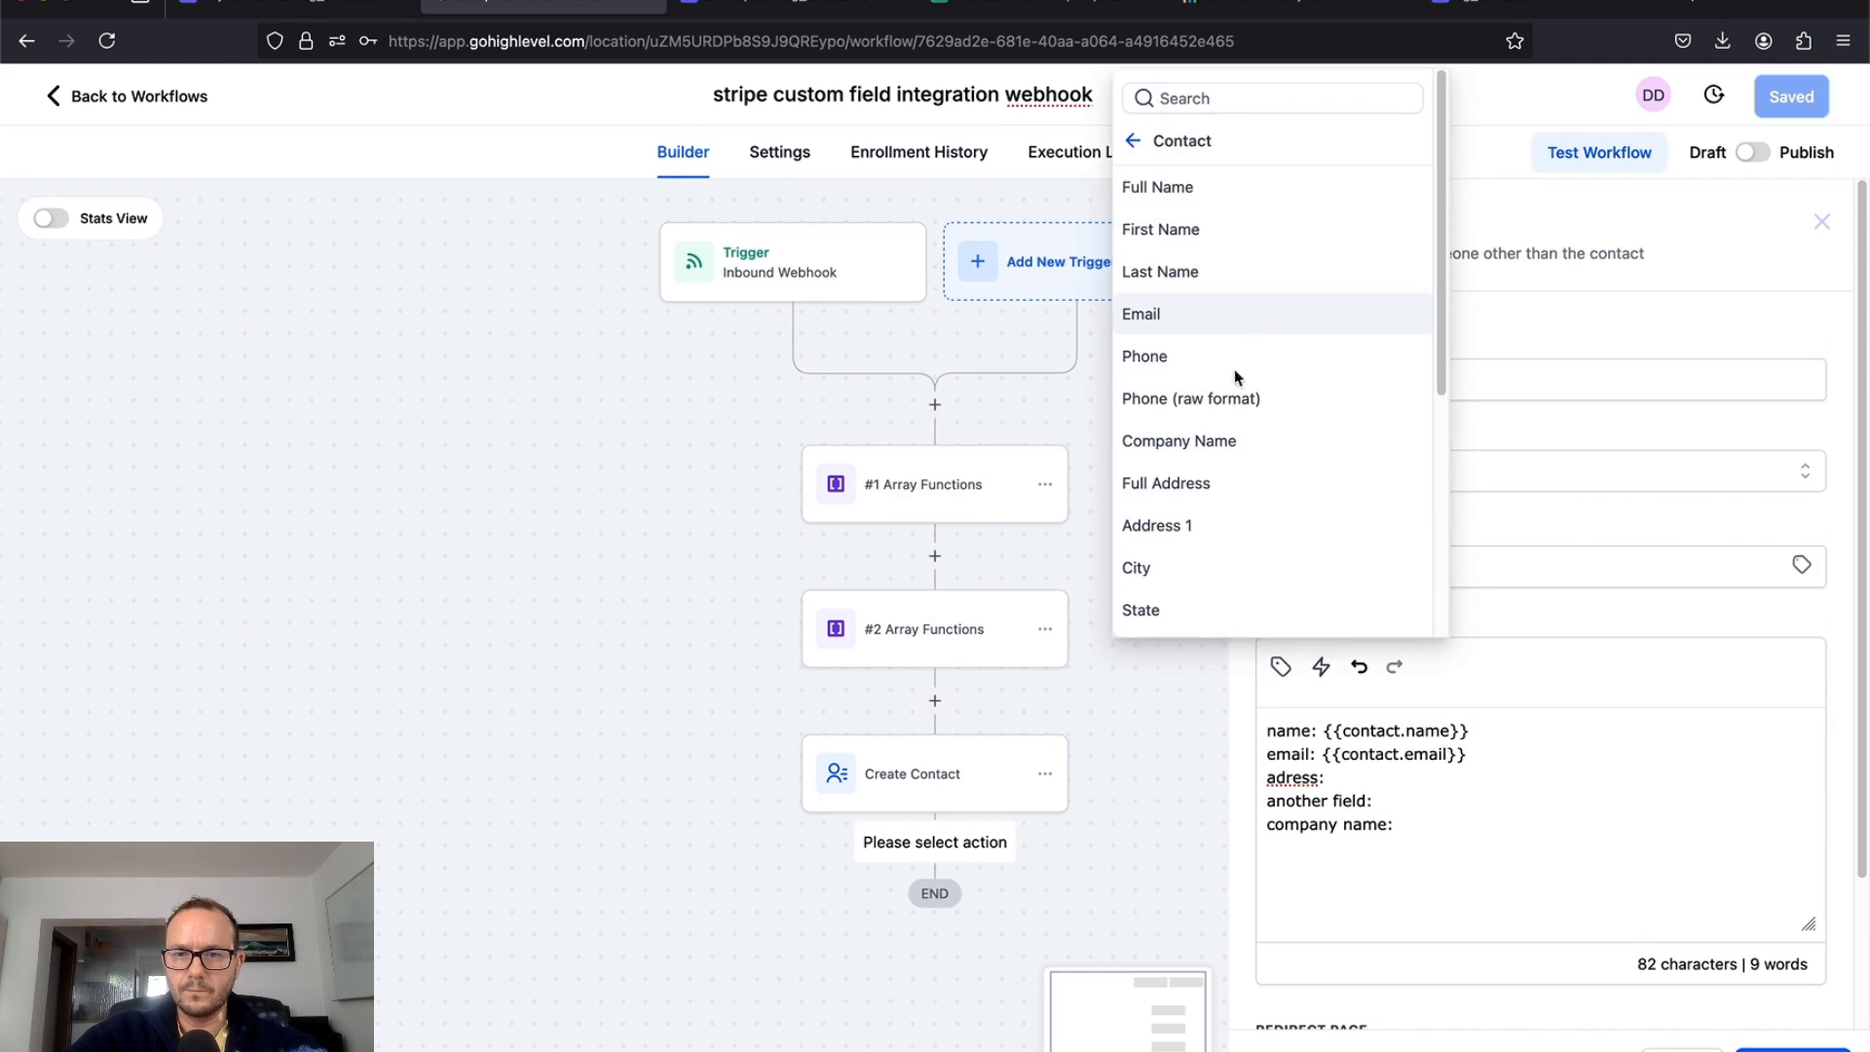
click(1218, 482)
Step: Insert the hl-another-field custom value and the contact's company name after their labels
click(1449, 793)
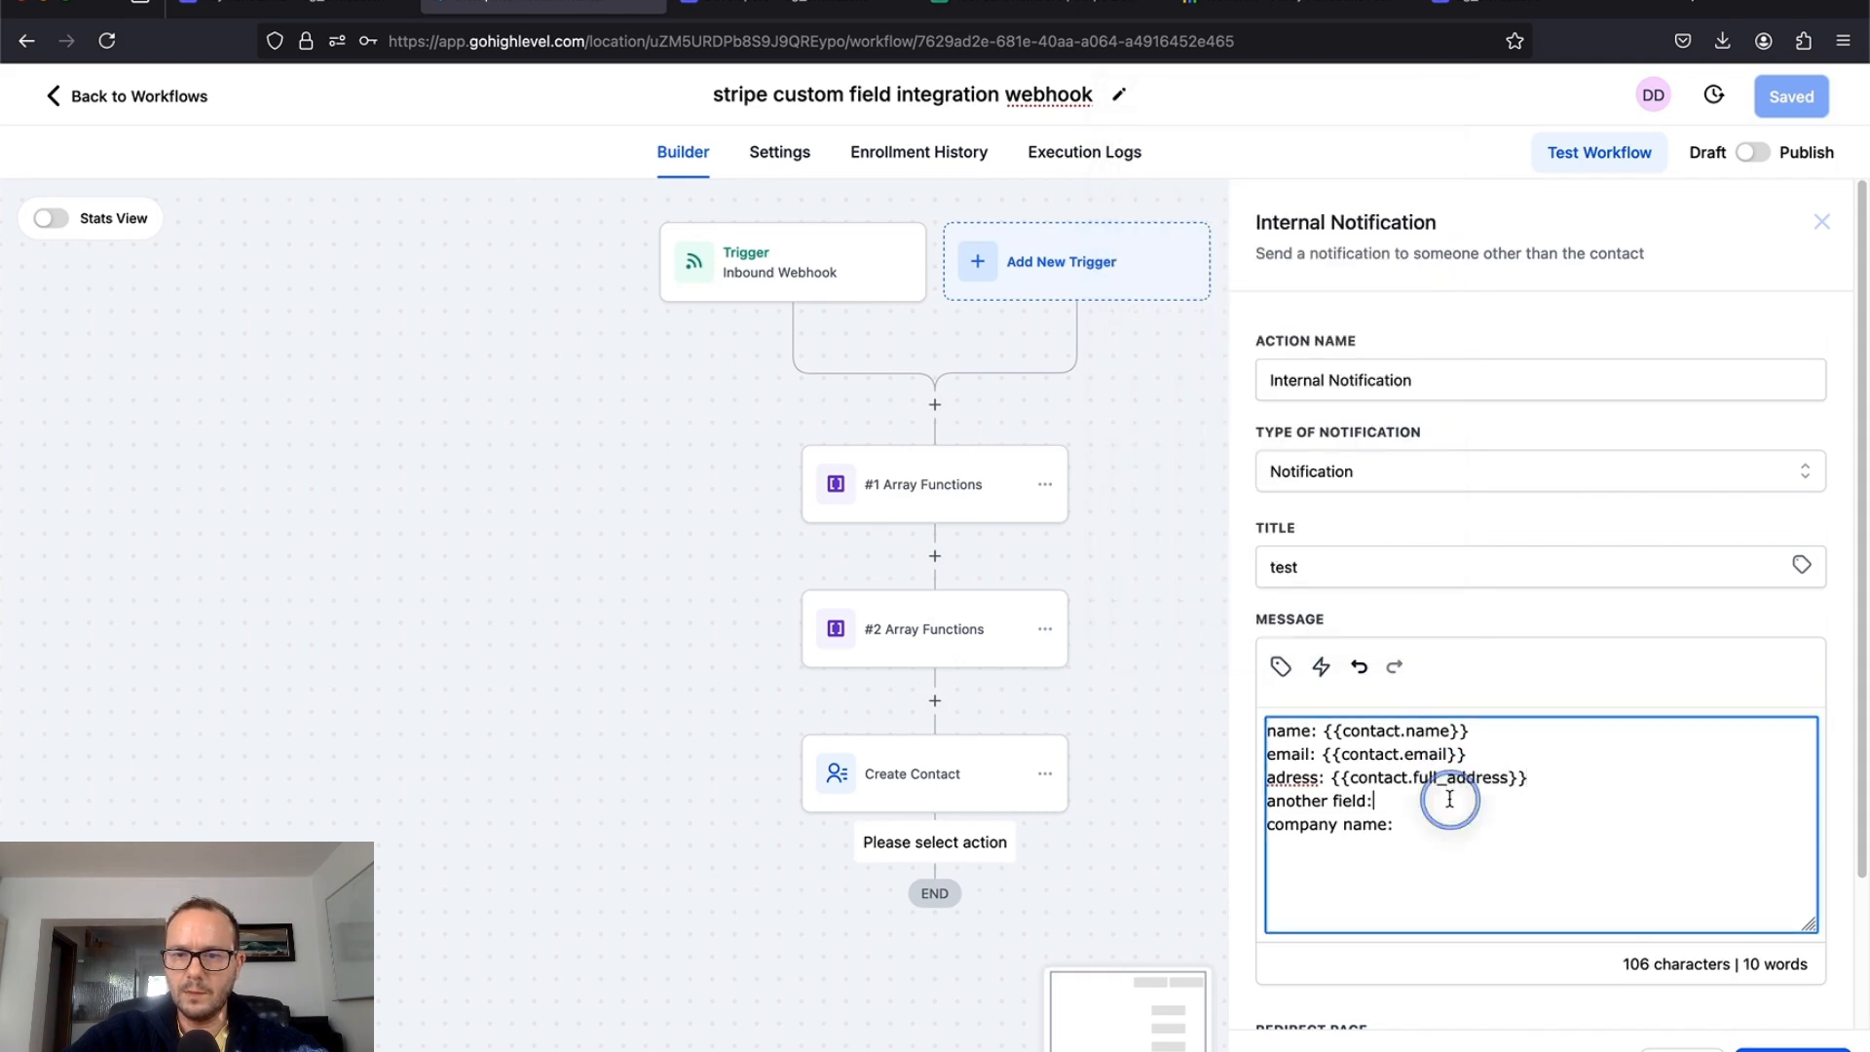
click(1279, 669)
scroll(1282, 480, down, 5)
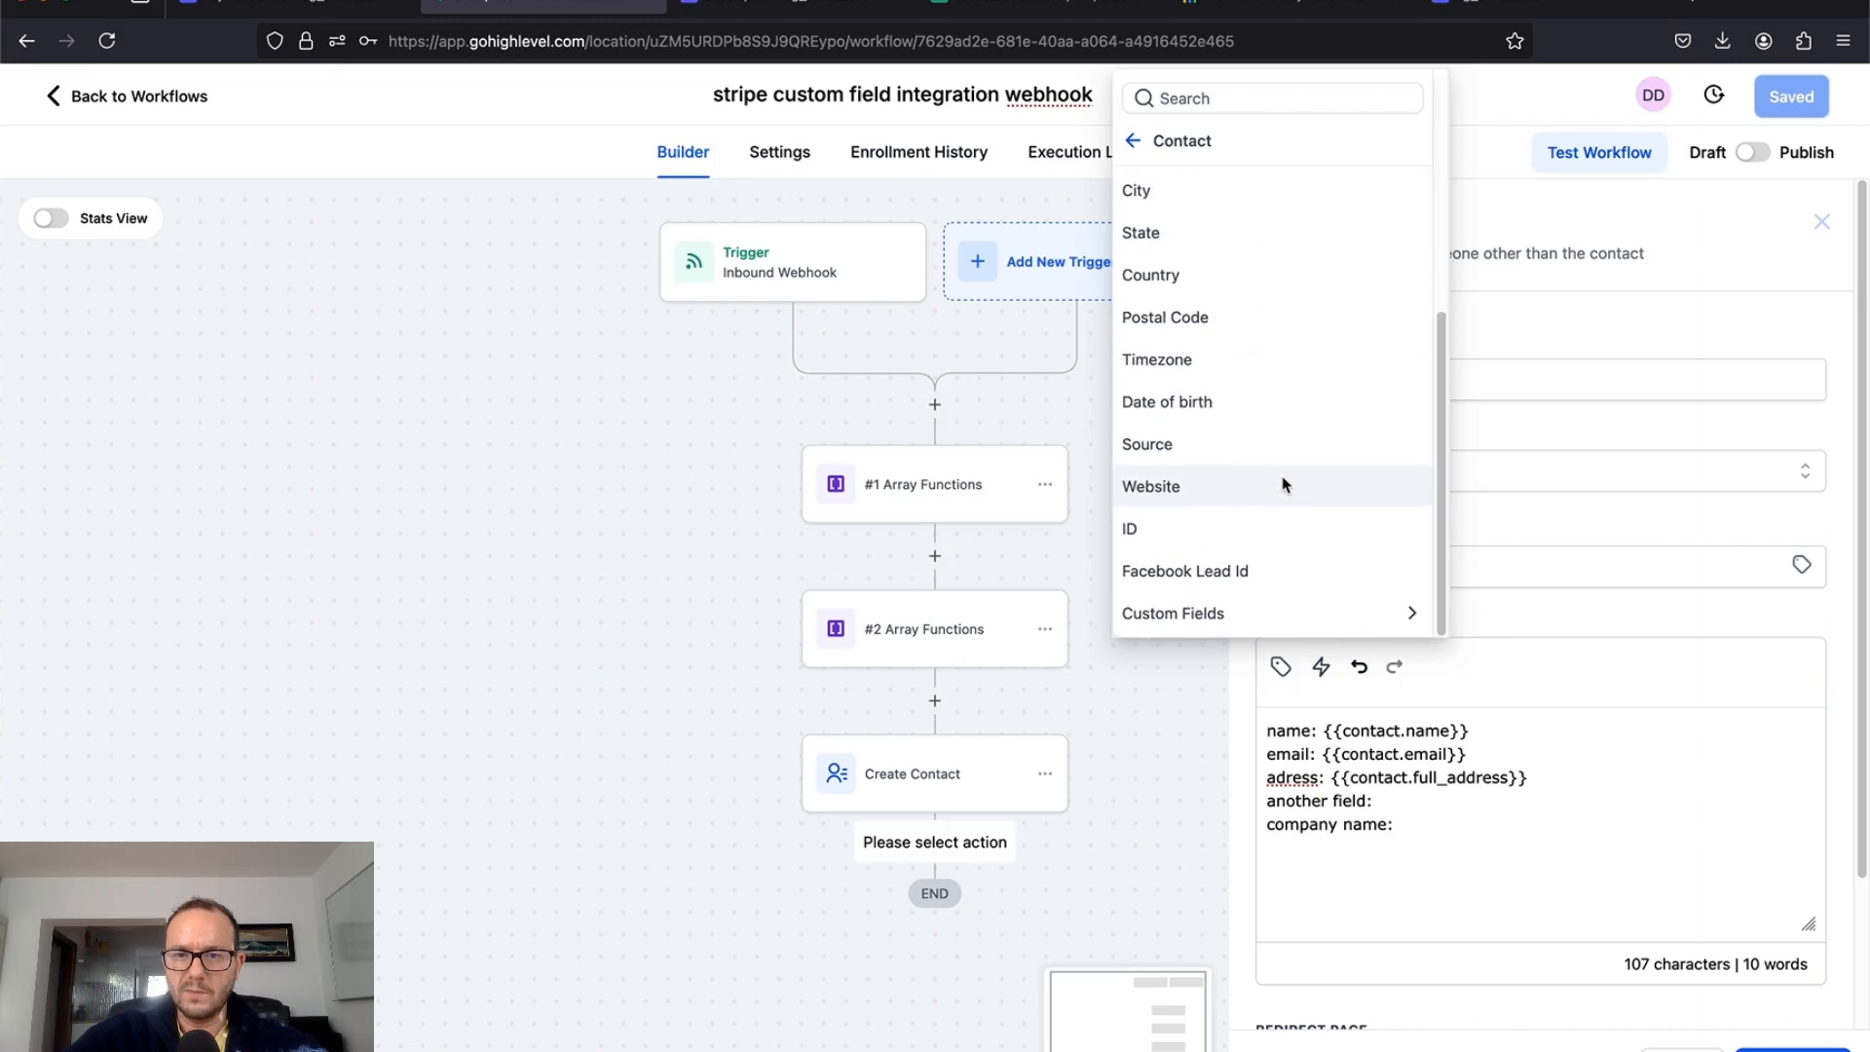
click(1255, 614)
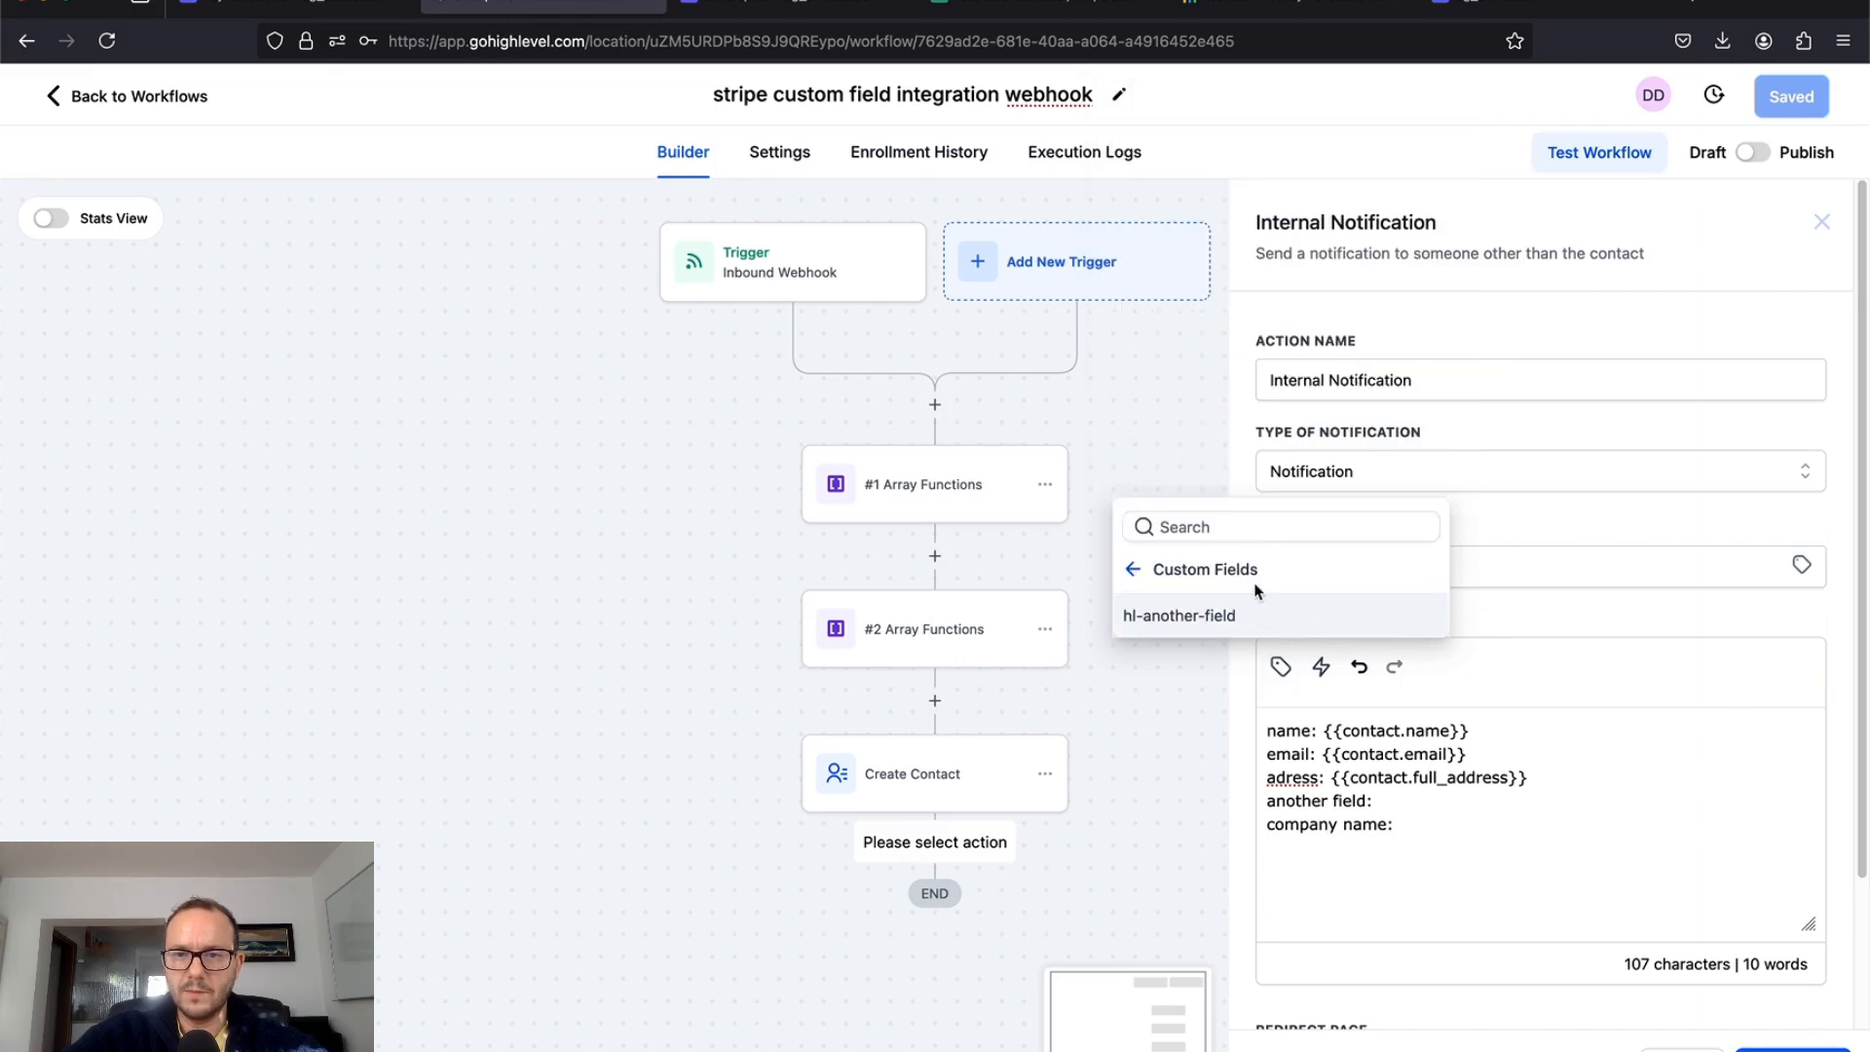
click(1226, 618)
click(1465, 836)
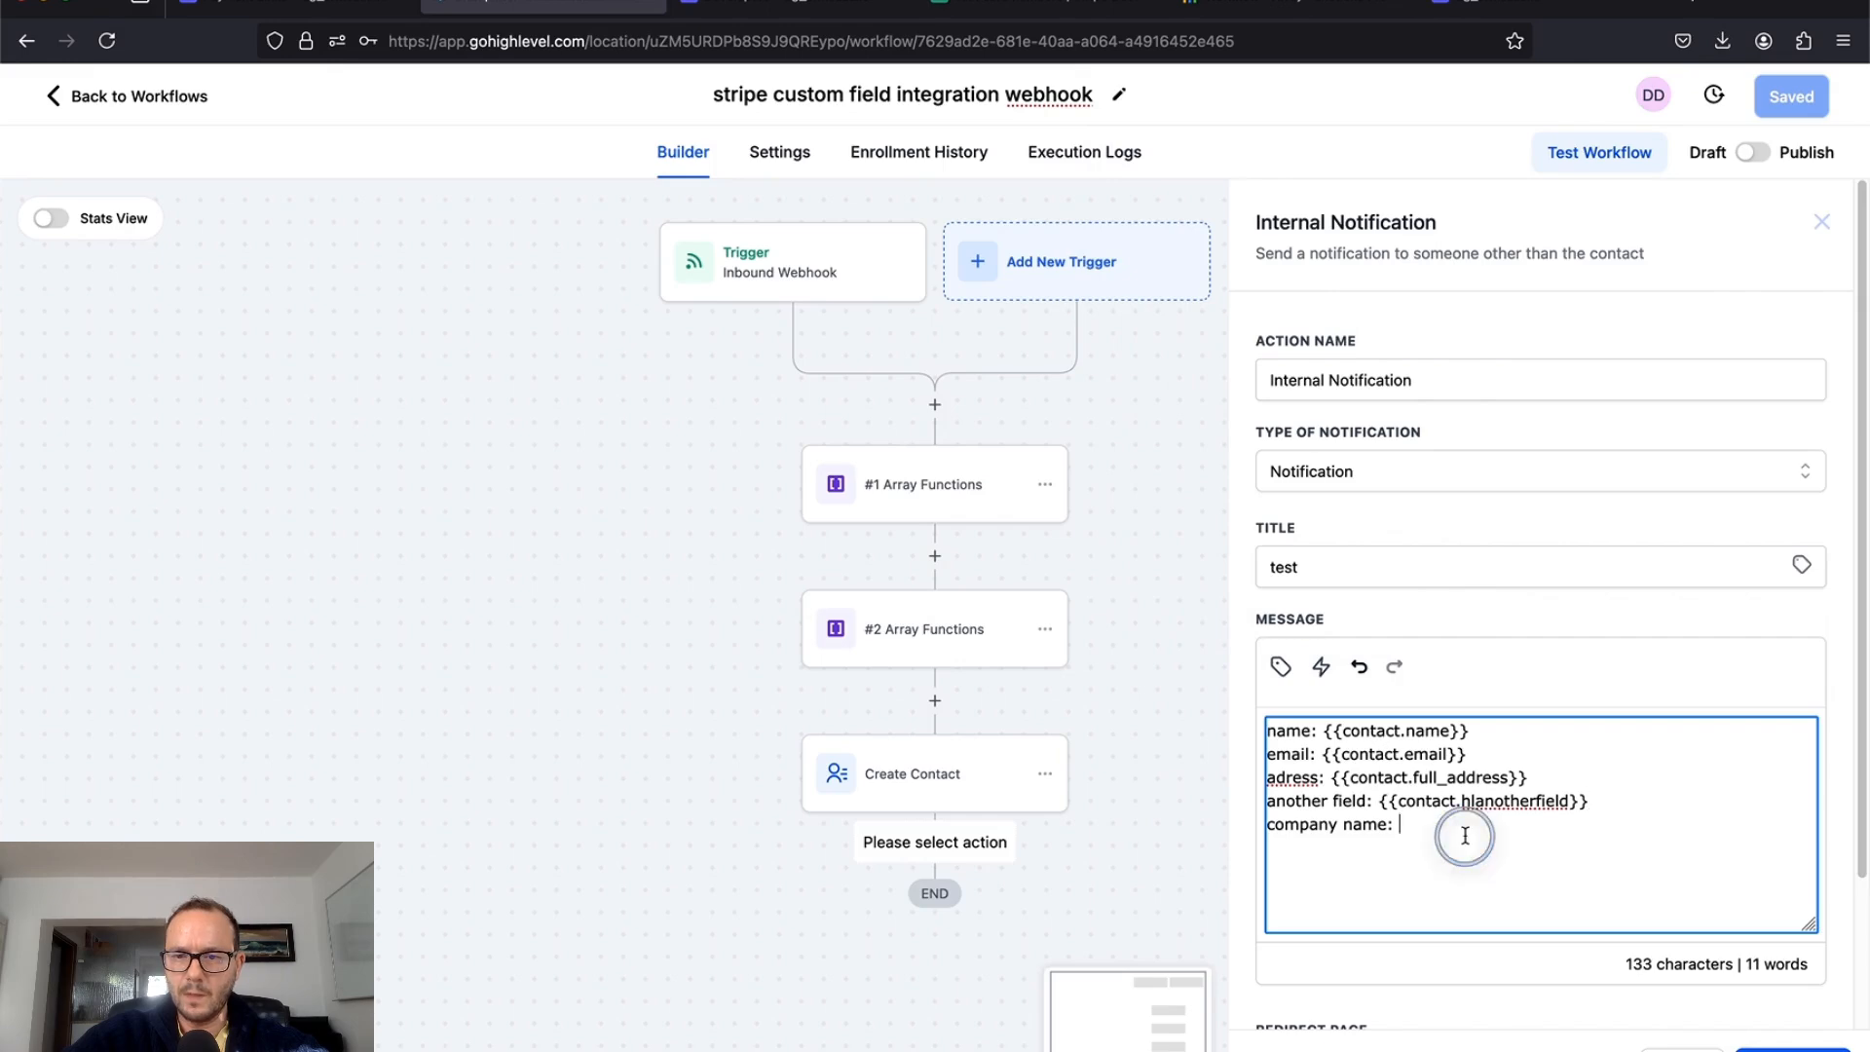
click(1283, 668)
click(1127, 569)
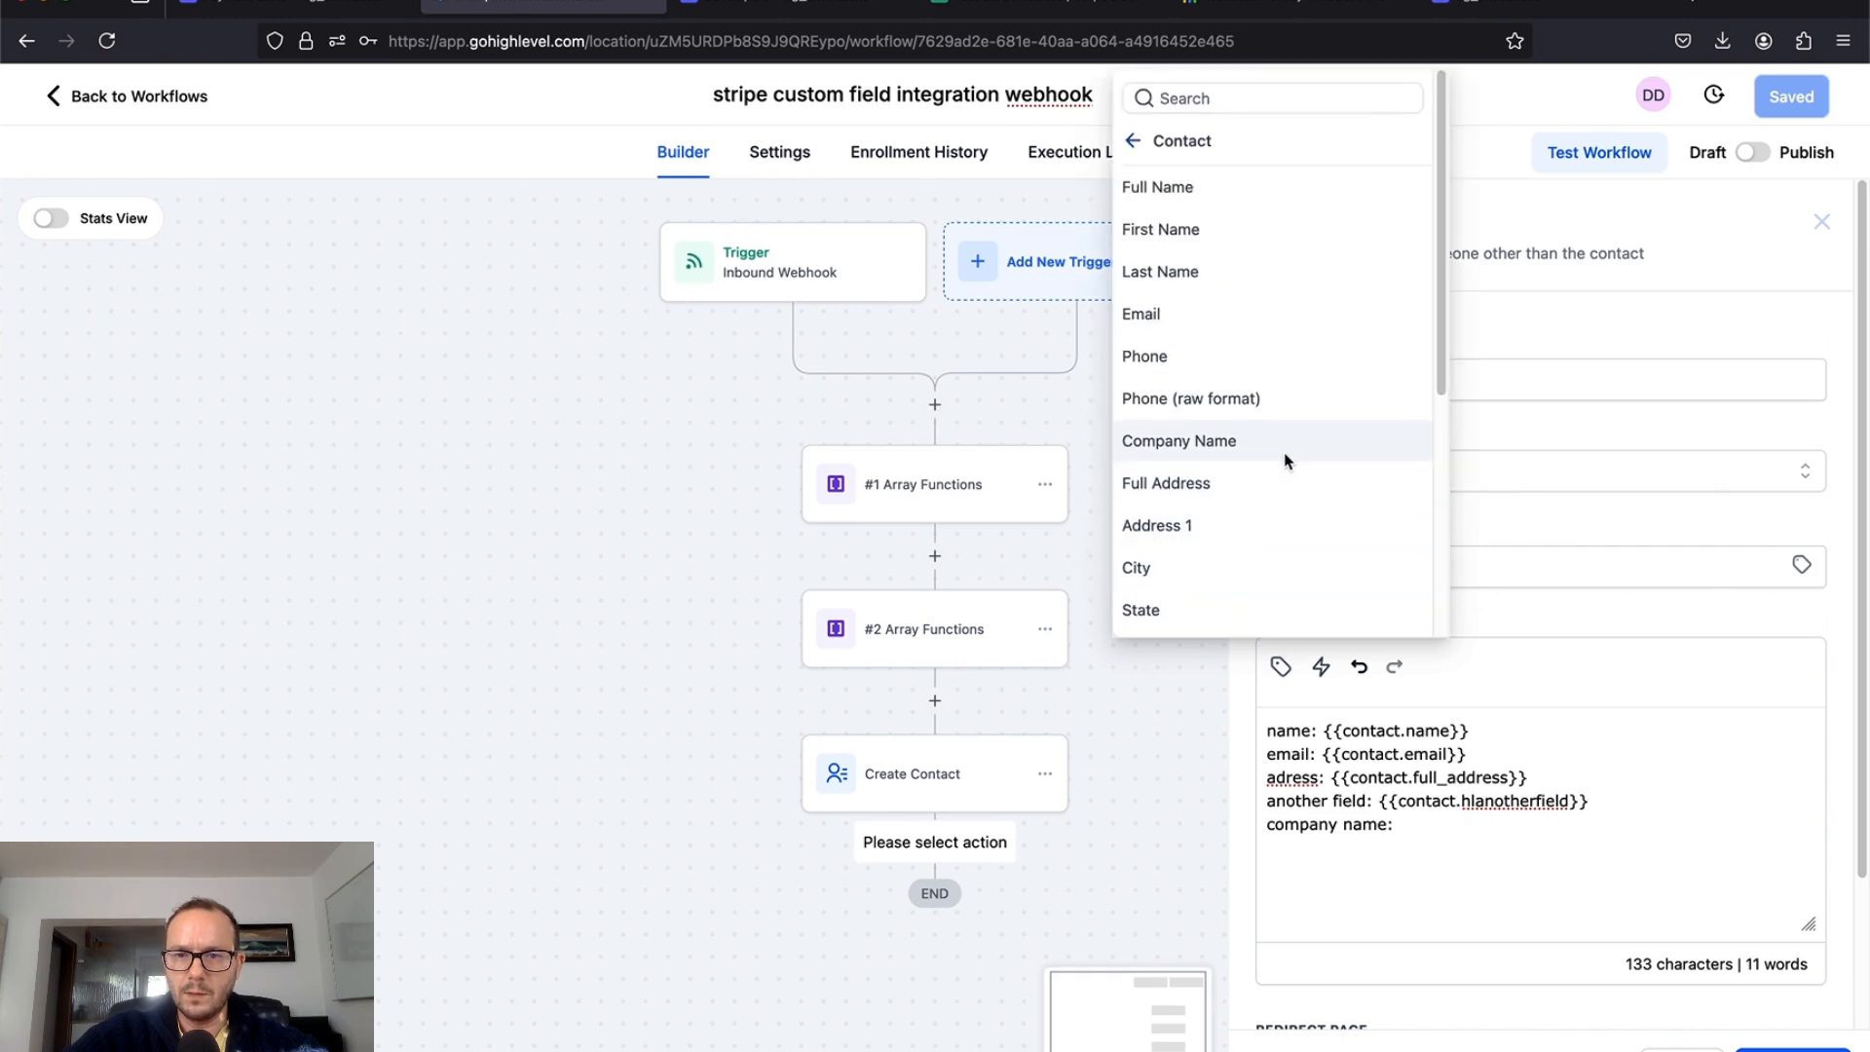
click(1206, 440)
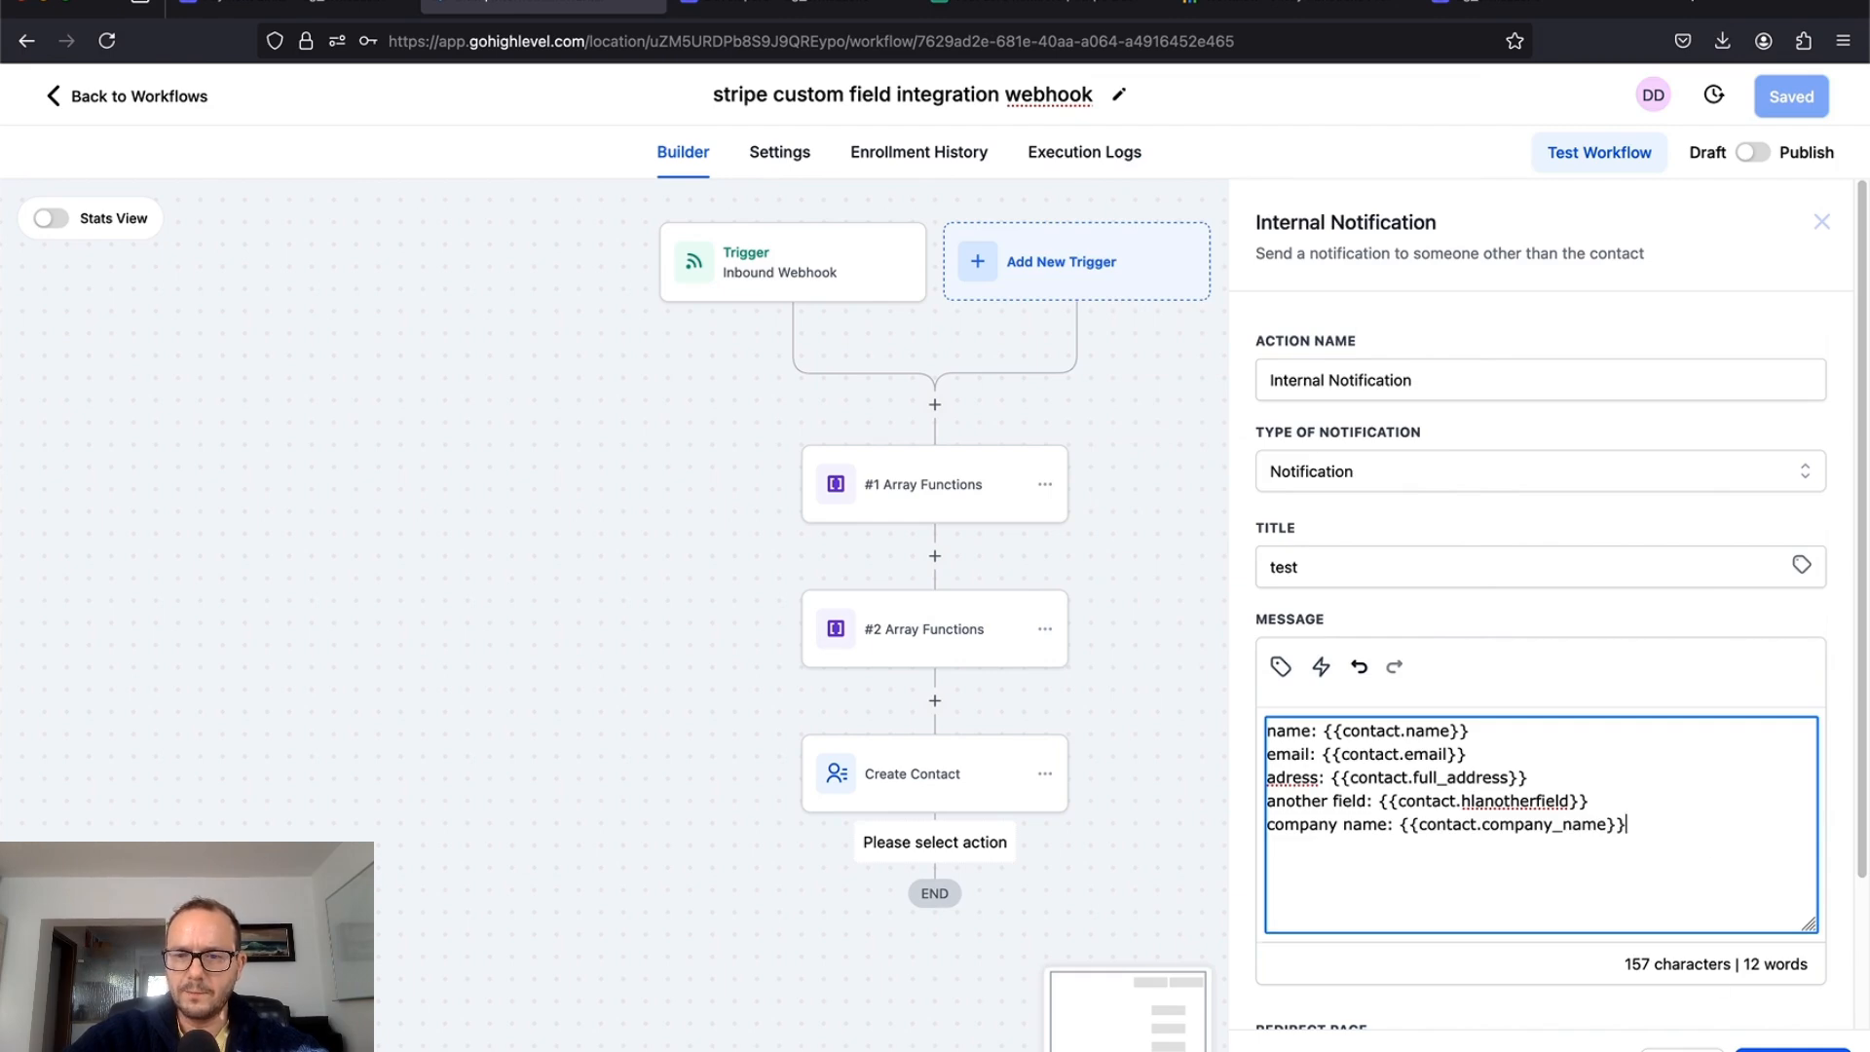
Step: Set redirect page to Contact, send to a particular user, and save the notification
click(1793, 1050)
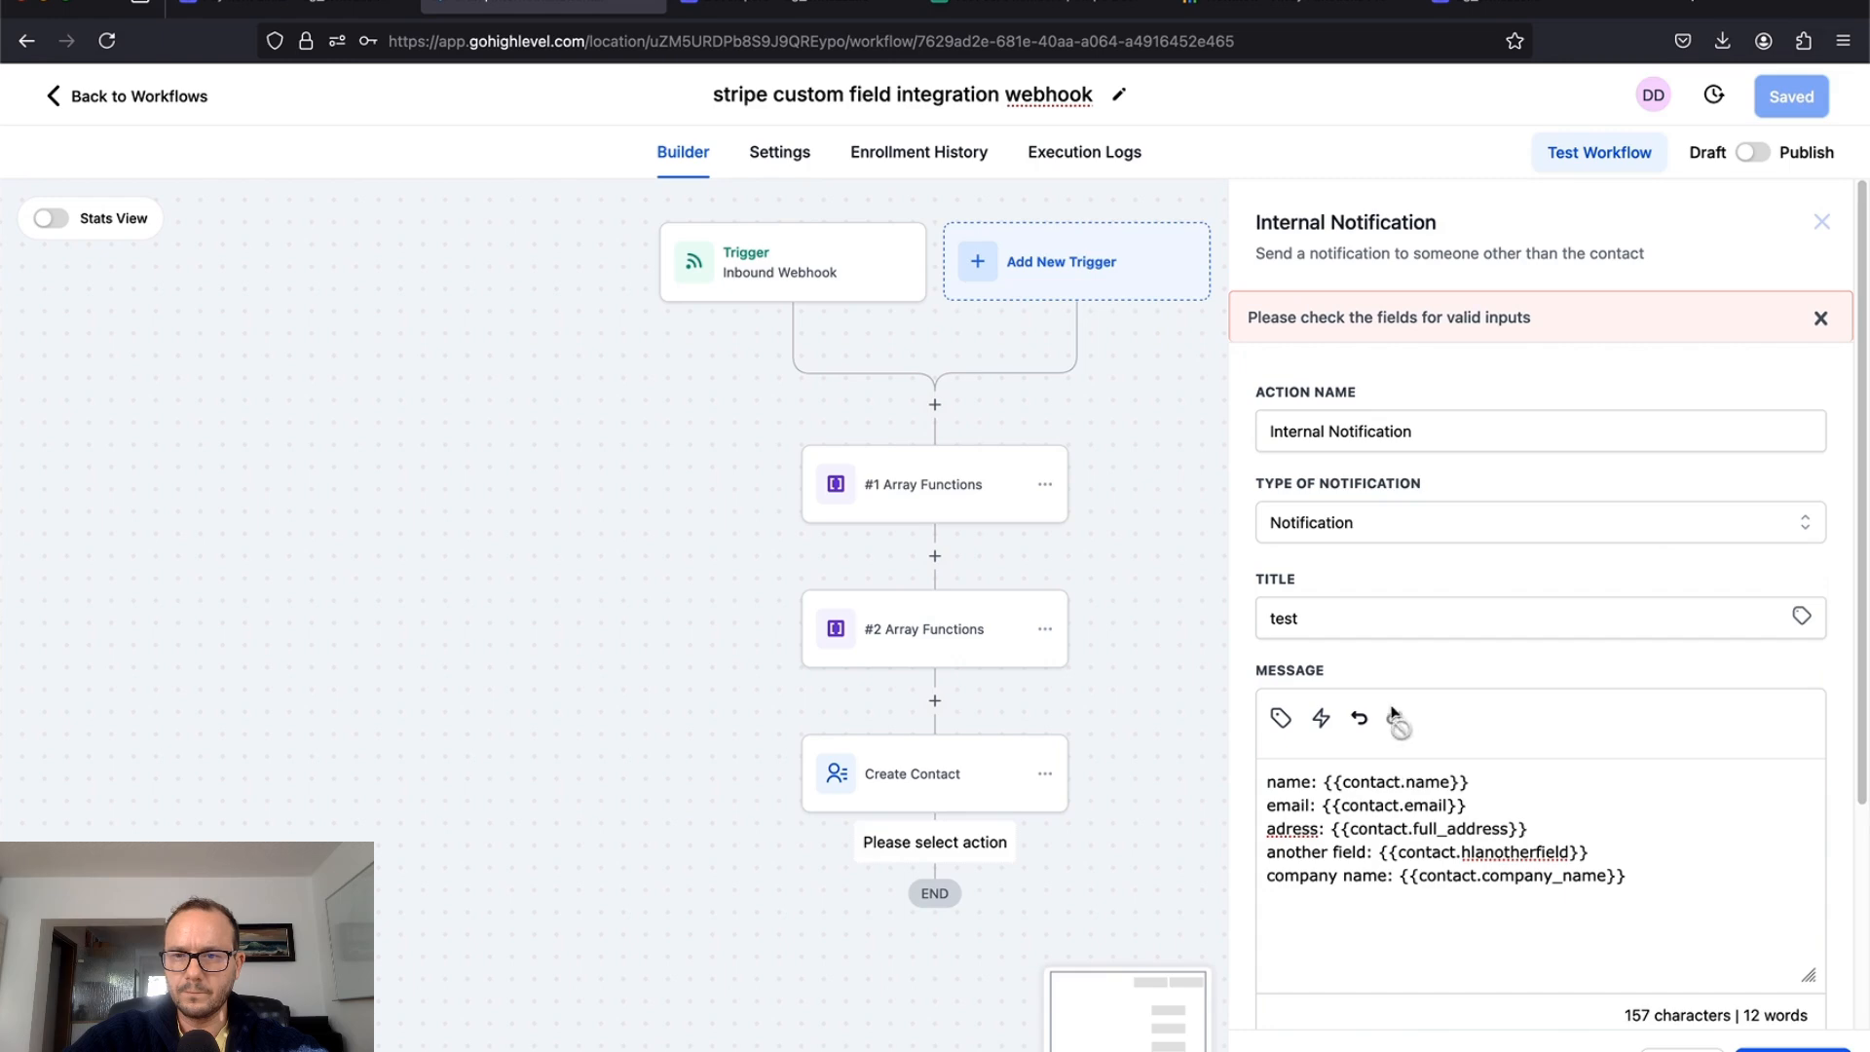
scroll(1409, 794, down, 3)
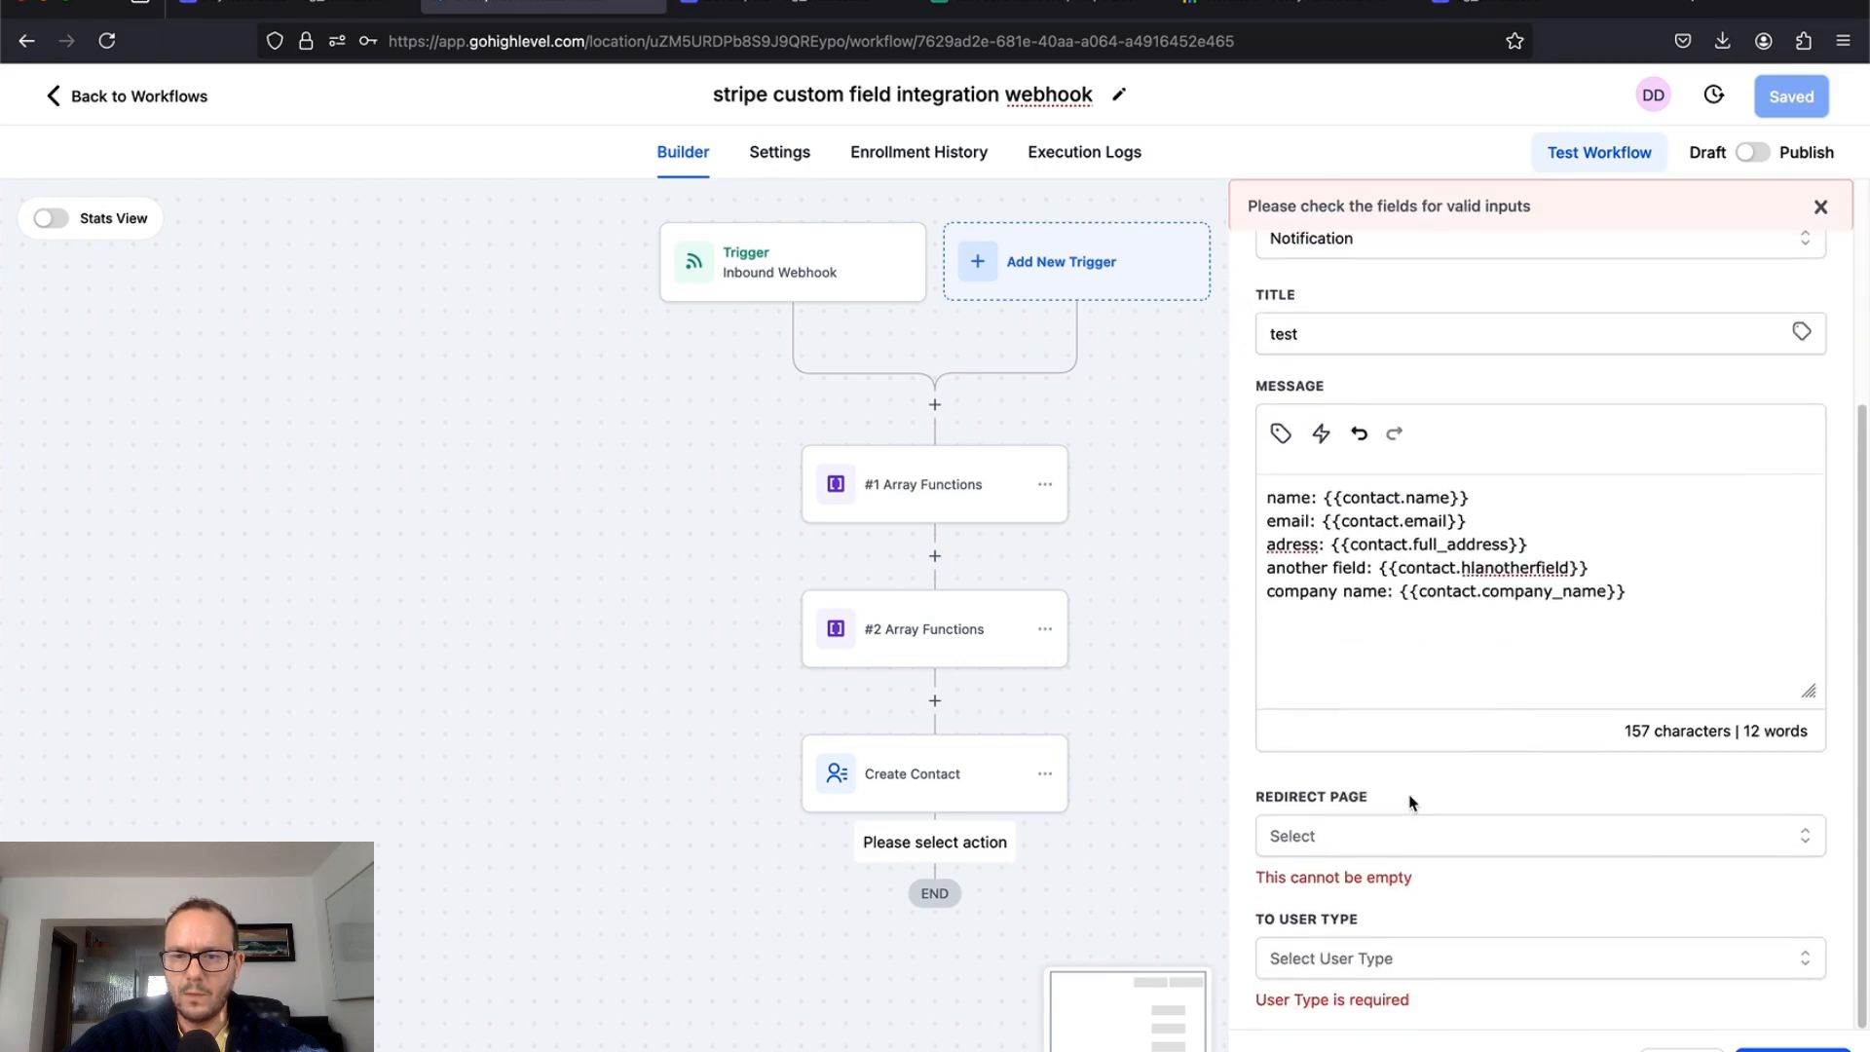
click(1384, 848)
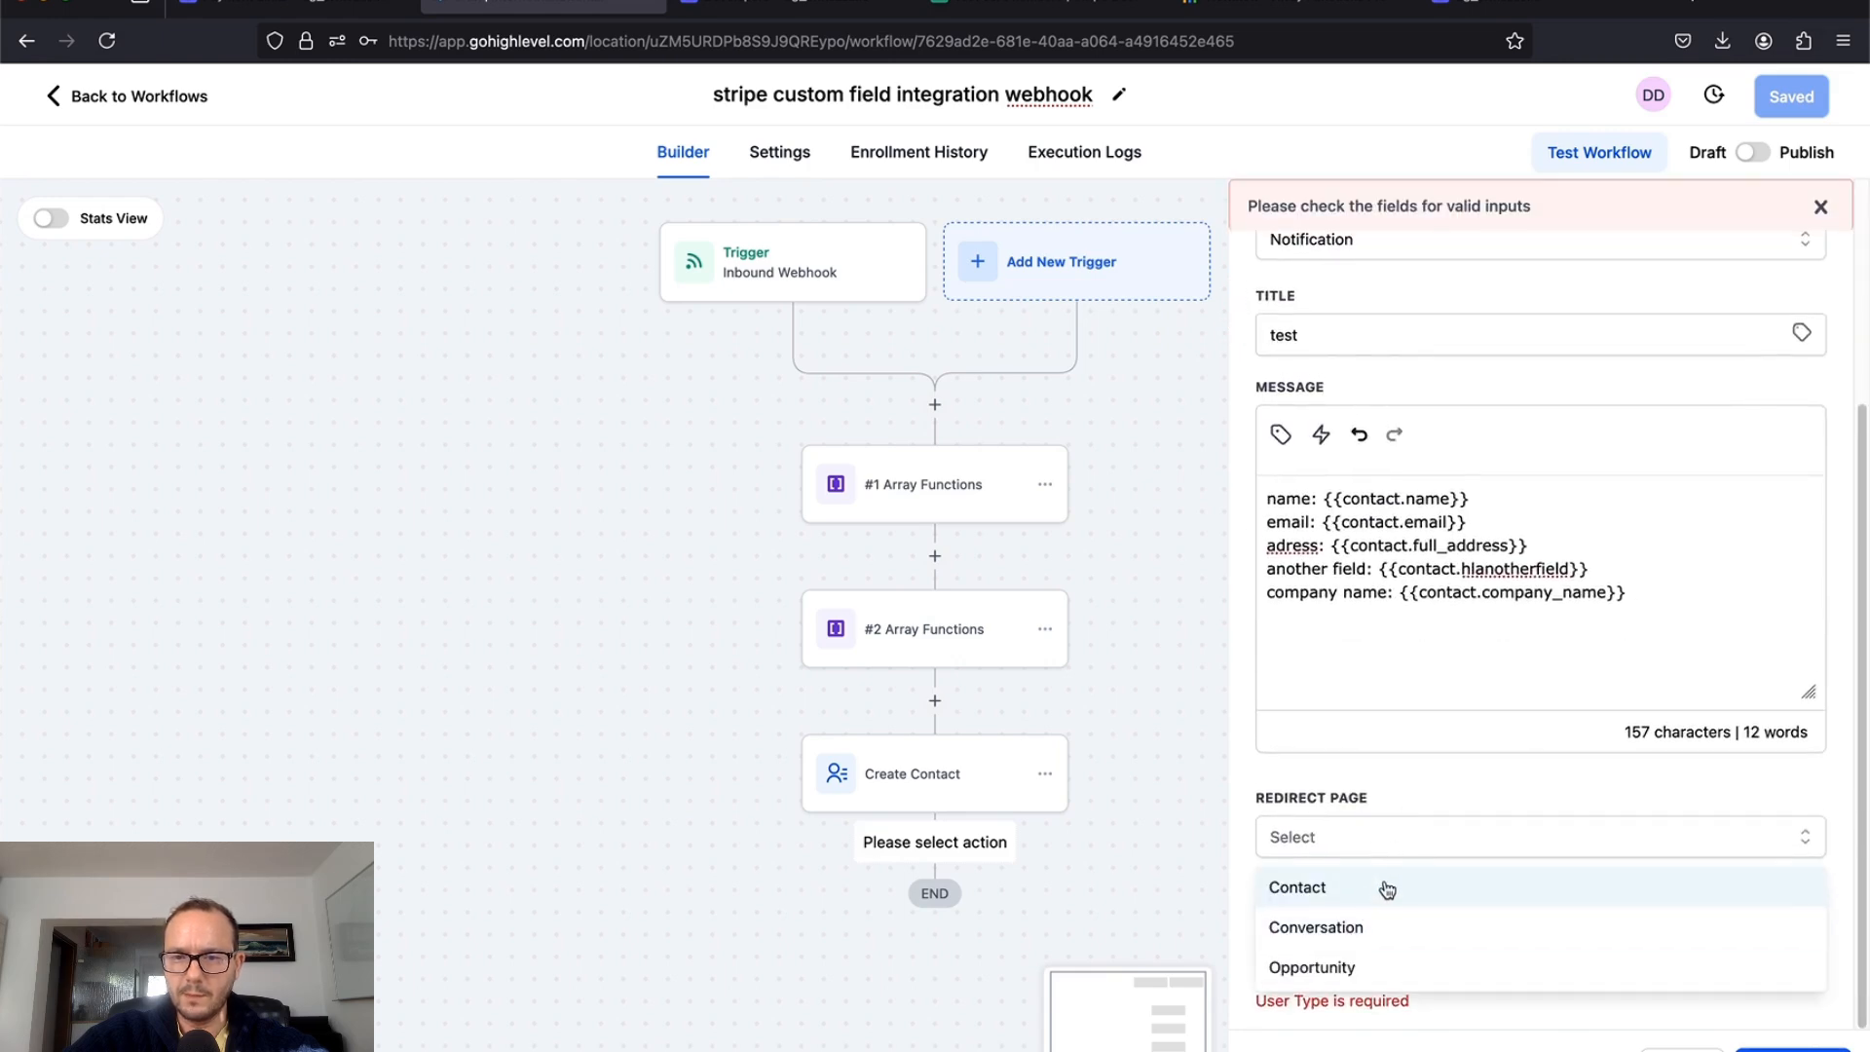
click(1385, 886)
click(1317, 958)
scroll(1368, 955, down, 1)
click(1371, 957)
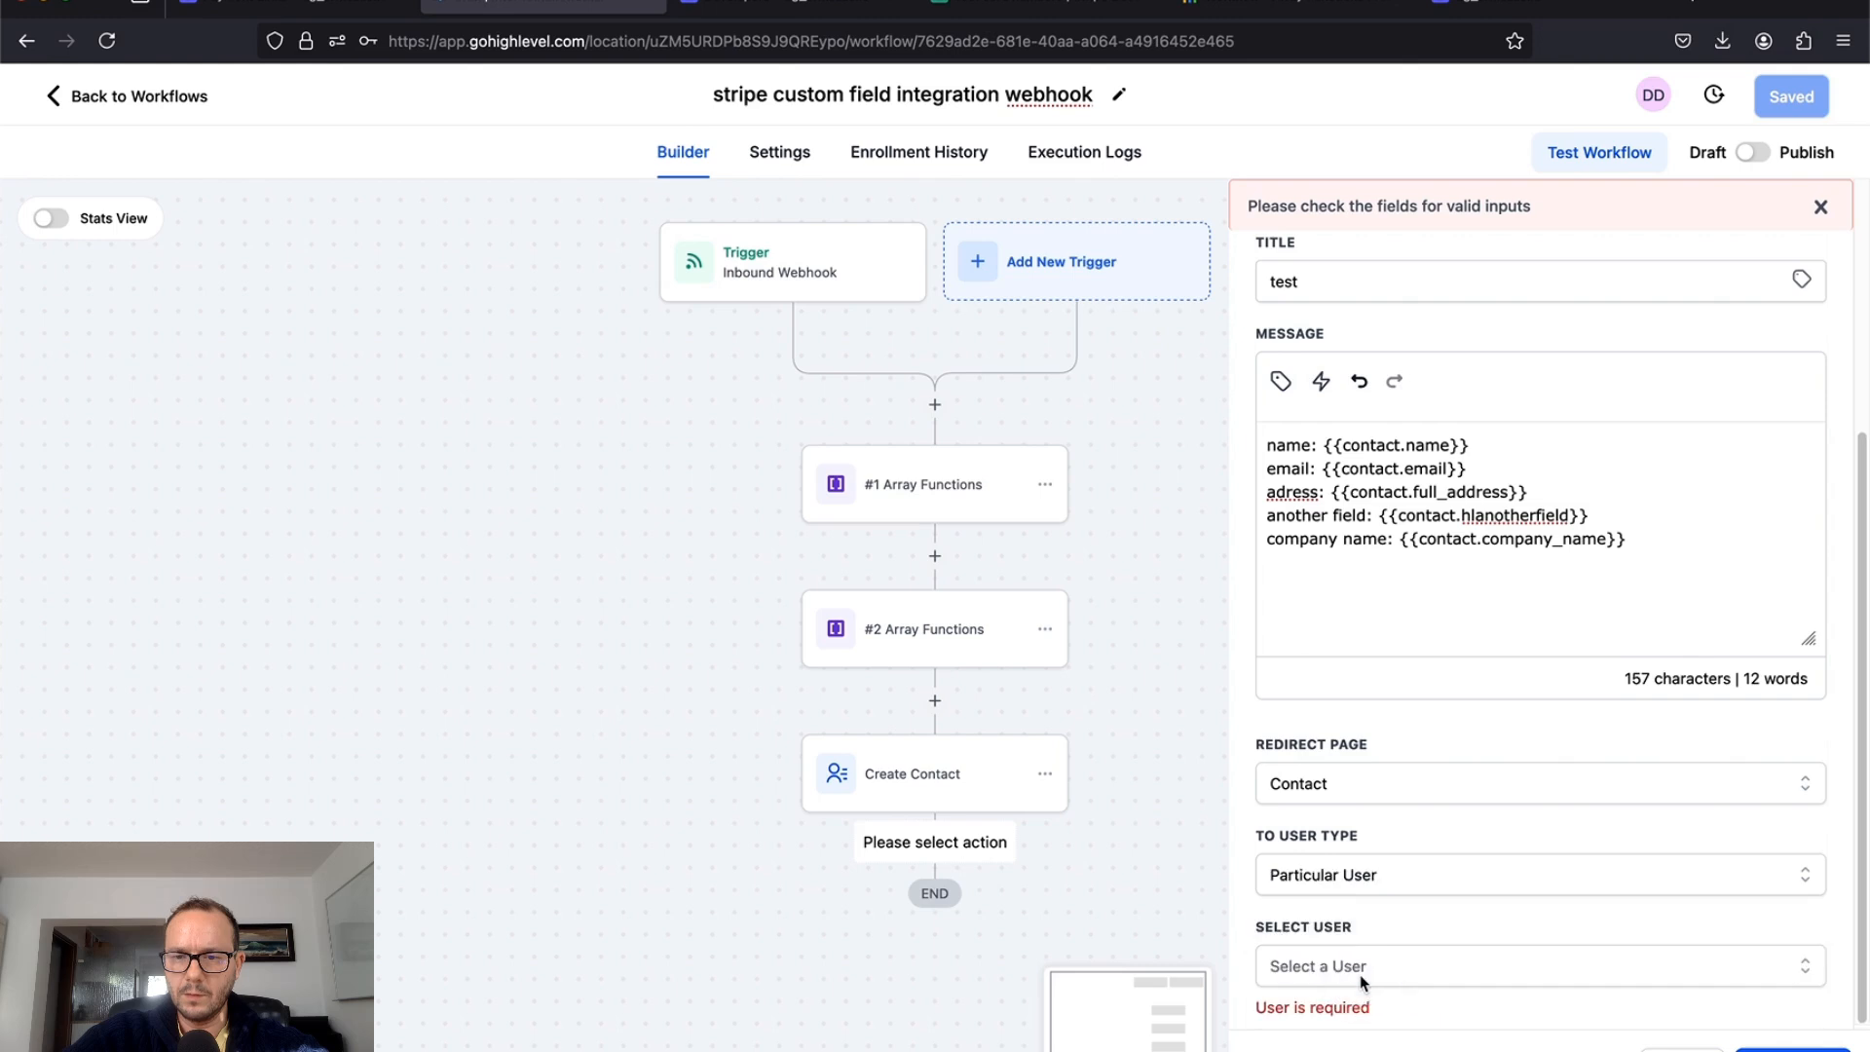
click(1377, 968)
scroll(1374, 965, down, 1)
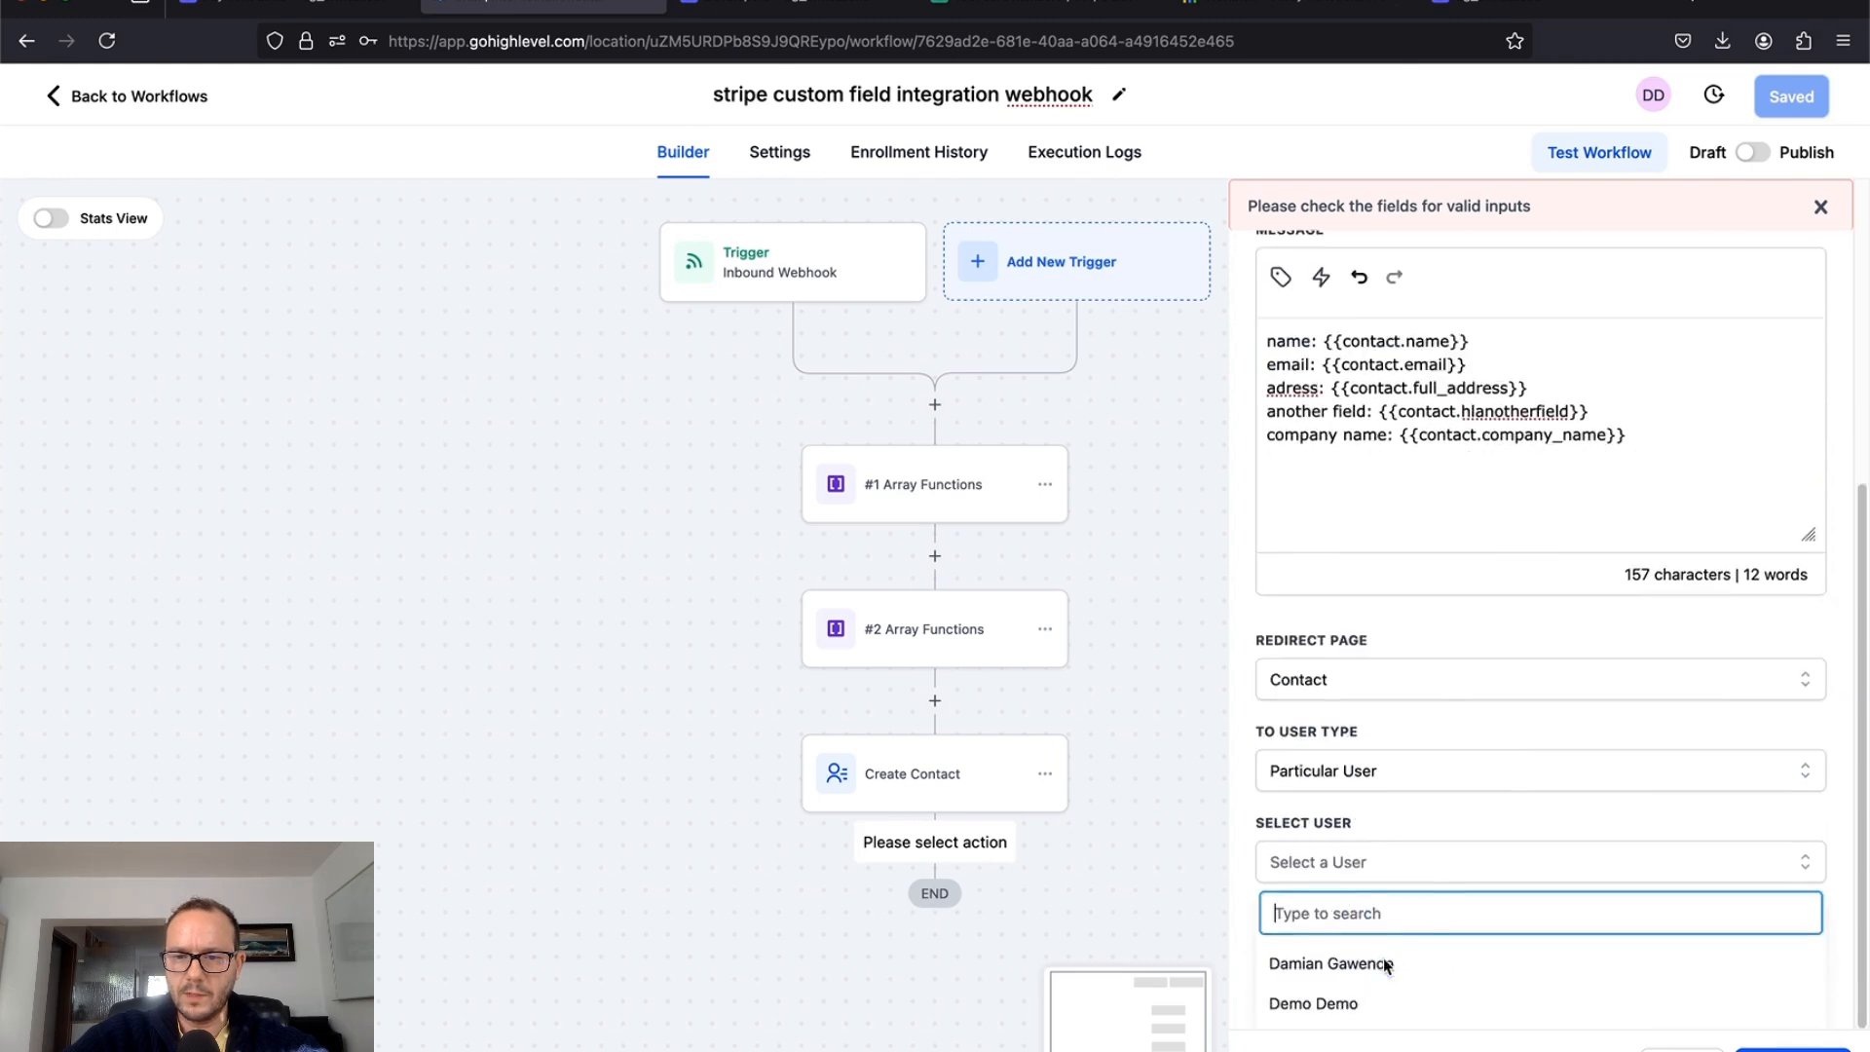
click(1360, 1009)
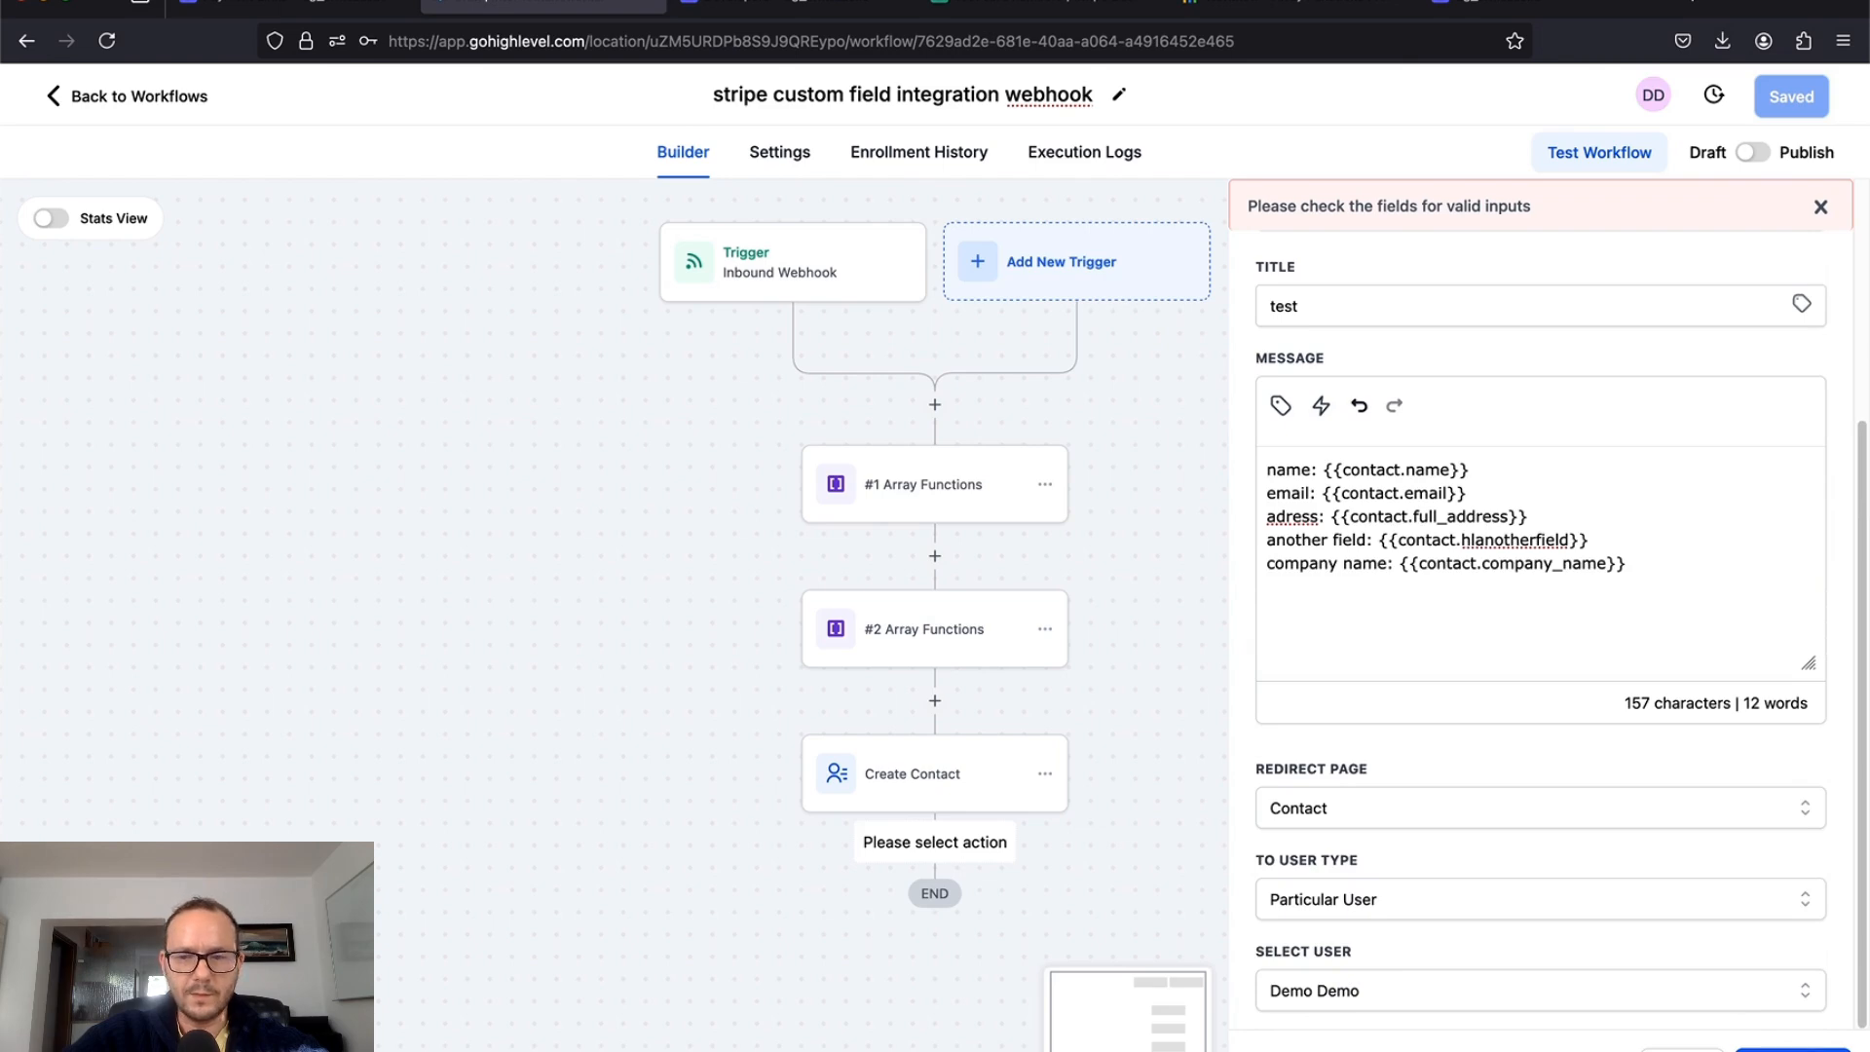
click(1793, 1049)
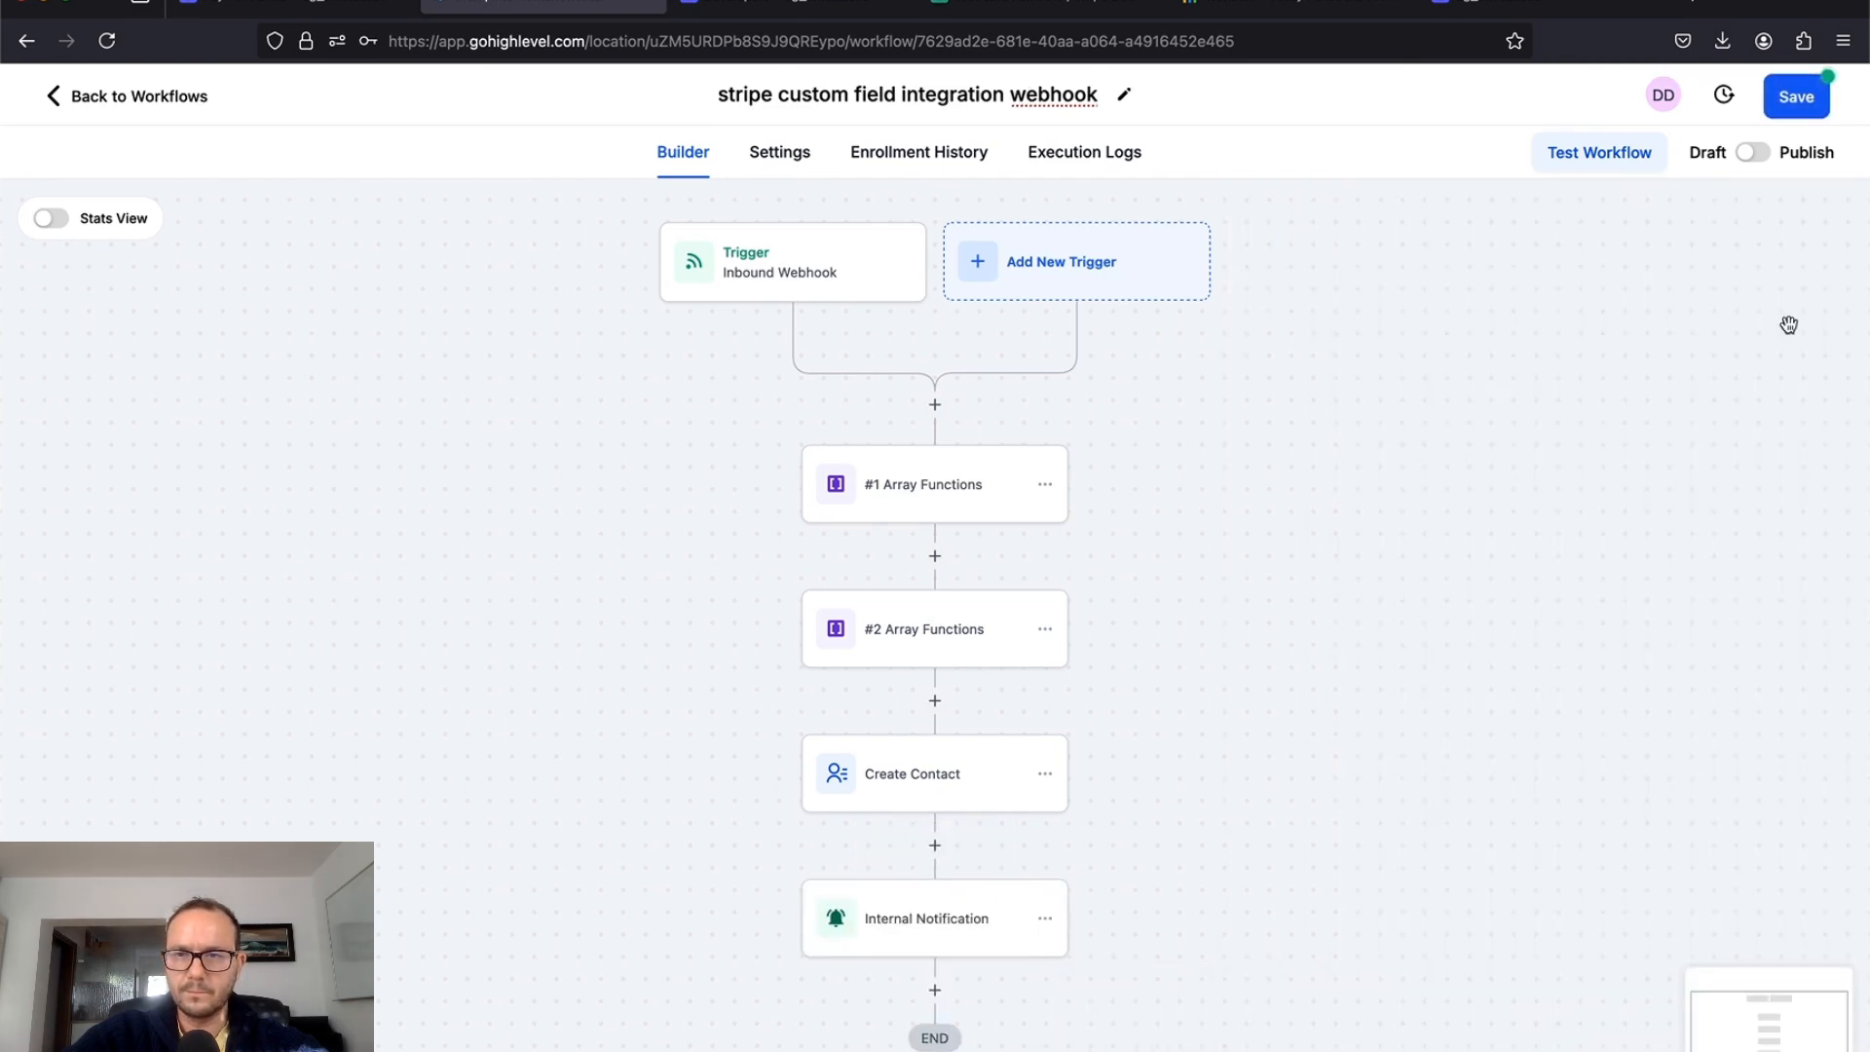
Step: Save the workflow, switch it from Draft to Publish, and save again
click(1810, 96)
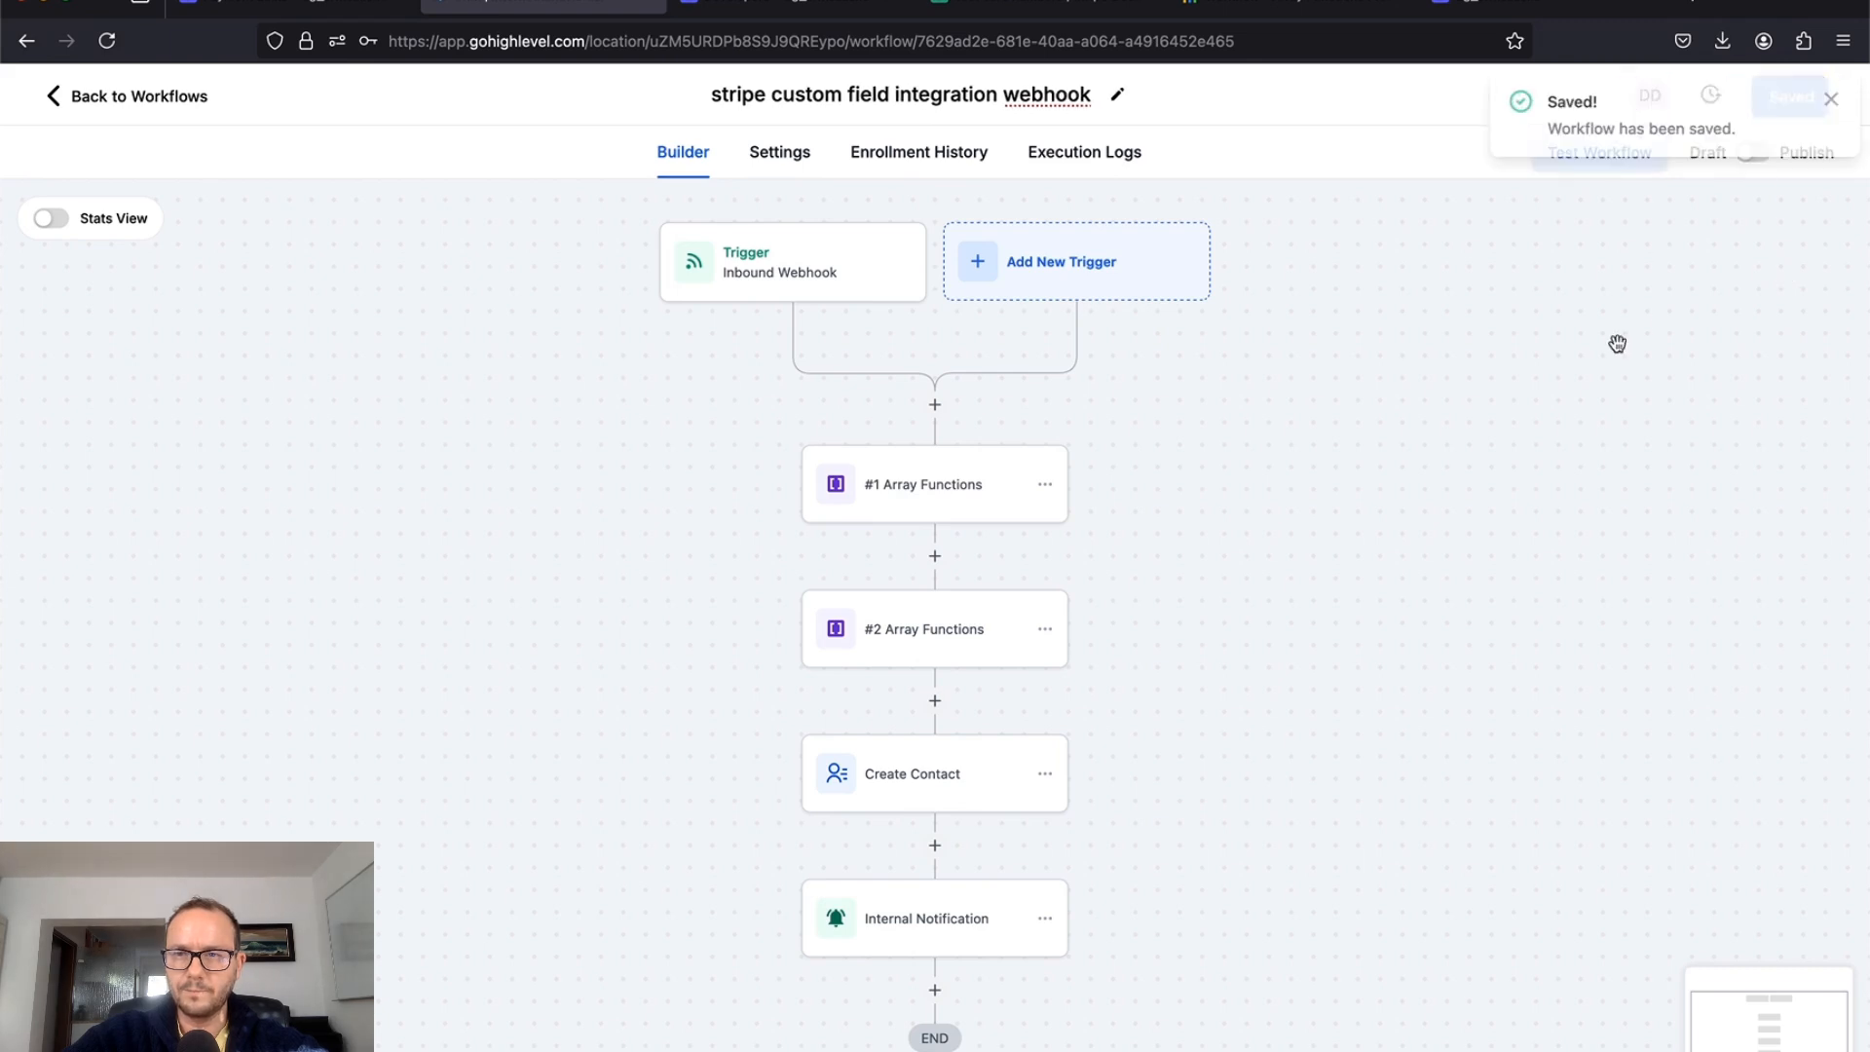
click(1754, 159)
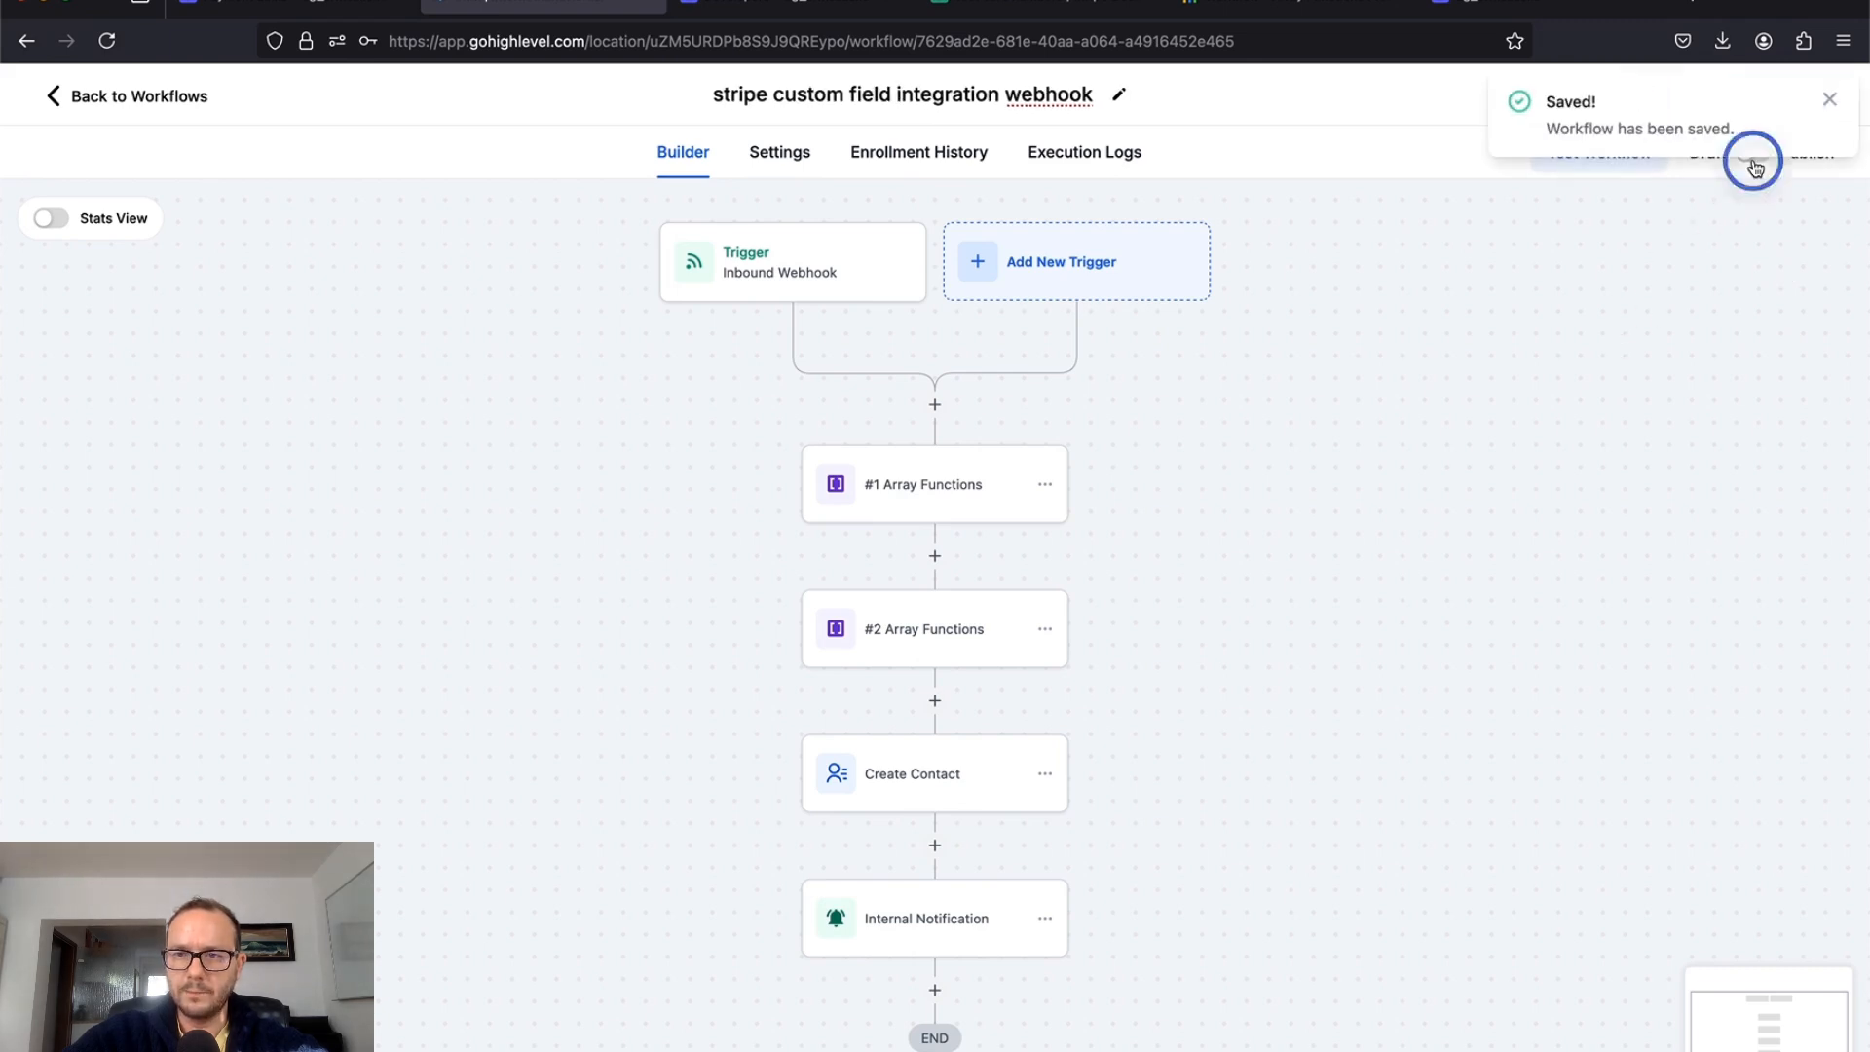
click(1830, 101)
click(1789, 95)
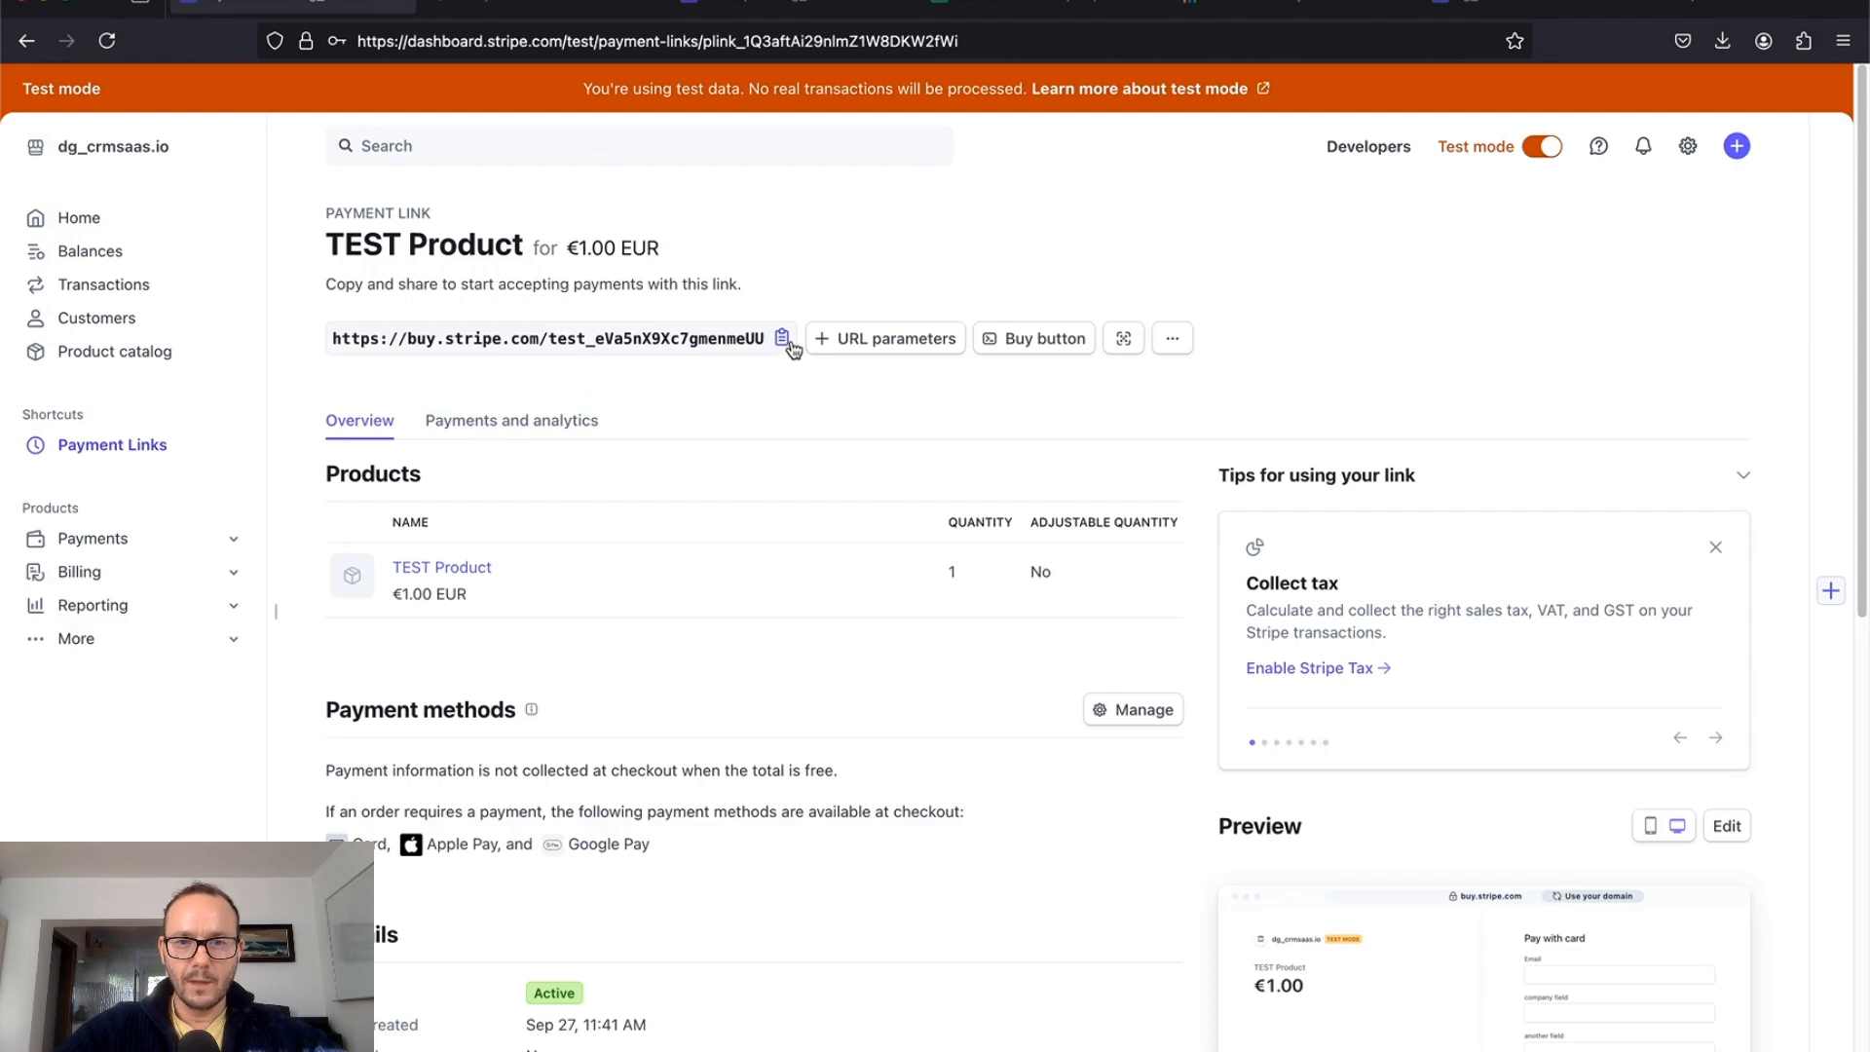
Step: Copy the TEST Product payment link and go to the Stripe checkout page
click(787, 340)
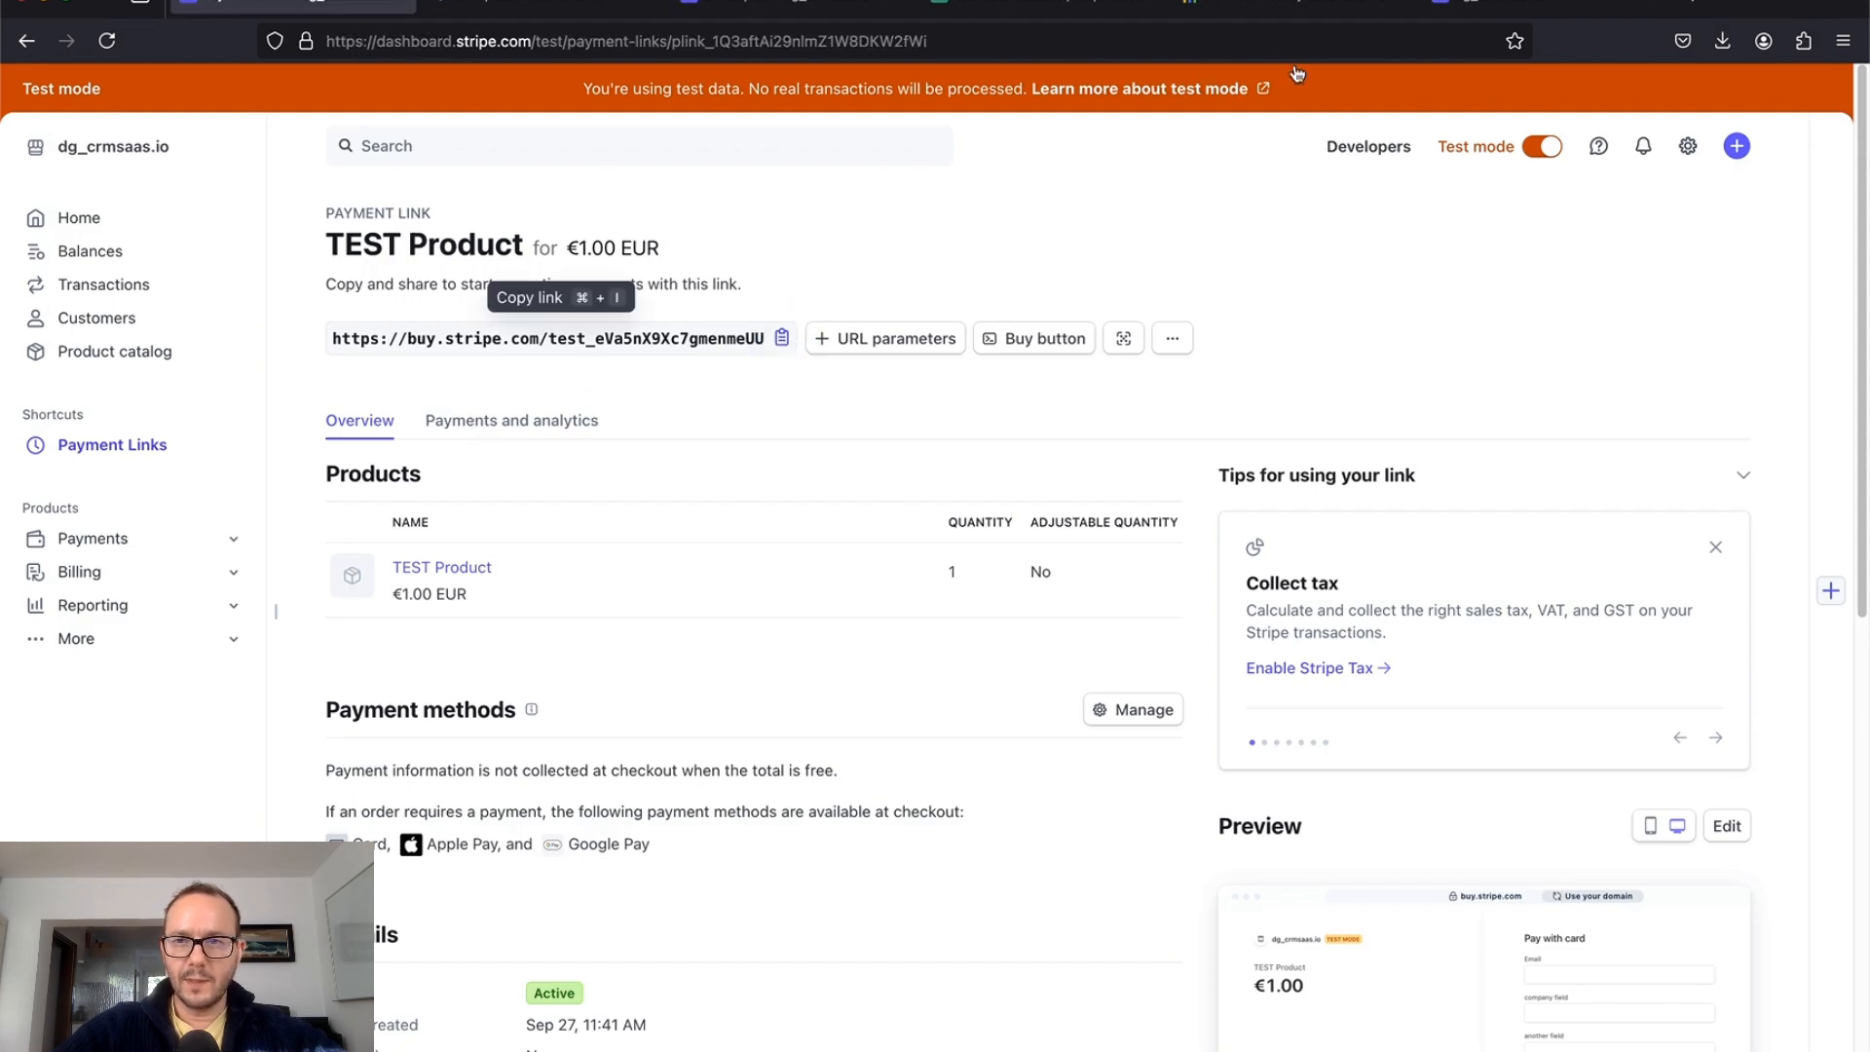
click(1471, 6)
click(1144, 176)
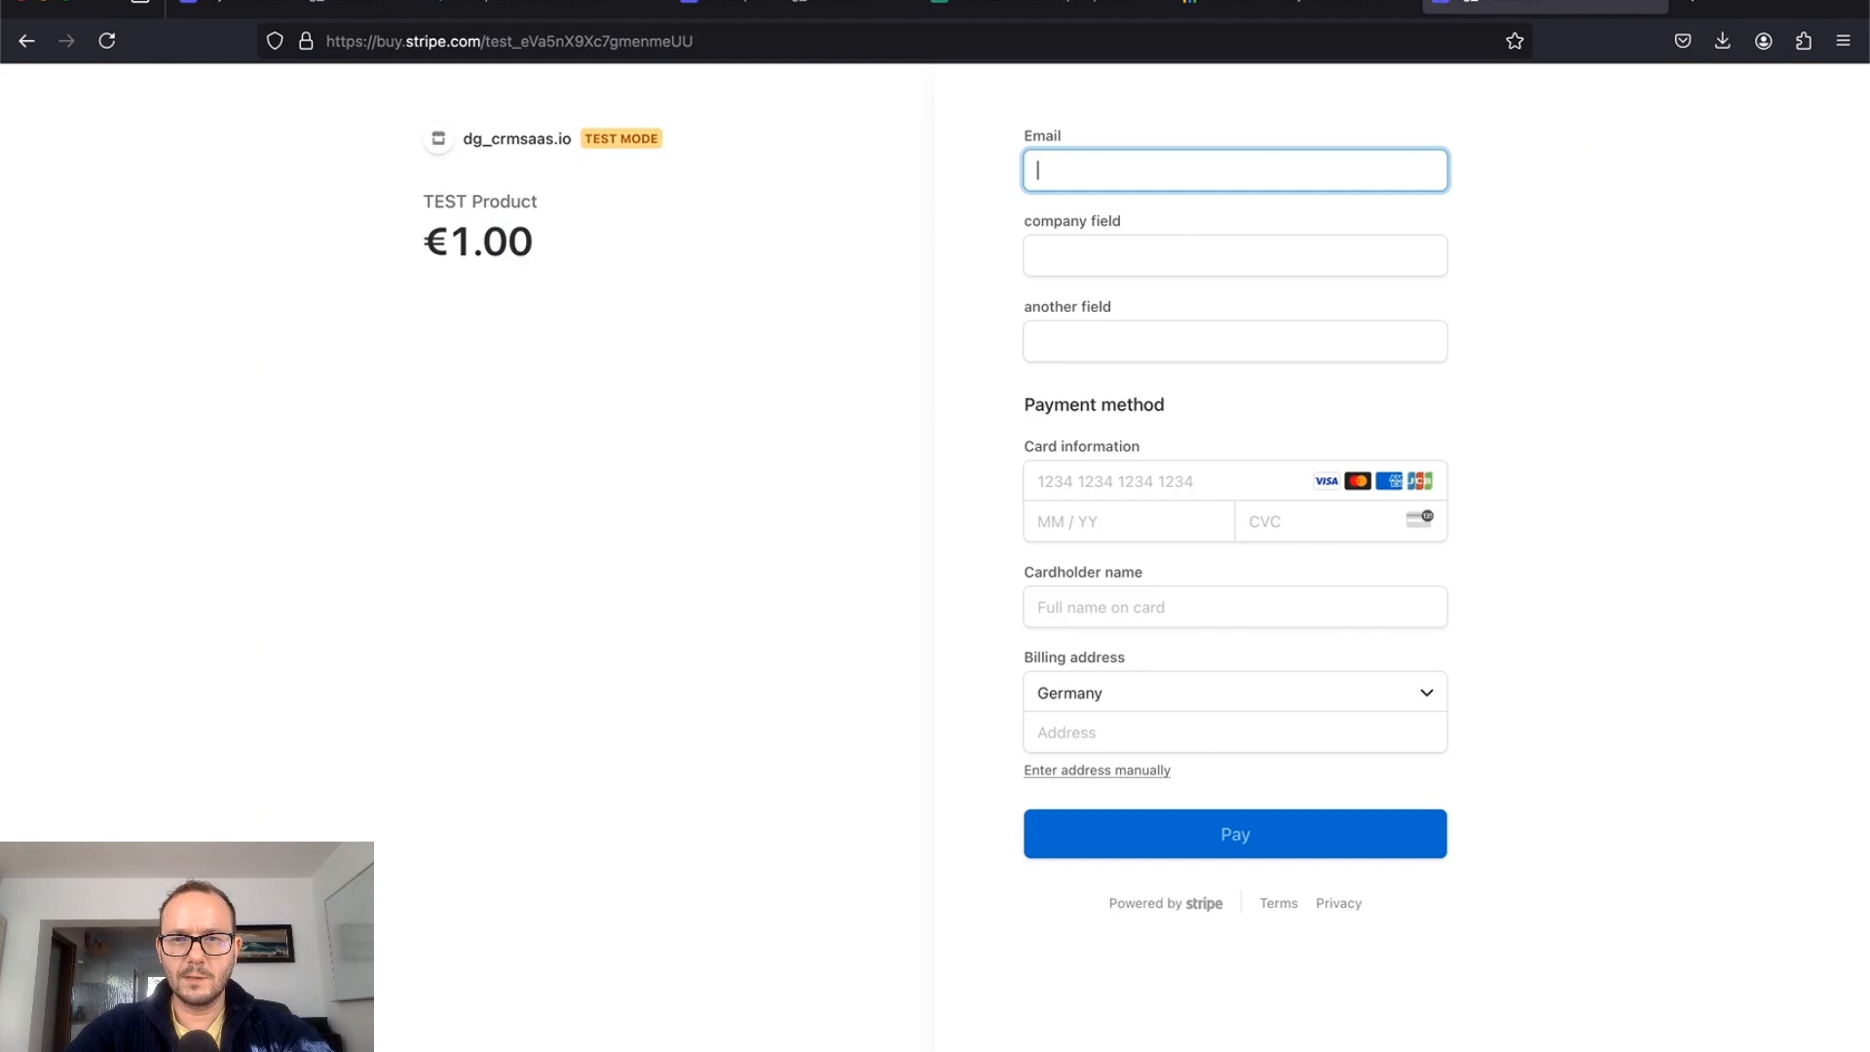
Step: Enter the buyer's email, company 'company test3' and another field 'another 3'
text(ts)
key(BackSpace)
text(est3@test.de)
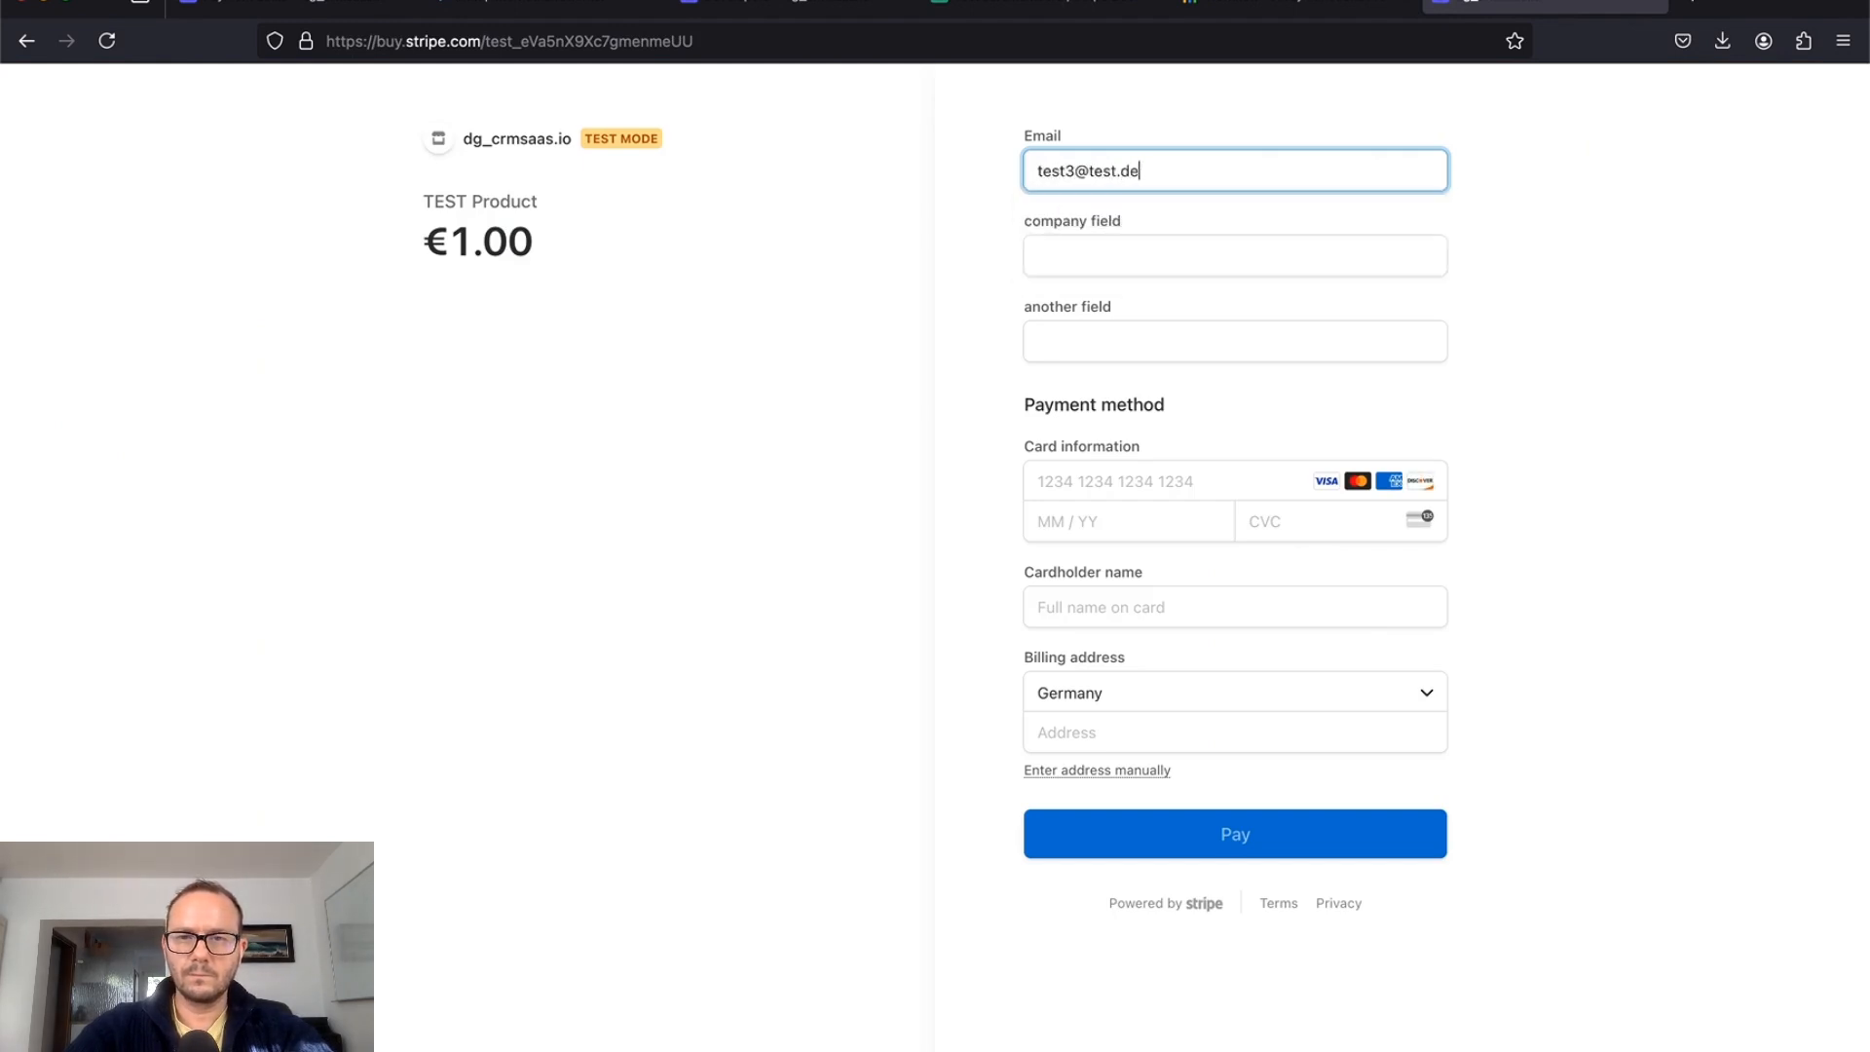
key(Tab)
text(com)
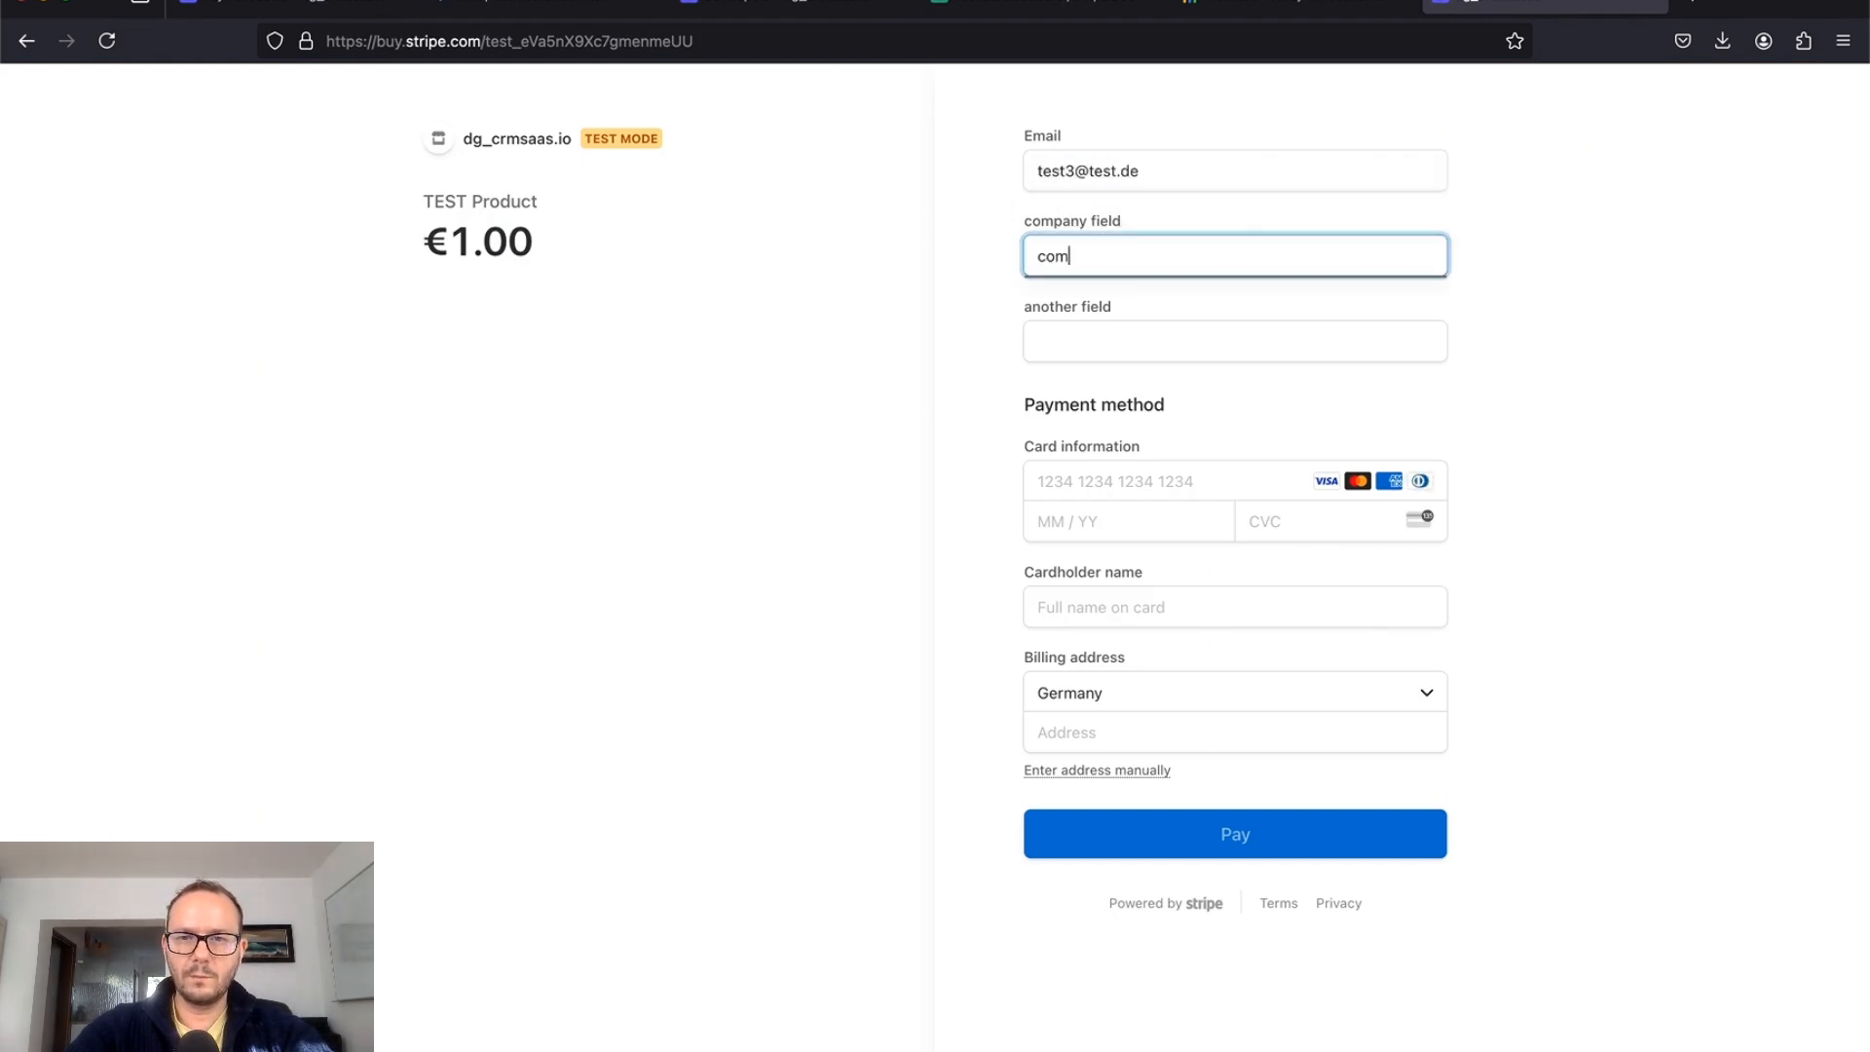
text(pany test)
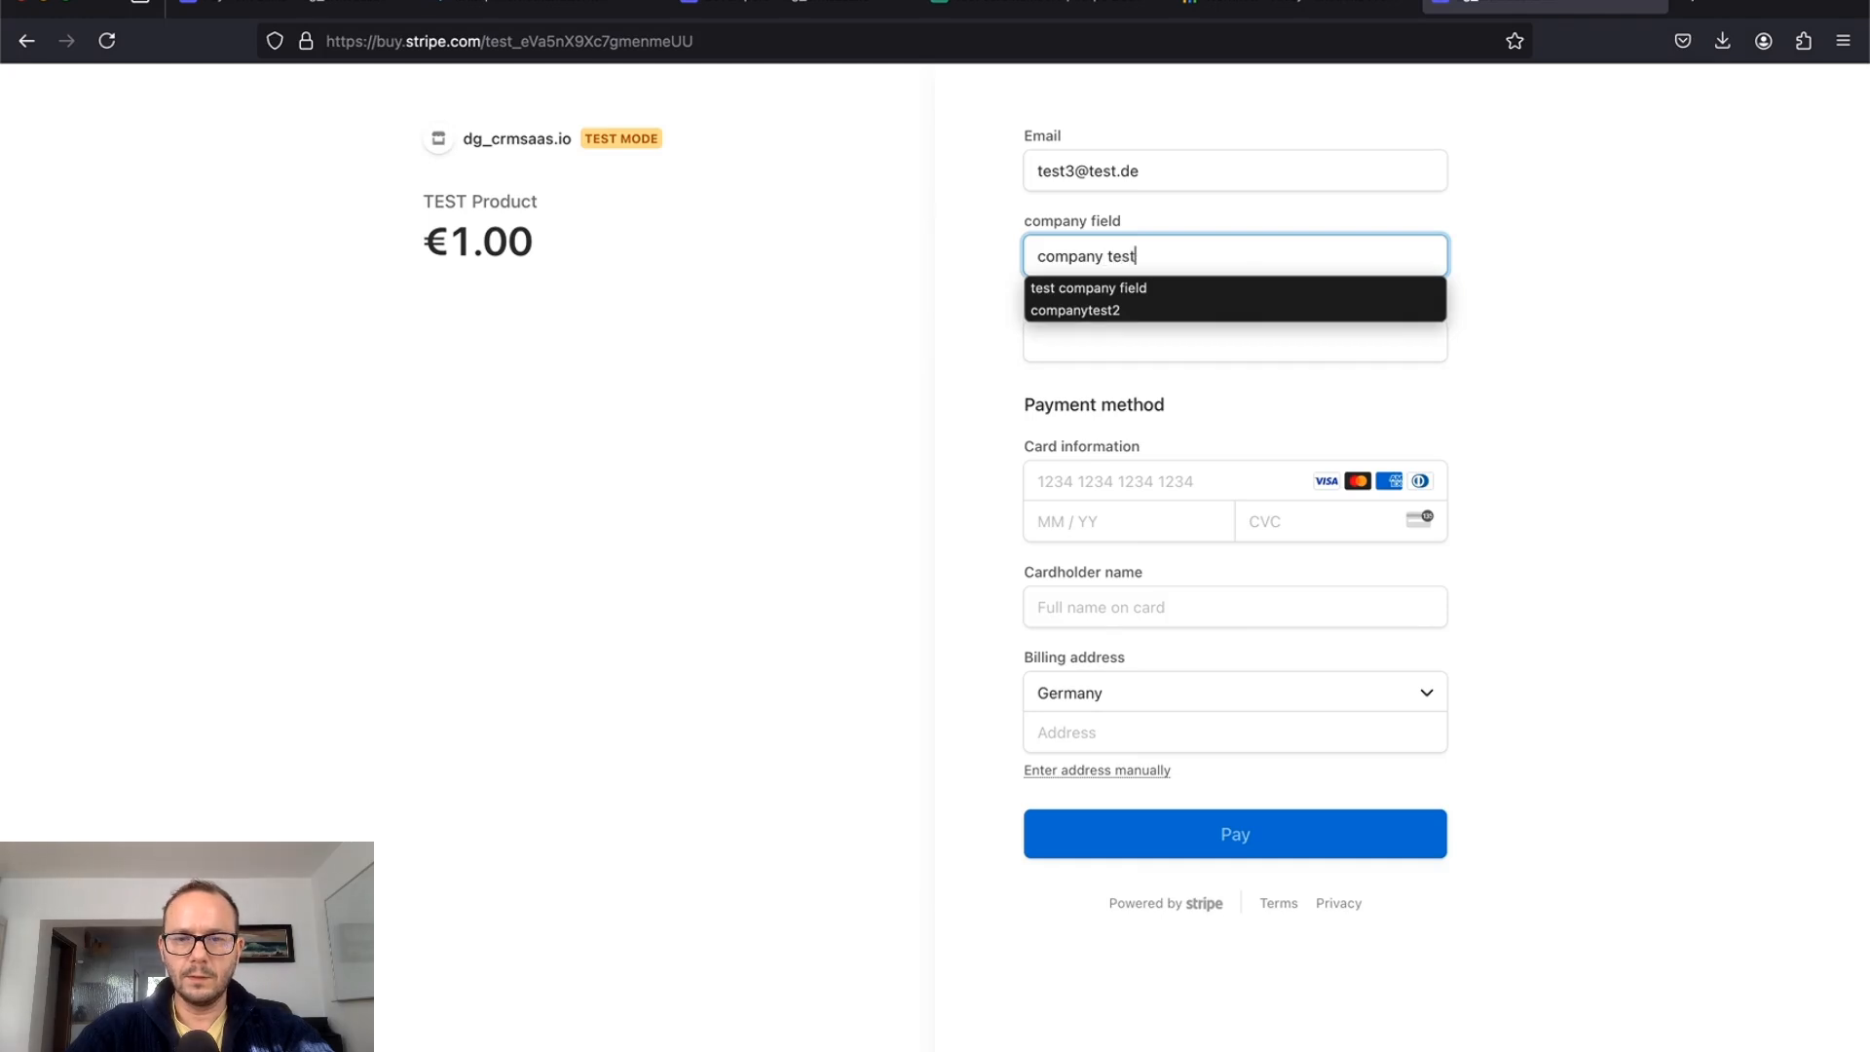
text(3)
key(Tab)
text(another 3)
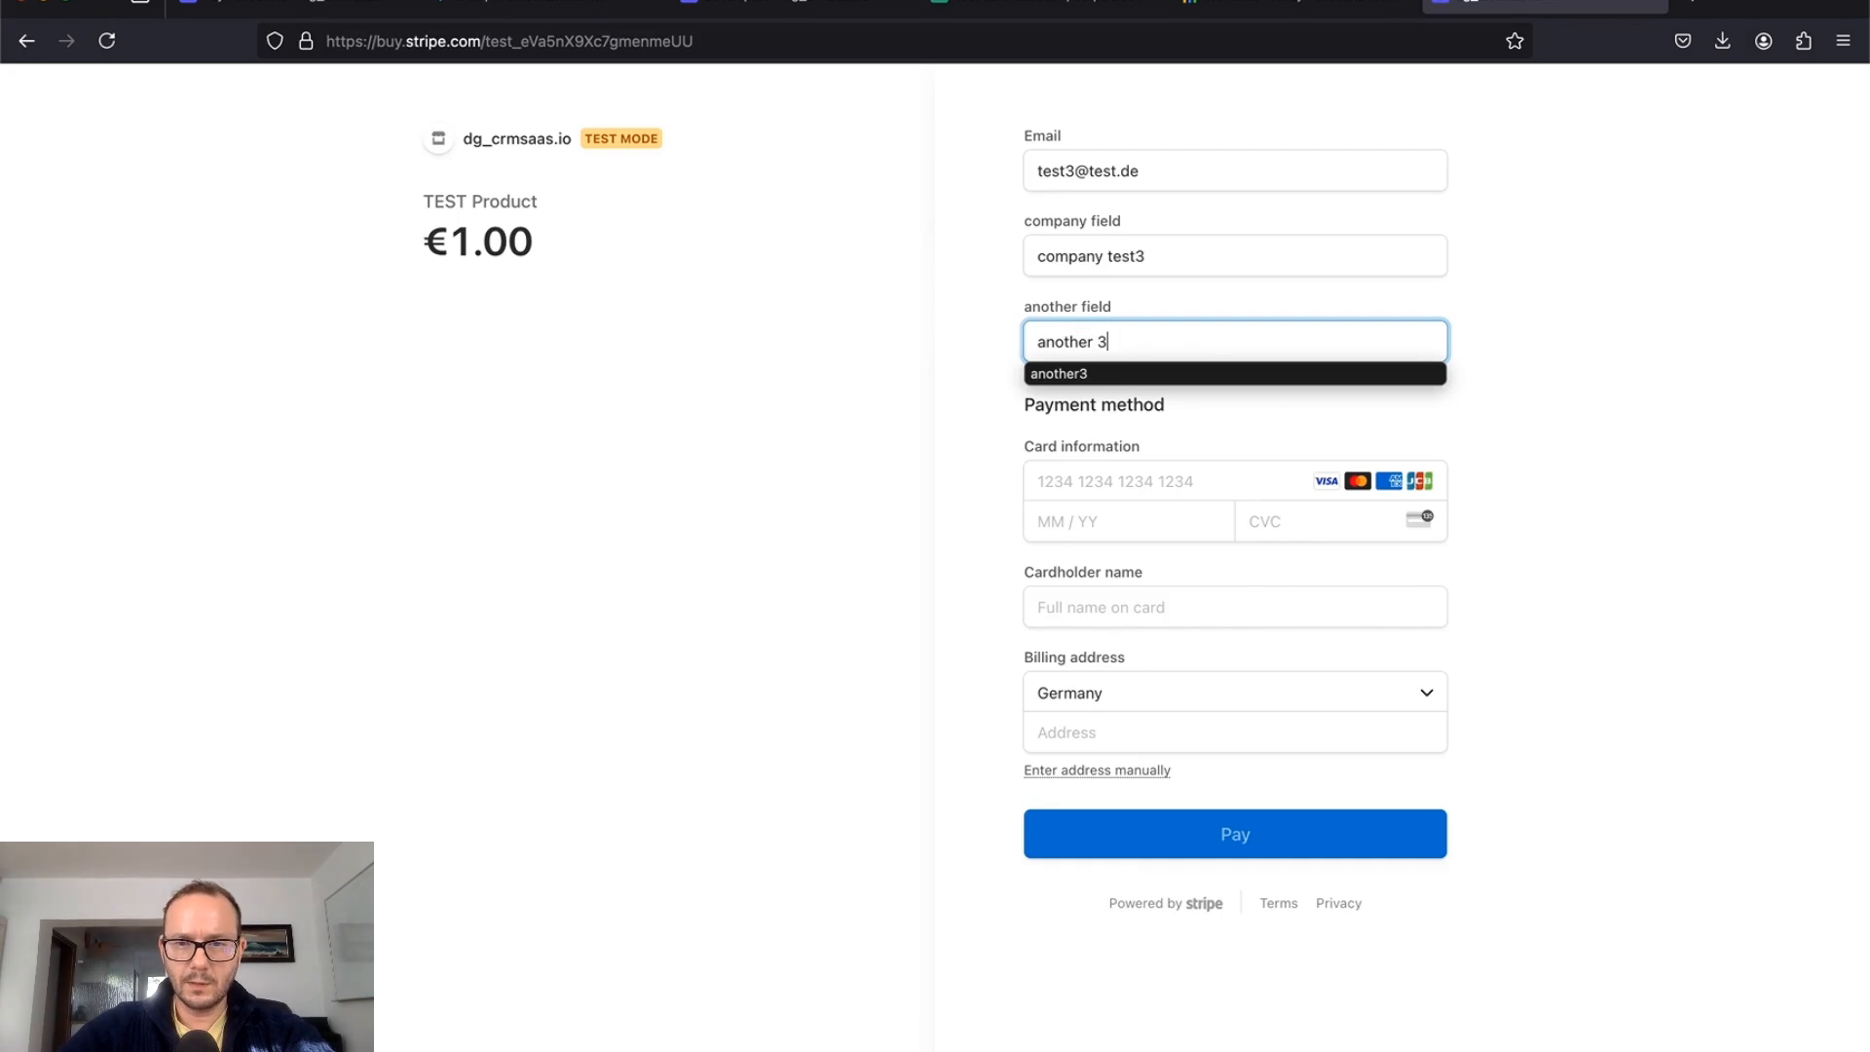
Step: Enter the test card number, expiry 12 / 32 and CVC 123
click(1084, 480)
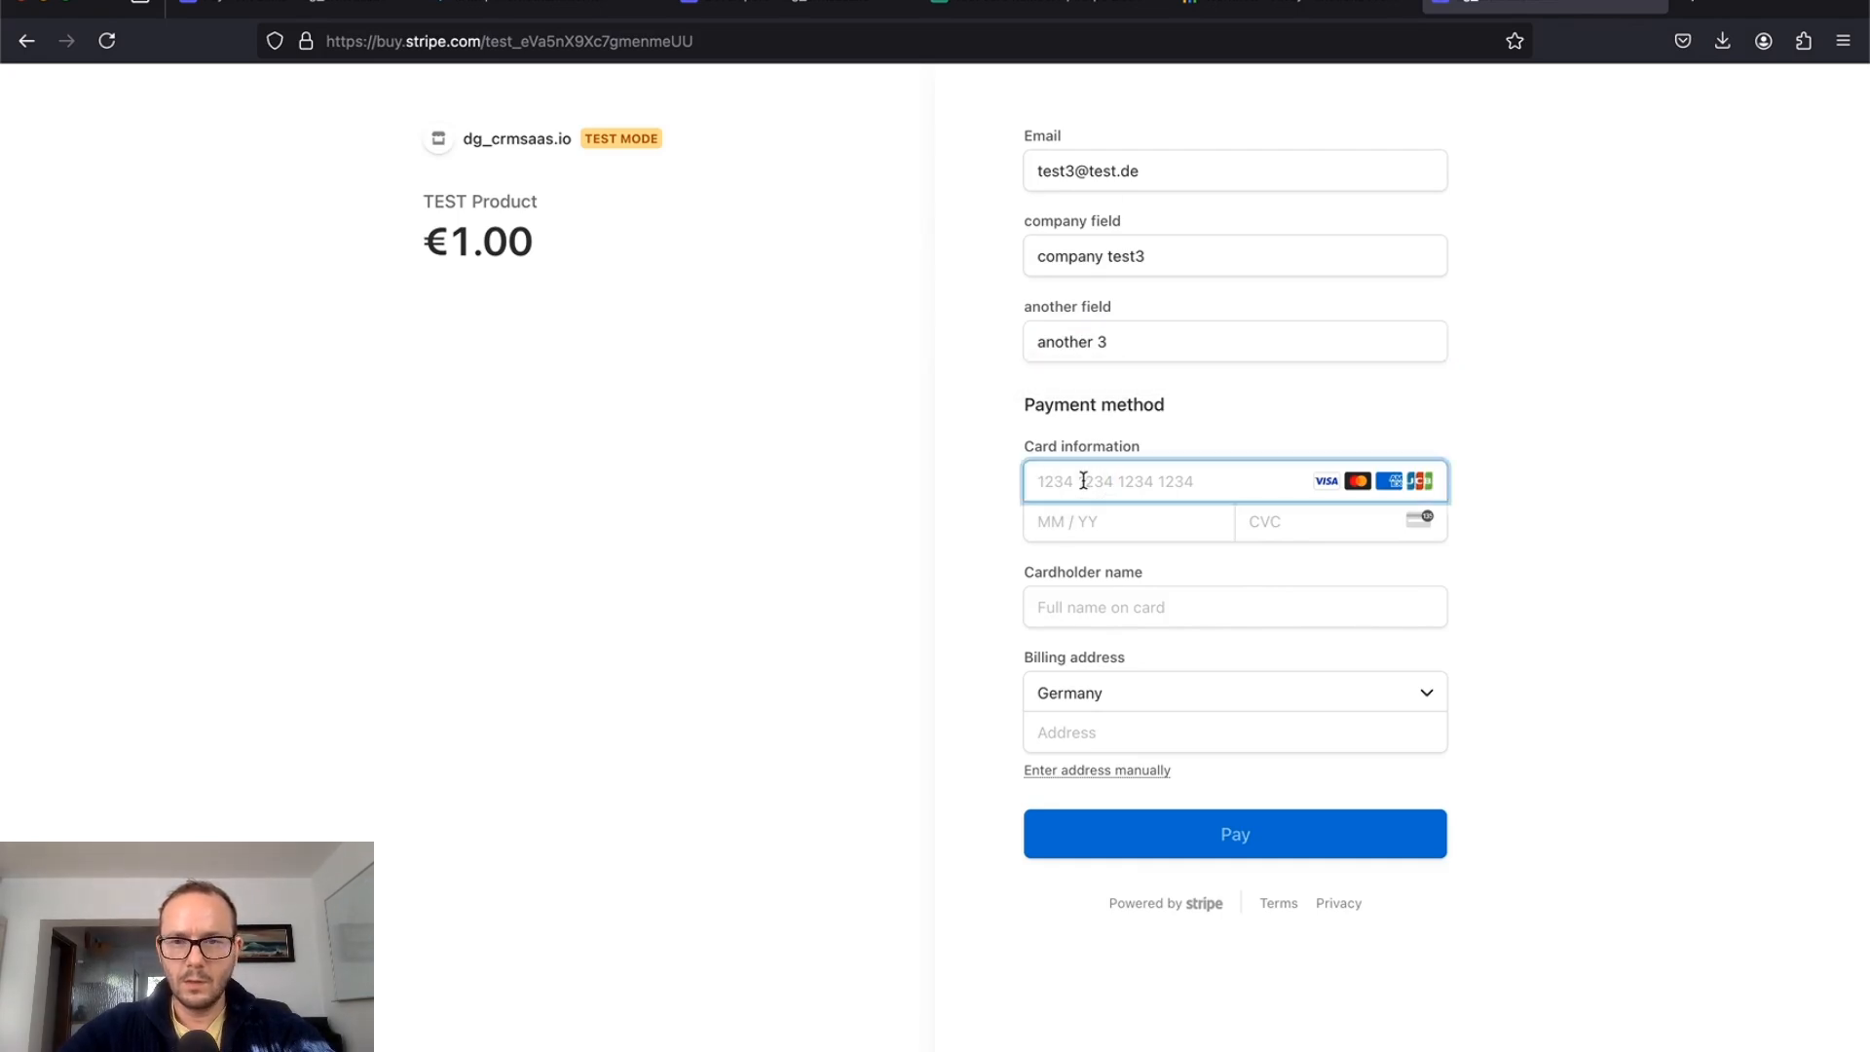
text(424244)
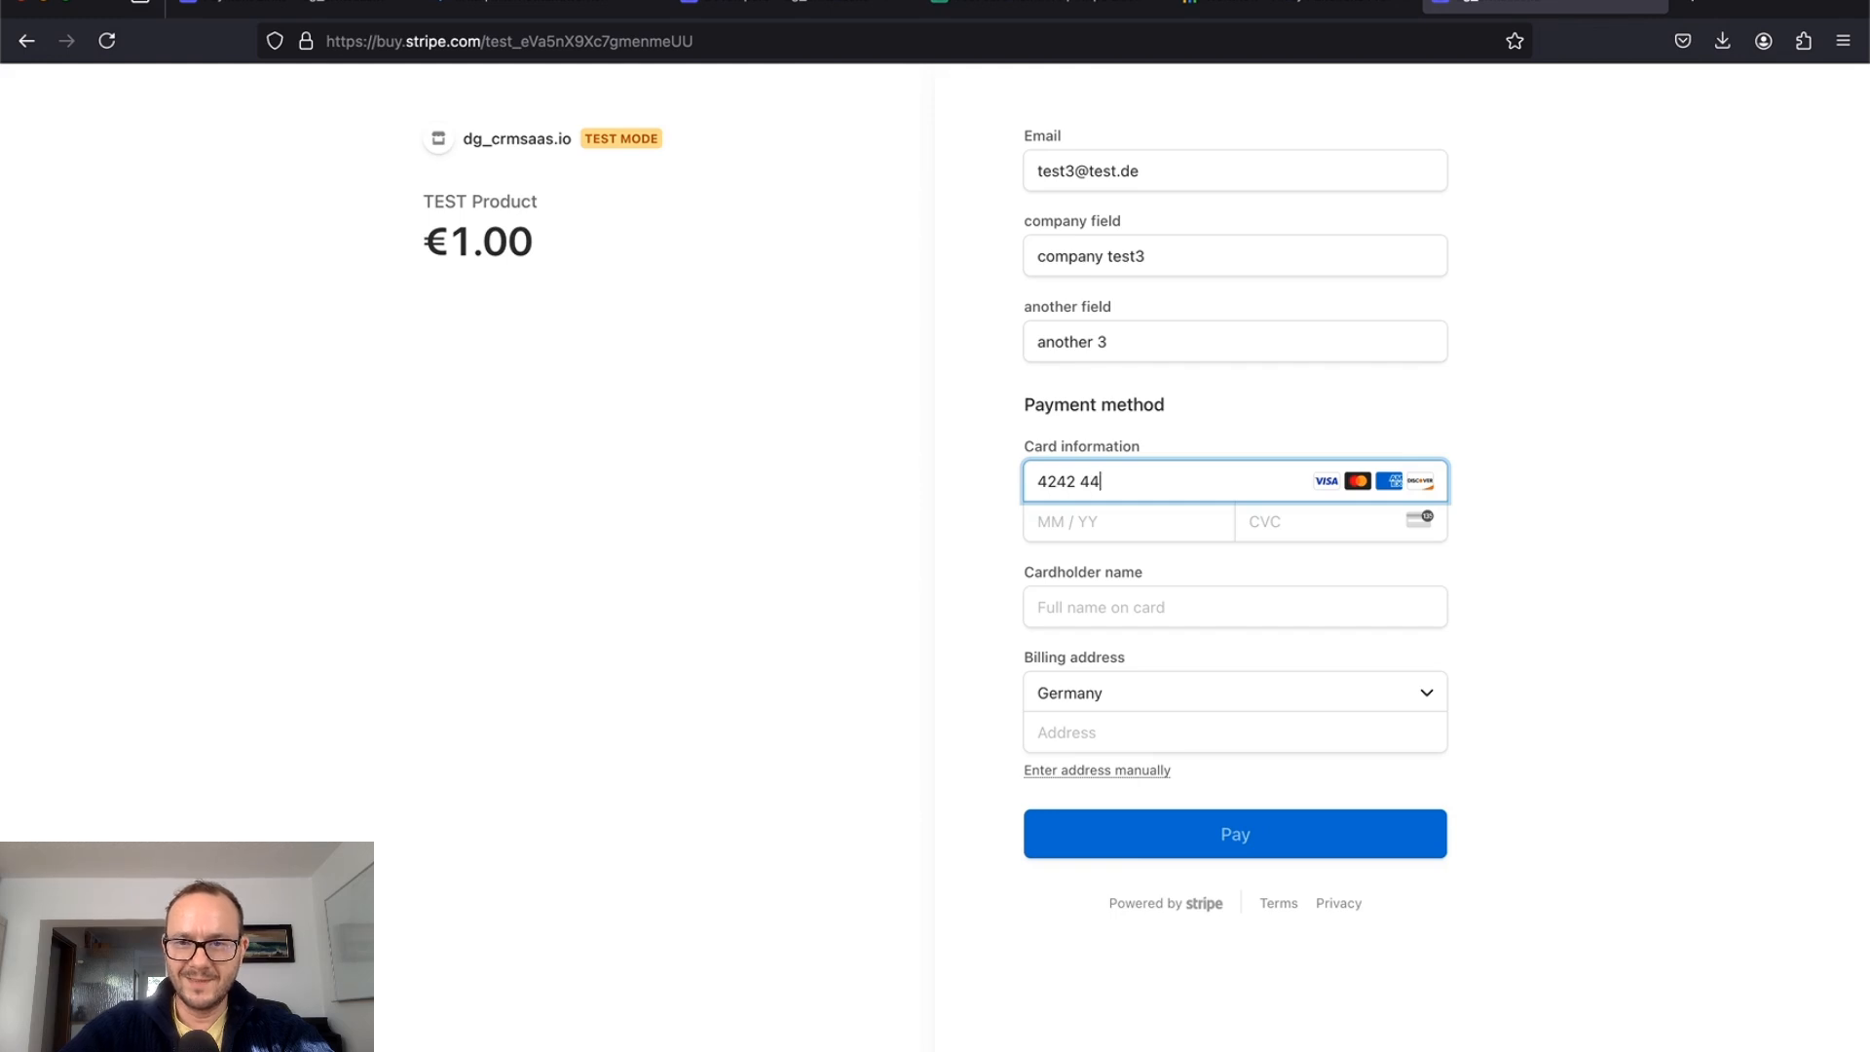
key(BackSpace)
text(242 4242 4242)
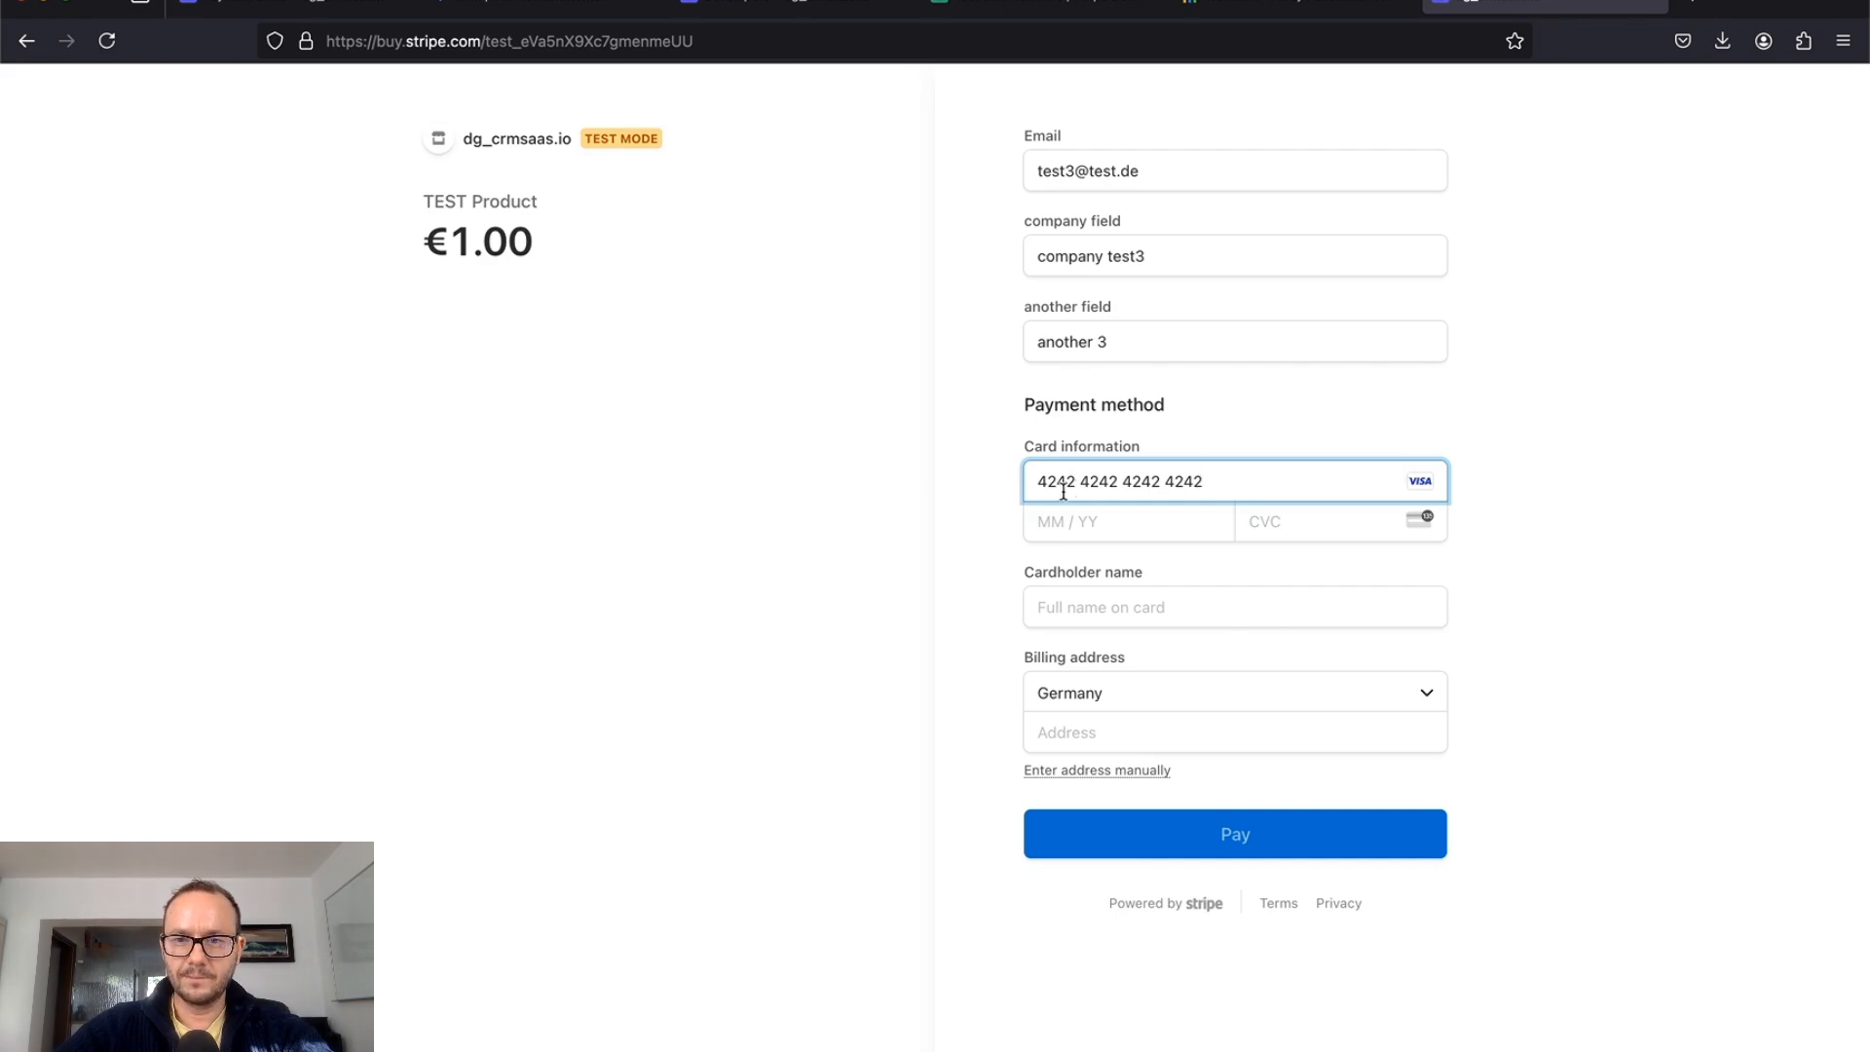
click(1069, 527)
text(12 / 32)
click(1286, 521)
text(123)
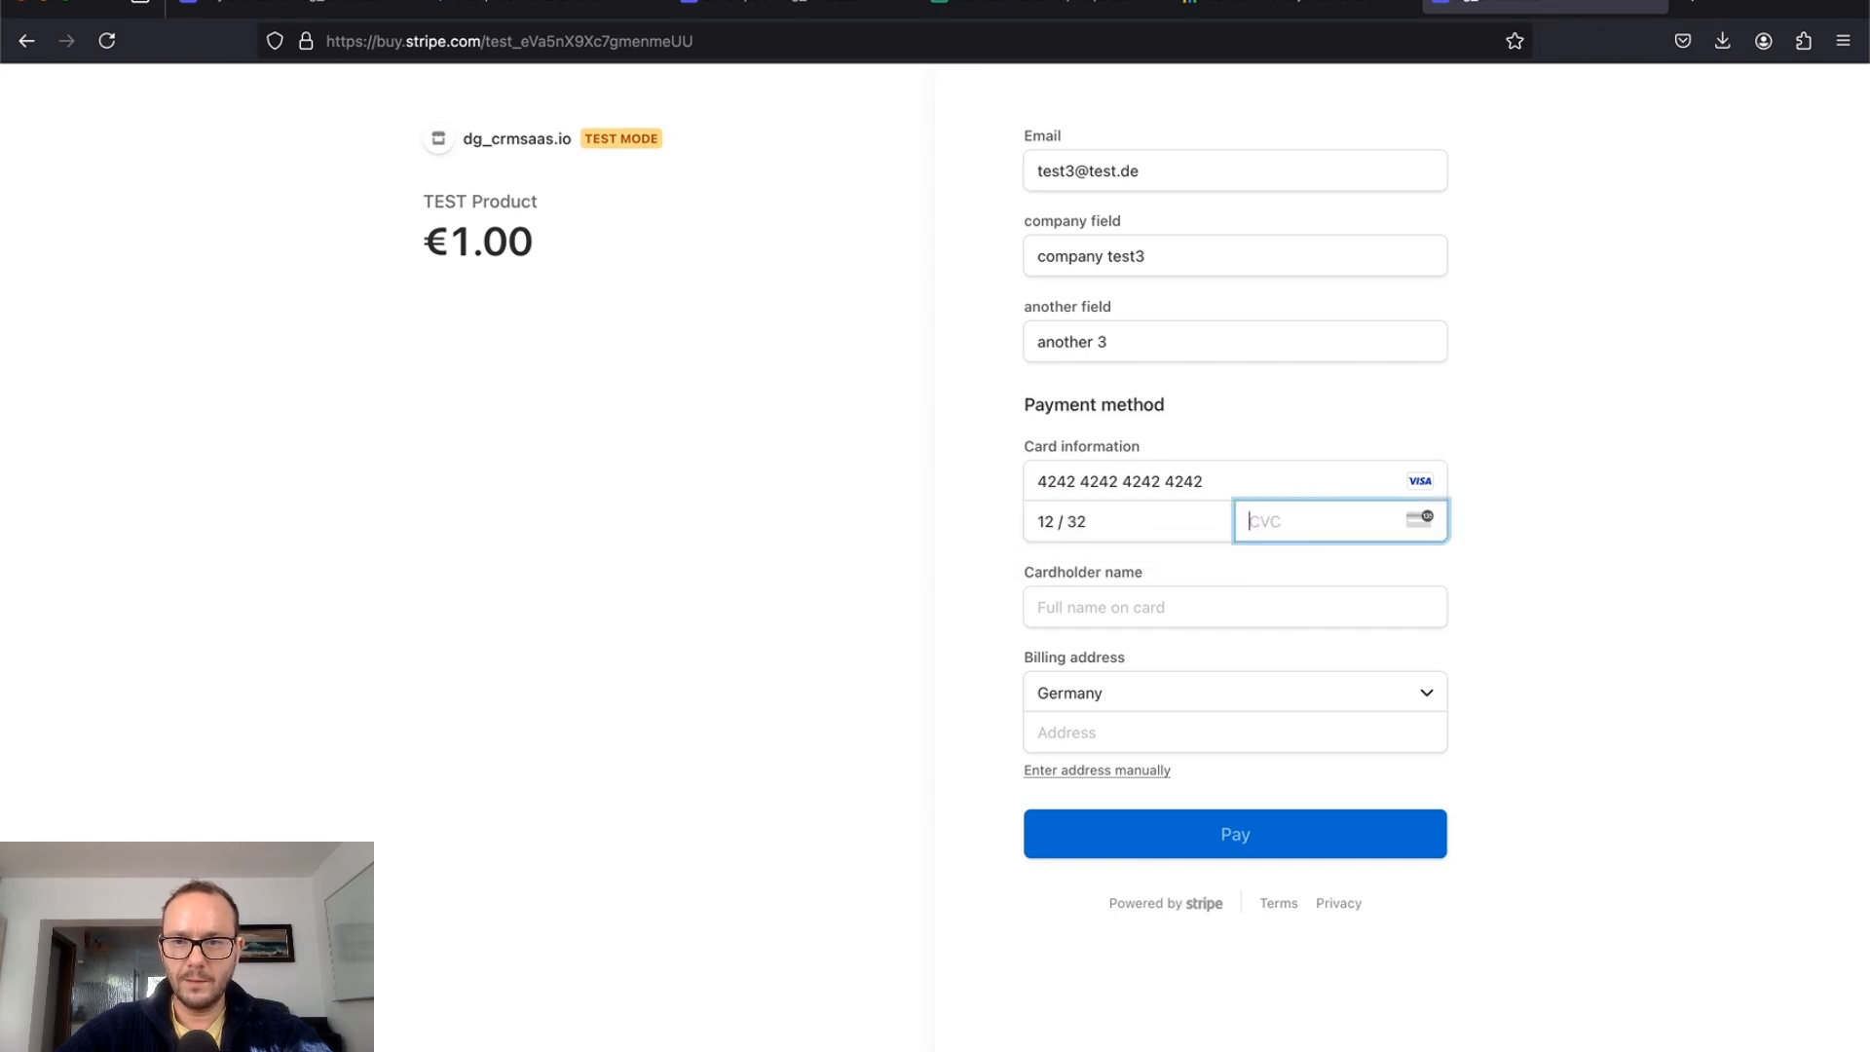
Step: Fill in the cardholder name and German billing address, then pay the €1.00
click(1231, 604)
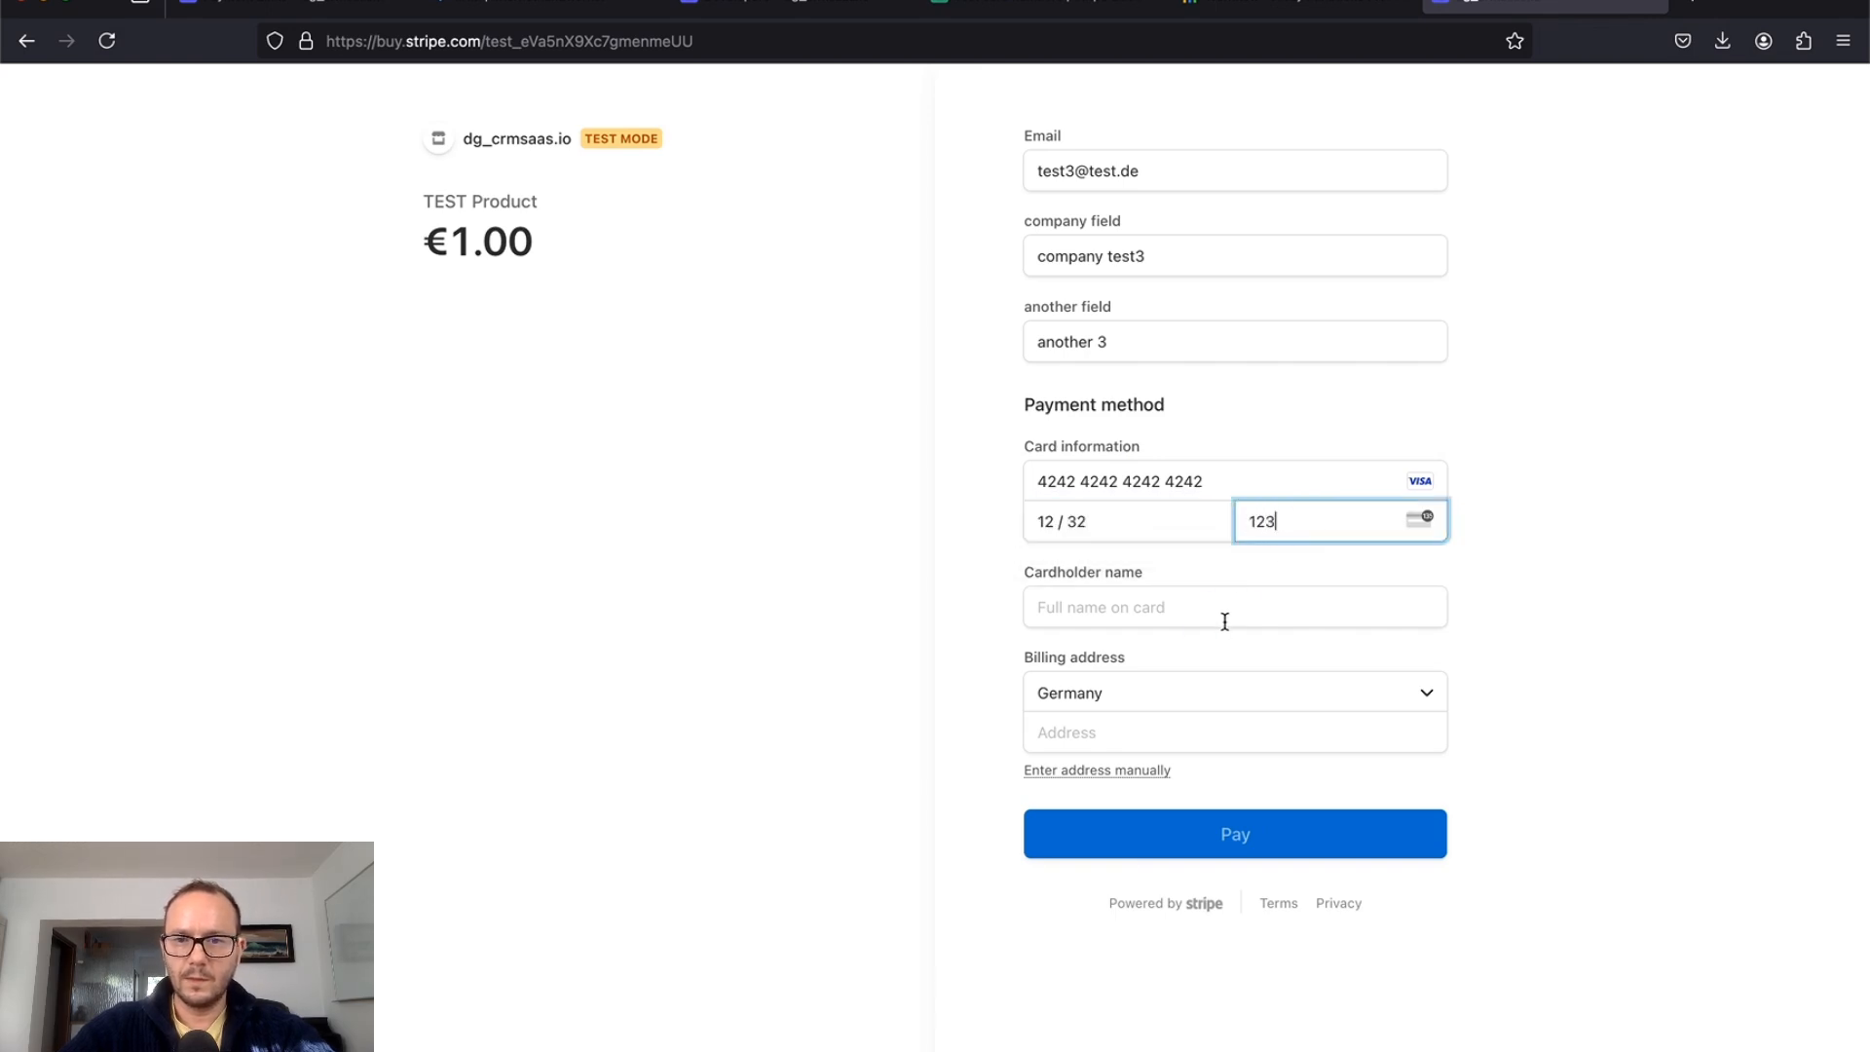
text(test me)
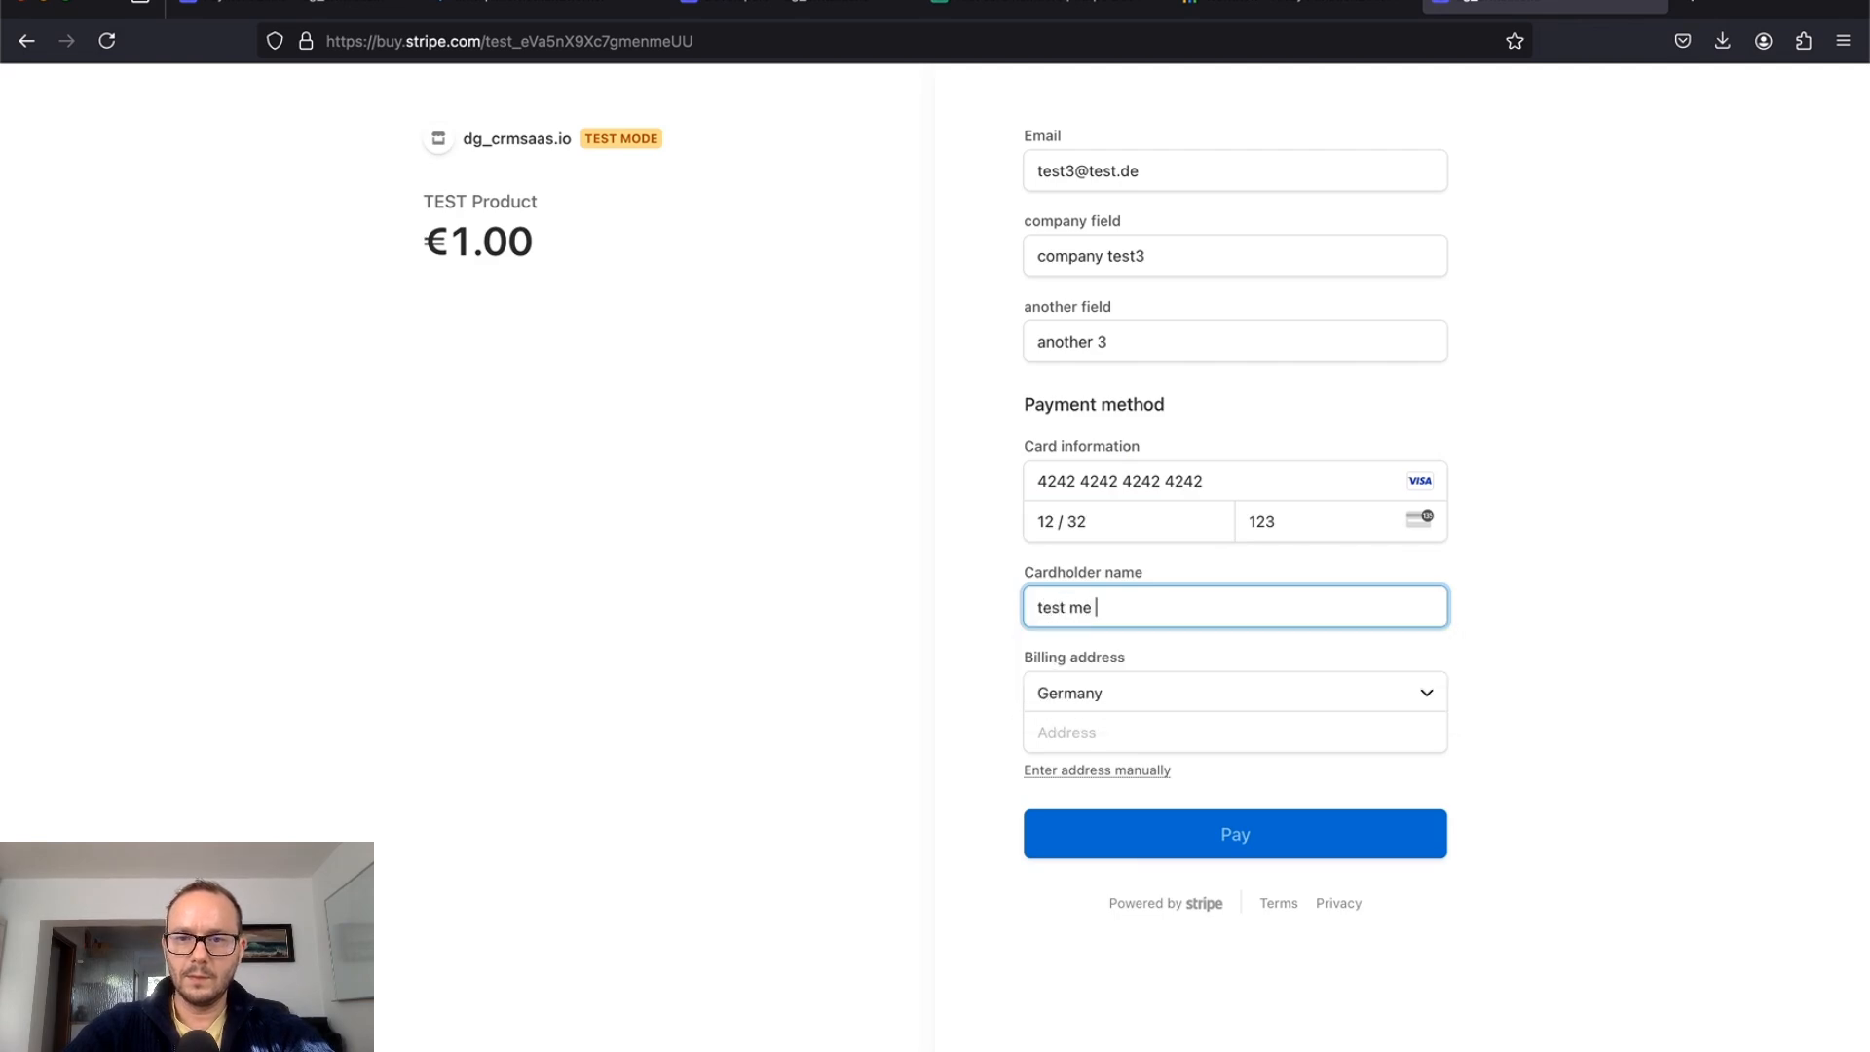
key(BackSpace)
key(BackSpace)
key(BackSpace)
text(3)
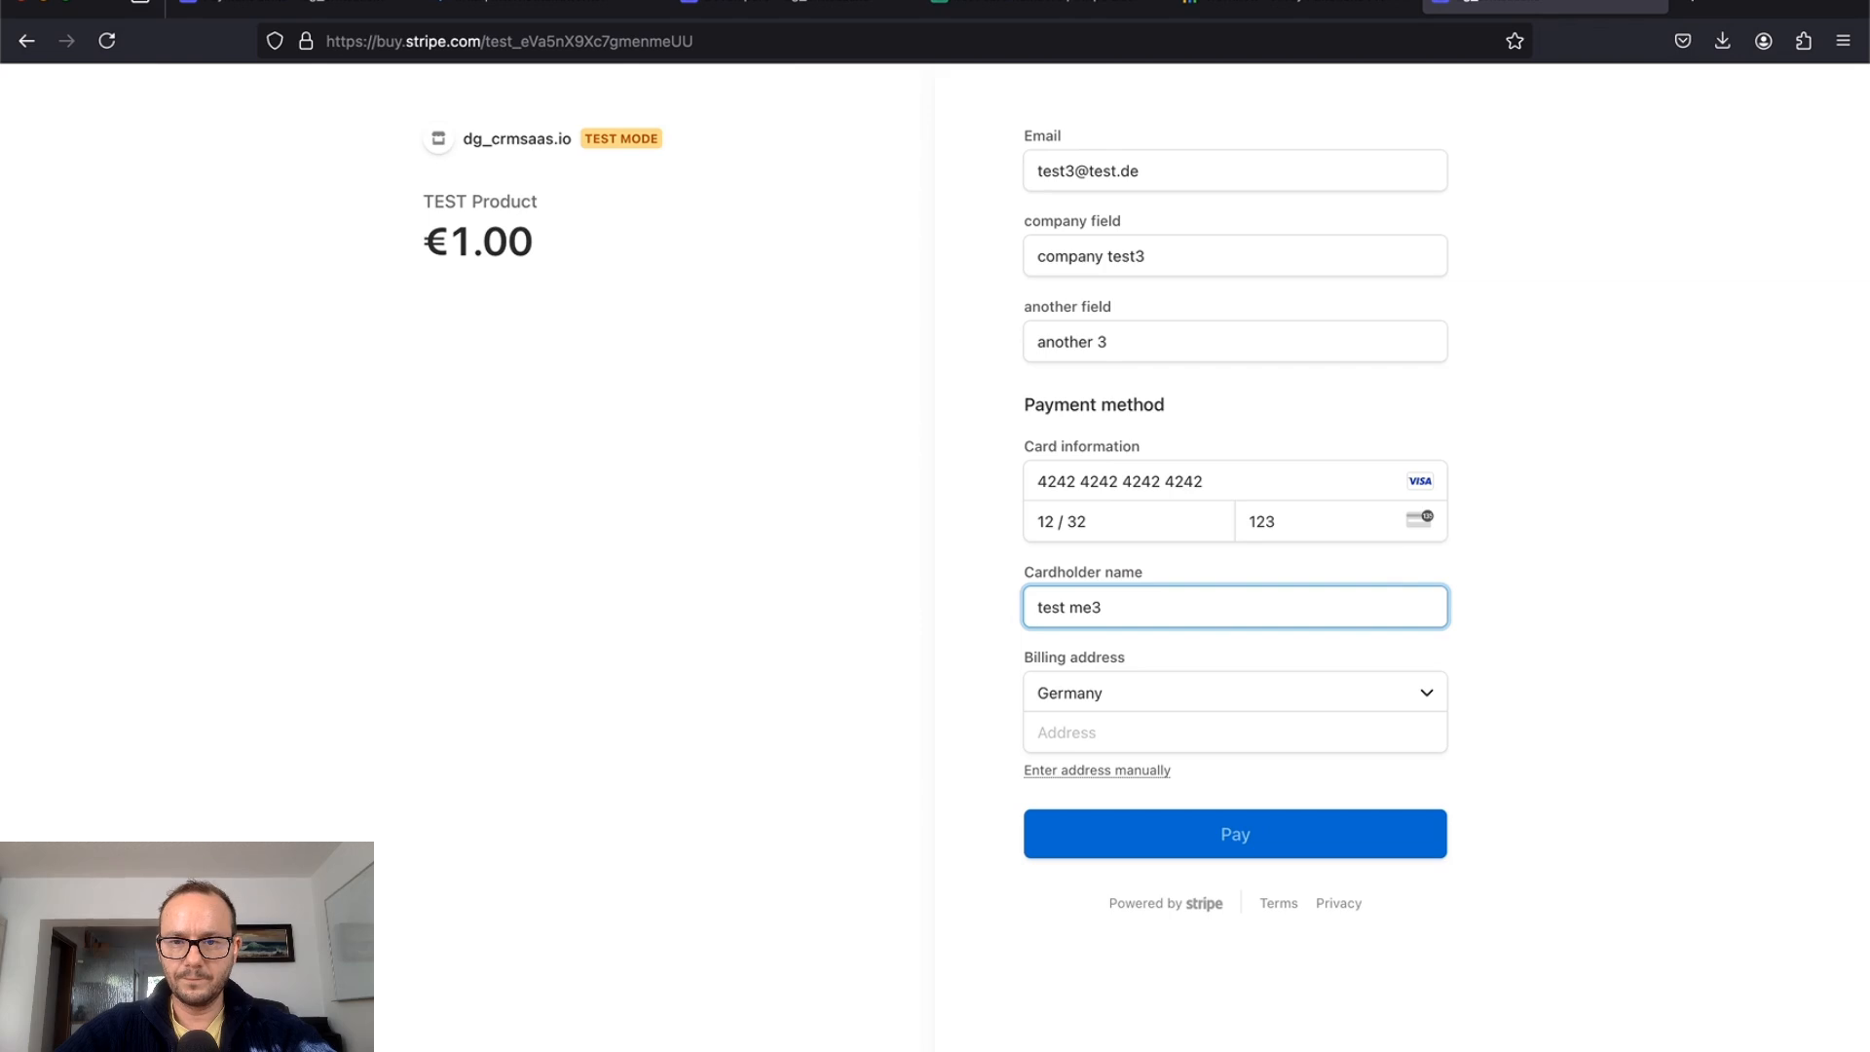
click(1191, 761)
click(1193, 730)
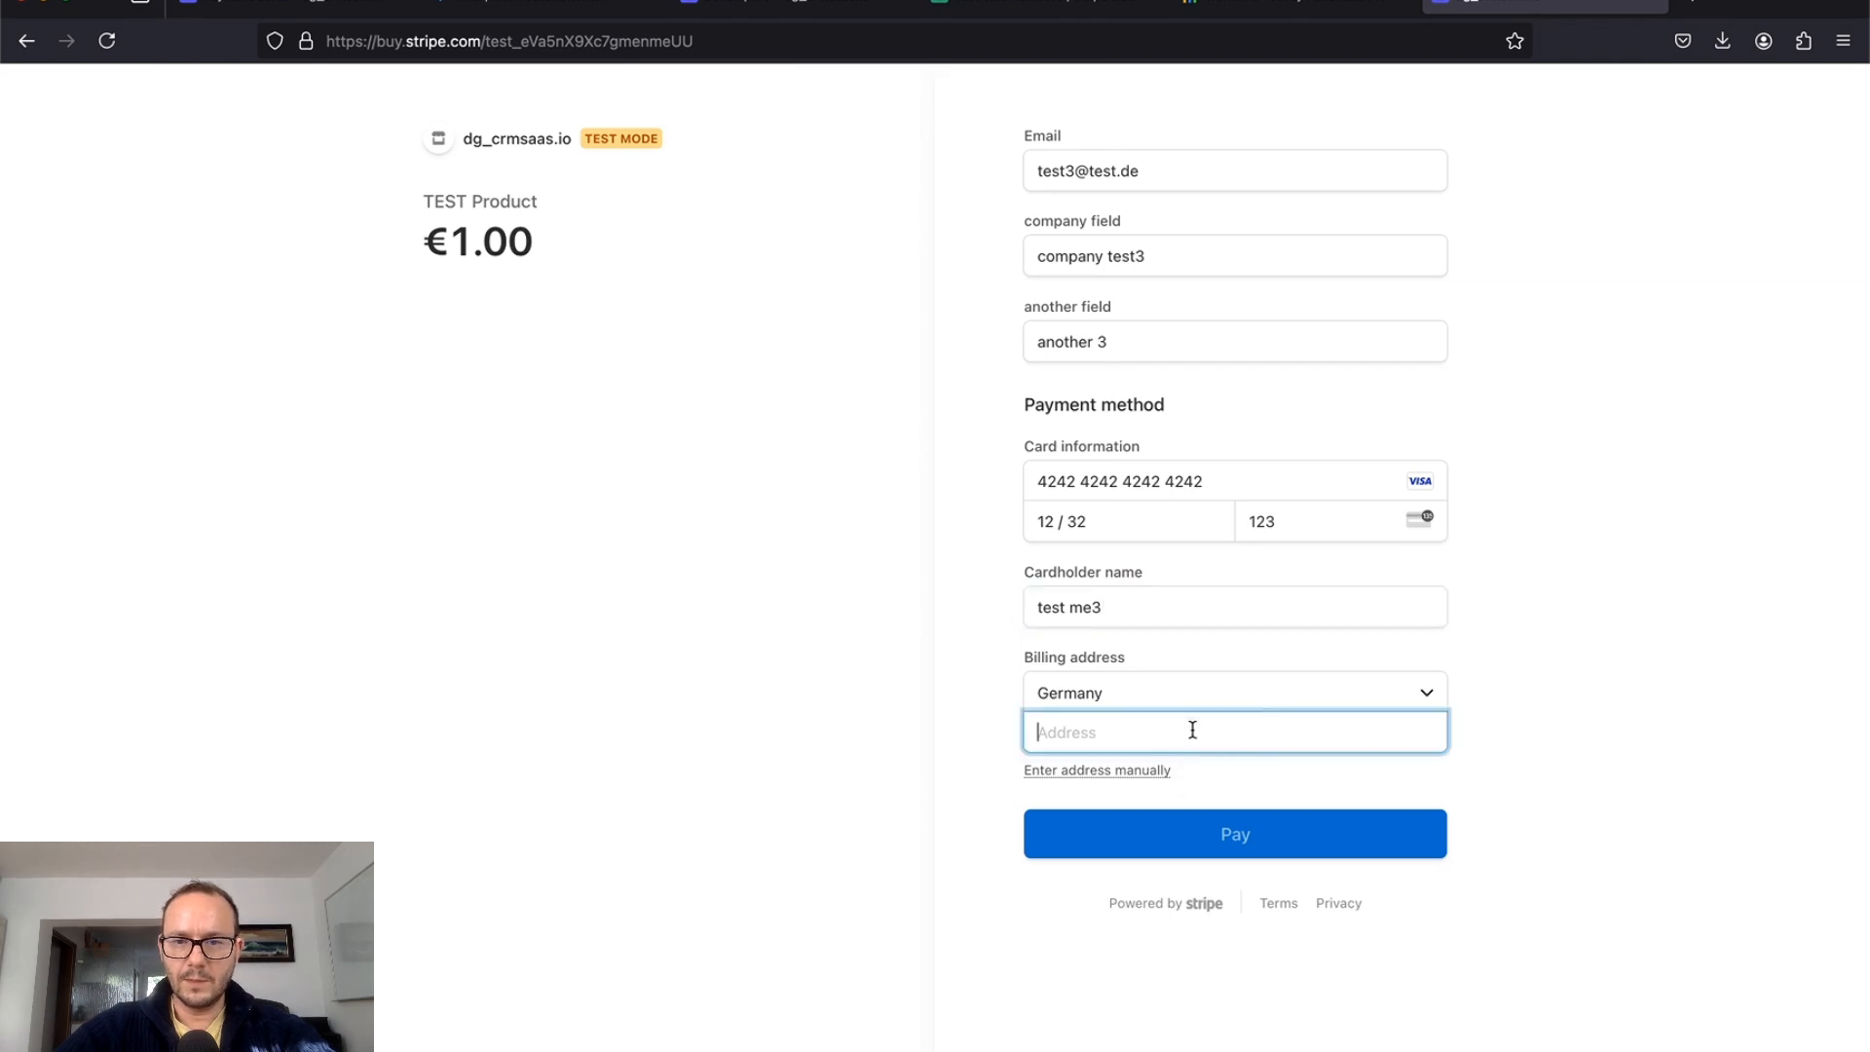
text(test)
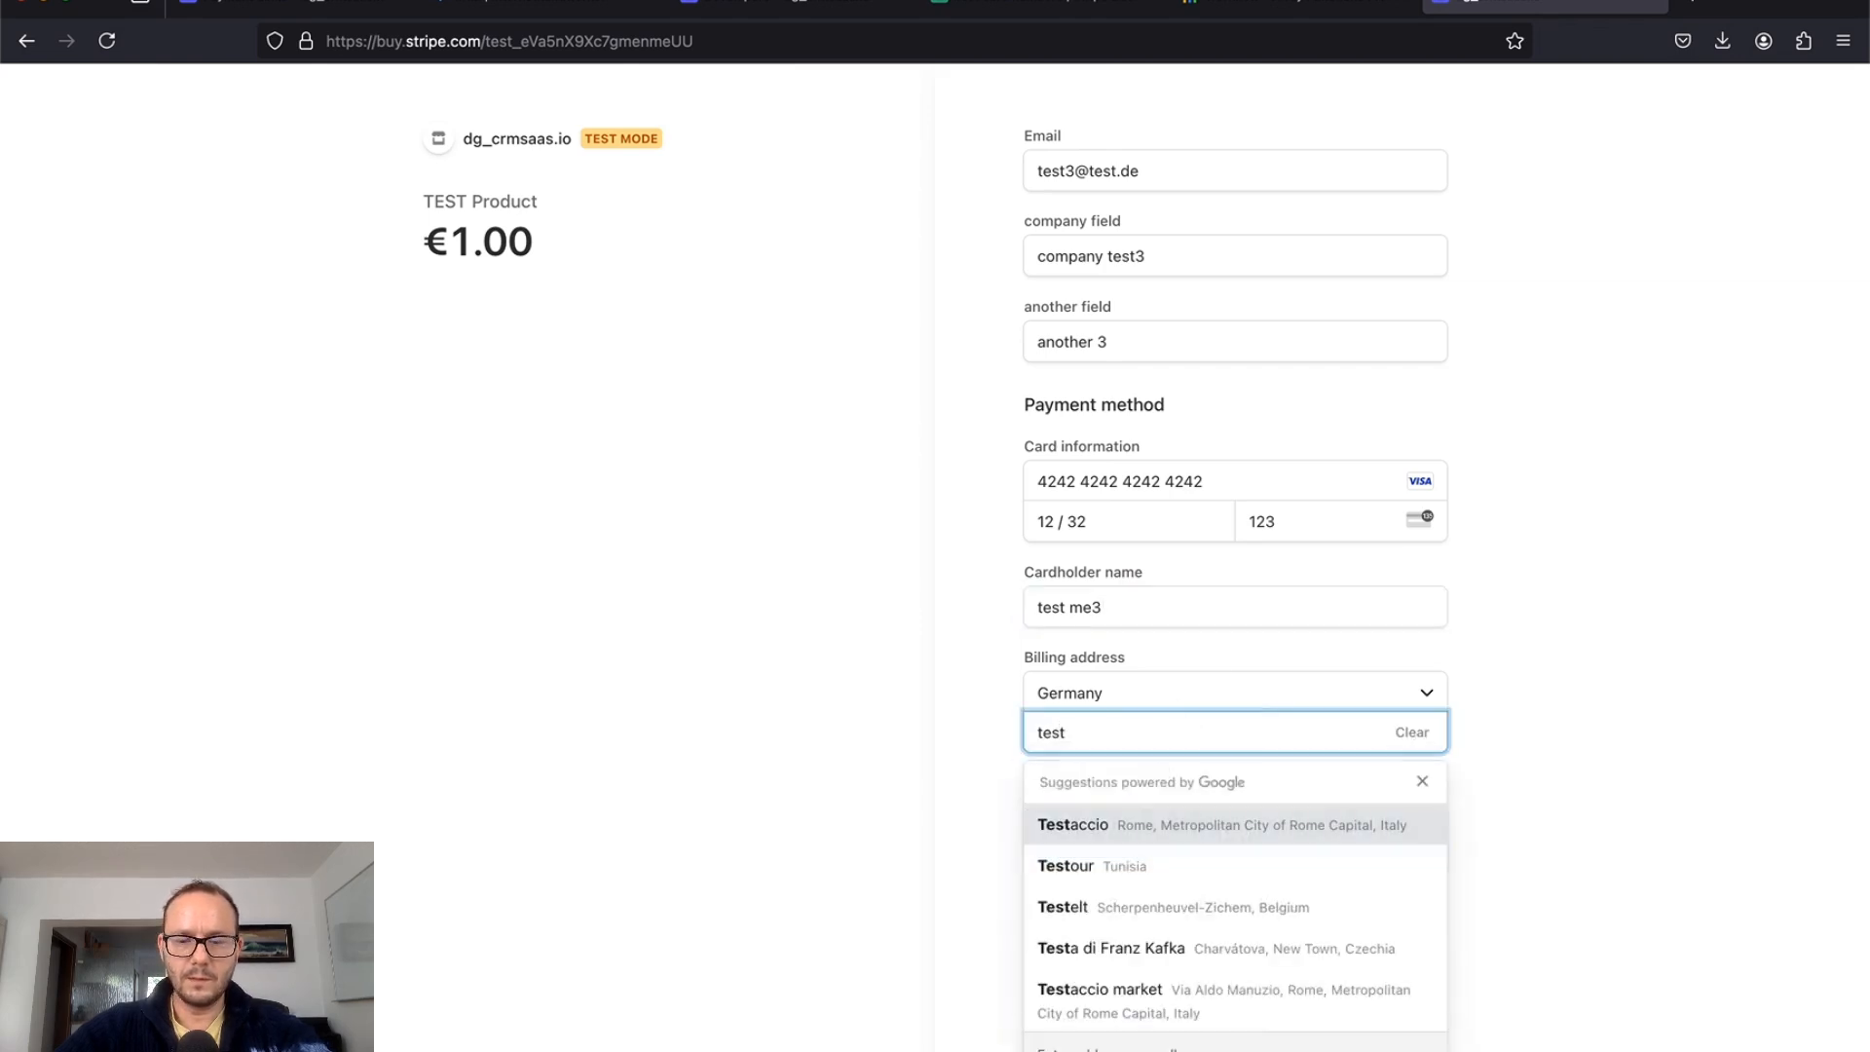
text(3)
click(915, 777)
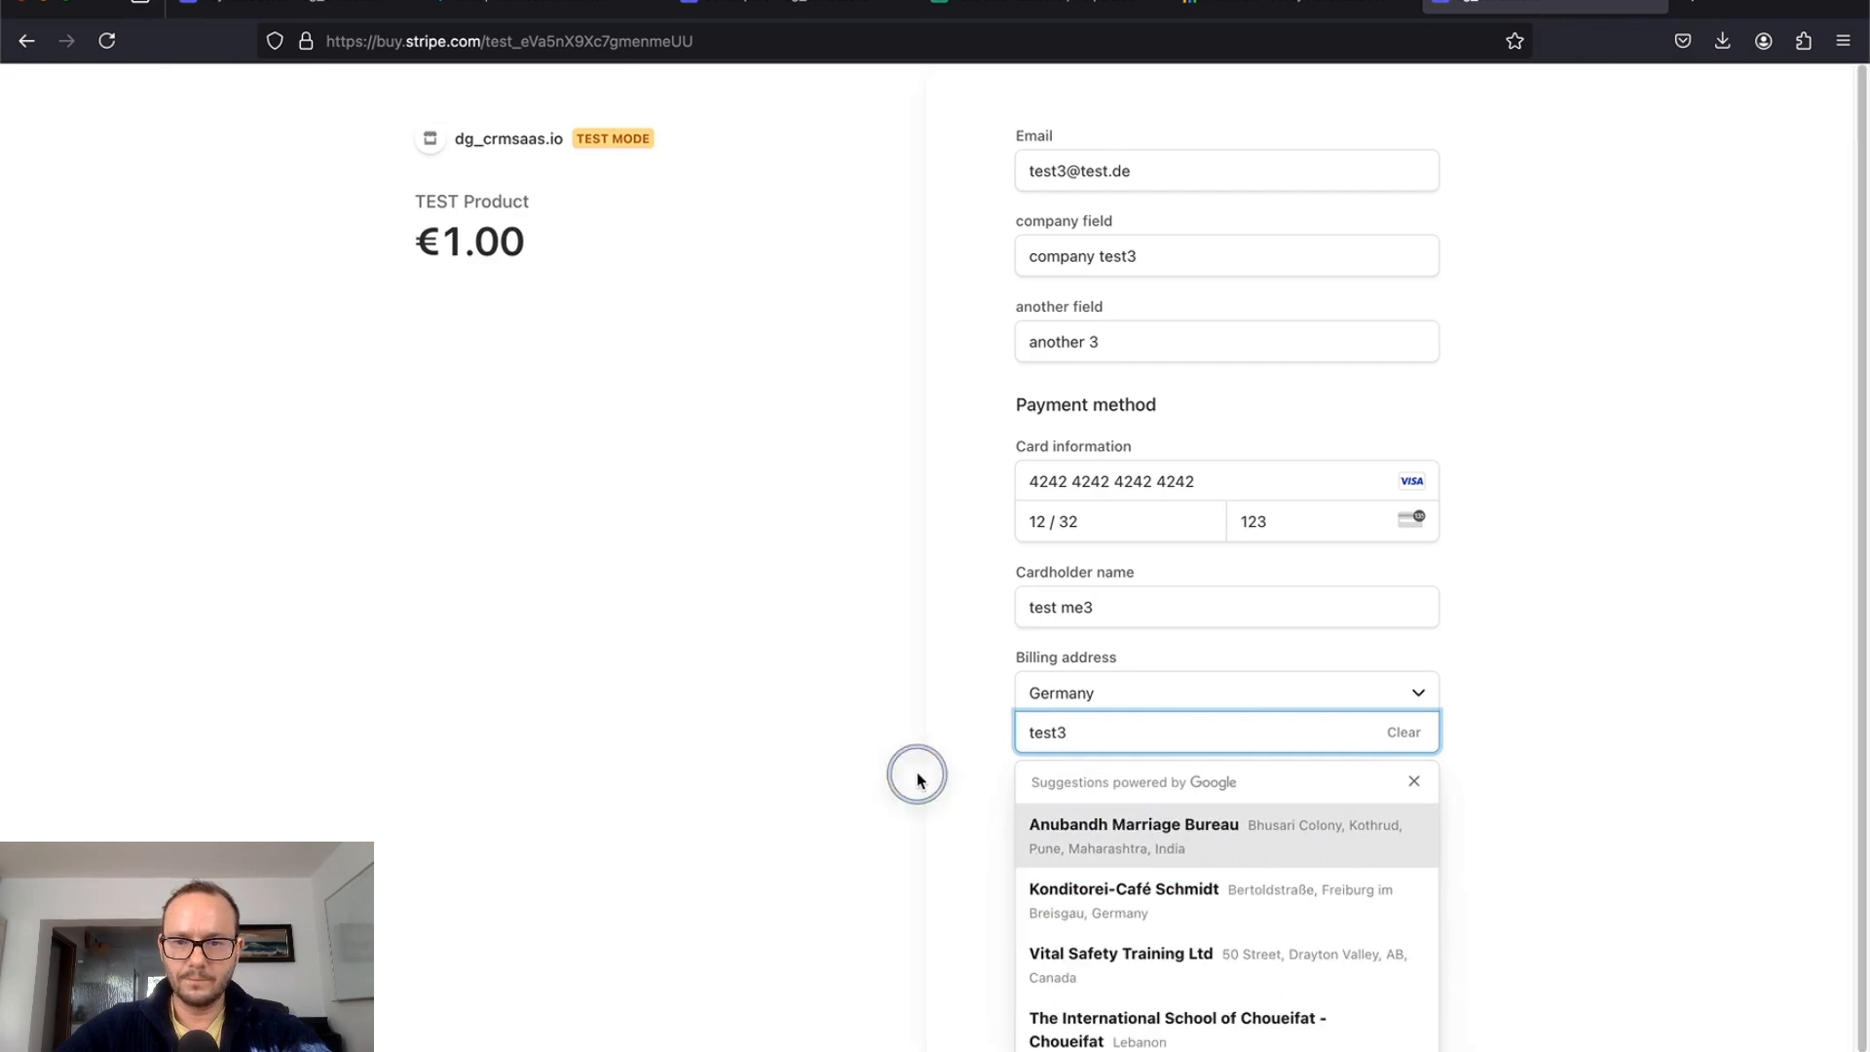
click(1091, 799)
text(54321)
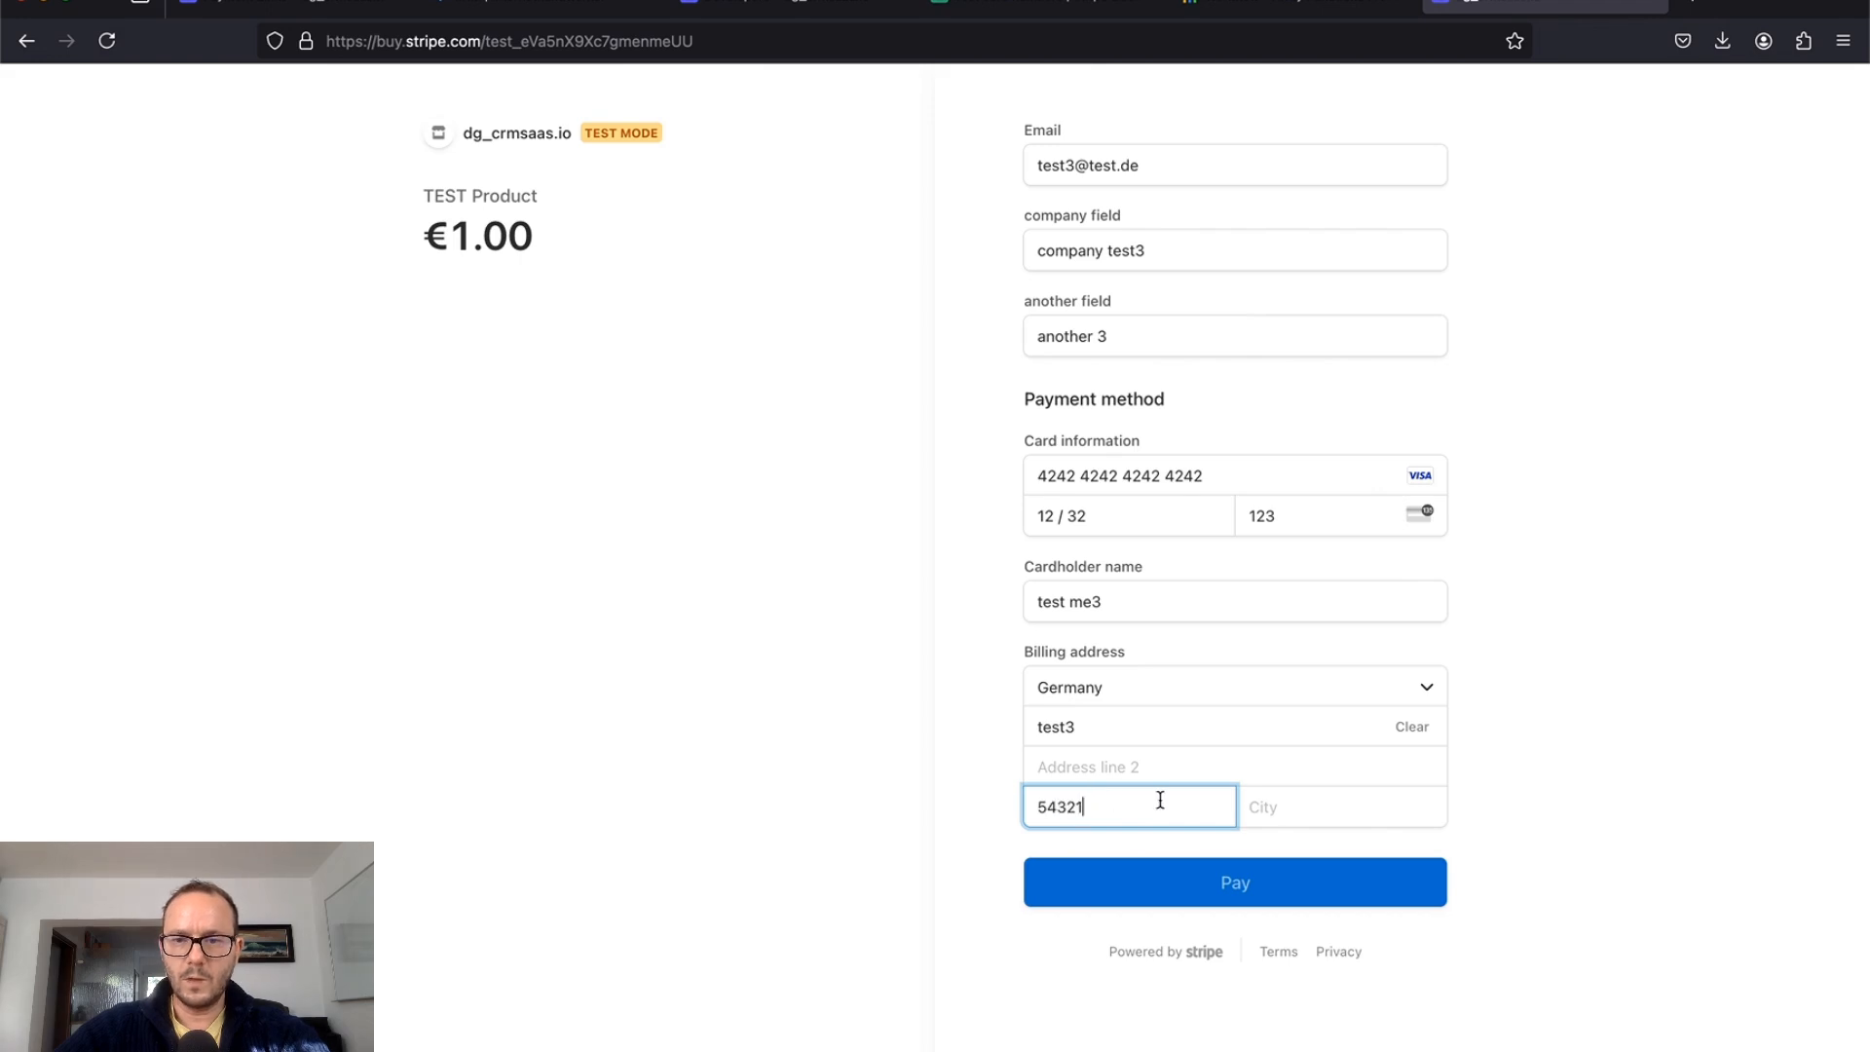
click(1317, 802)
text(testcity3)
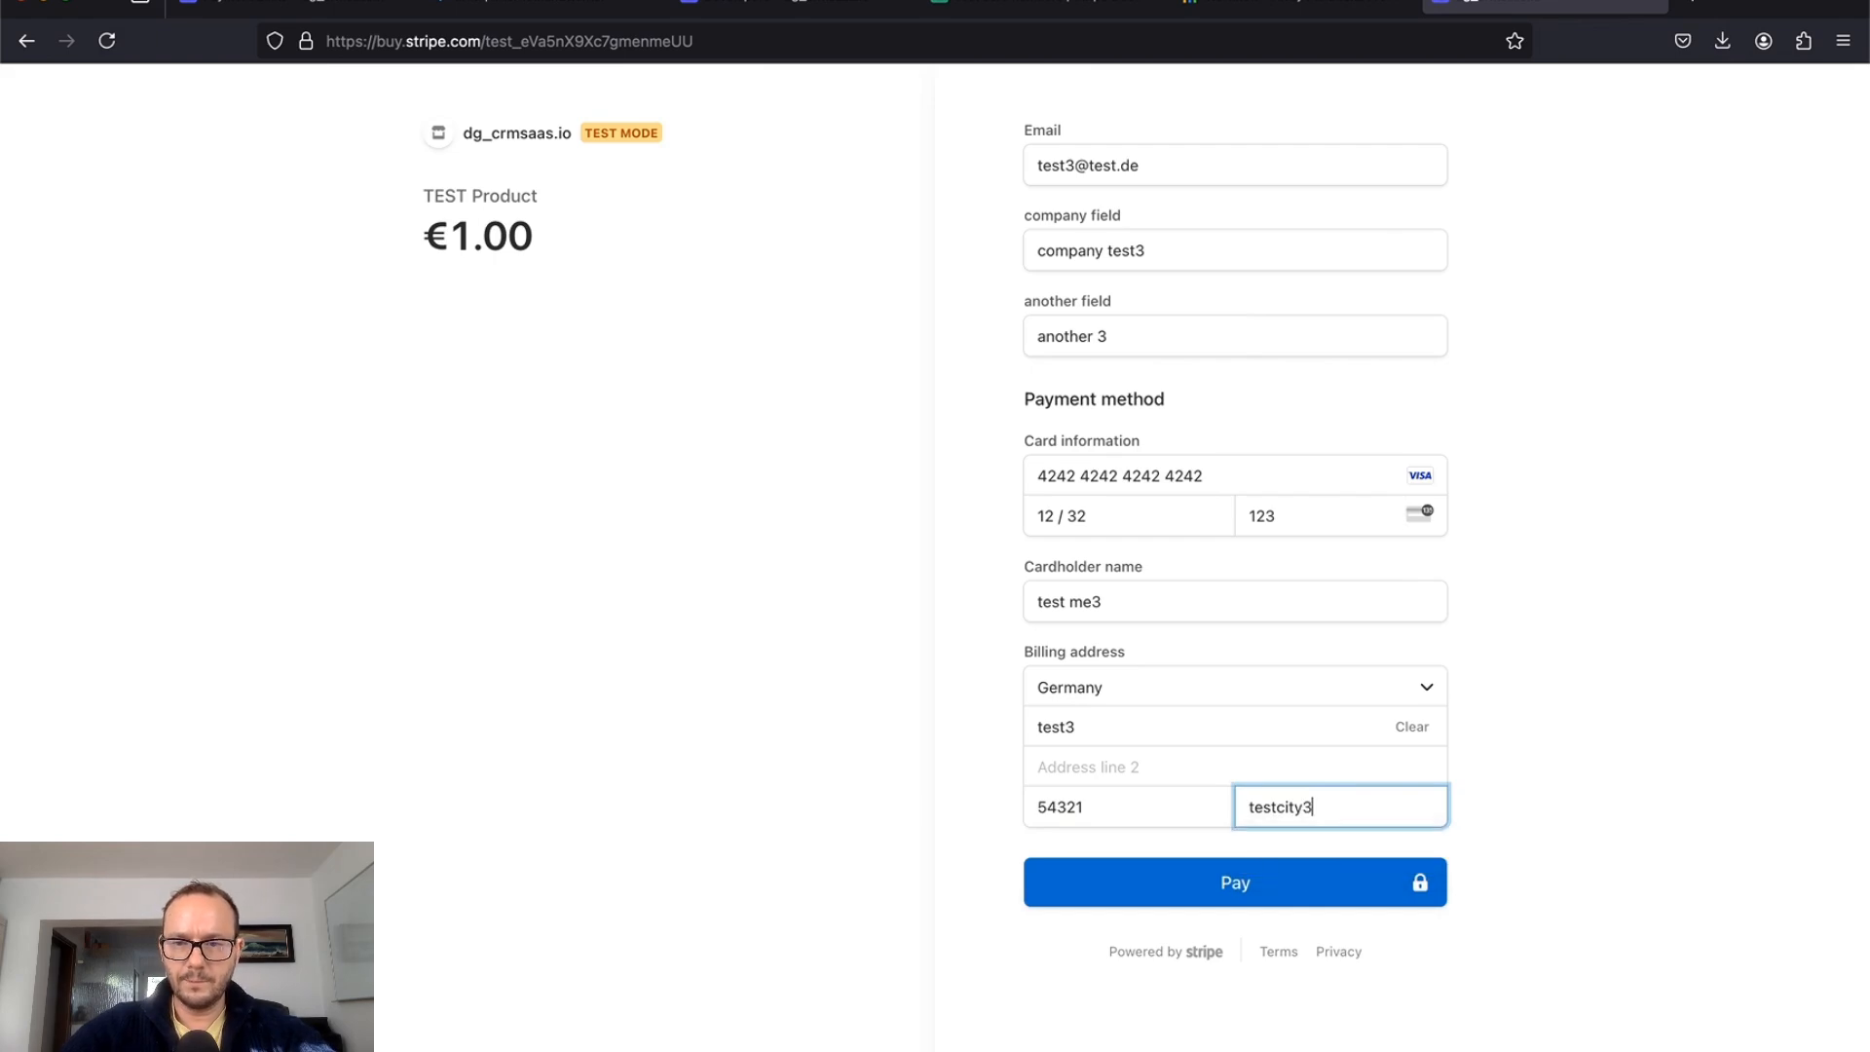
click(1247, 889)
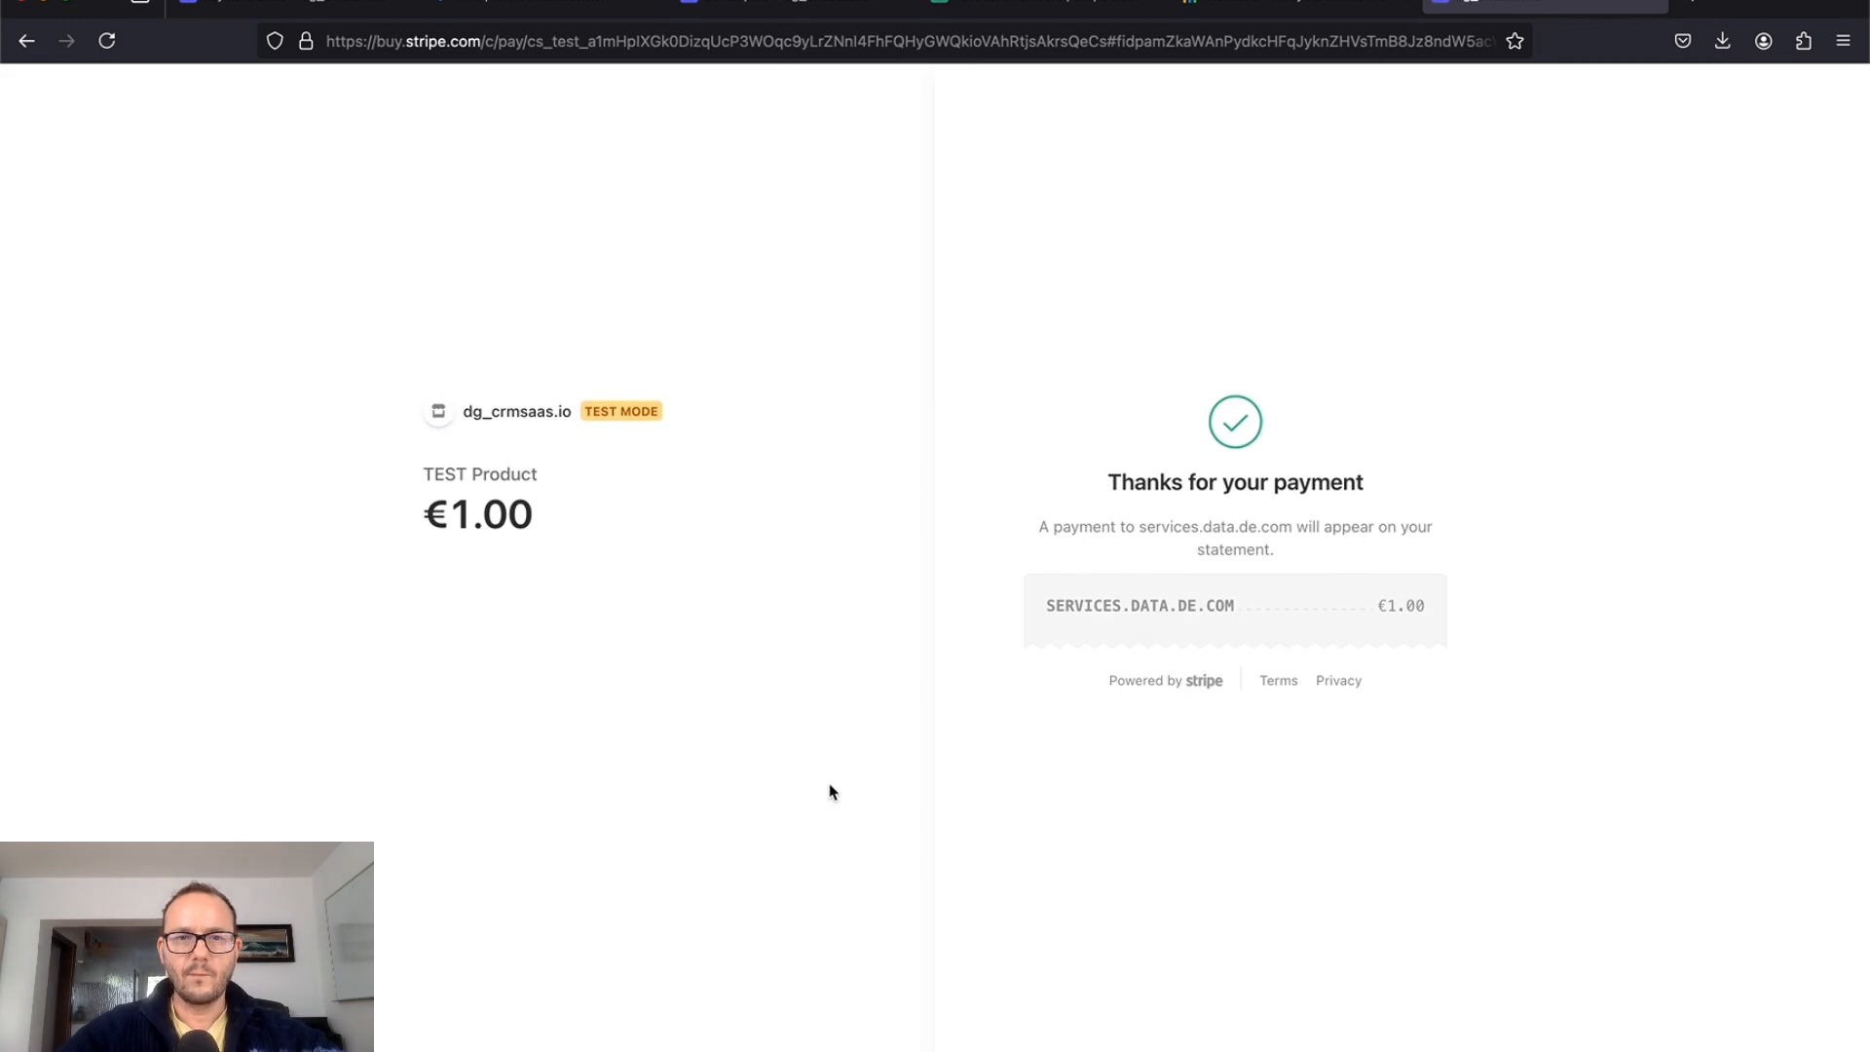
Step: Confirm the test payment run finished in the workflow's execution logs, then go back to Automation Workflows
click(532, 3)
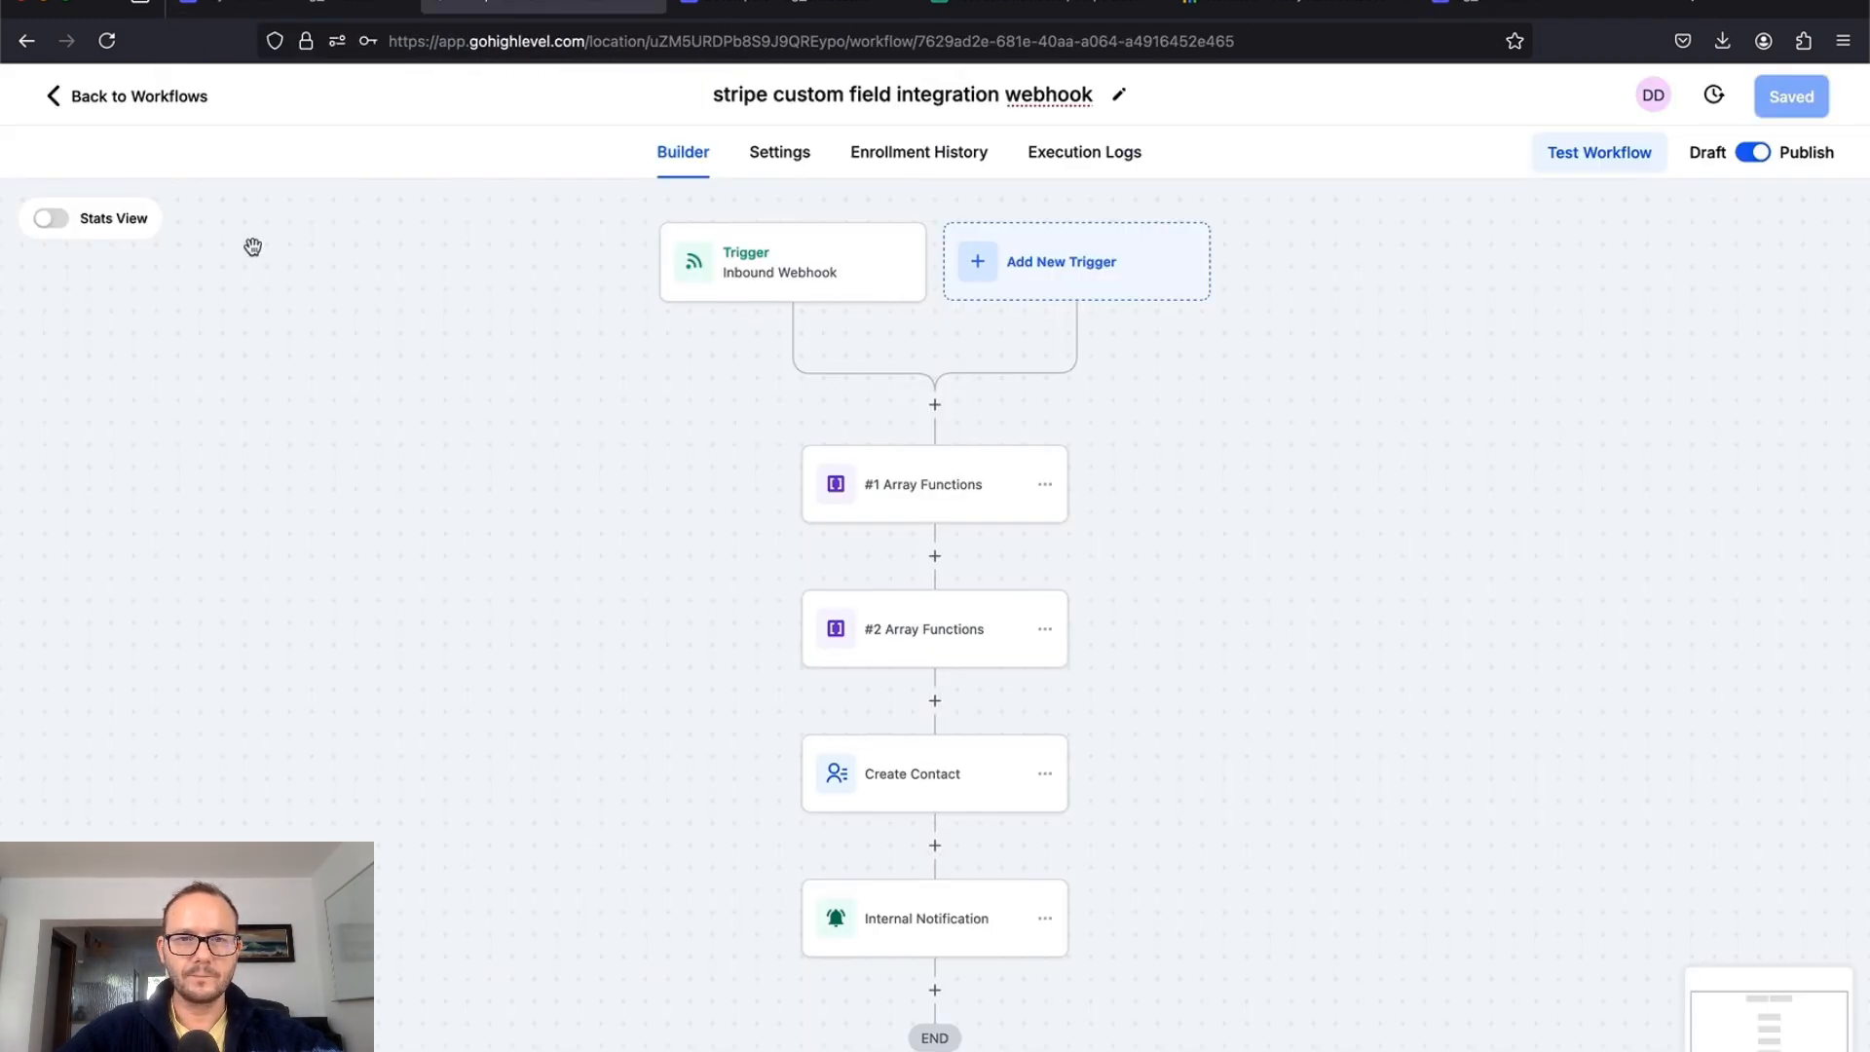
click(1068, 162)
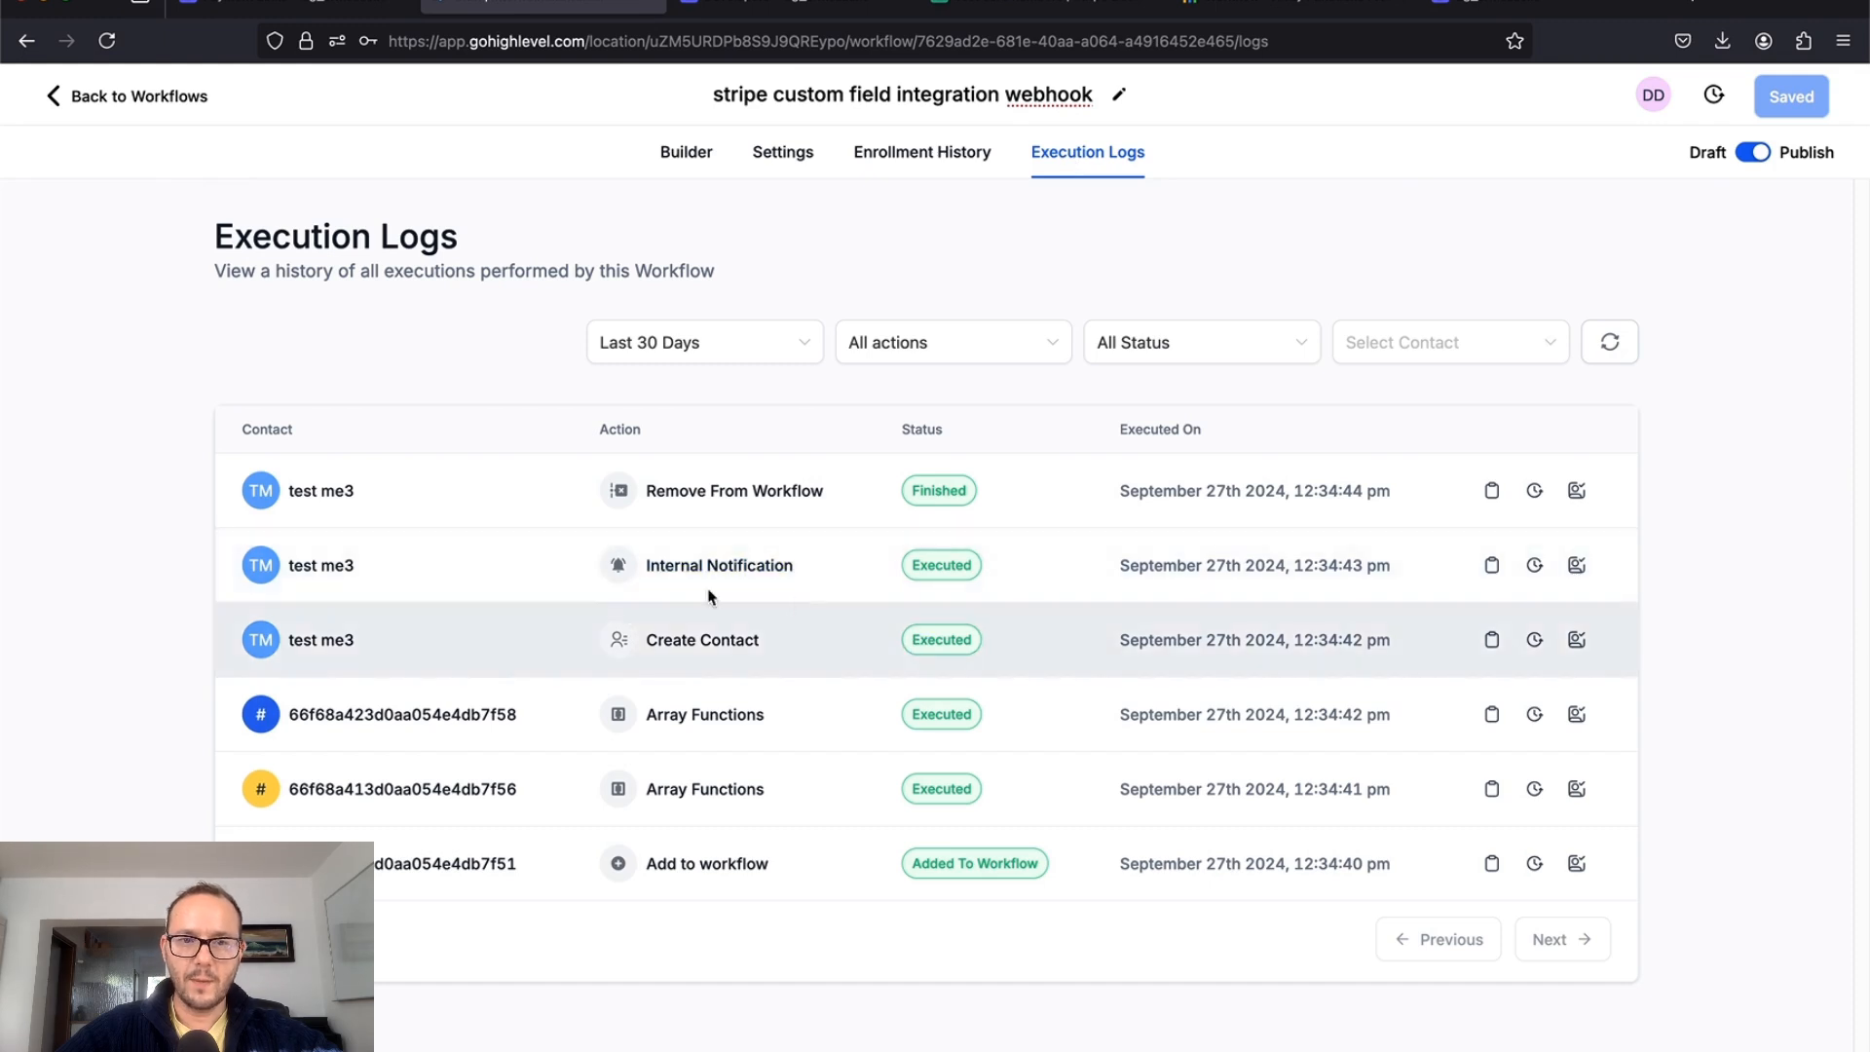
click(140, 96)
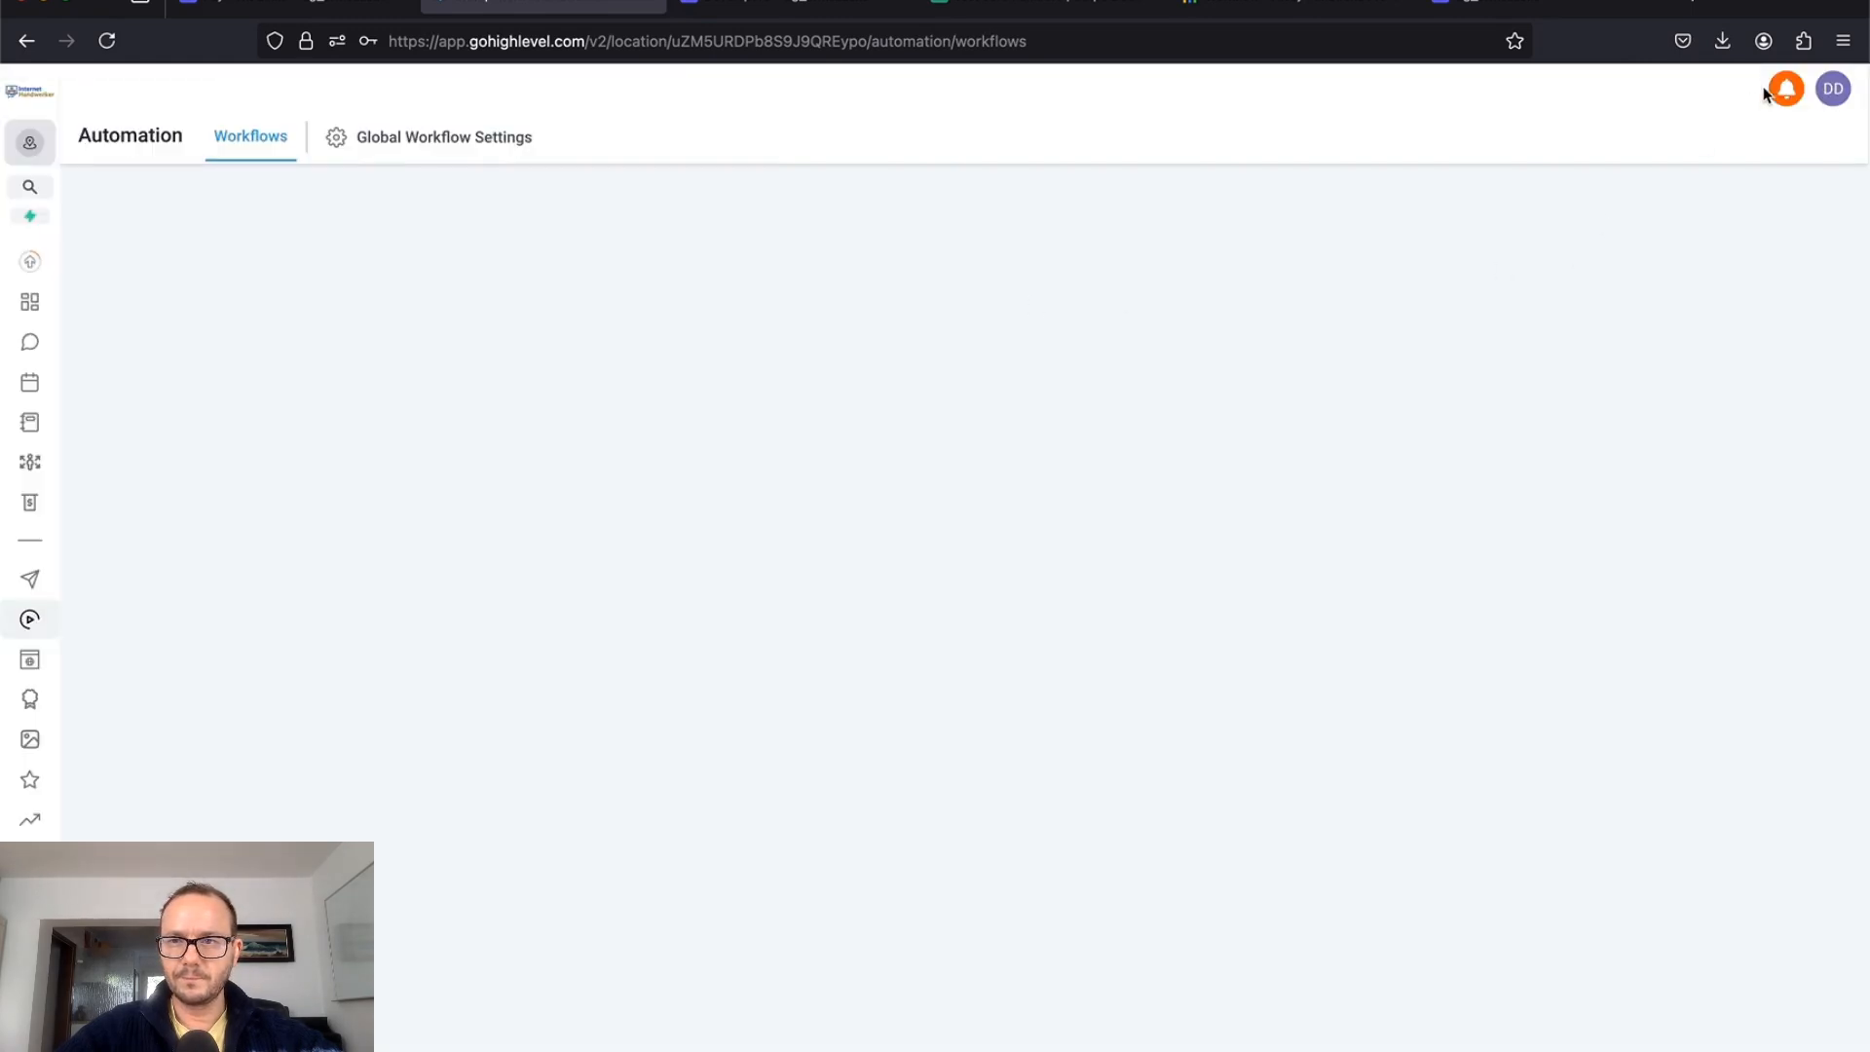
Step: Open the buyer's contact record from the newest Custom Notification in the notification bell
click(1783, 94)
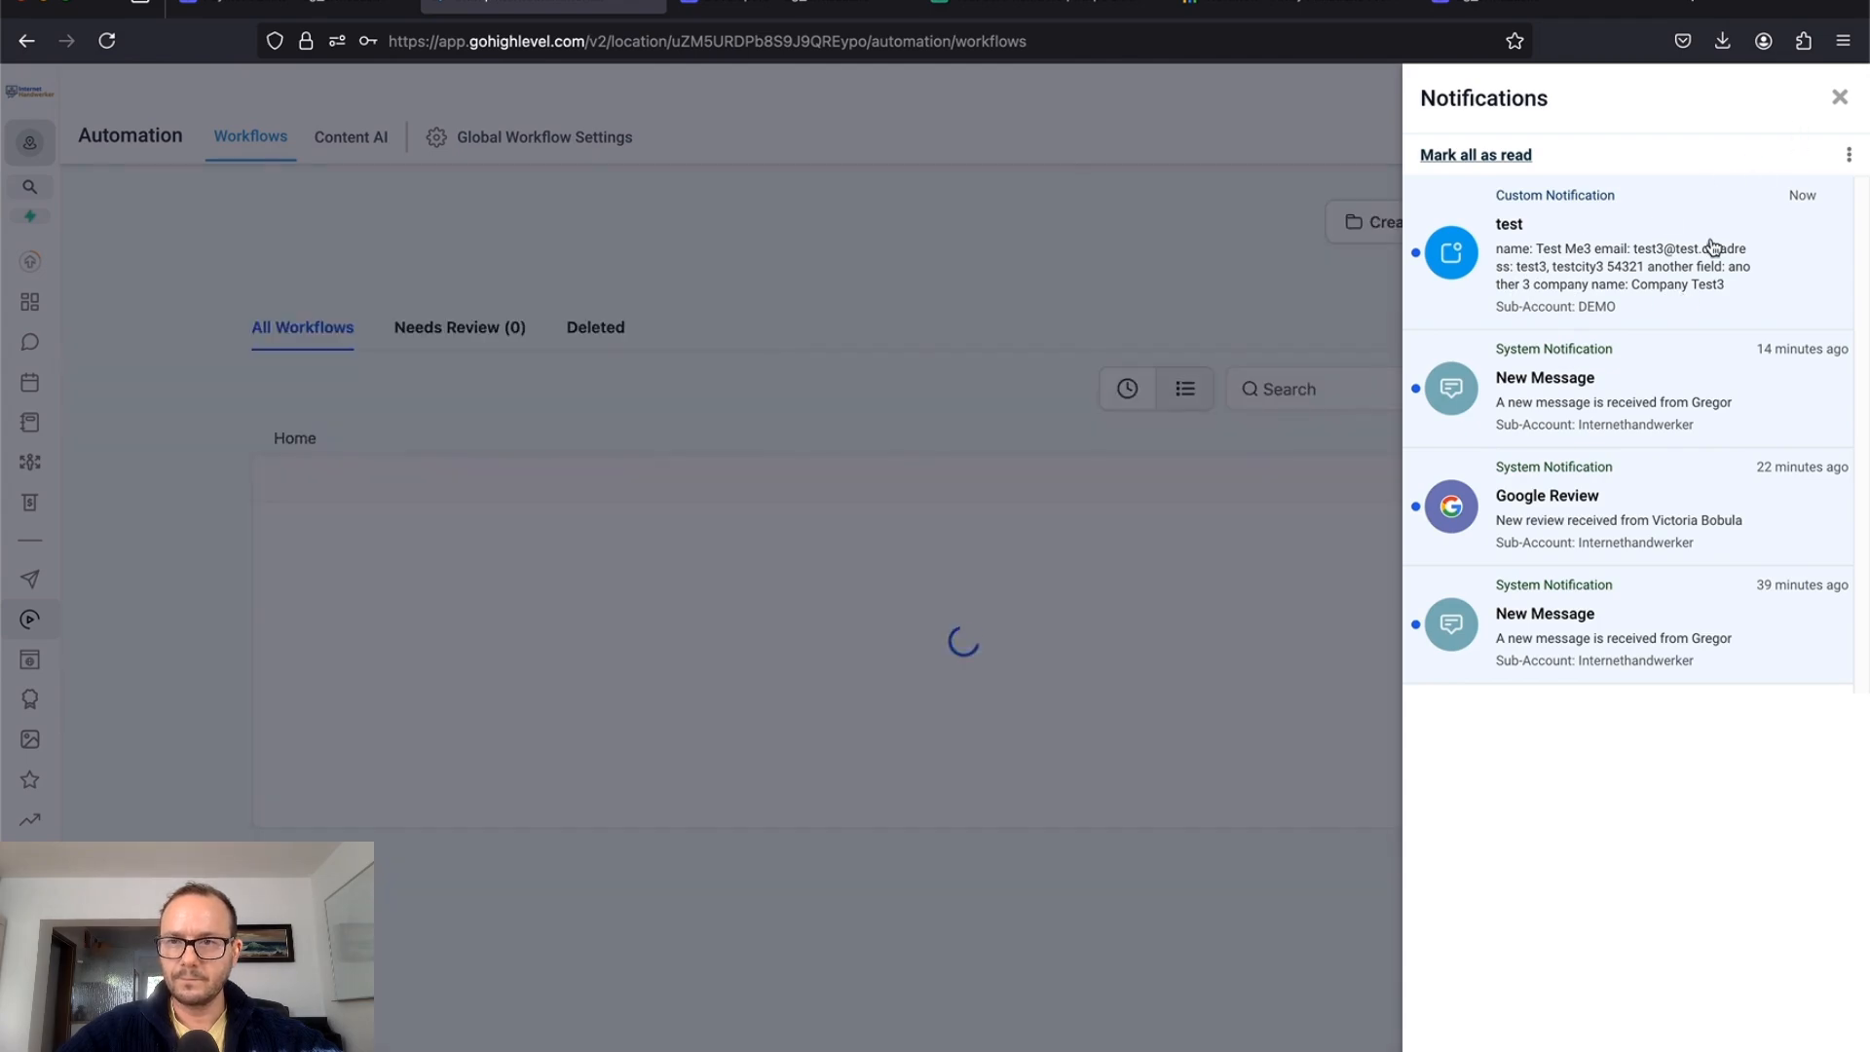
click(1638, 280)
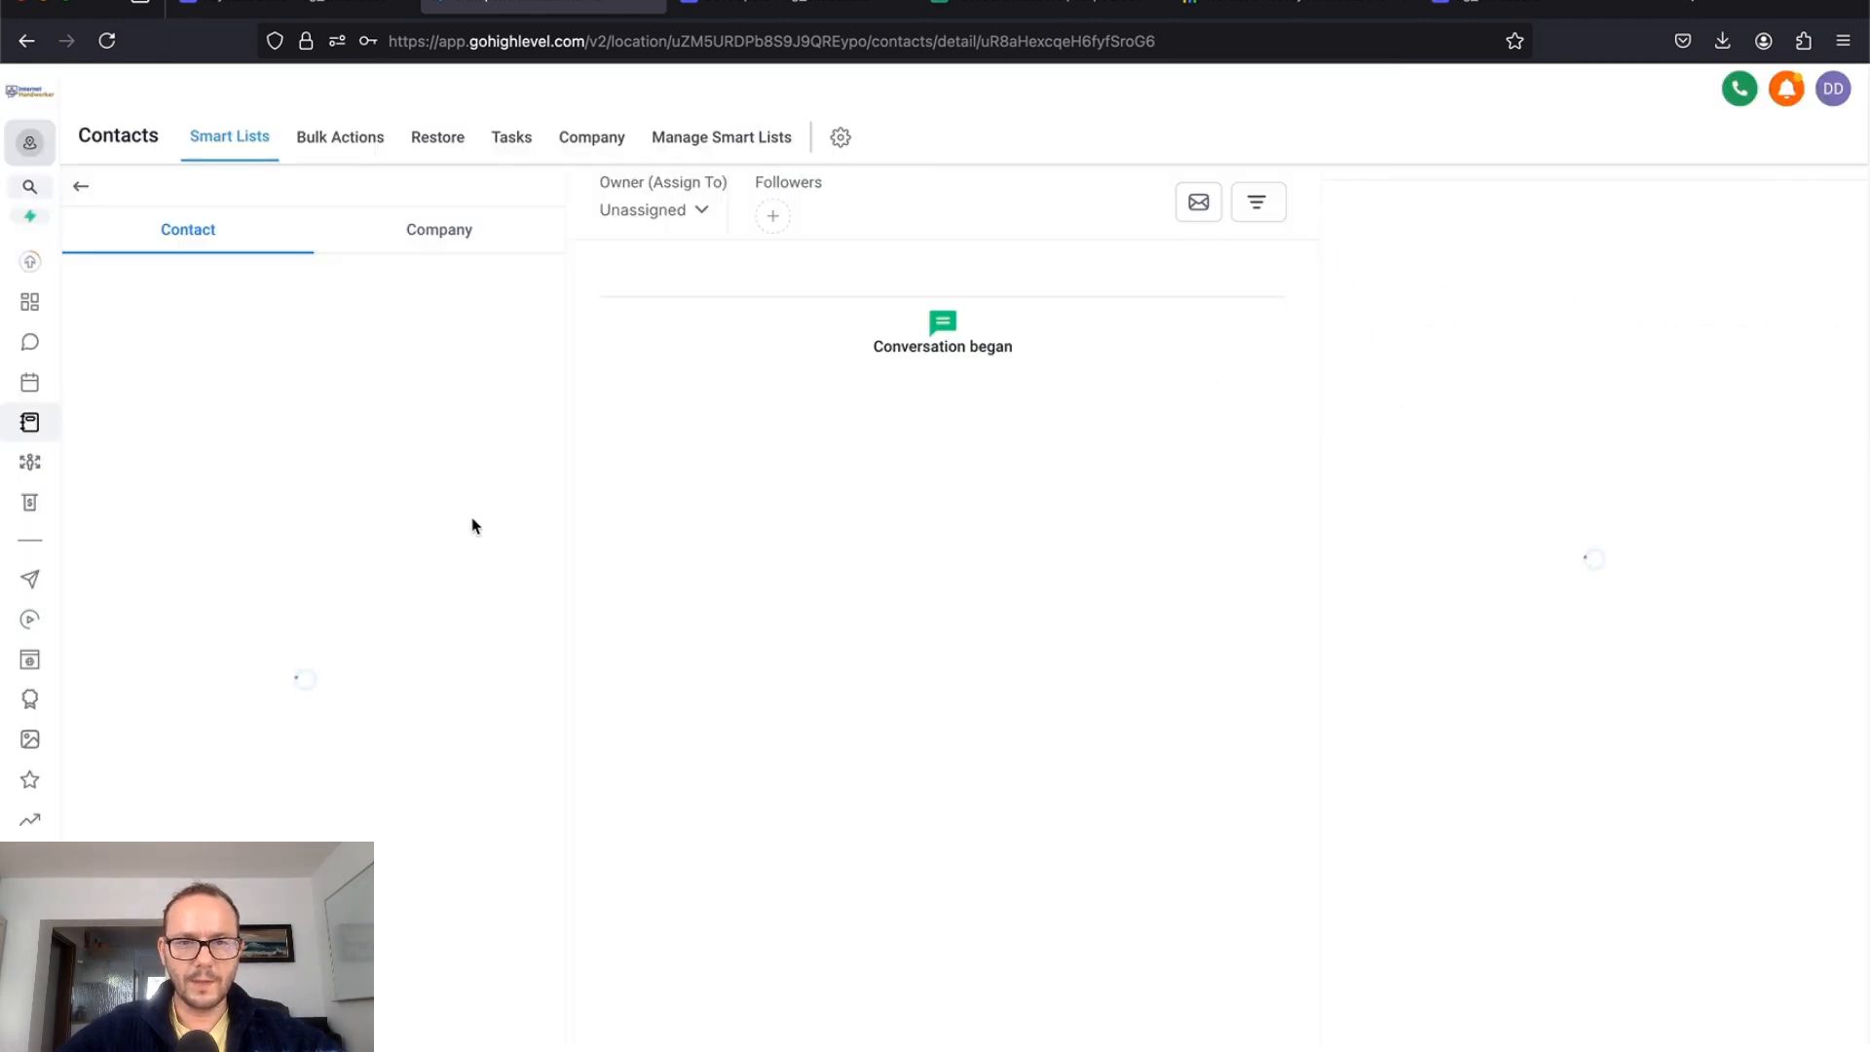
Step: Expand General and Additional Info to verify Business Name 'company test3', billing address, and HI-Another-Field 'another 3'
scroll(281, 482, down, 3)
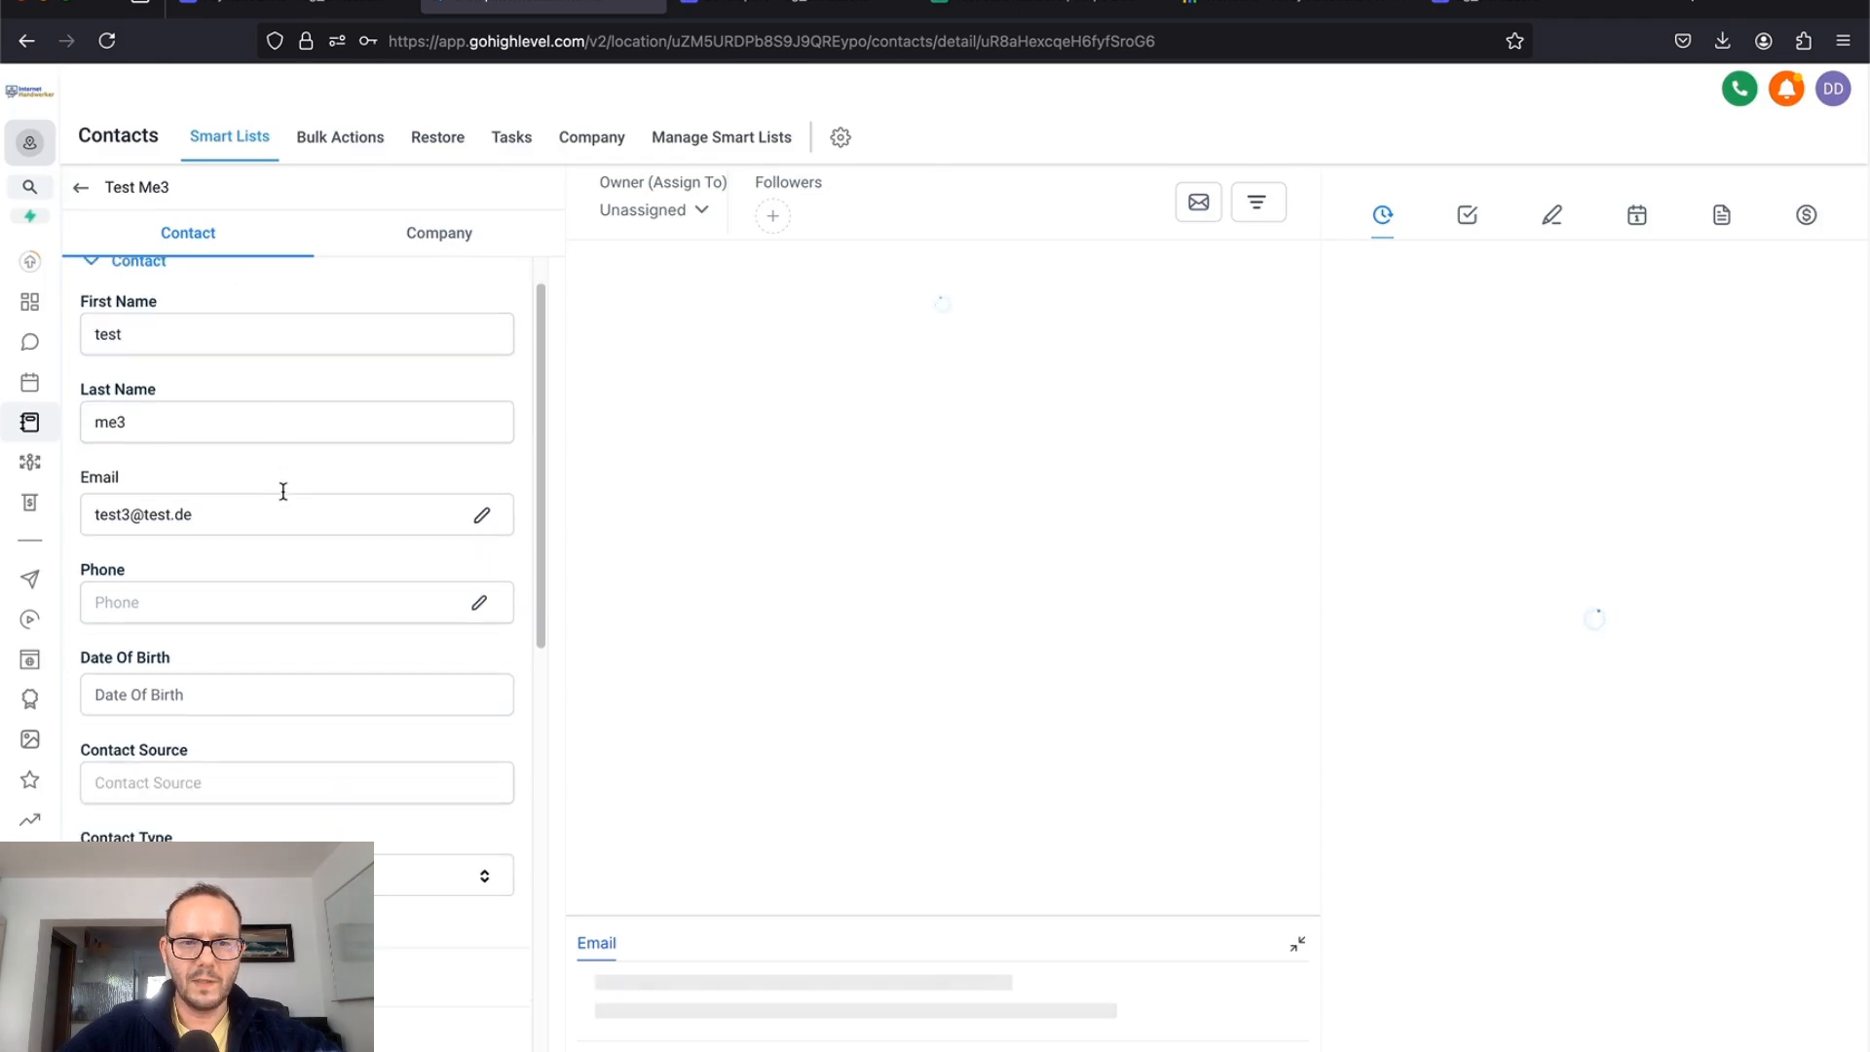
scroll(282, 492, down, 5)
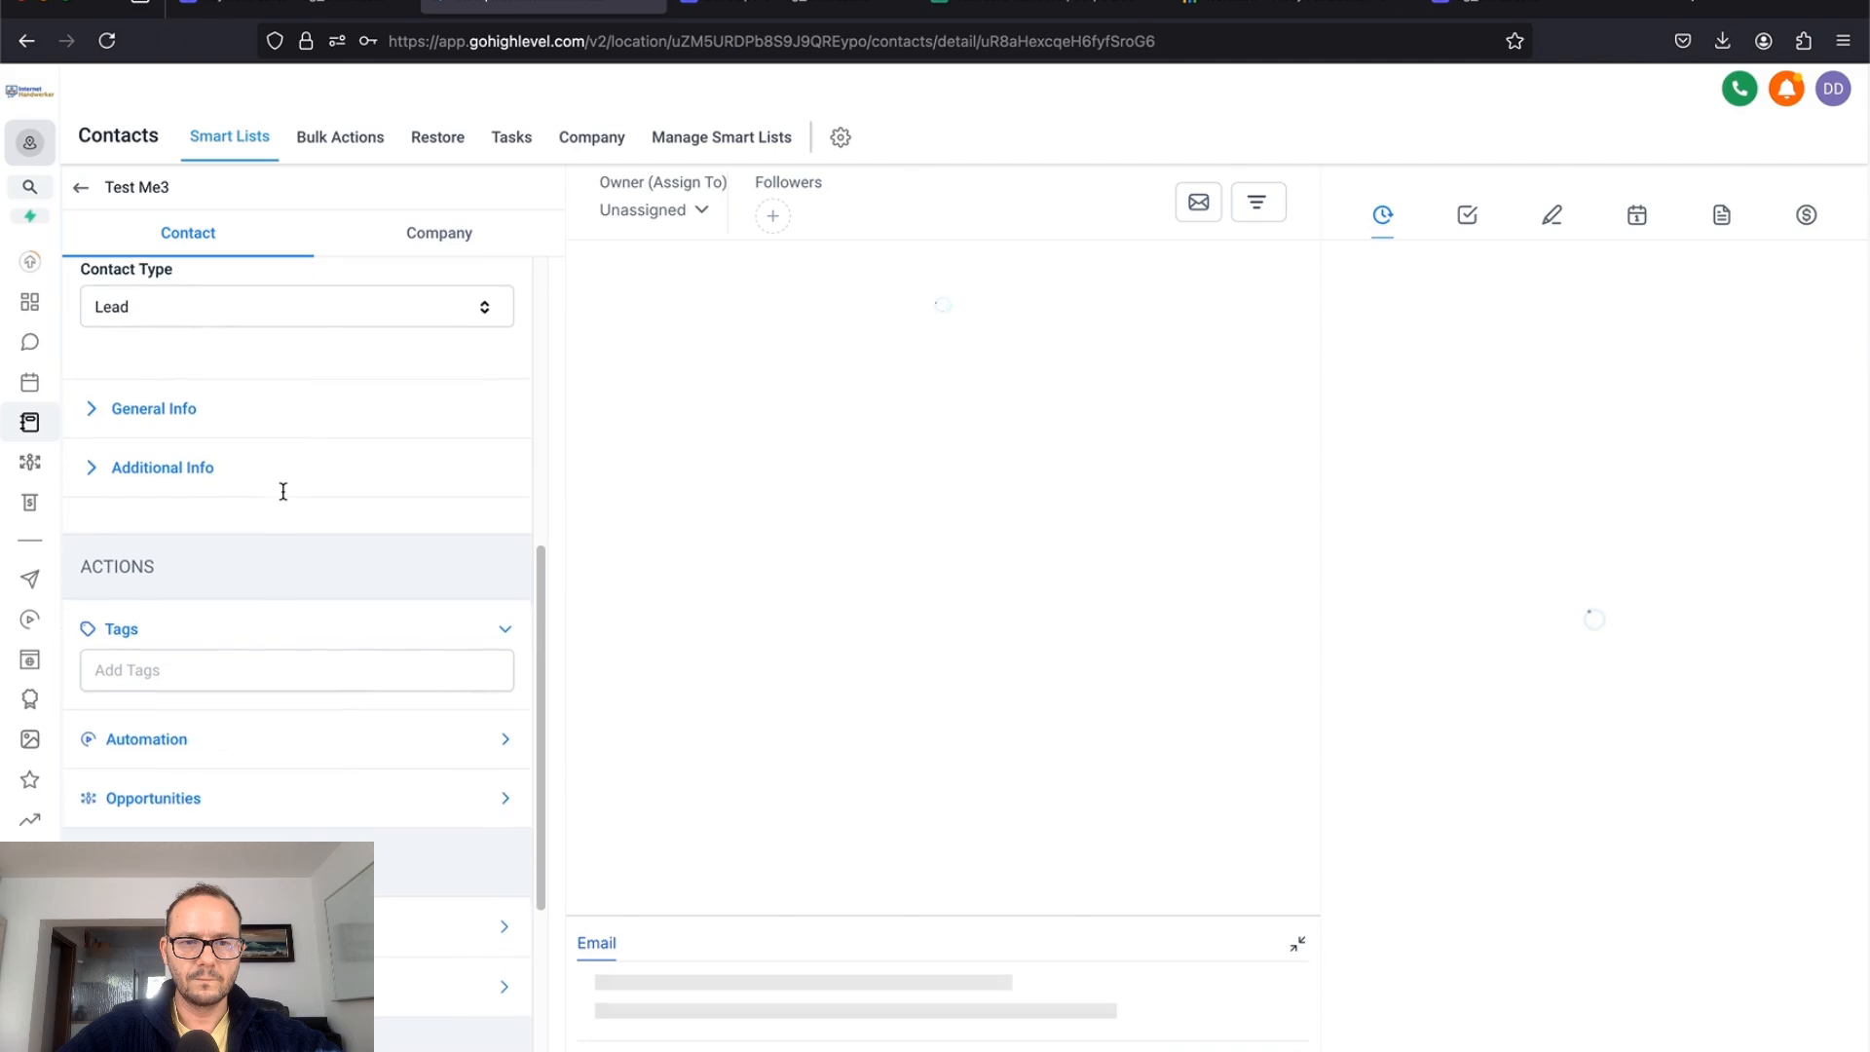
click(91, 409)
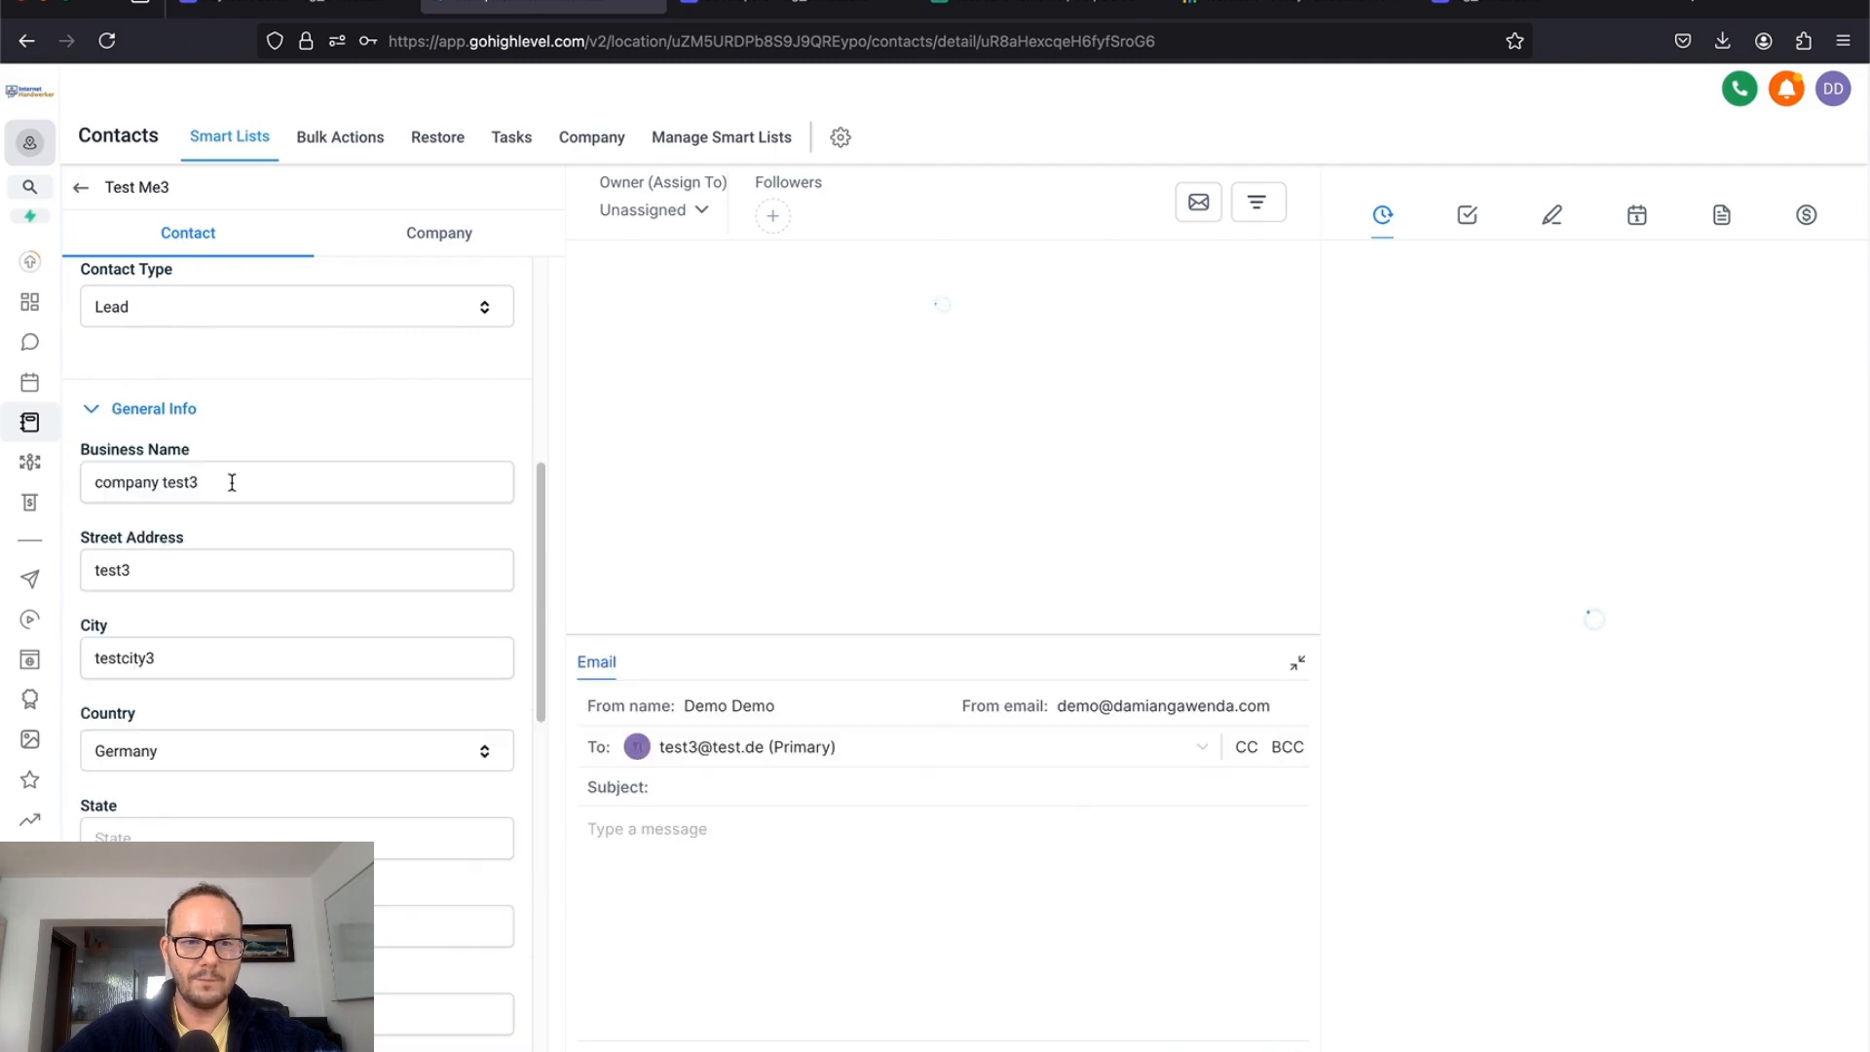
scroll(232, 482, down, 5)
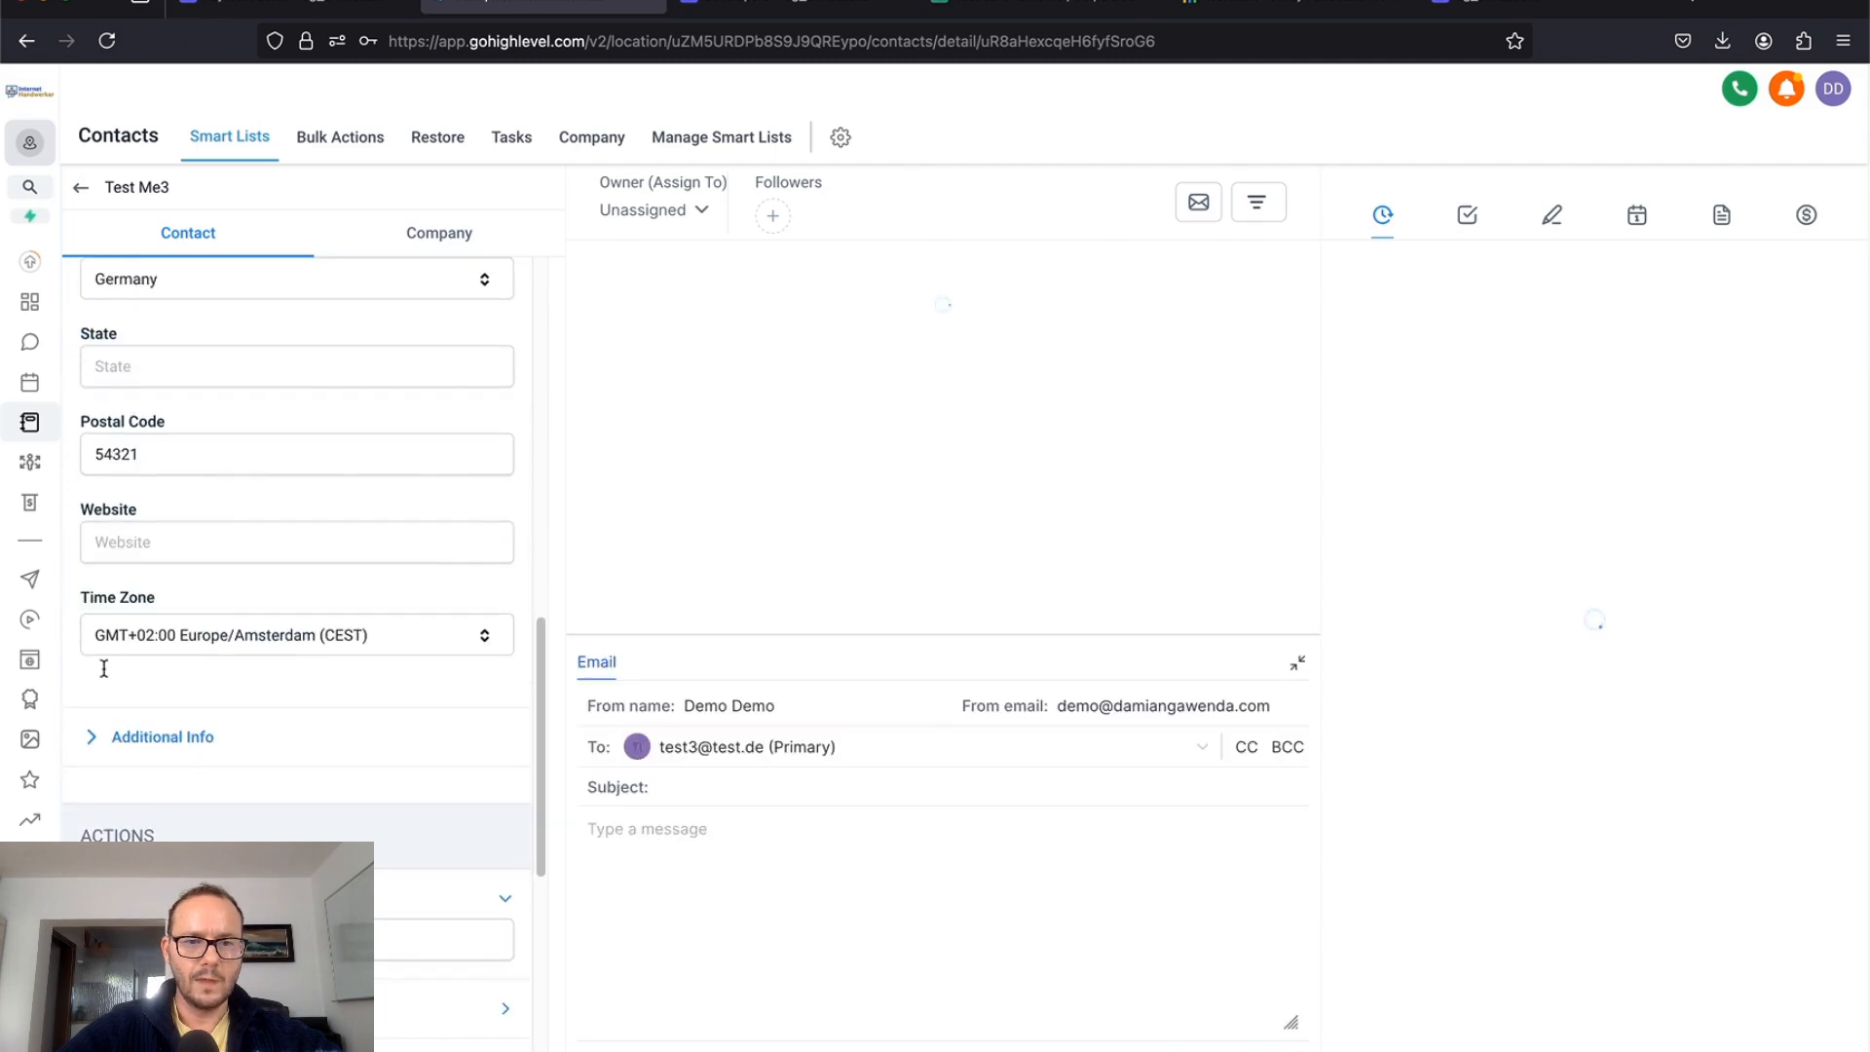
click(91, 738)
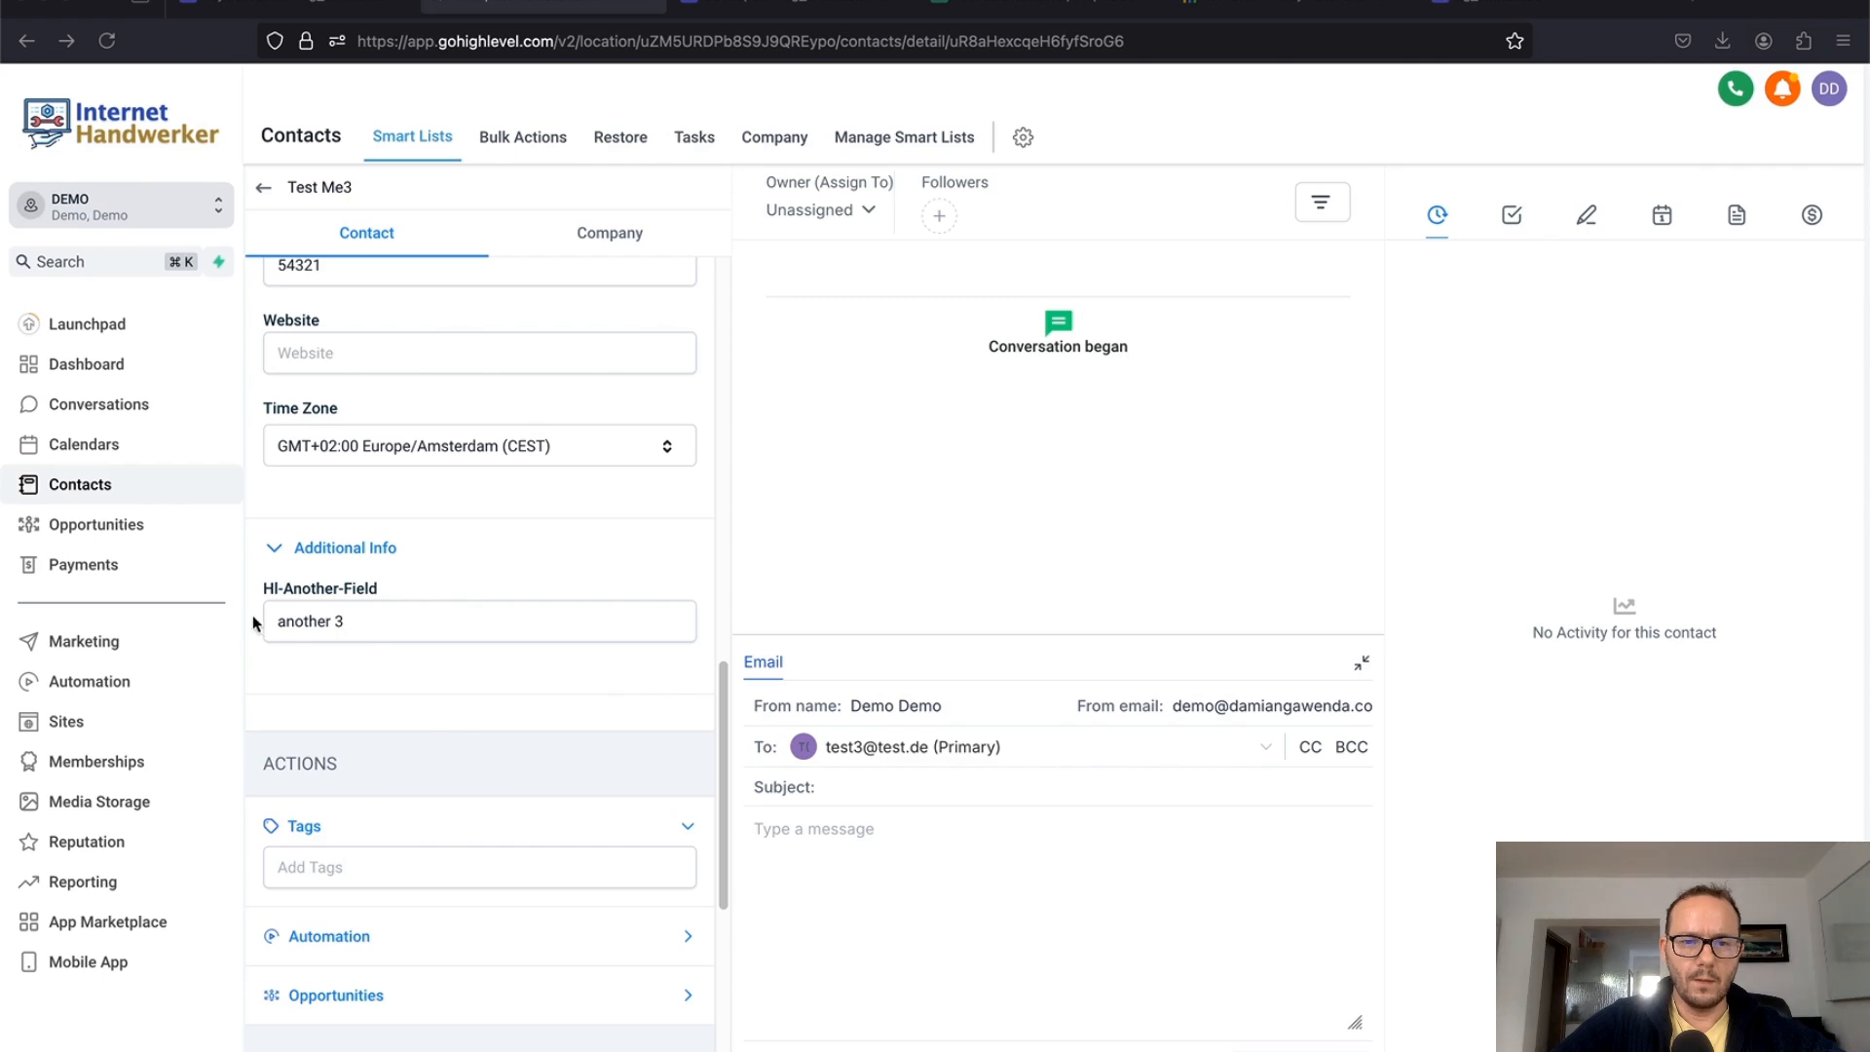